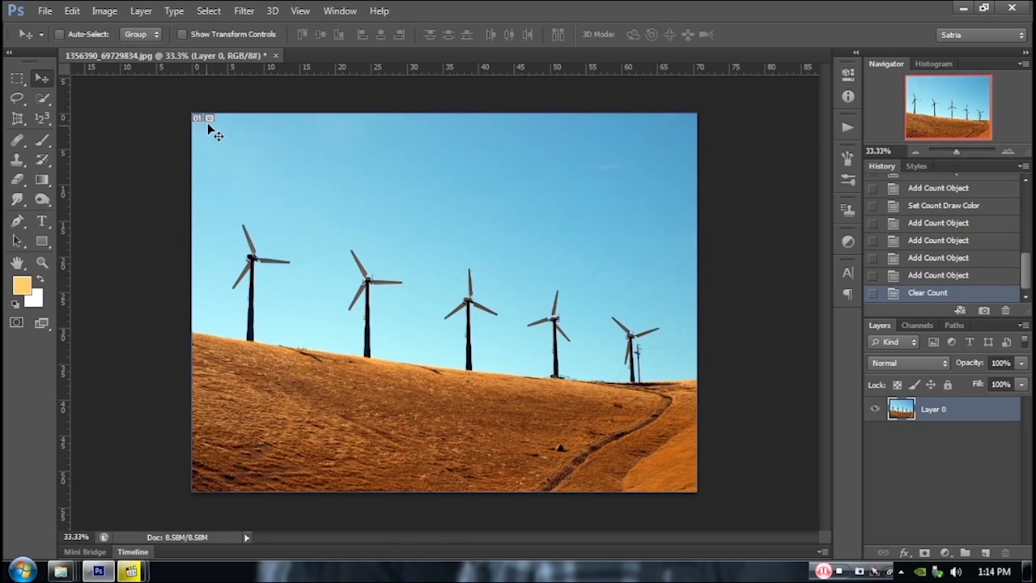
# Activate the Rectangular Marquee tool and review the elliptical, single row and single column variants in its group
pyautogui.click(18, 81)
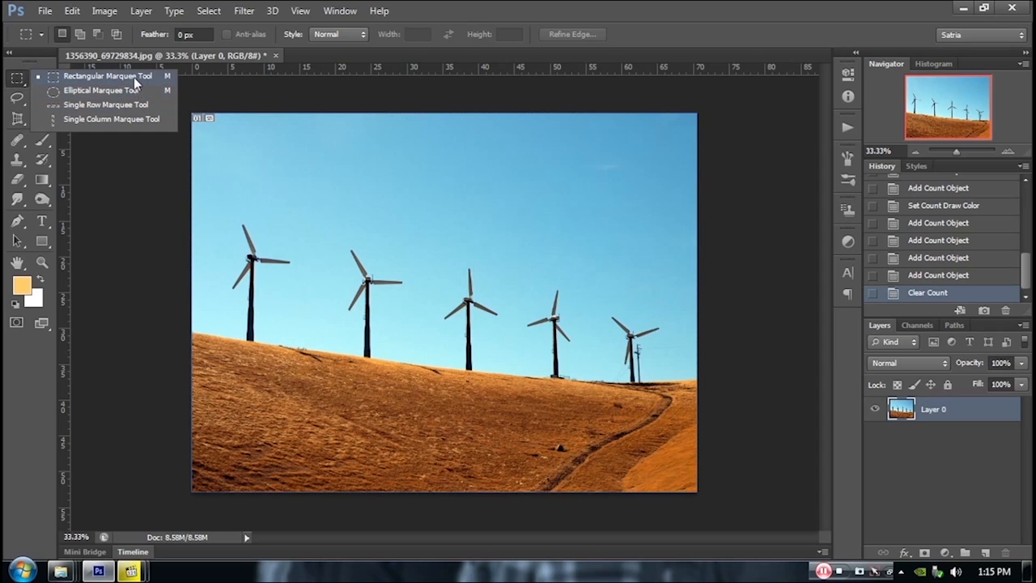
pyautogui.click(204, 90)
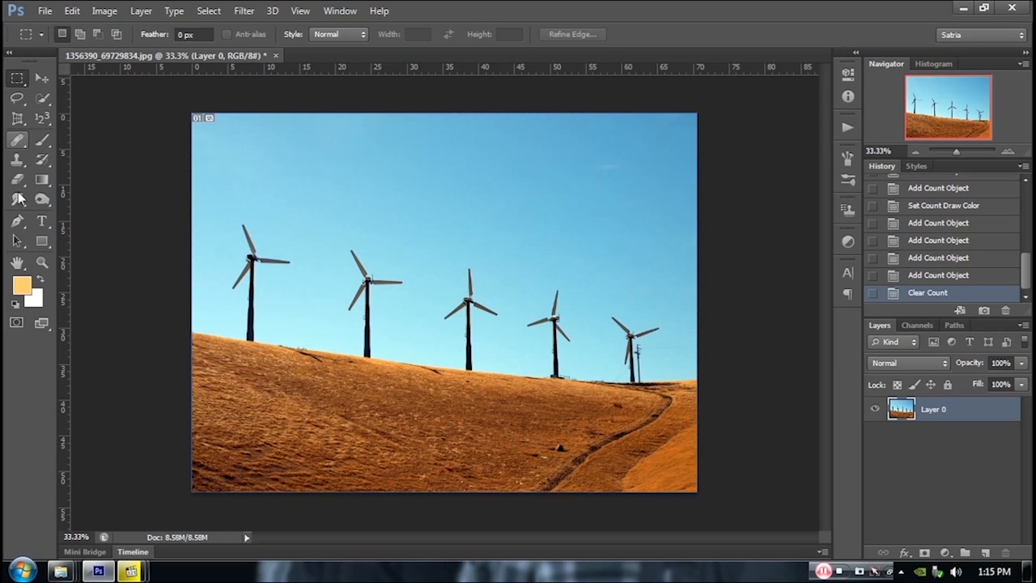
pyautogui.rightClick(26, 85)
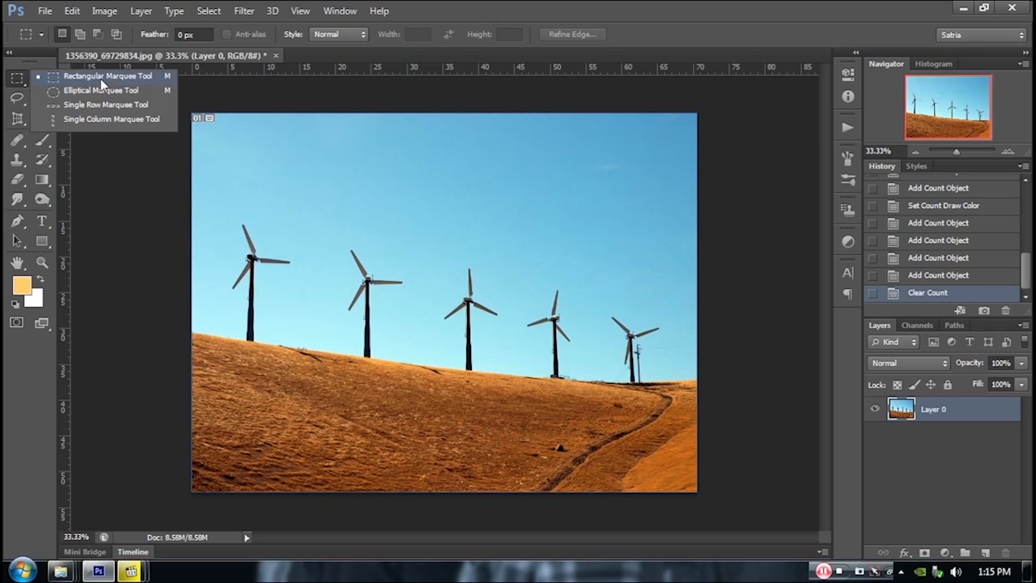
pyautogui.click(25, 84)
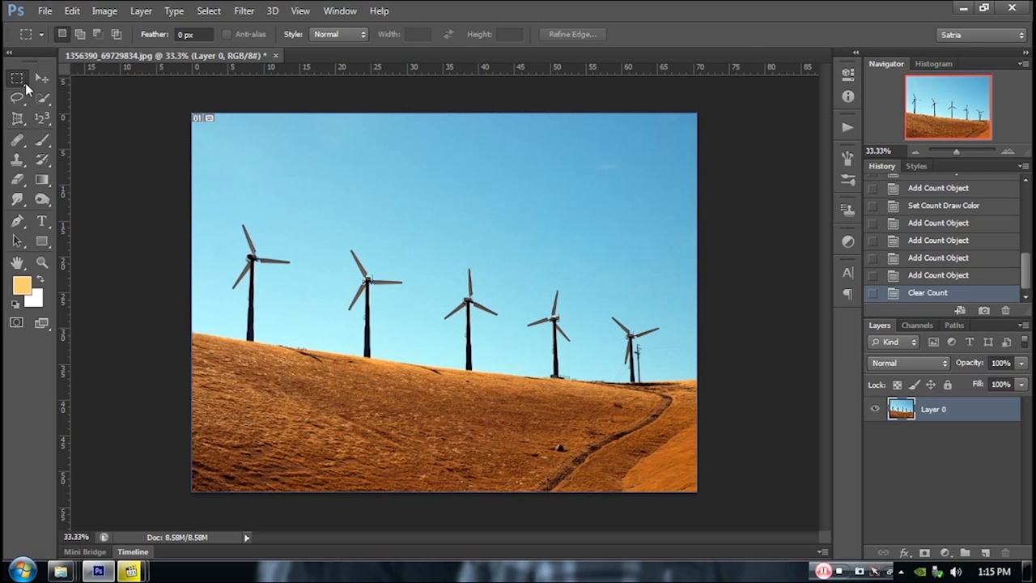
pyautogui.rightClick(24, 86)
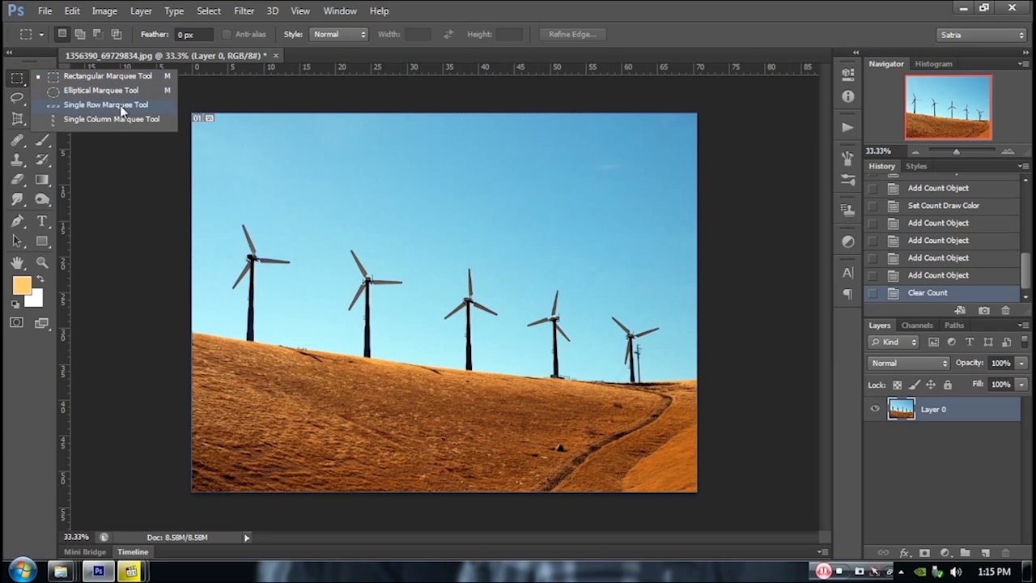
pyautogui.click(24, 84)
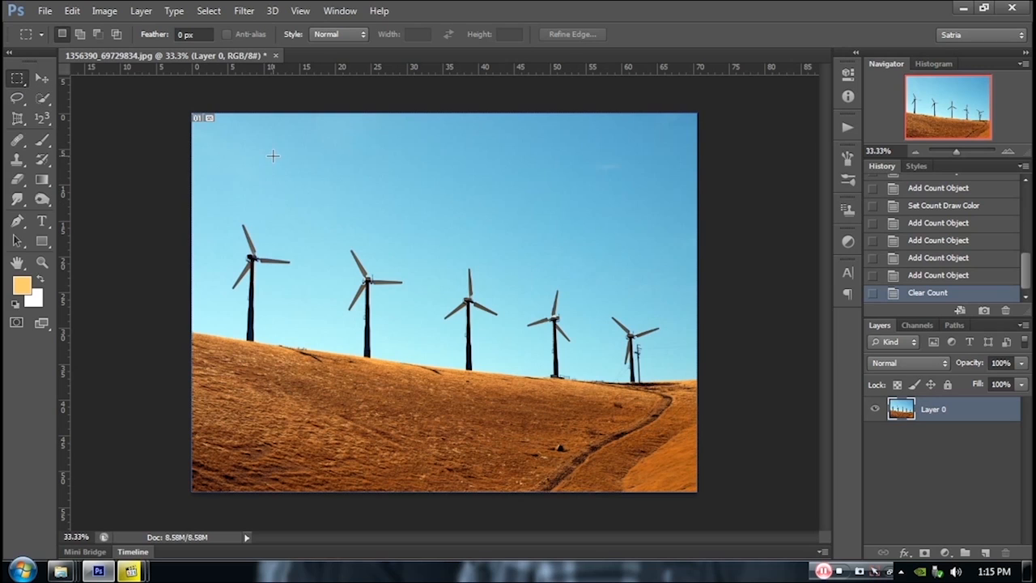
# Draw three trial rectangular selections of different sizes across the sky and turbines, clearing each one
pyautogui.moveTo(273, 156); pyautogui.dragTo(515, 312)
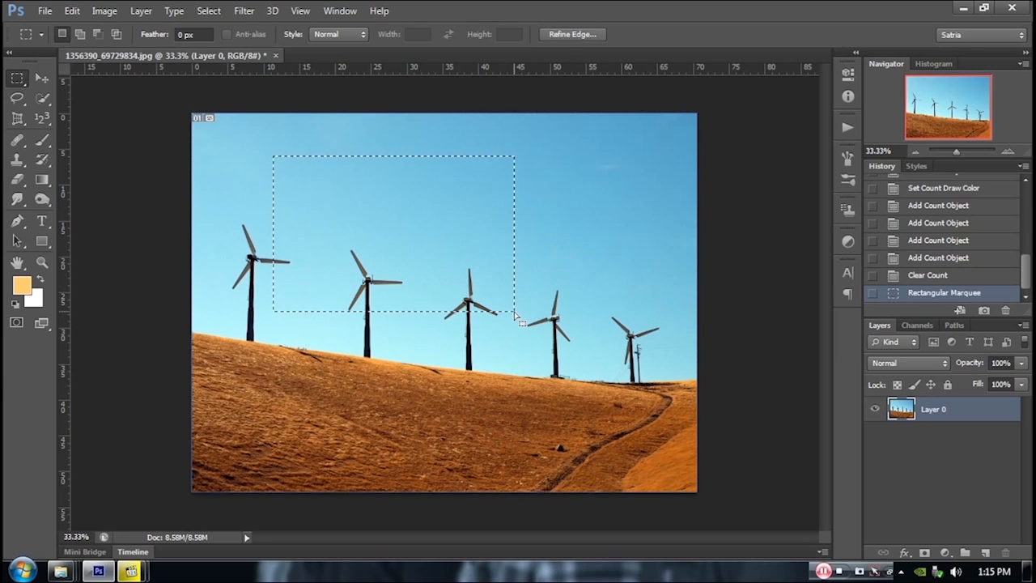
pyautogui.click(386, 166)
pyautogui.moveTo(307, 154); pyautogui.dragTo(449, 273)
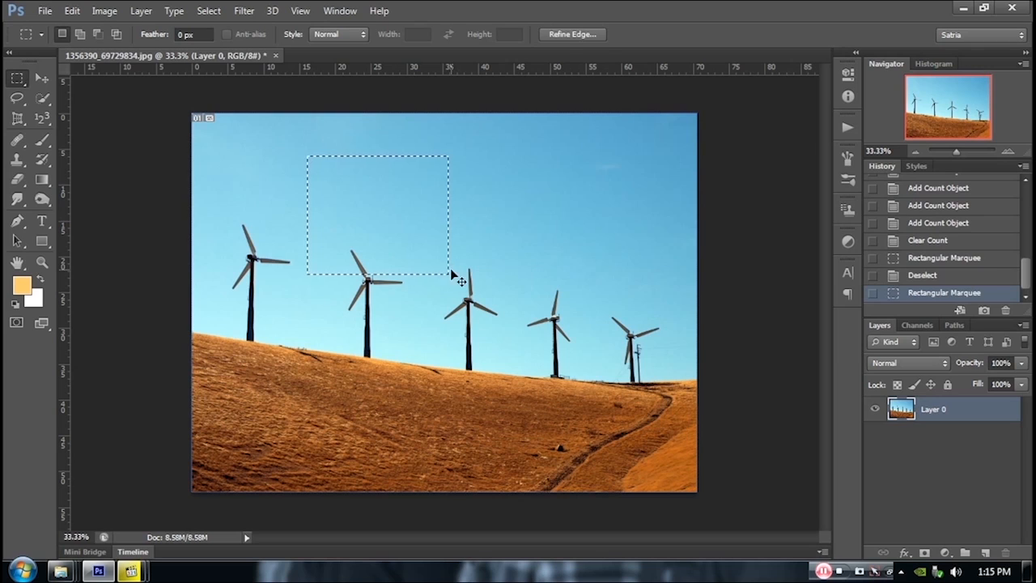
pyautogui.click(436, 175)
pyautogui.moveTo(438, 174); pyautogui.dragTo(557, 299)
pyautogui.click(557, 302)
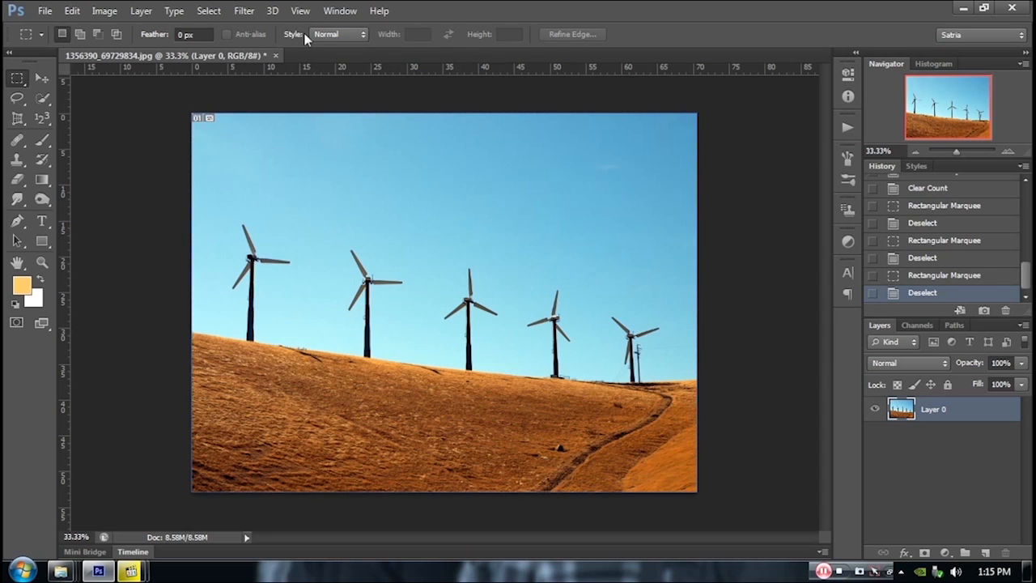
# Set the marquee style to Fixed Ratio with width 16 and height 9
pyautogui.click(361, 37)
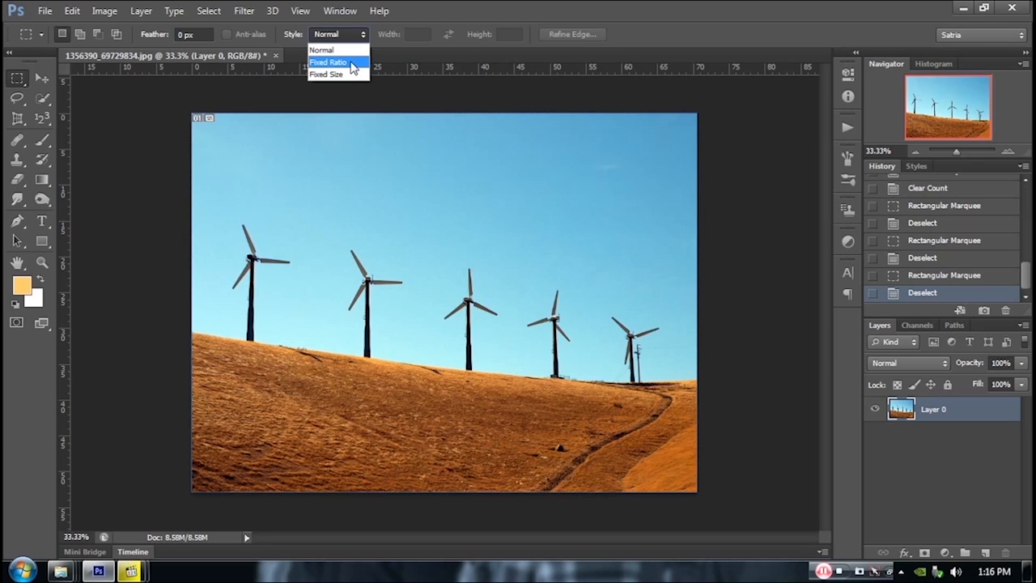
pyautogui.click(353, 63)
pyautogui.click(417, 35)
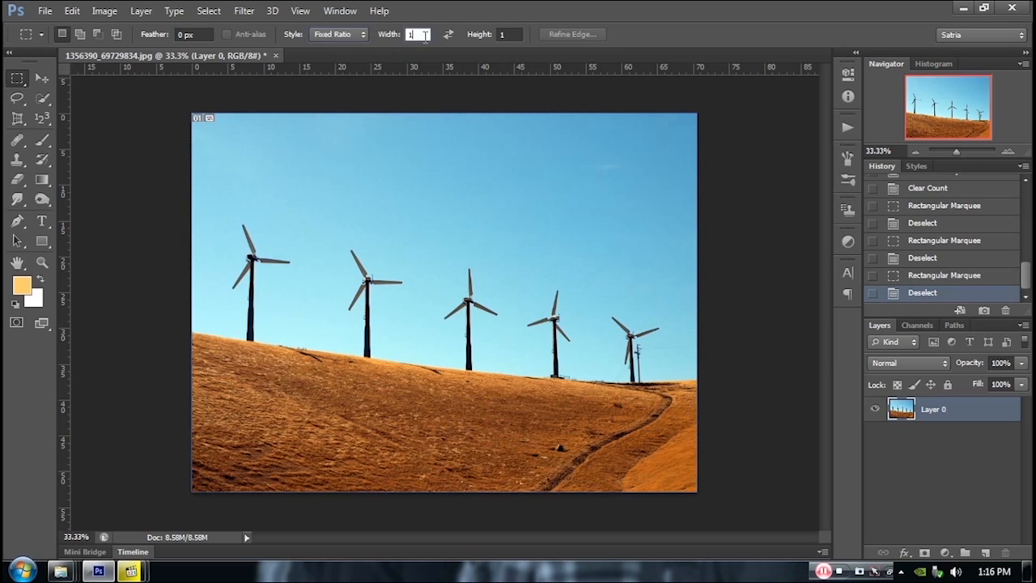
pyautogui.write('16')
pyautogui.click(504, 34)
pyautogui.write('9')
# Change the fixed ratio to width 4 and height 3, and draw test selections across the sky and turbines
pyautogui.doubleClick(414, 35)
pyautogui.press('Tab')
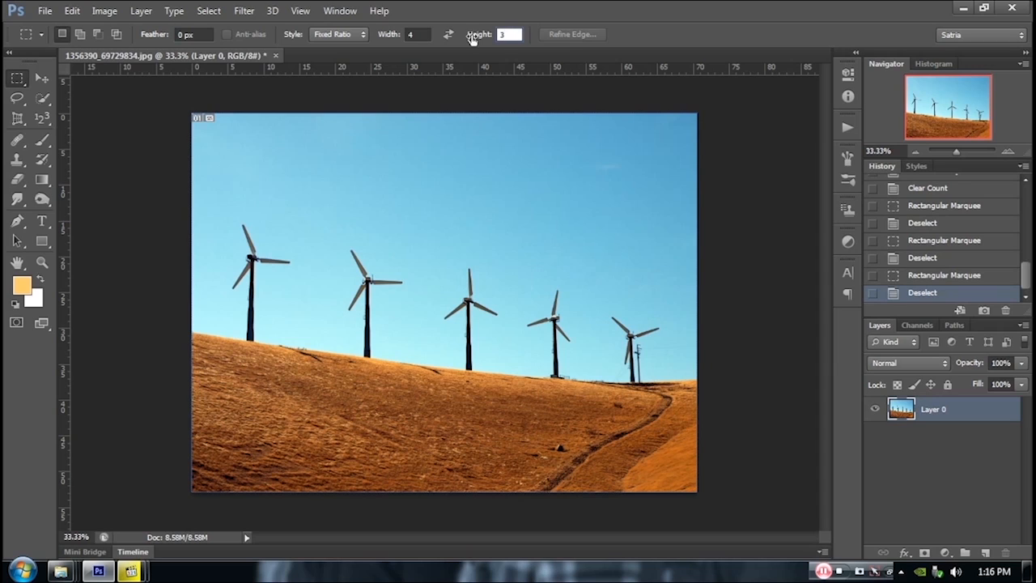
pyautogui.press('Return')
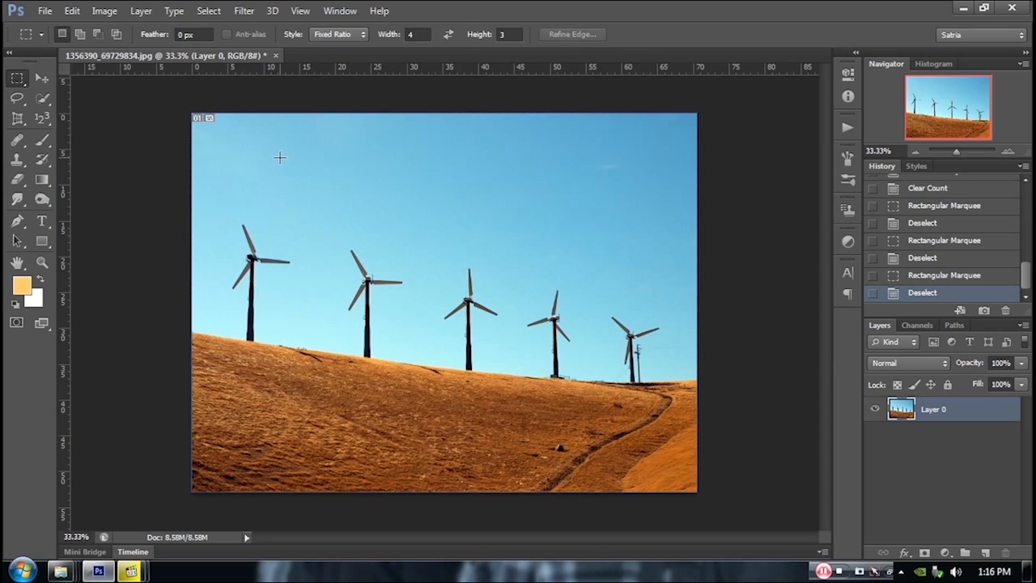
pyautogui.moveTo(279, 158); pyautogui.dragTo(597, 303)
pyautogui.moveTo(469, 275); pyautogui.dragTo(470, 300)
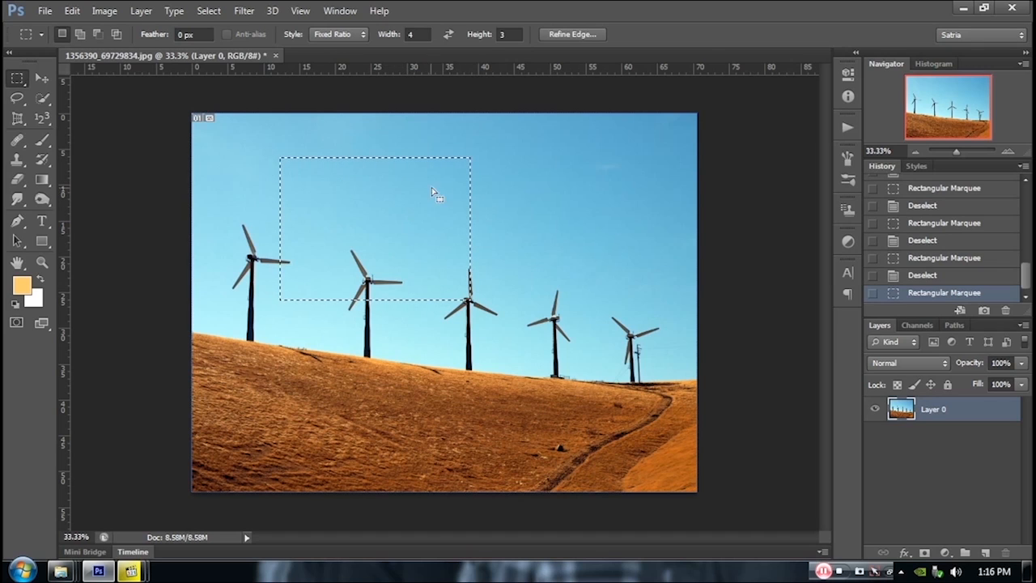
pyautogui.hotkey('ctrl', 'd')
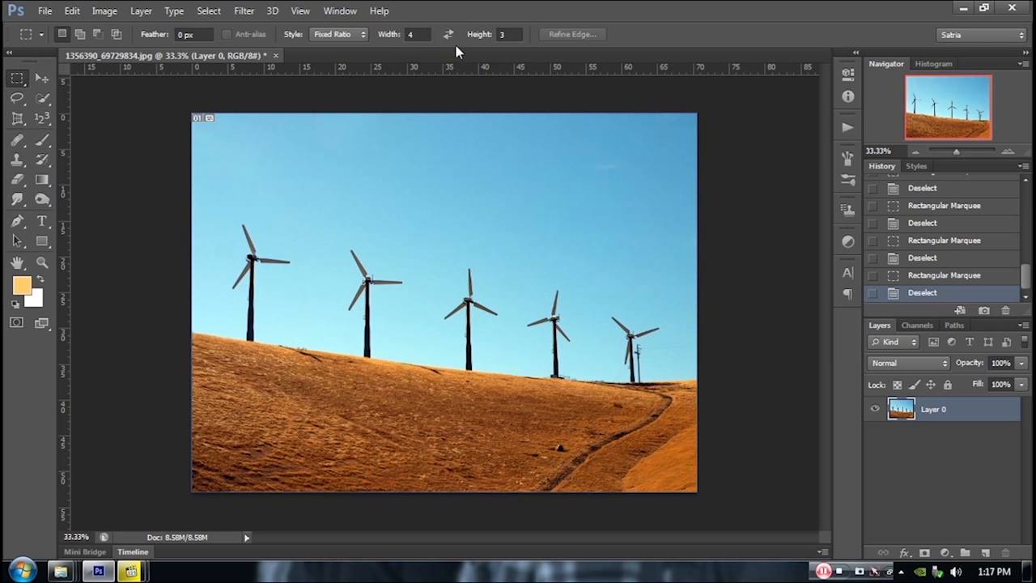
pyautogui.moveTo(309, 149); pyautogui.dragTo(490, 423)
pyautogui.moveTo(527, 165); pyautogui.dragTo(632, 244)
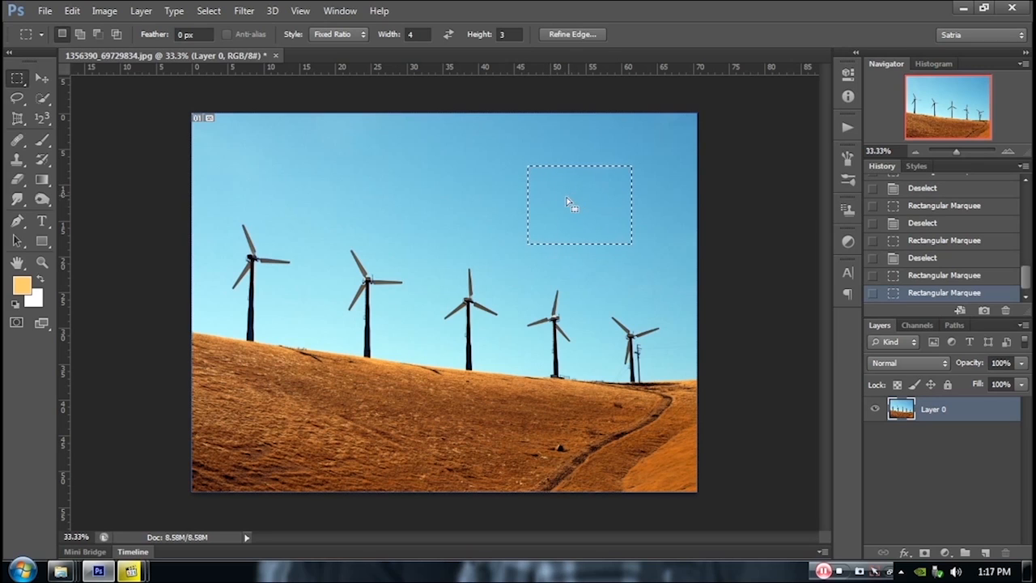
# Set the fixed ratio to width 16 and height 9, and draw selections of different sizes over the sky and middle turbines
pyautogui.click(417, 34)
pyautogui.write('16')
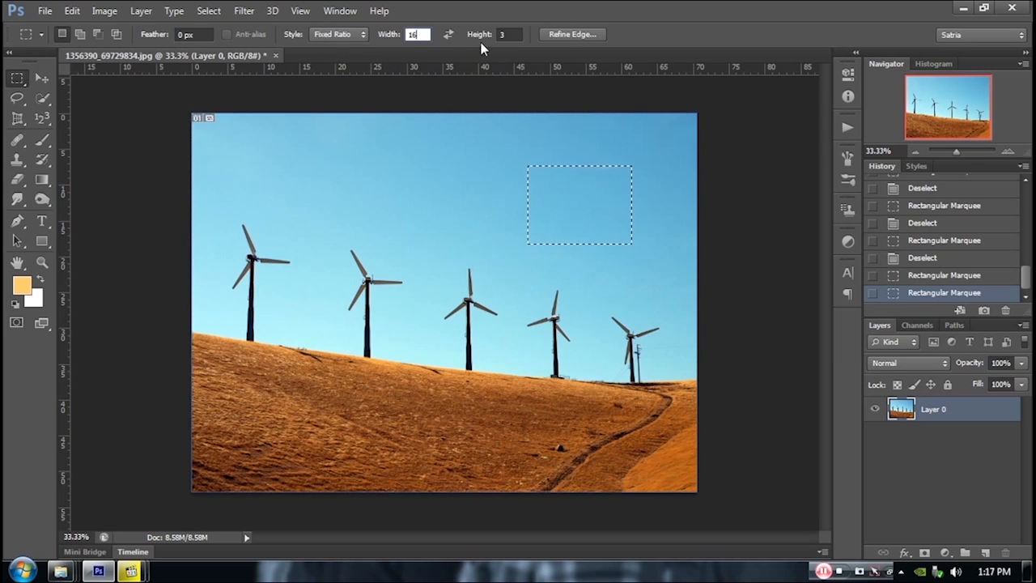
pyautogui.click(502, 35)
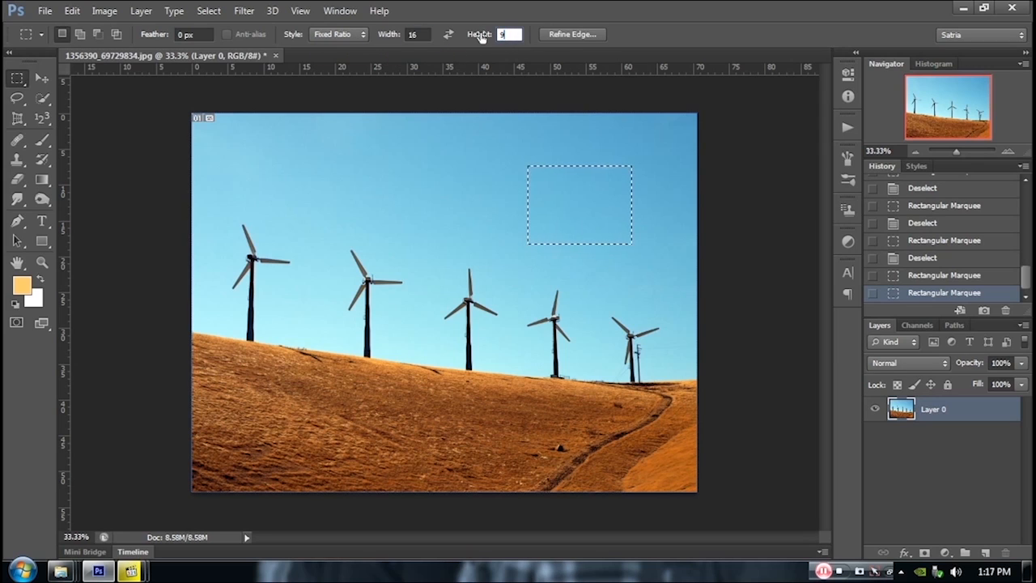
pyautogui.press('Return')
pyautogui.moveTo(302, 151); pyautogui.dragTo(538, 252)
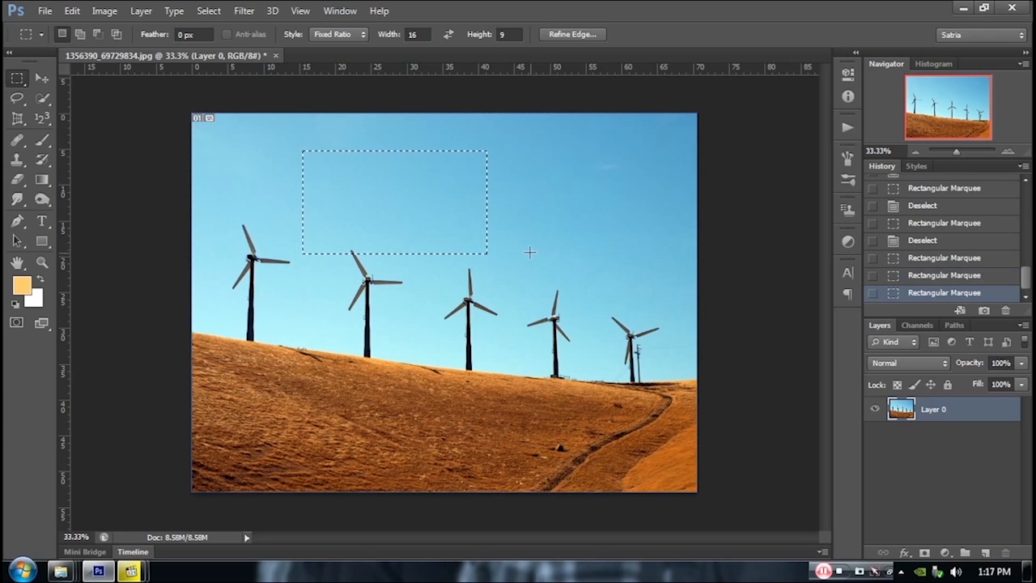
pyautogui.moveTo(517, 161); pyautogui.dragTo(552, 181)
pyautogui.moveTo(326, 168); pyautogui.dragTo(581, 312)
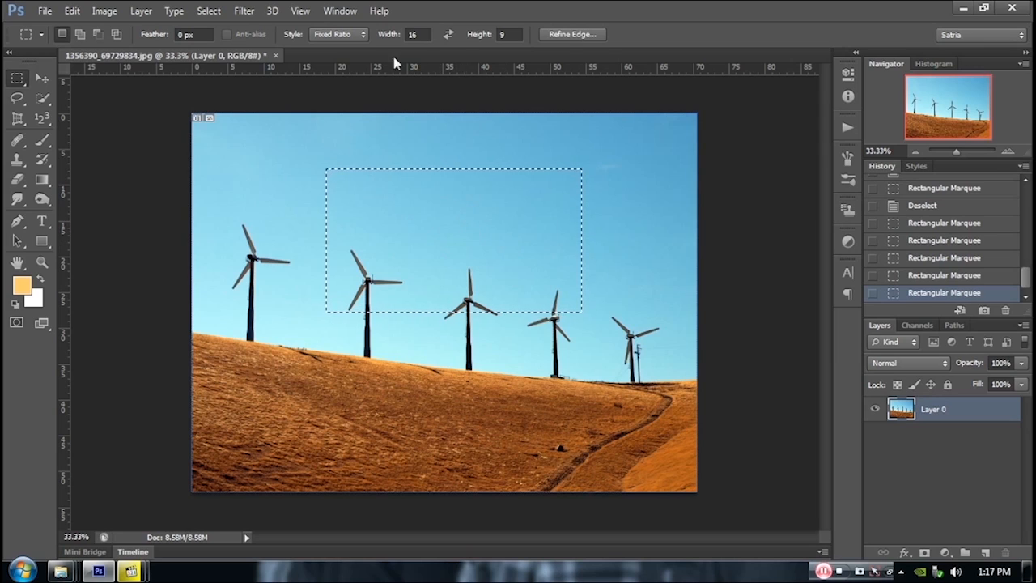
# Switch the marquee style to Fixed Size with a width and height of 100 px
pyautogui.click(364, 36)
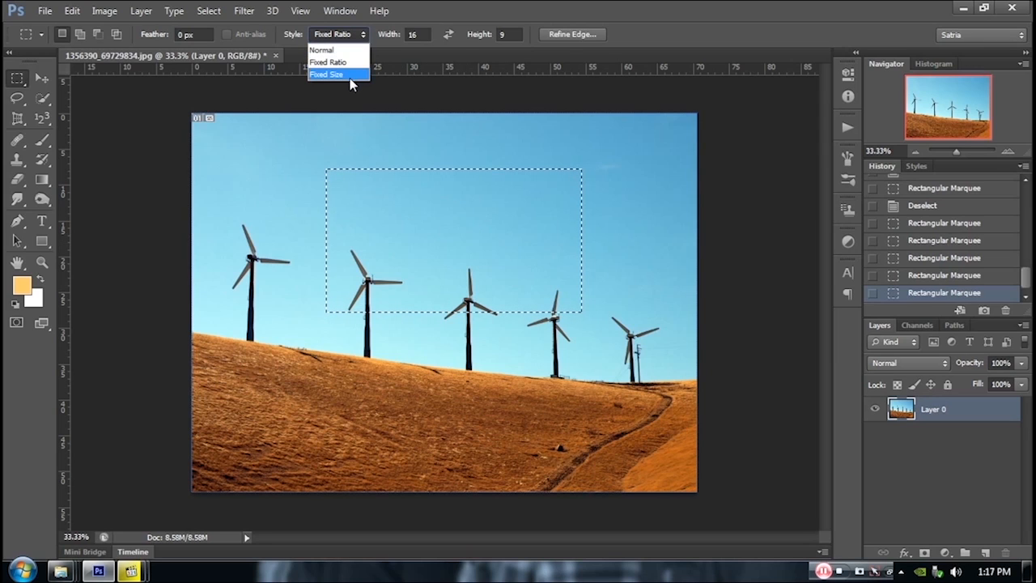
pyautogui.click(340, 74)
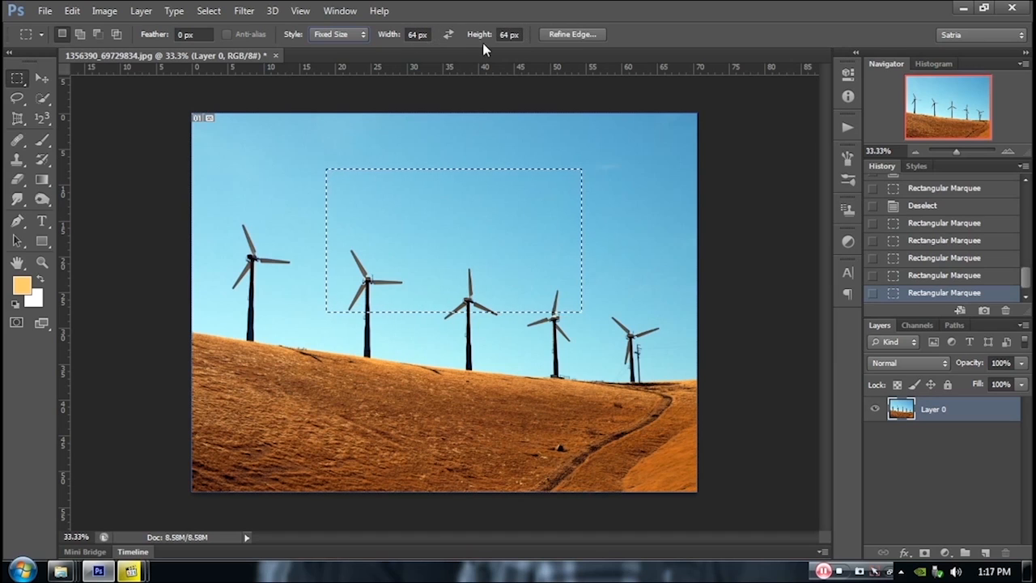
pyautogui.doubleClick(419, 35)
pyautogui.write('100')
pyautogui.press('Tab')
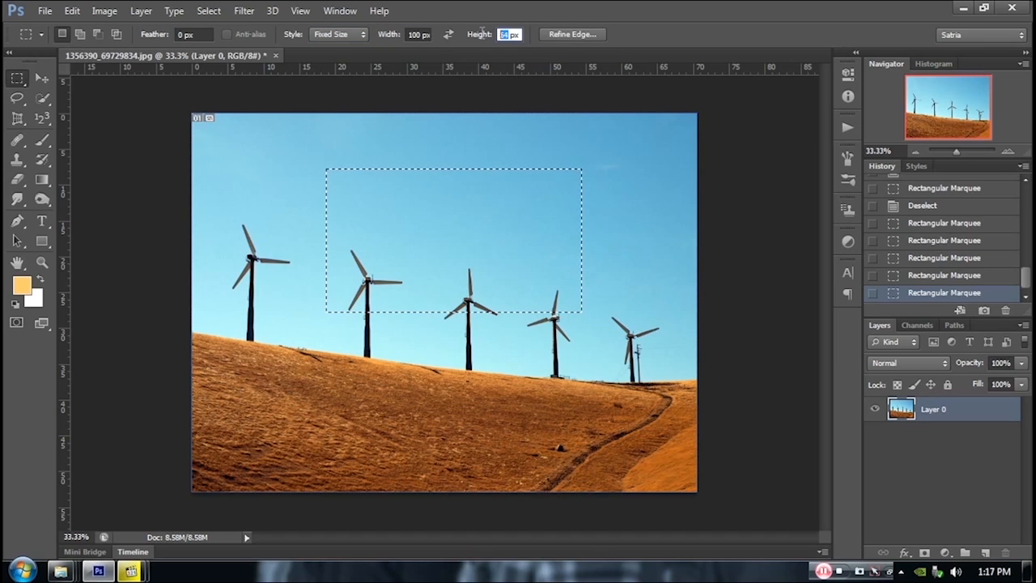
pyautogui.write('100')
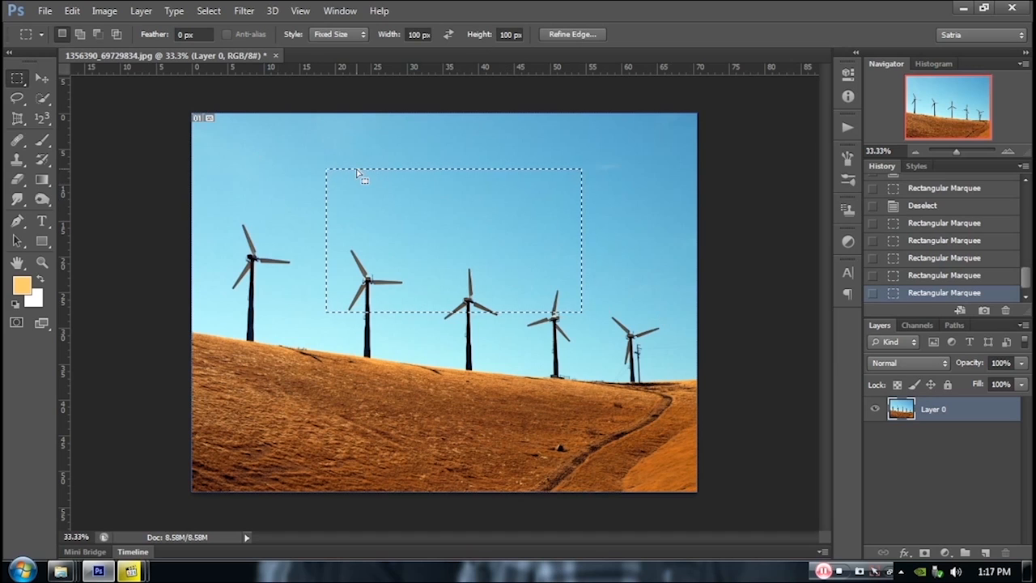
# Place the 100 by 100 px selection at three different spots in the sky, then deselect
pyautogui.click(356, 34)
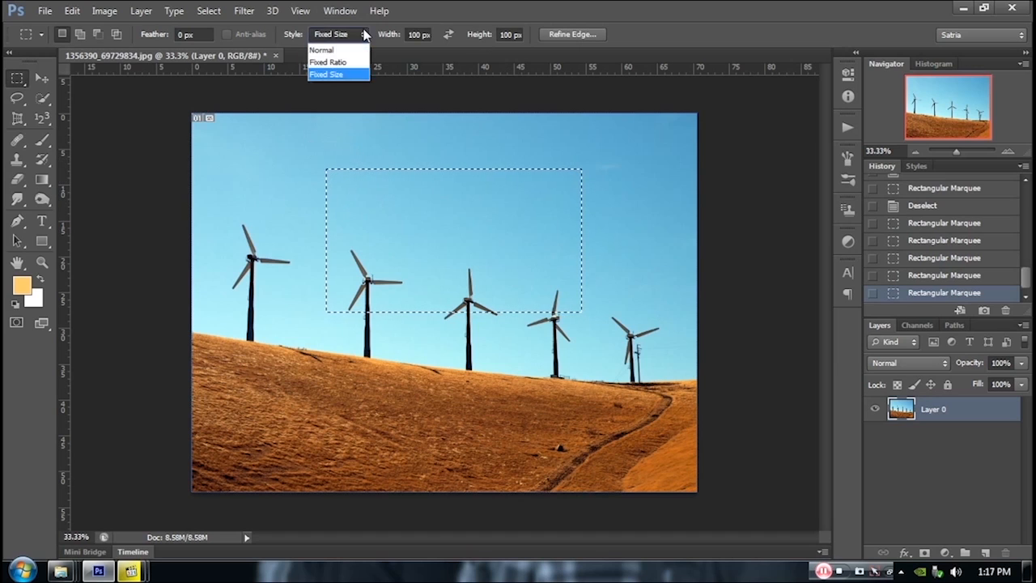
pyautogui.click(559, 3)
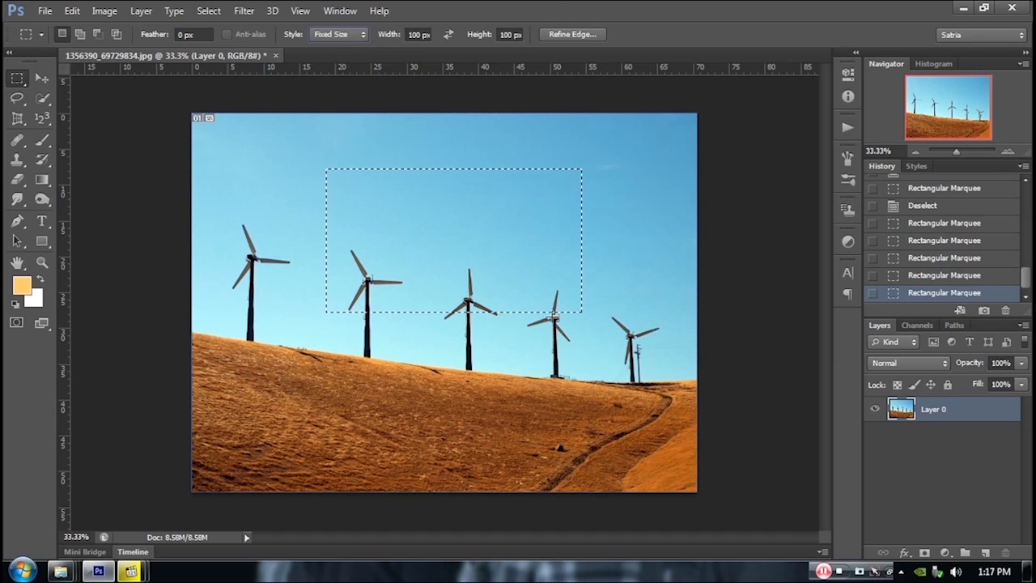
pyautogui.click(276, 170)
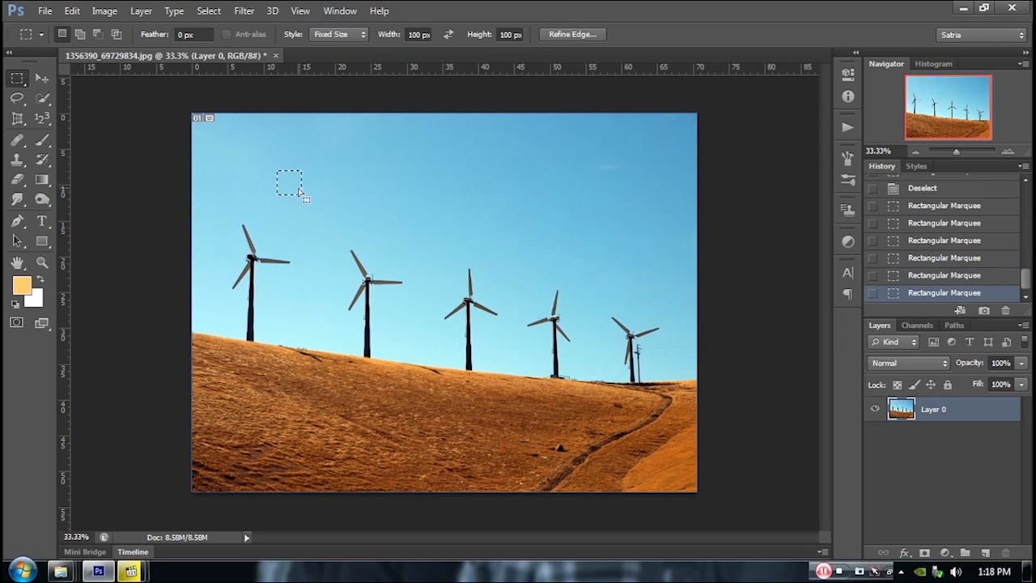
pyautogui.click(474, 147)
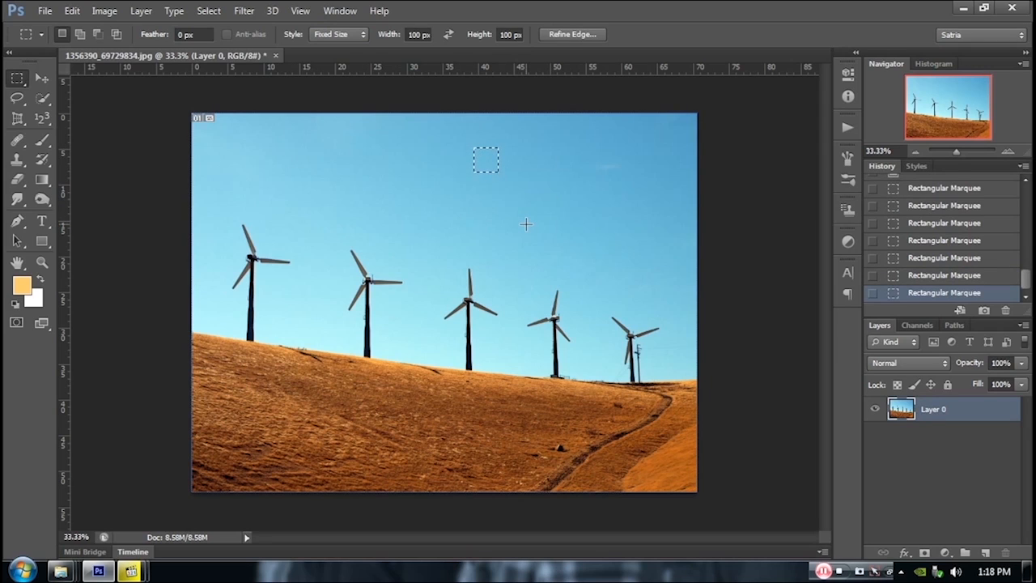
pyautogui.click(615, 176)
pyautogui.hotkey('ctrl', 'd')
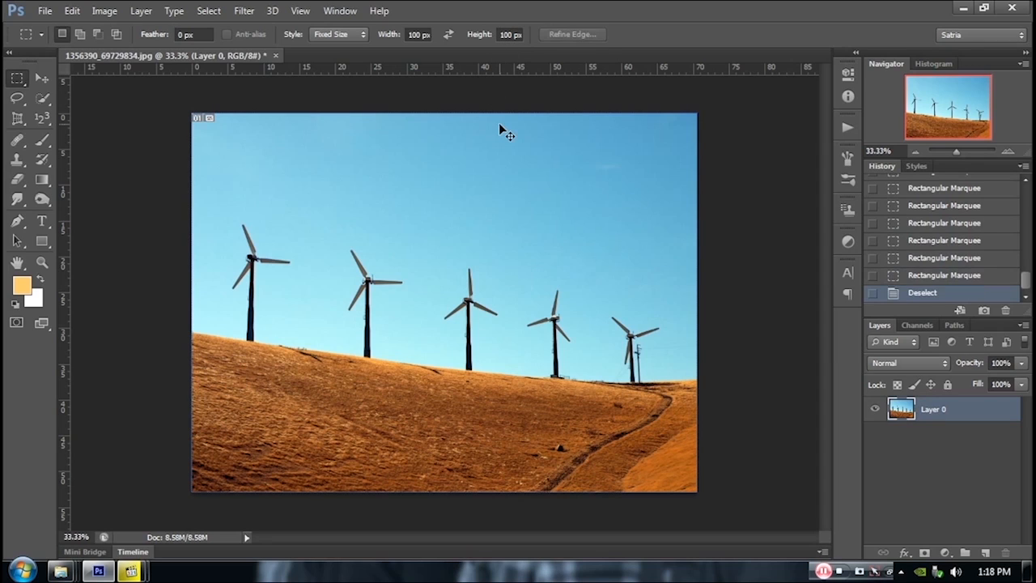
# Return the marquee style to Normal and draw trial selections, ending with a freehand rectangle on the brown hillside
pyautogui.click(335, 36)
pyautogui.click(335, 51)
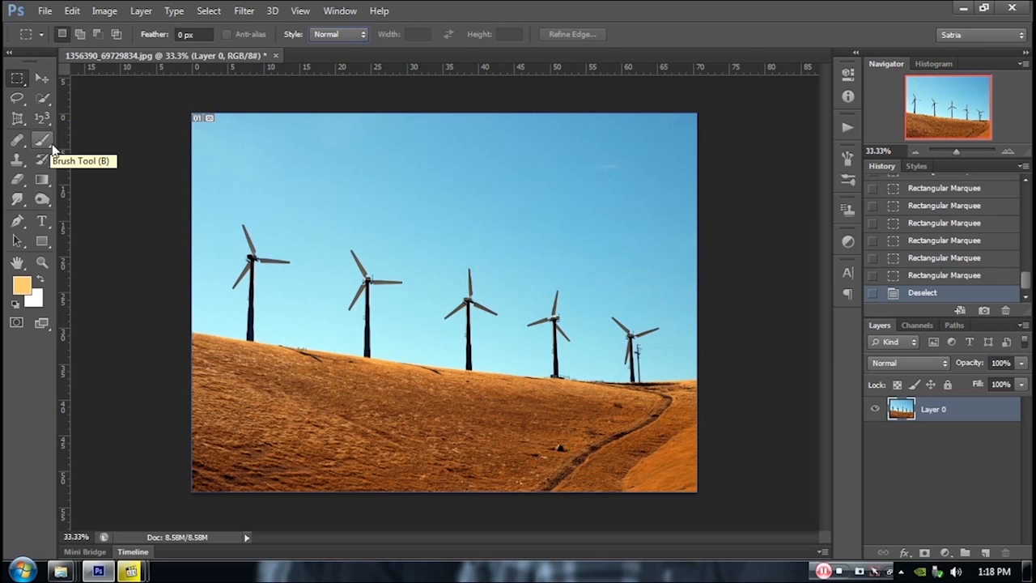
pyautogui.moveTo(297, 170); pyautogui.dragTo(500, 298)
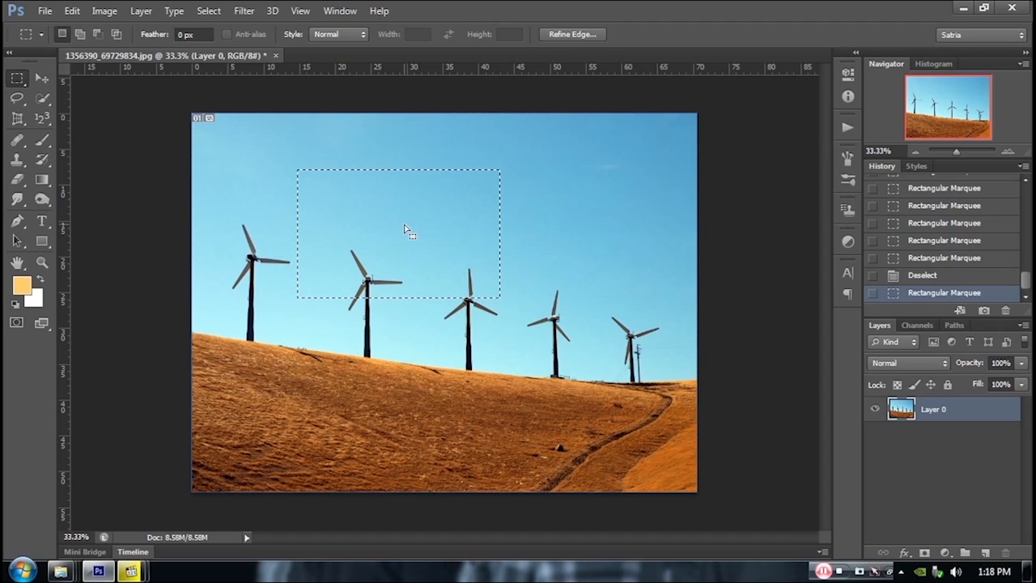
pyautogui.click(513, 197)
pyautogui.moveTo(225, 220); pyautogui.dragTo(295, 344)
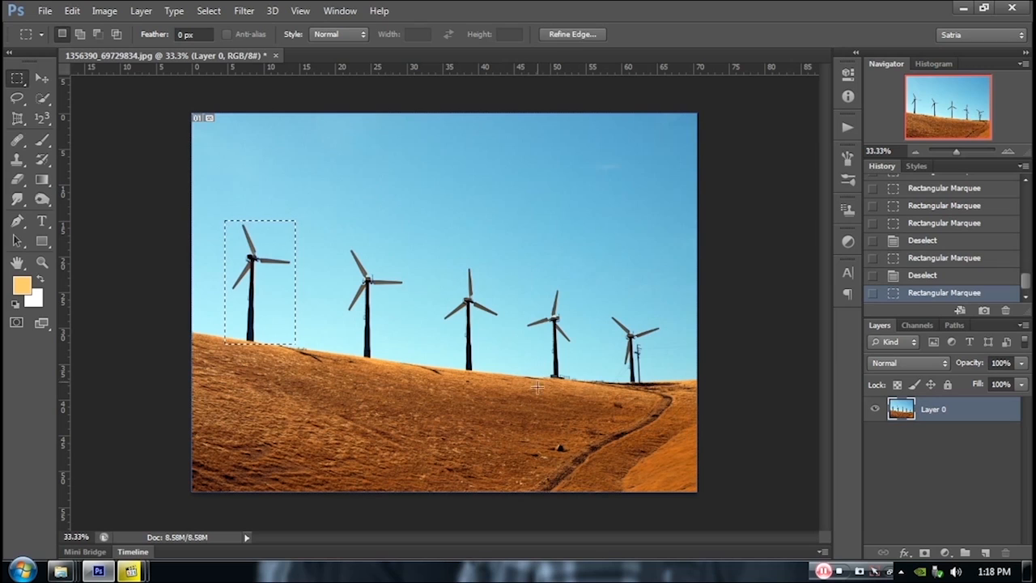
pyautogui.moveTo(312, 401); pyautogui.dragTo(465, 464)
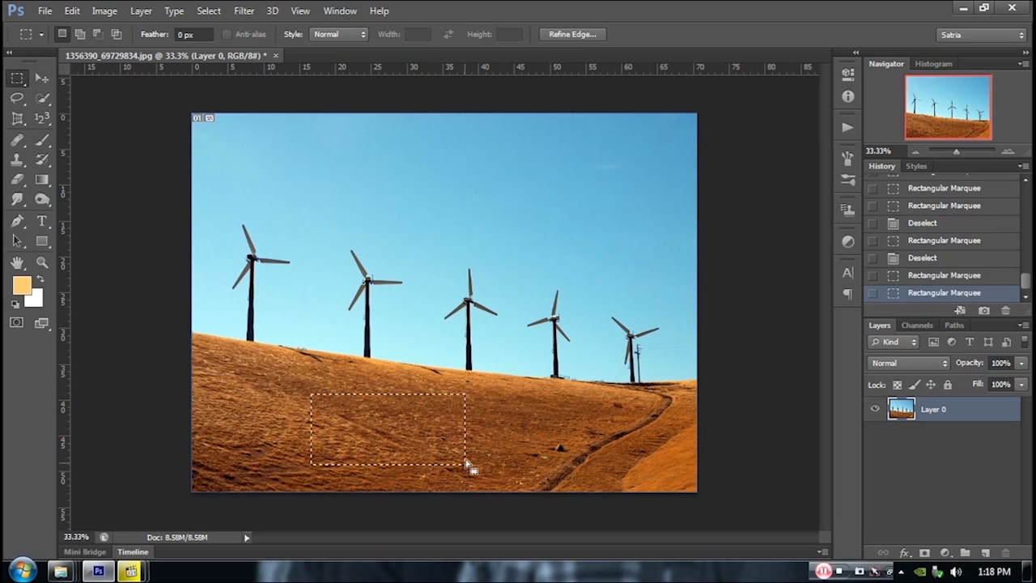
# Paint the hillside selection with the light orange foreground colour using the Brush tool, and try strokes over the sky outside it
pyautogui.click(48, 148)
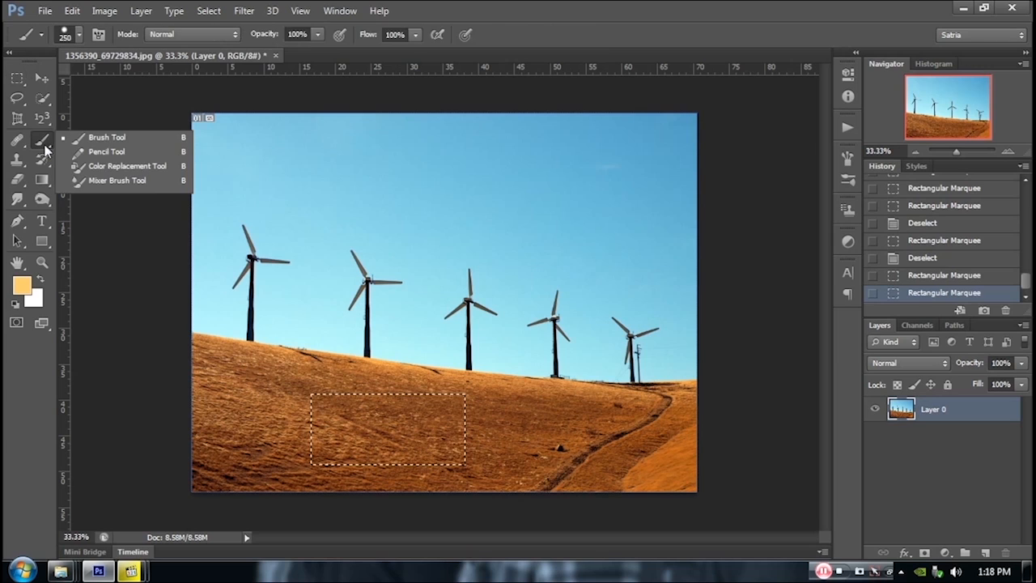
pyautogui.click(528, 7)
pyautogui.moveTo(416, 389); pyautogui.dragTo(437, 418)
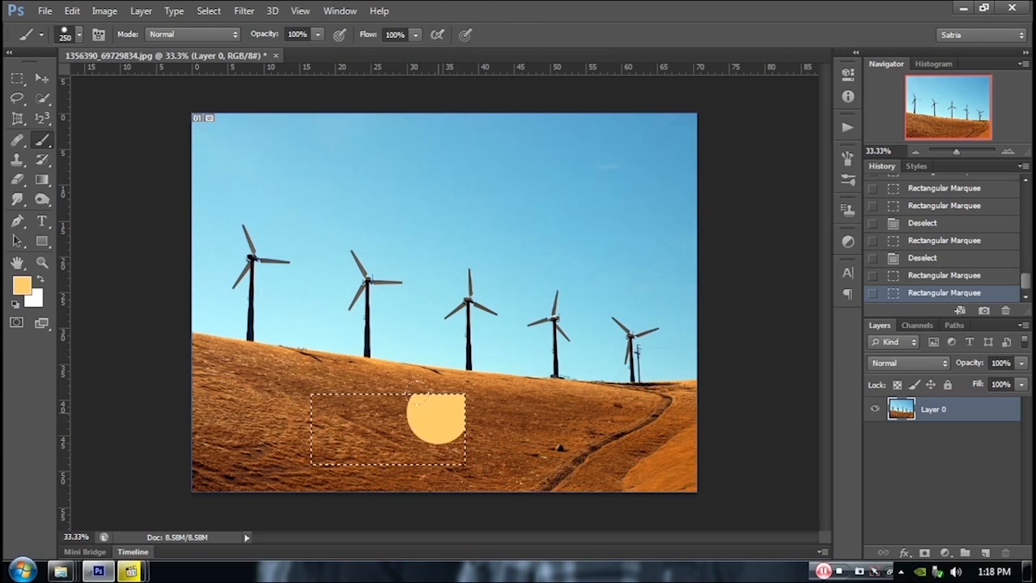
pyautogui.moveTo(310, 418); pyautogui.dragTo(308, 416)
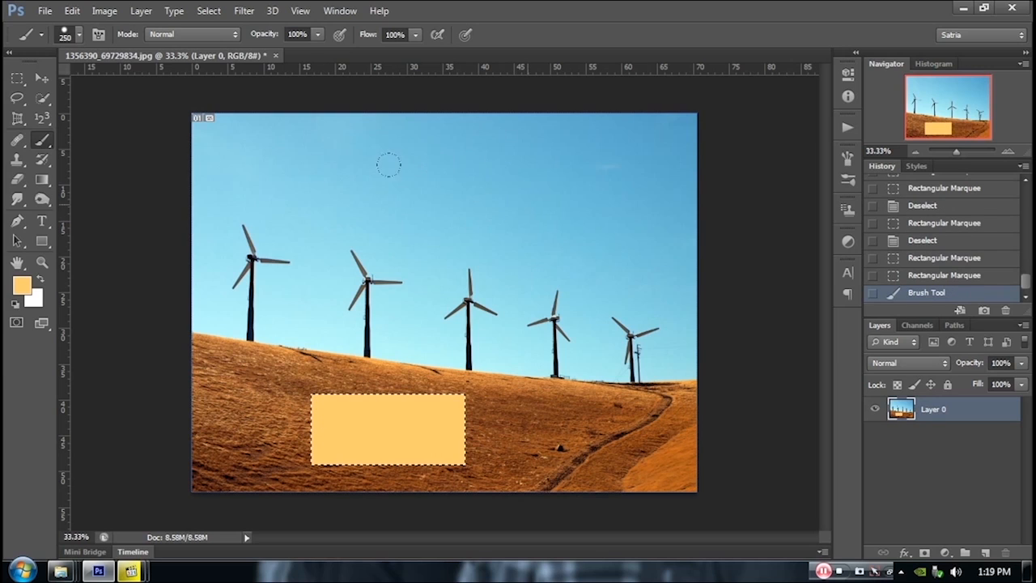
pyautogui.moveTo(443, 225); pyautogui.dragTo(382, 205)
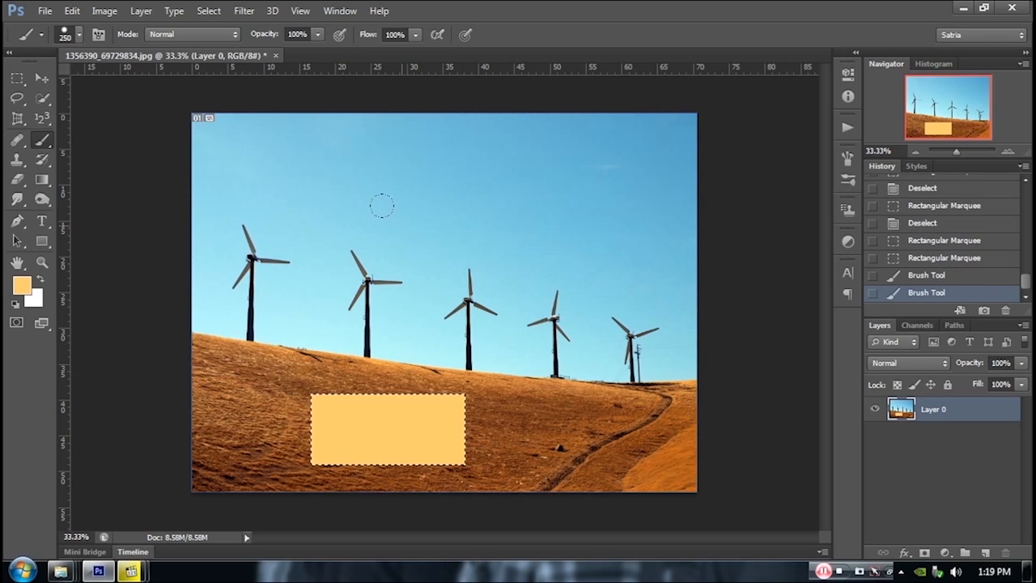
pyautogui.moveTo(485, 232); pyautogui.dragTo(477, 253)
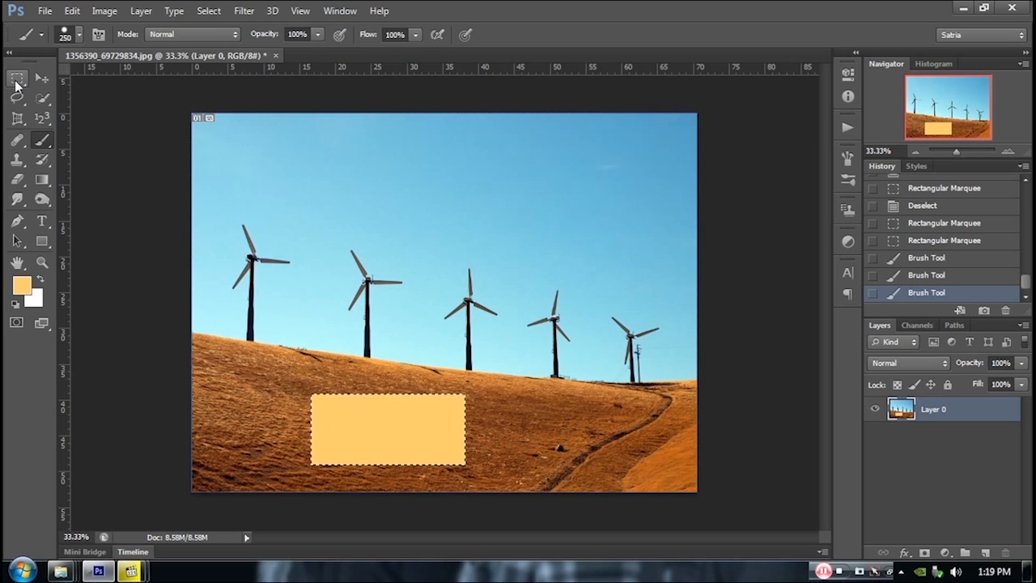
# Undo the brush strokes and deselect the rectangle on the hillside
pyautogui.hotkey('ctrl', 'd')
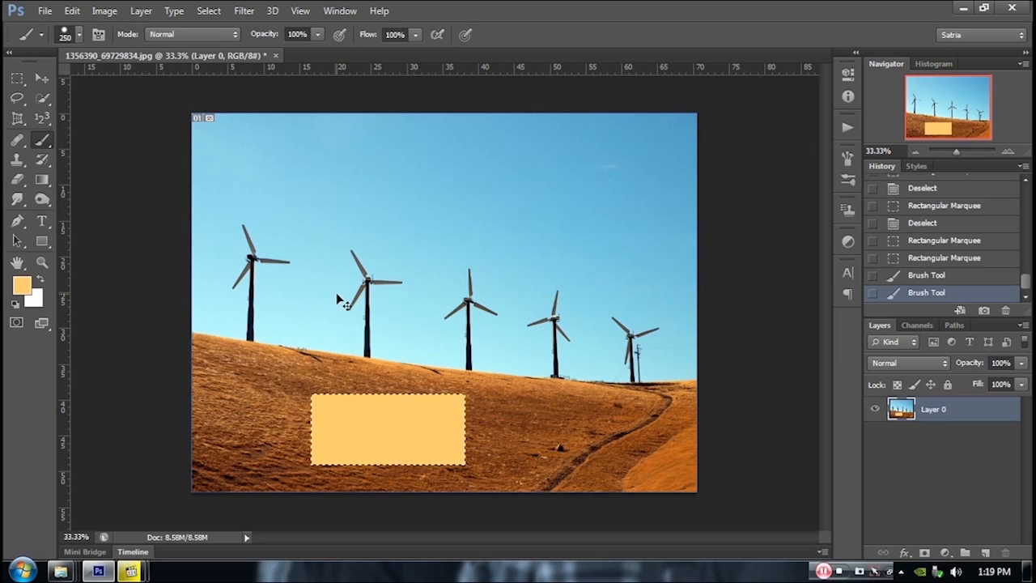
pyautogui.hotkey('ctrl', 'alt', 'z')
pyautogui.hotkey('ctrl', 'alt', 'z')
pyautogui.hotkey('ctrl', 'alt', 'z')
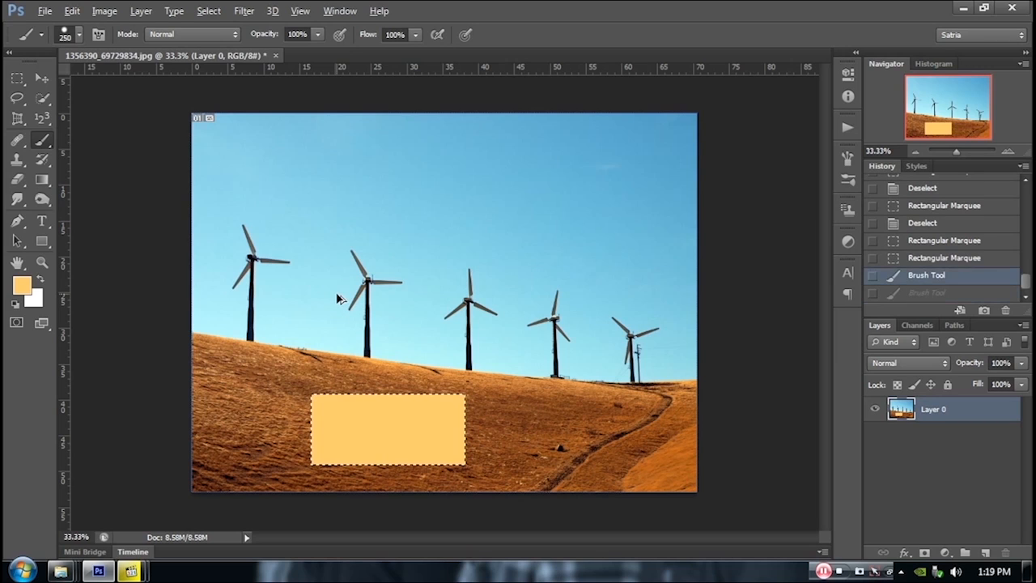
pyautogui.hotkey('ctrl', 'd')
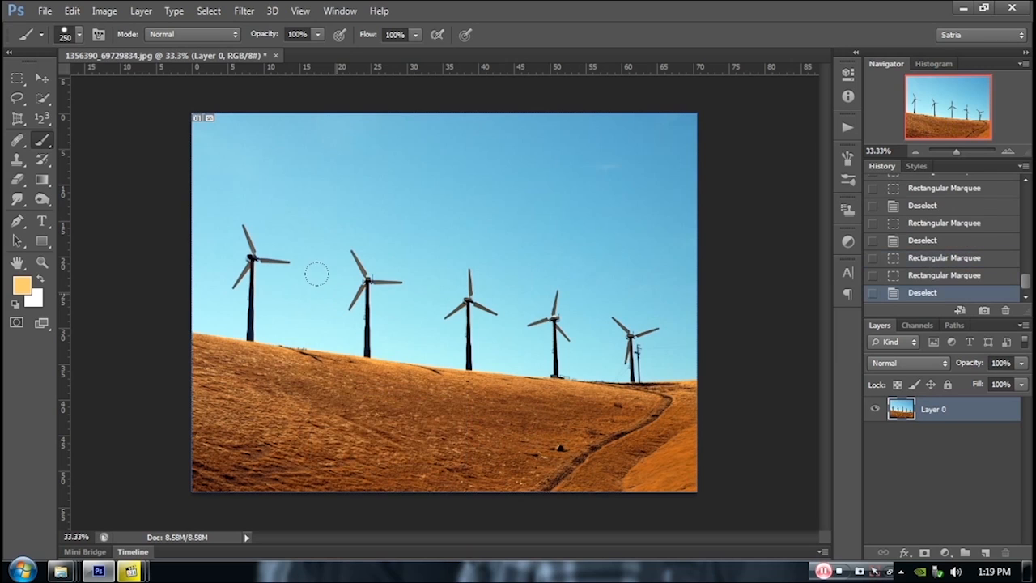
# Draw a large elliptical marquee selection over the sky and the middle turbines
pyautogui.click(27, 75)
pyautogui.click(70, 93)
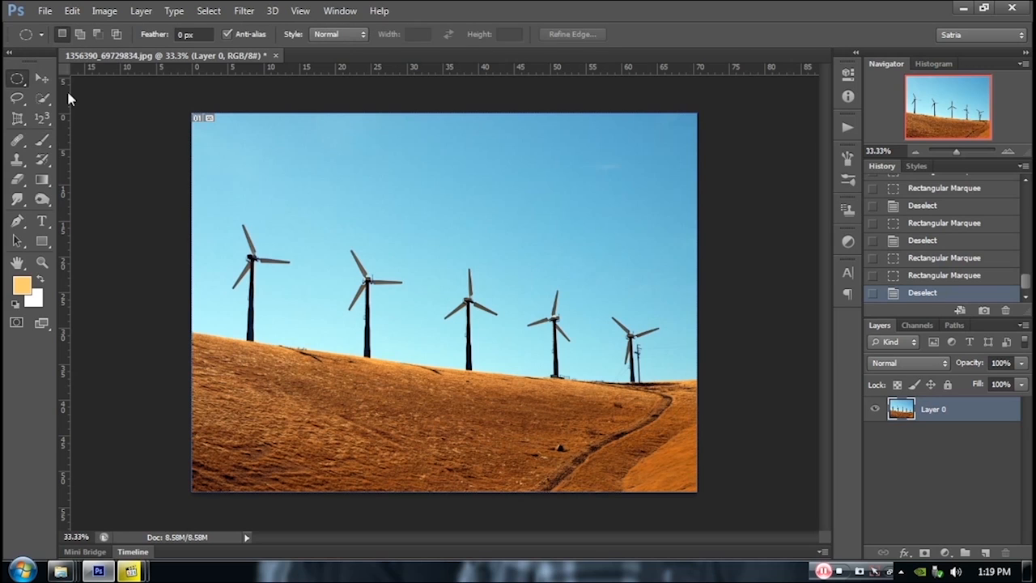
pyautogui.moveTo(273, 162); pyautogui.dragTo(600, 346)
# Paint the elliptical selection light orange with the Brush tool, then undo both the painting and the selection
pyautogui.click(50, 139)
pyautogui.moveTo(551, 215)
pyautogui.mouseDown()
pyautogui.moveTo(240, 178)
pyautogui.moveTo(583, 226)
pyautogui.moveTo(320, 254)
pyautogui.moveTo(296, 271)
pyautogui.moveTo(442, 299)
pyautogui.moveTo(532, 246)
pyautogui.moveTo(535, 260)
pyautogui.mouseUp()
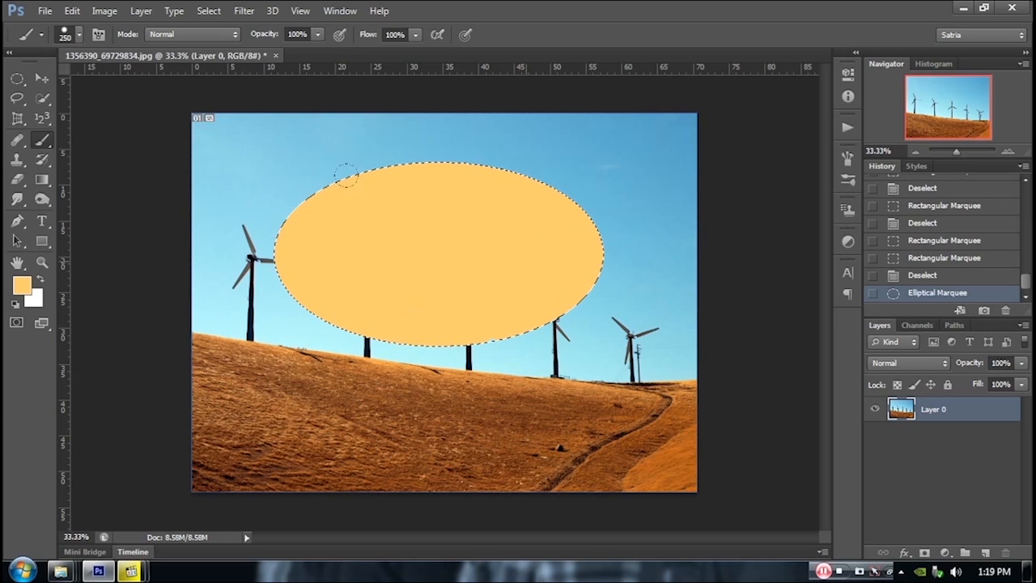
pyautogui.moveTo(383, 212); pyautogui.dragTo(428, 207)
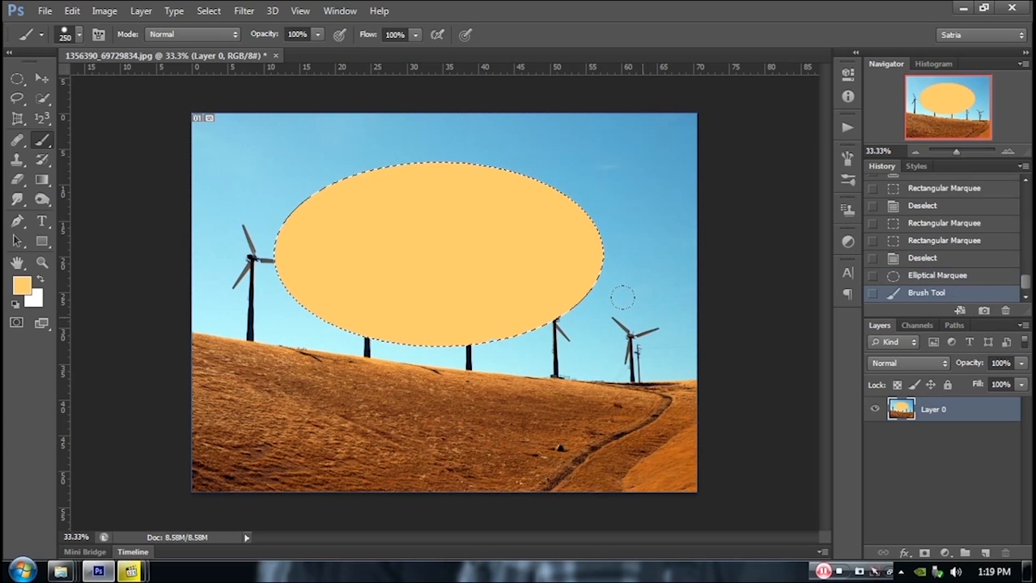
pyautogui.hotkey('ctrl', 'alt', 'z')
pyautogui.hotkey('ctrl', 'alt', 'z')
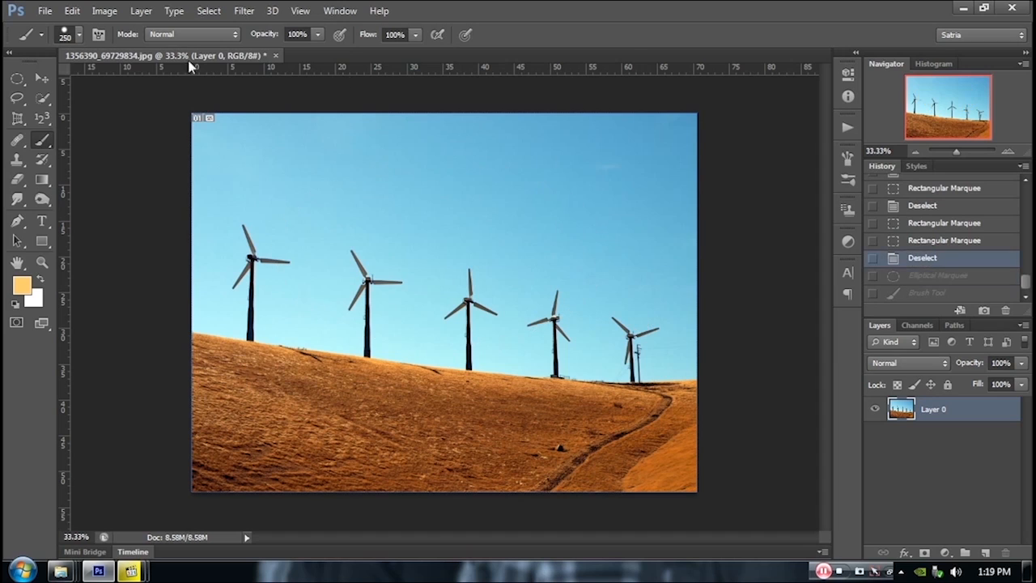
# Select a single pixel row across the upper sky, inspect it up close, and undo the selection
pyautogui.click(17, 82)
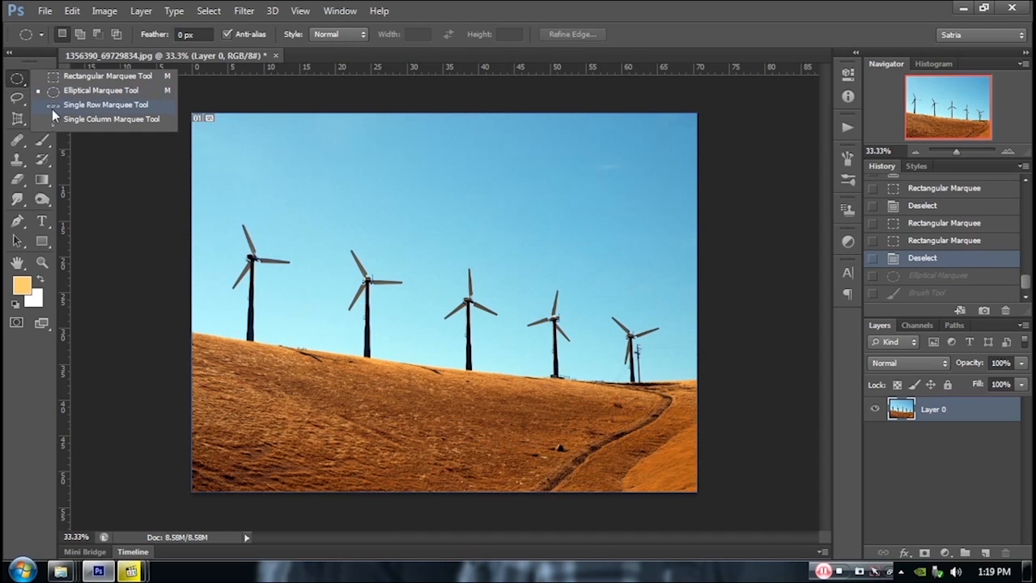
pyautogui.click(52, 108)
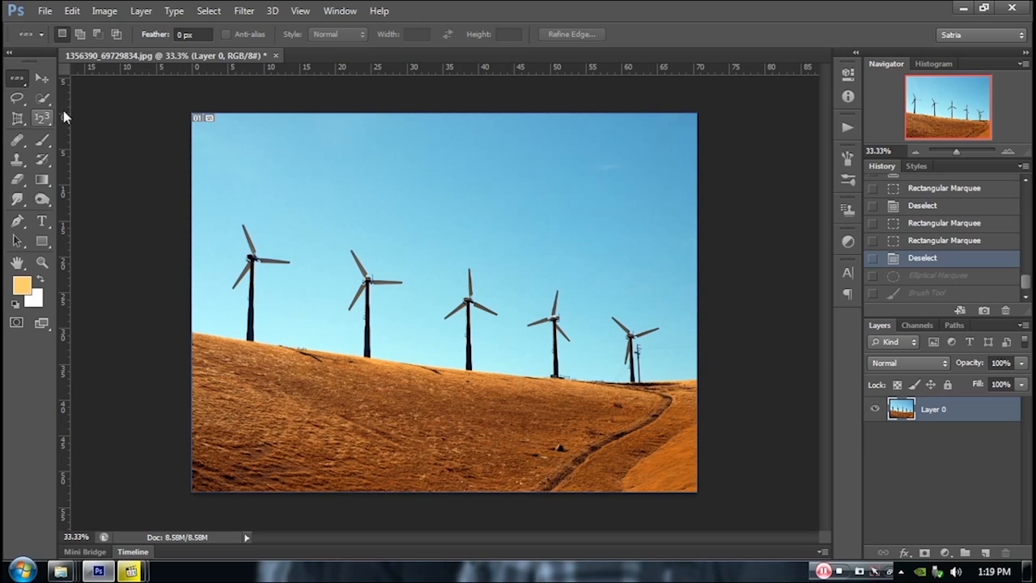
pyautogui.click(367, 157)
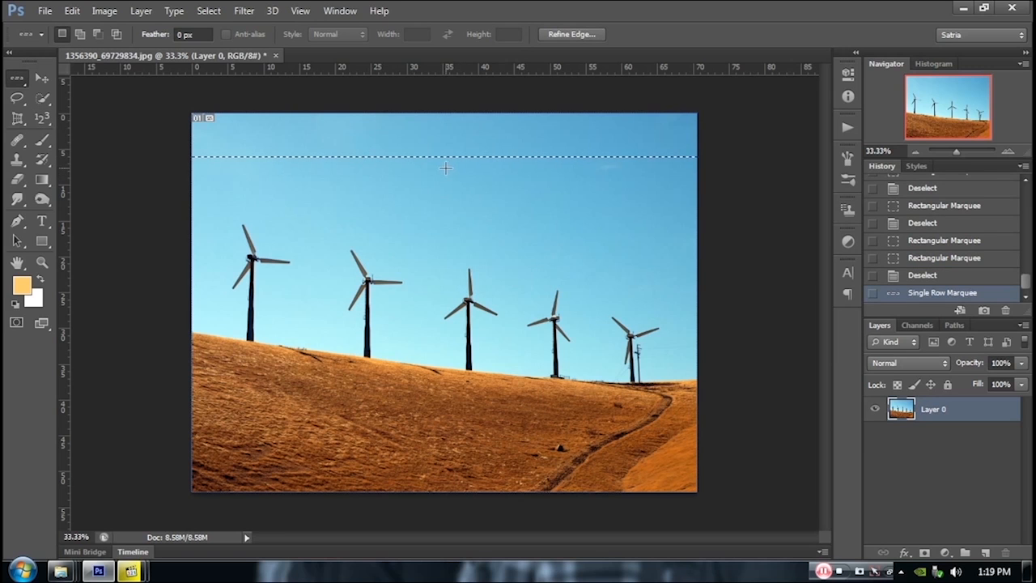
pyautogui.scroll(7, 442, 155)
pyautogui.scroll(-4, 441, 155)
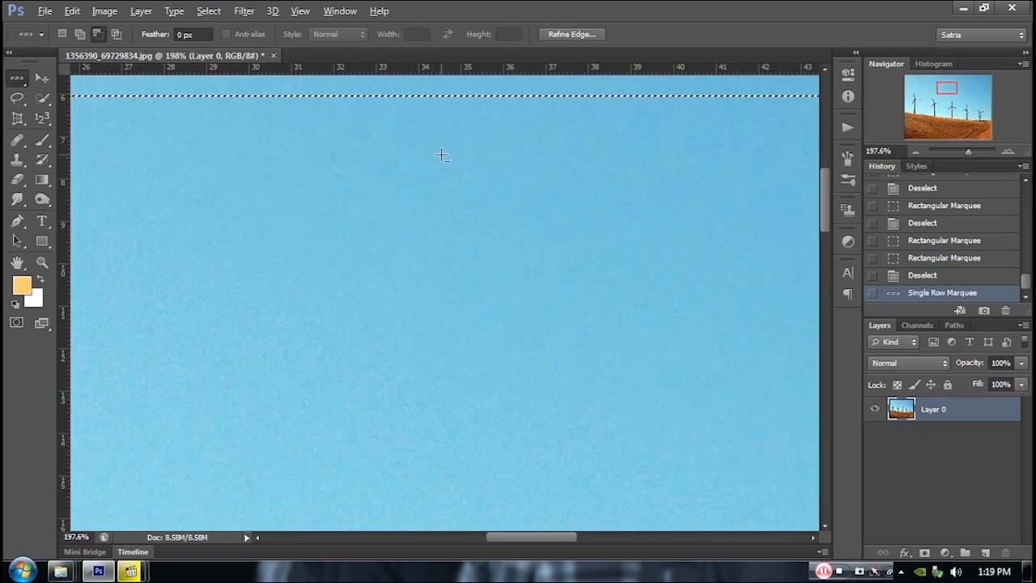
pyautogui.scroll(-3, 441, 154)
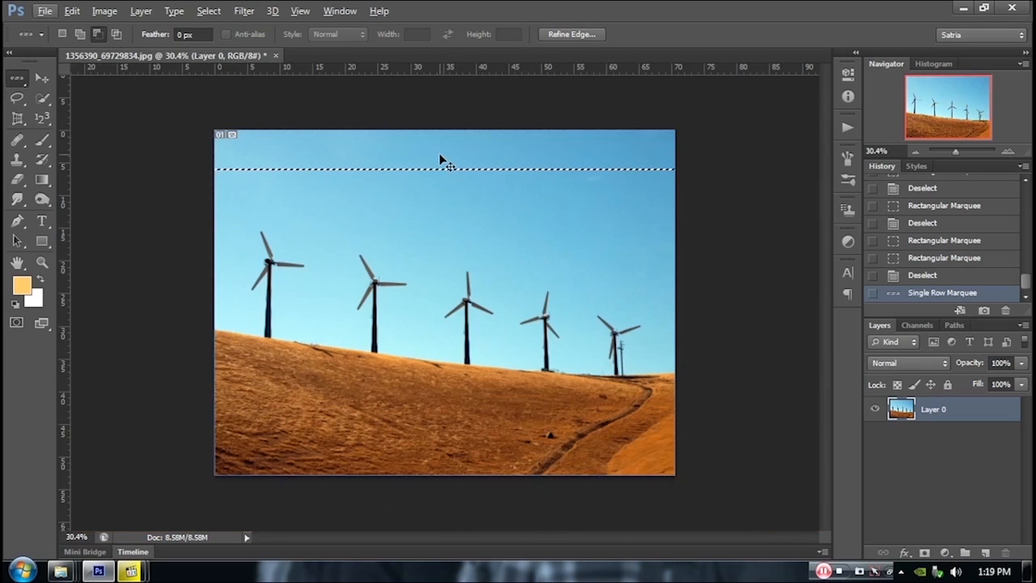
pyautogui.hotkey('ctrl', 'z')
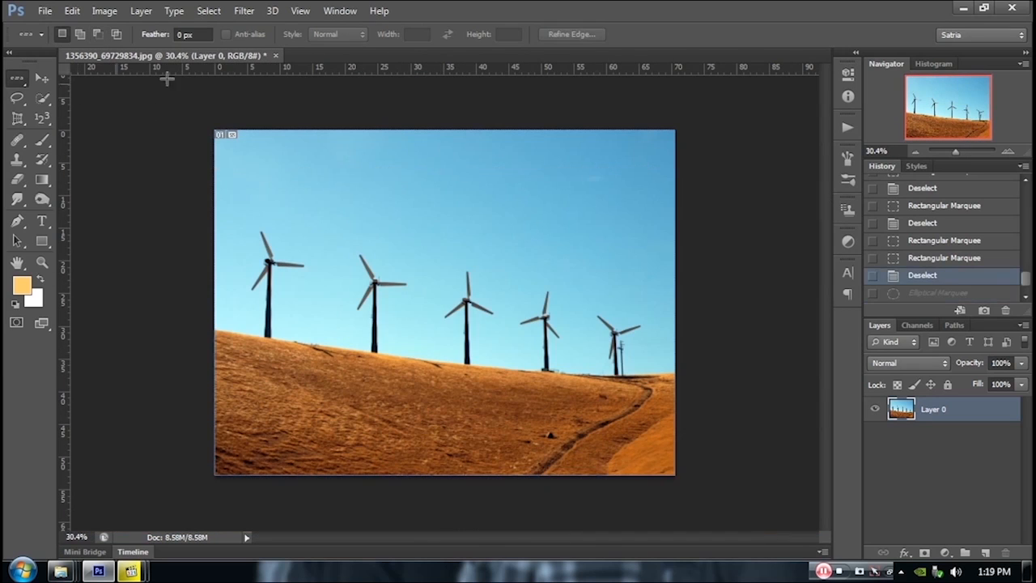
# Select a single pixel column through the photo between the second and third turbines
pyautogui.click(18, 81)
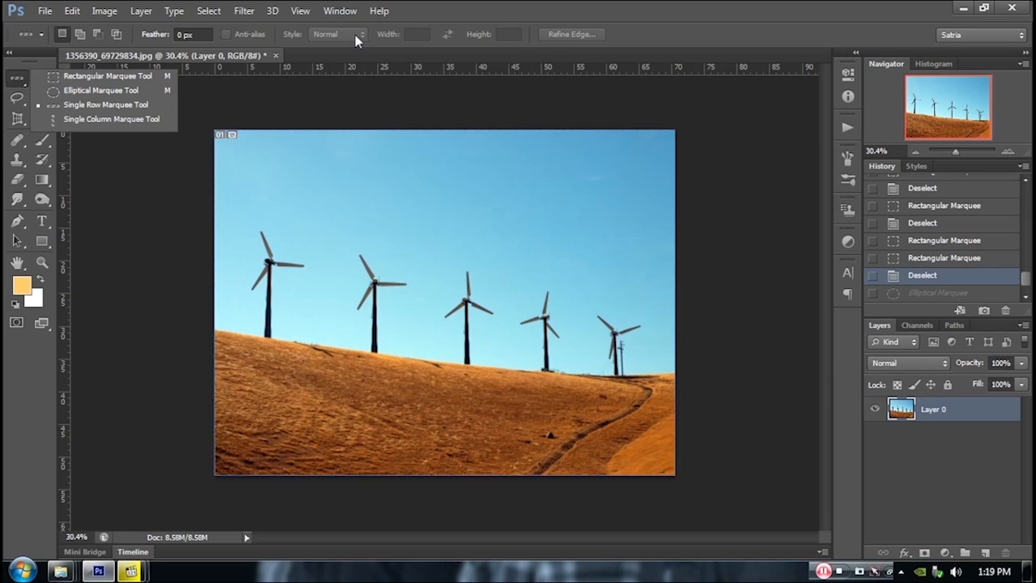
pyautogui.click(425, 15)
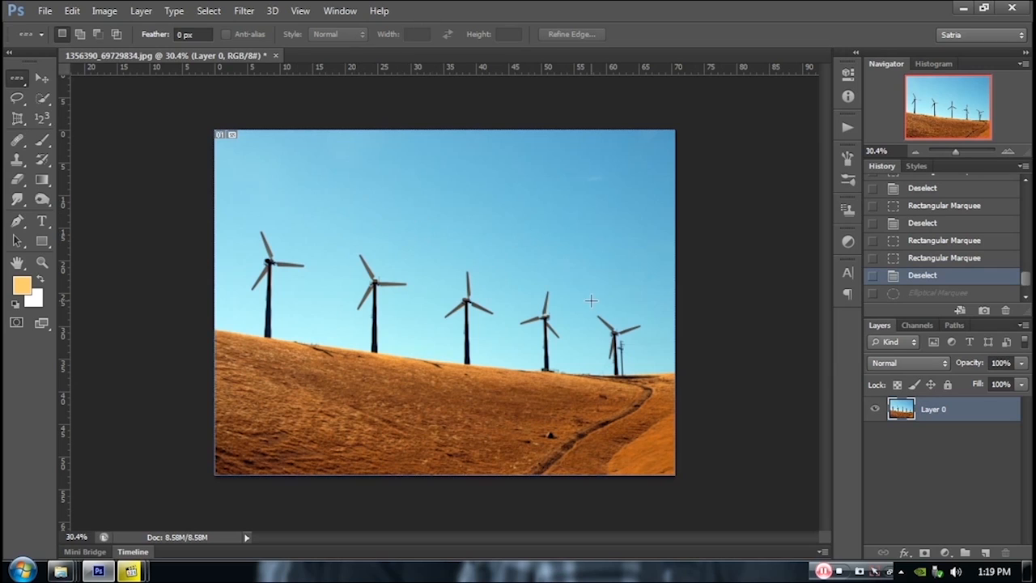
pyautogui.click(18, 78)
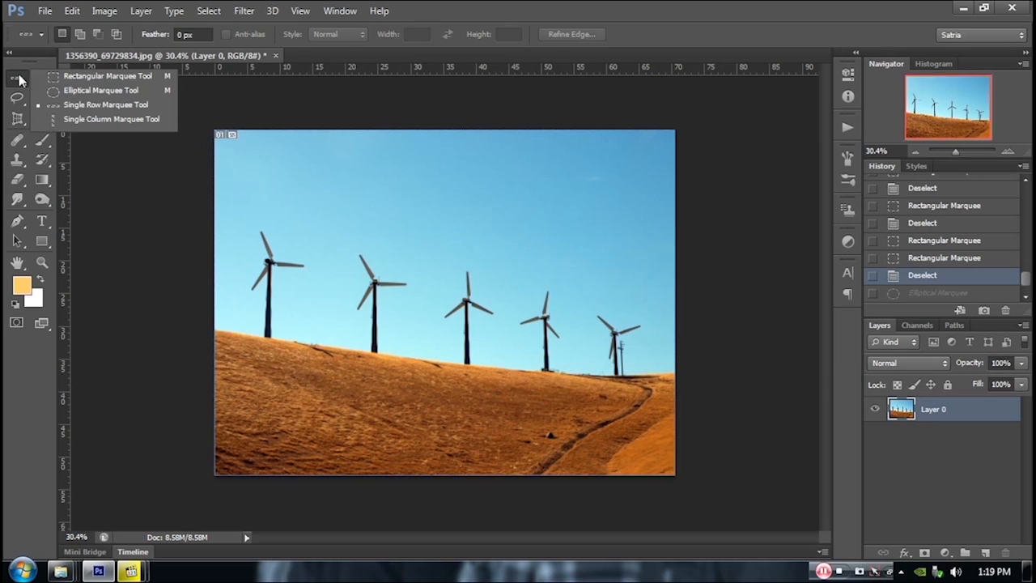
pyautogui.click(78, 126)
pyautogui.click(419, 198)
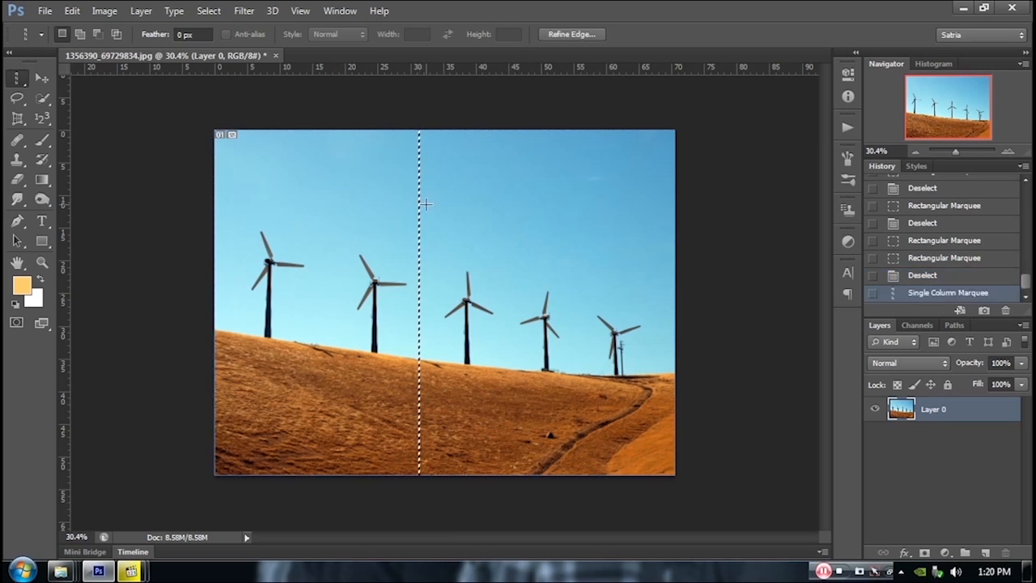
# Examine the width of the single-column selection at pixel level and compare it with the full image view
pyautogui.scroll(10, 390, 188)
pyautogui.scroll(10, 549, 237)
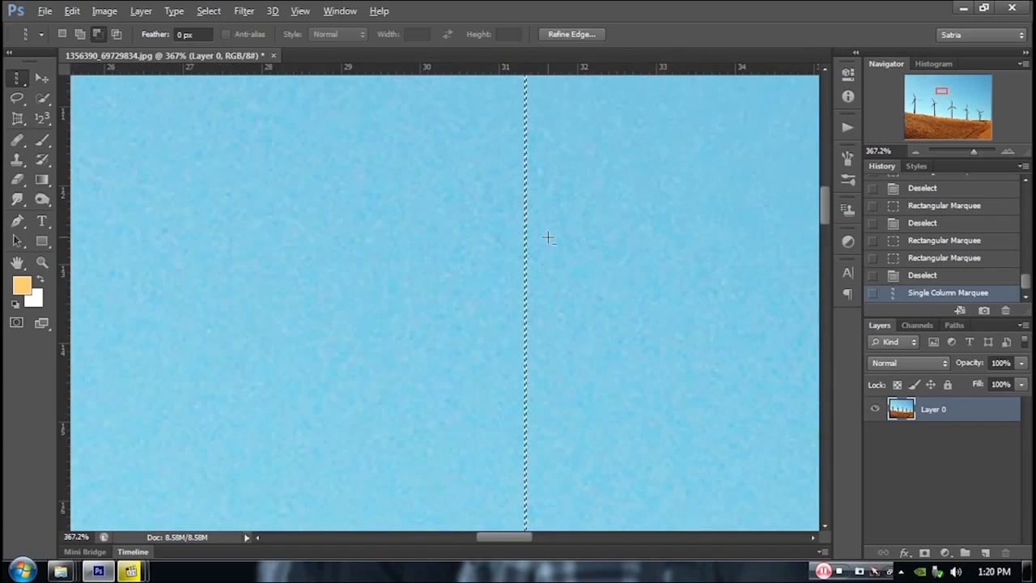
pyautogui.scroll(3, 548, 237)
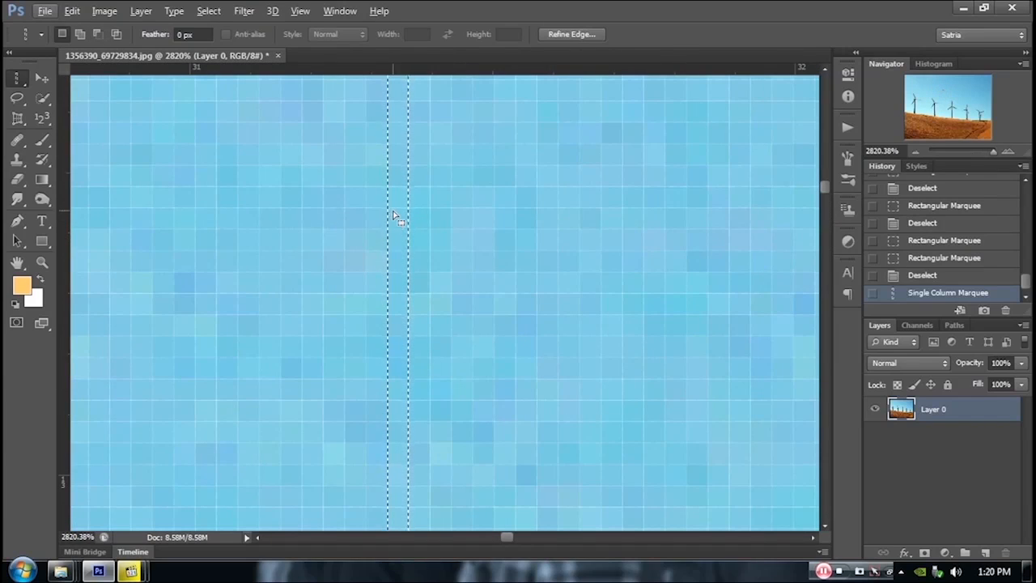
pyautogui.scroll(-4, 395, 209)
pyautogui.scroll(-2, 394, 209)
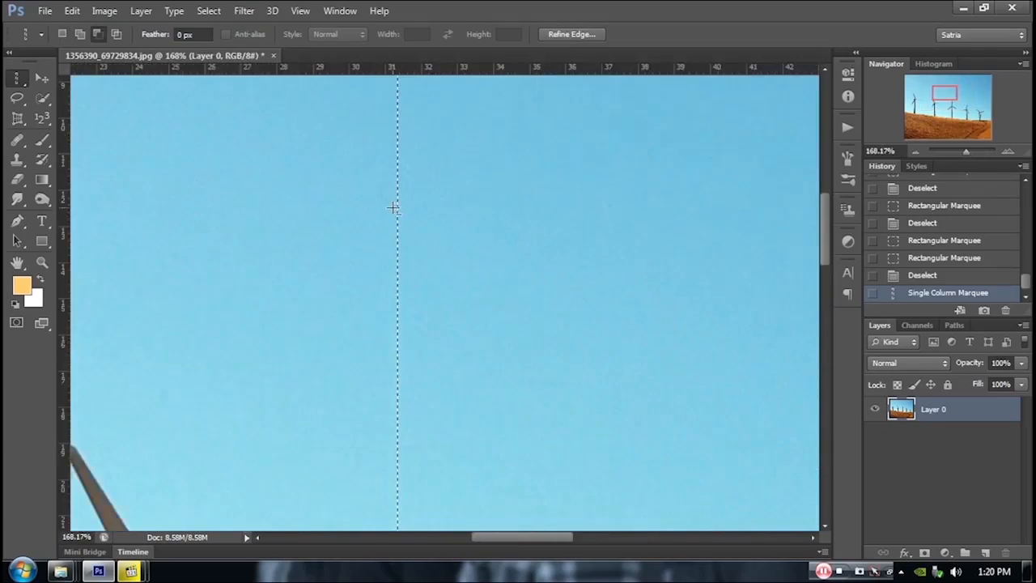
pyautogui.scroll(10, 394, 209)
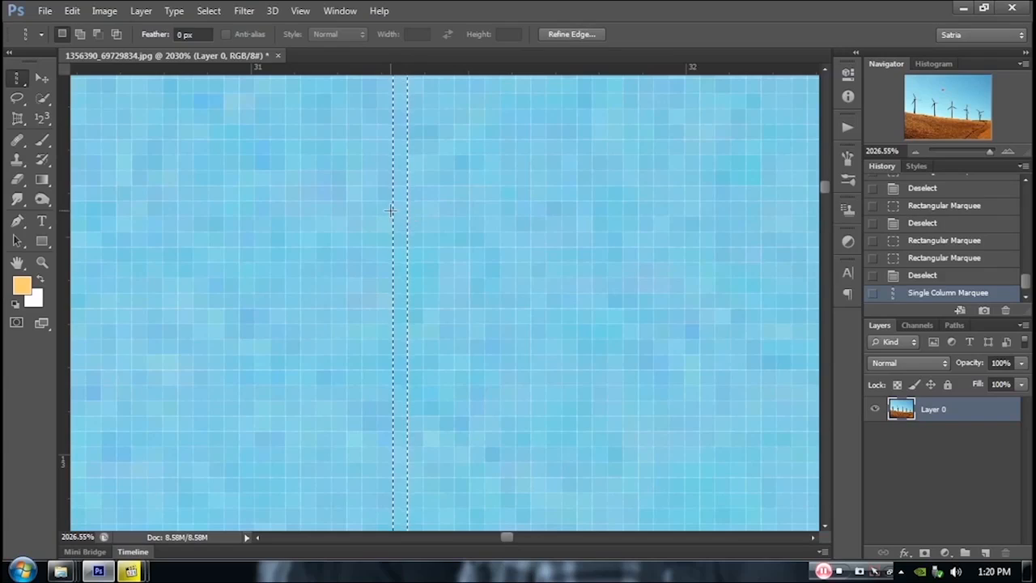
pyautogui.scroll(-4, 409, 215)
pyautogui.scroll(-10, 408, 217)
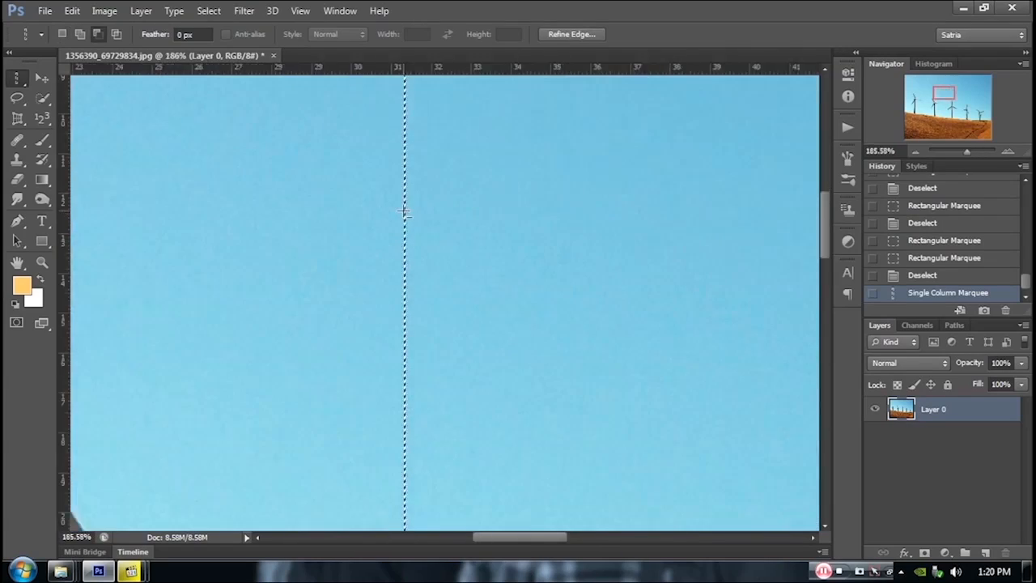
pyautogui.scroll(2, 405, 213)
pyautogui.scroll(-1, 403, 211)
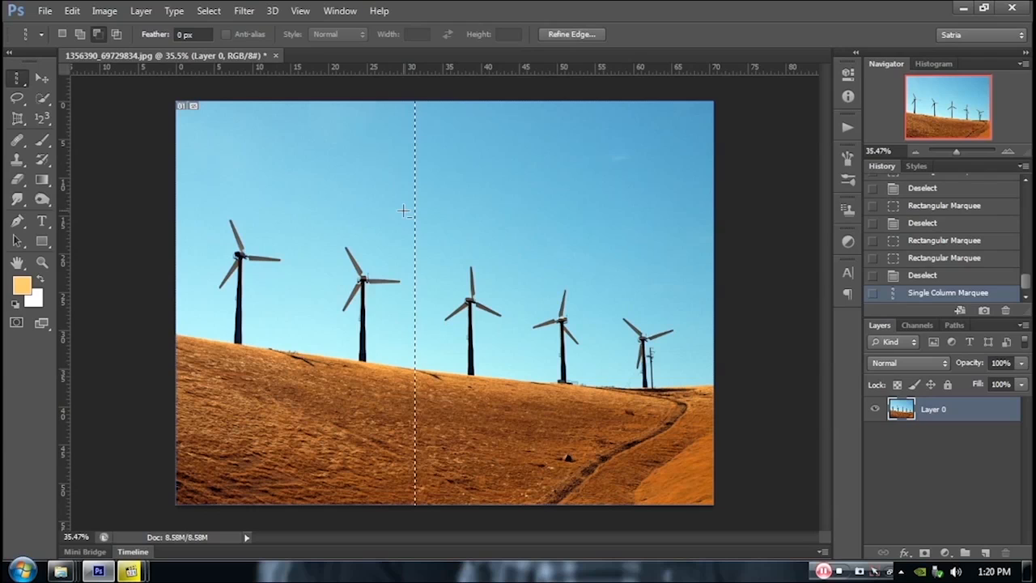
# Deselect the column and make the Rectangular Marquee and the Eyedropper the front tools of their groups, ending with the marquee active
pyautogui.hotkey('ctrl', 'd')
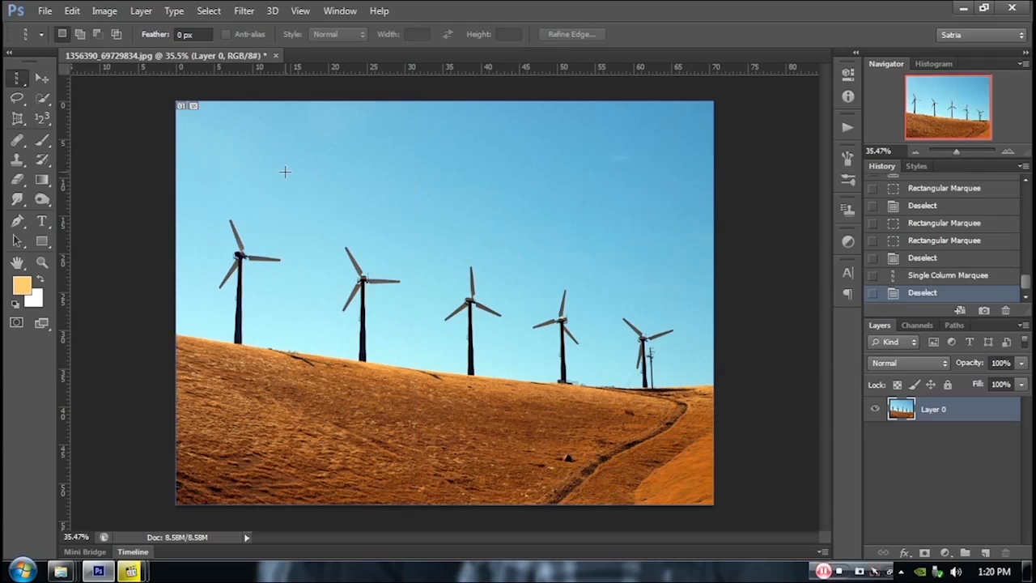
pyautogui.rightClick(24, 85)
pyautogui.click(67, 79)
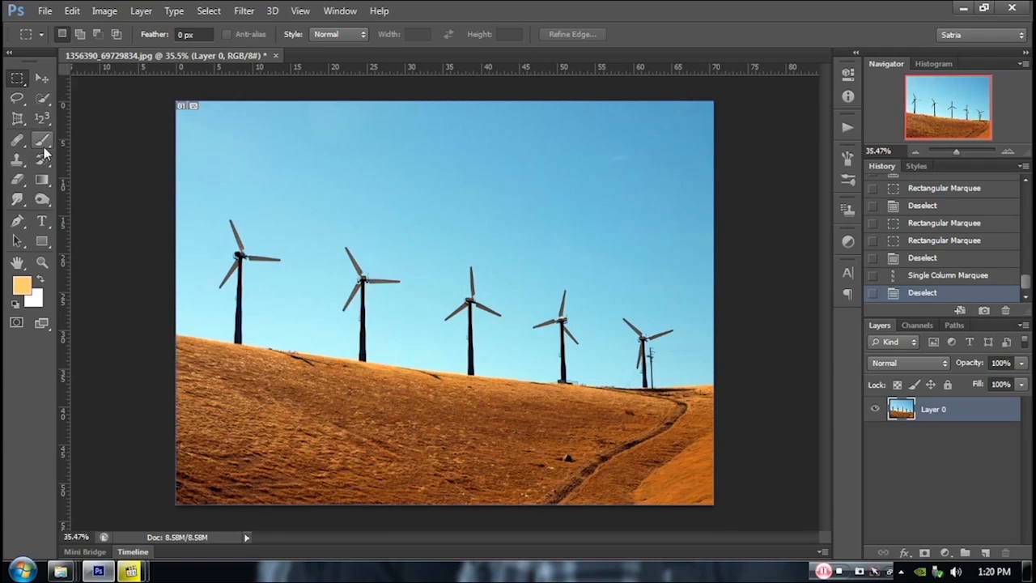
pyautogui.click(42, 118)
pyautogui.click(89, 114)
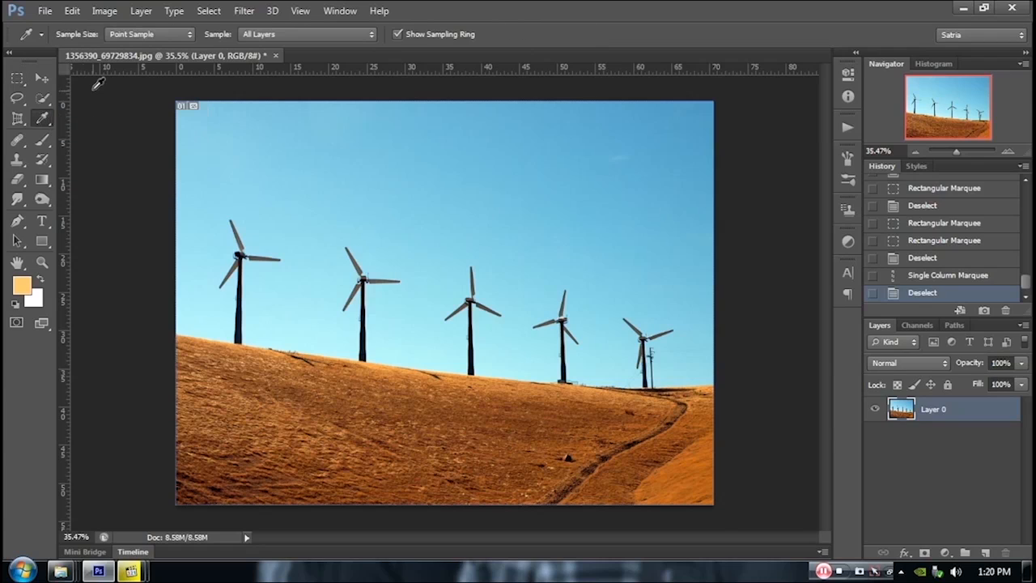
pyautogui.click(18, 78)
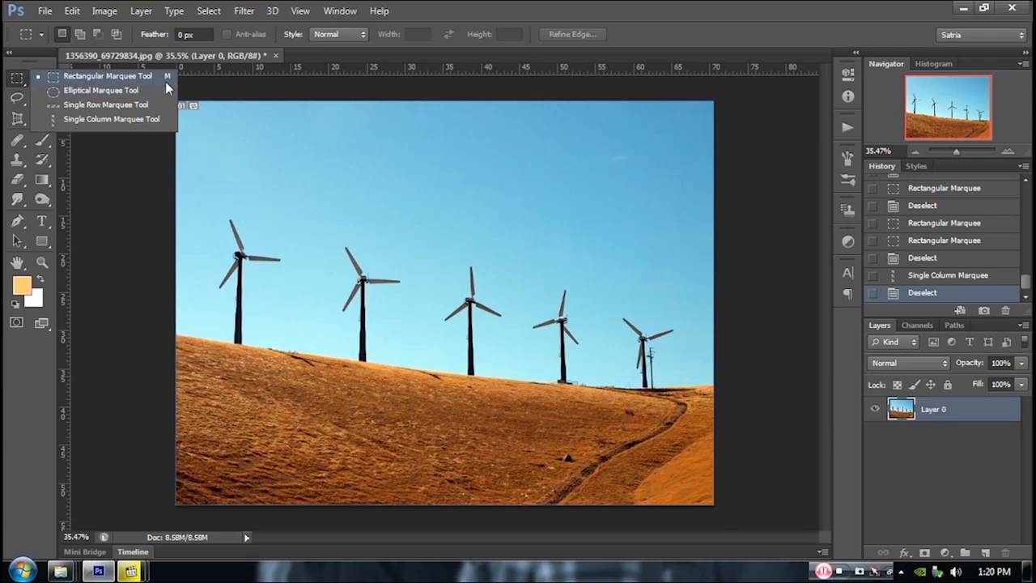
pyautogui.click(455, 5)
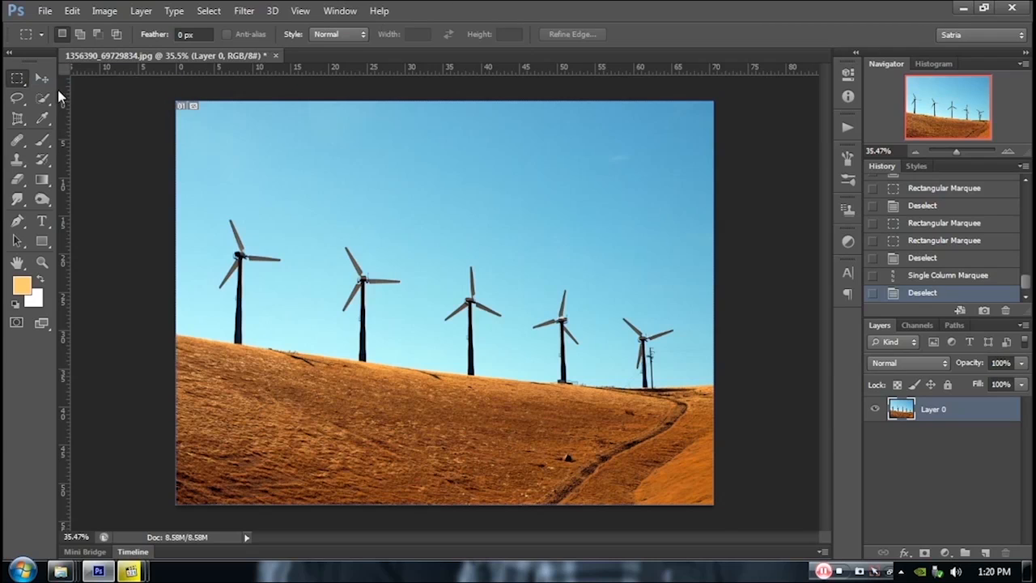
# Move the photo layer about 20 cm down with the Move tool and return it to its original position
pyautogui.click(44, 77)
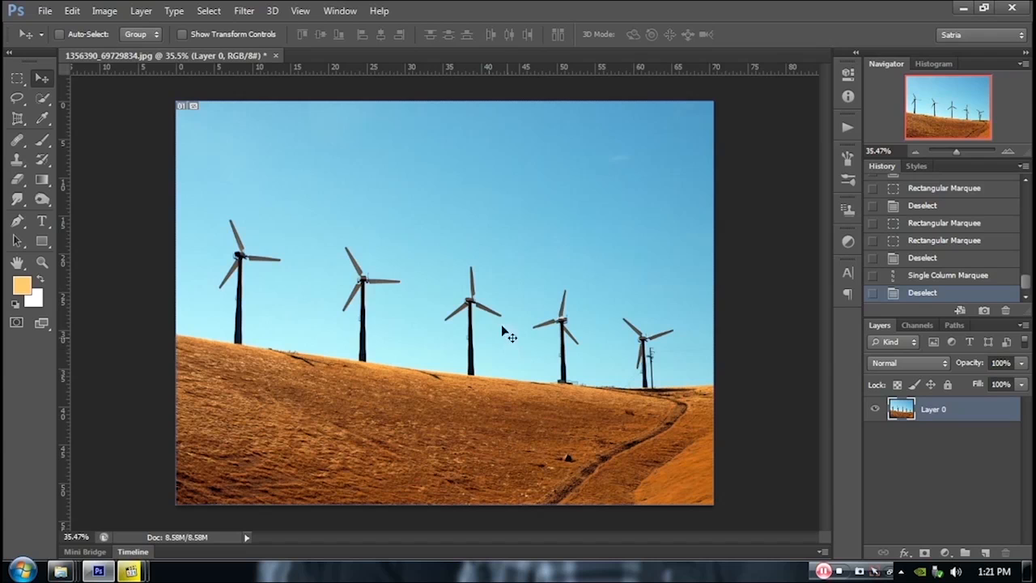
pyautogui.moveTo(506, 306); pyautogui.dragTo(508, 471)
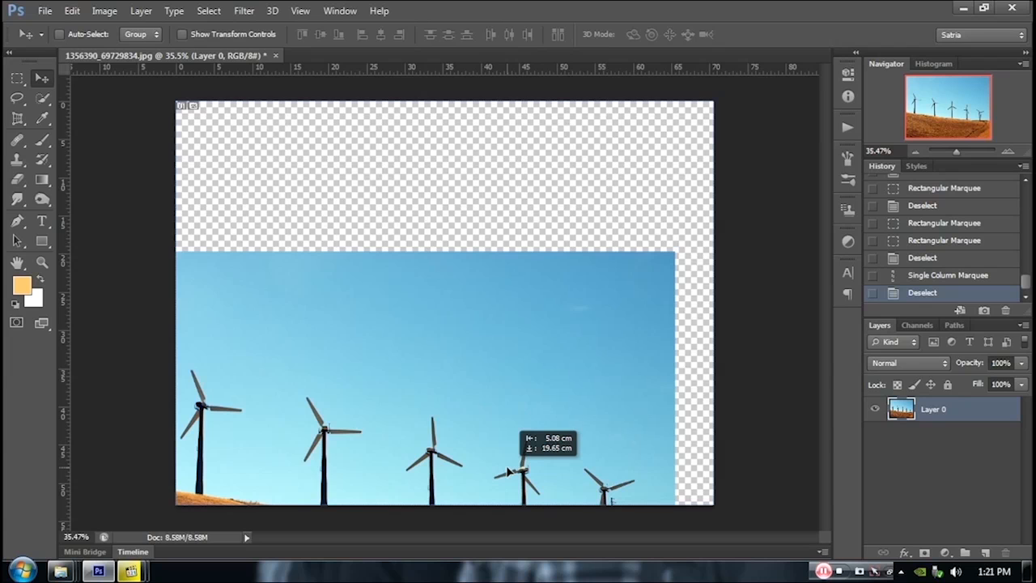
pyautogui.moveTo(509, 471); pyautogui.dragTo(545, 321)
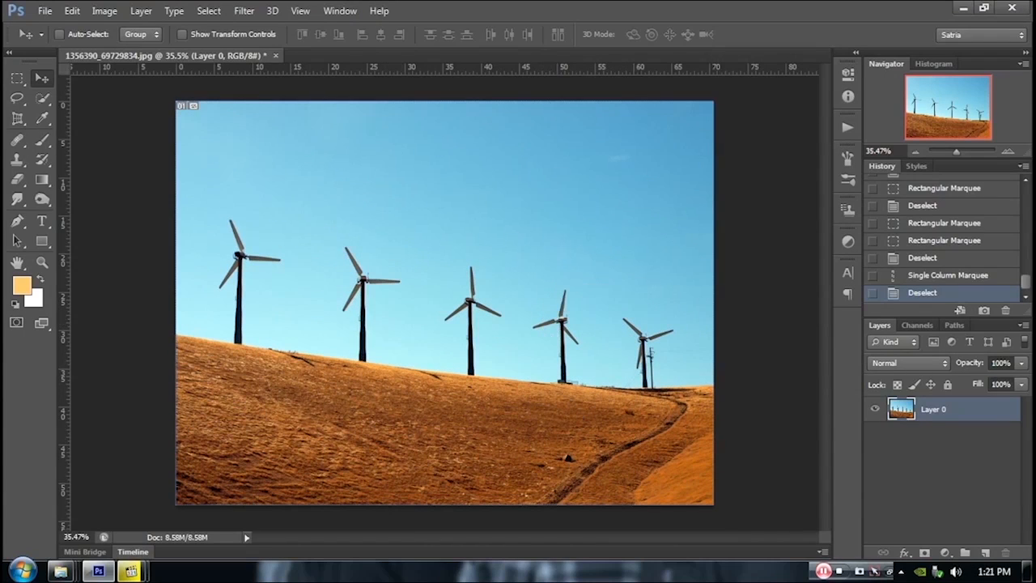
# Paint a single orange brush dot in the sky on a new layer and move it to just above the third turbine
pyautogui.click(986, 554)
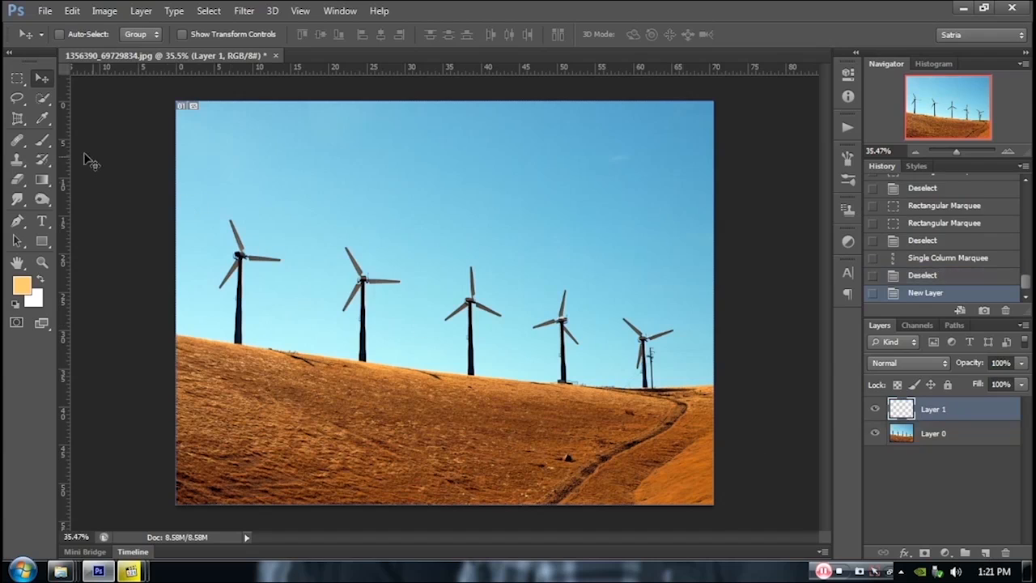
pyautogui.click(42, 141)
pyautogui.click(427, 198)
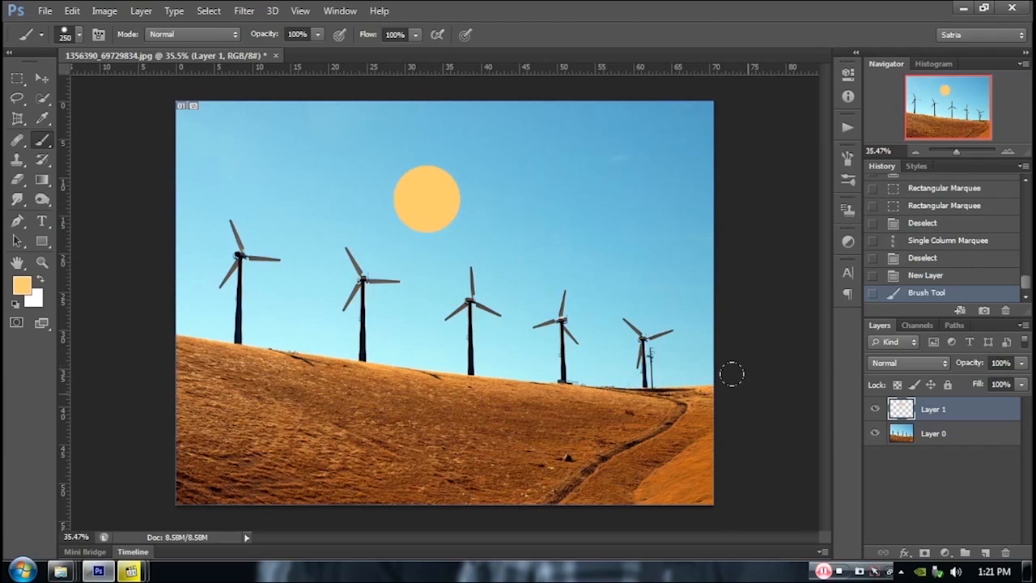
pyautogui.click(41, 77)
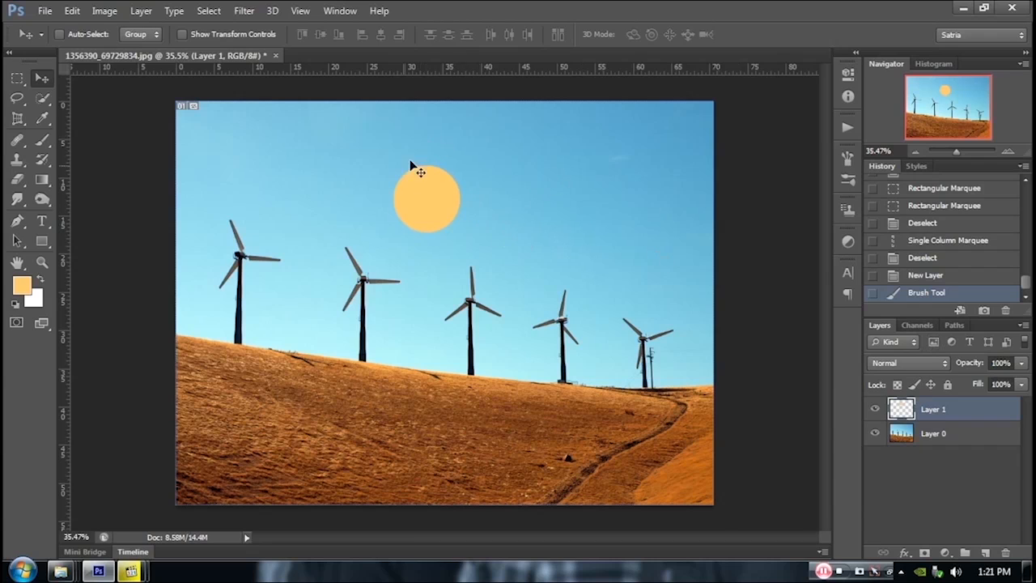
pyautogui.moveTo(425, 185)
pyautogui.mouseDown()
pyautogui.moveTo(440, 301)
pyautogui.moveTo(407, 186)
pyautogui.moveTo(483, 217)
pyautogui.moveTo(410, 222)
pyautogui.moveTo(429, 178)
pyautogui.moveTo(472, 231)
pyautogui.mouseUp()
# Paint a second orange dot in the sky near the first two turbines on the same layer and undo it
pyautogui.click(42, 140)
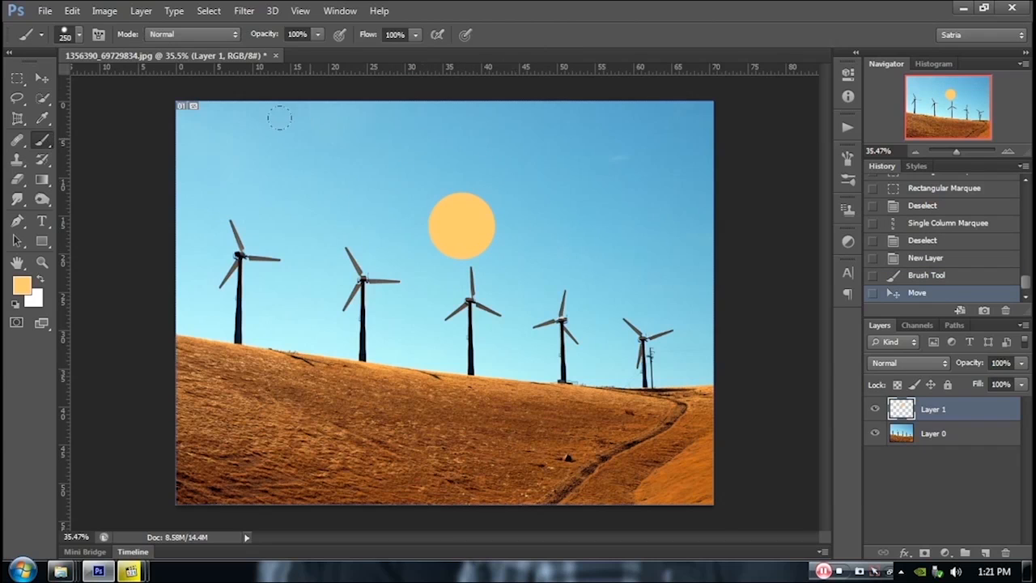
pyautogui.click(294, 150)
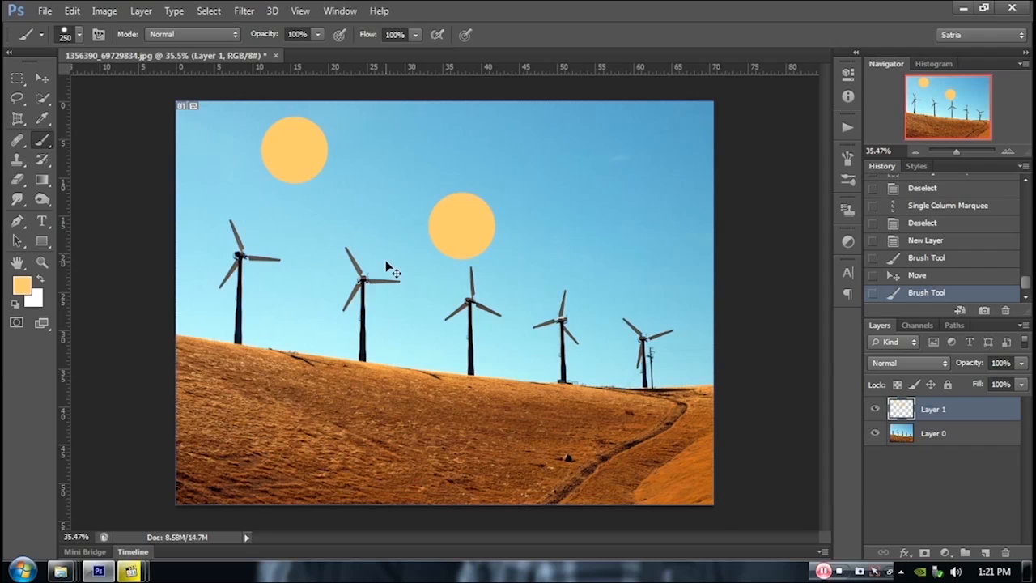
pyautogui.hotkey('ctrl', 'z')
# Set the foreground color to black (000000)
pyautogui.click(25, 283)
pyautogui.moveTo(687, 354); pyautogui.dragTo(439, 574)
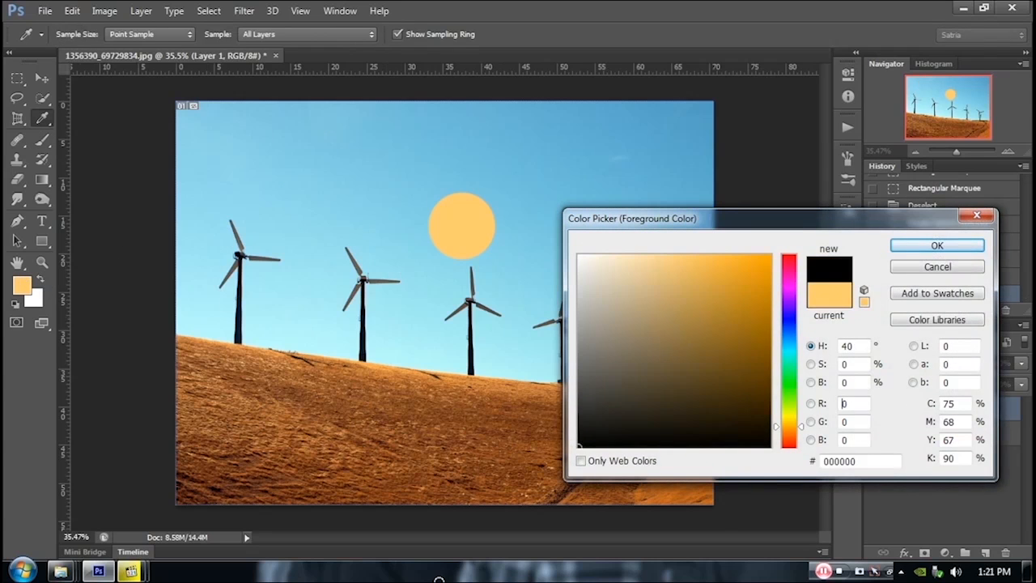
pyautogui.click(932, 251)
# Paint a black dot in the upper sky on the orange dot's layer and undo it
pyautogui.click(297, 157)
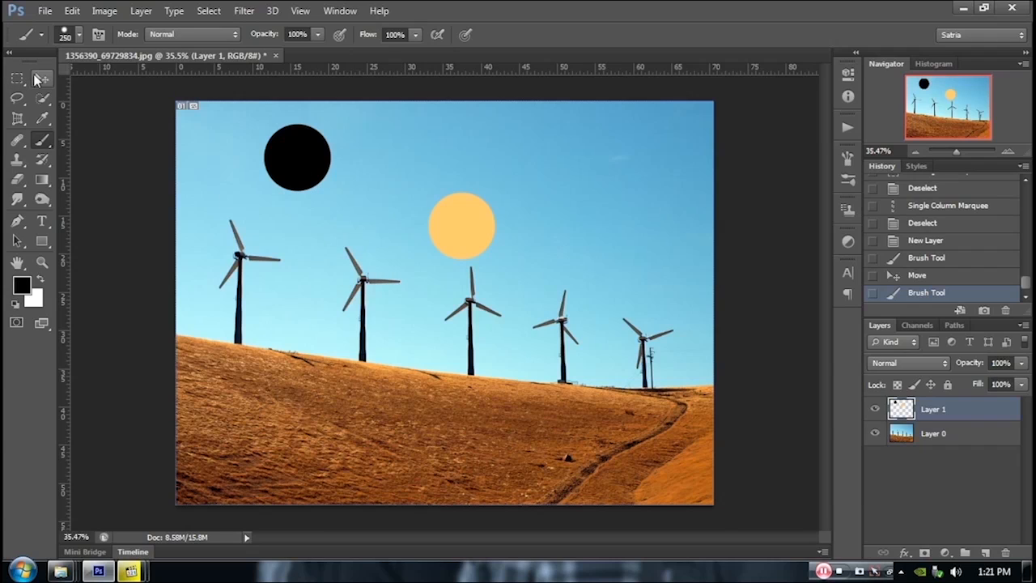
pyautogui.click(36, 78)
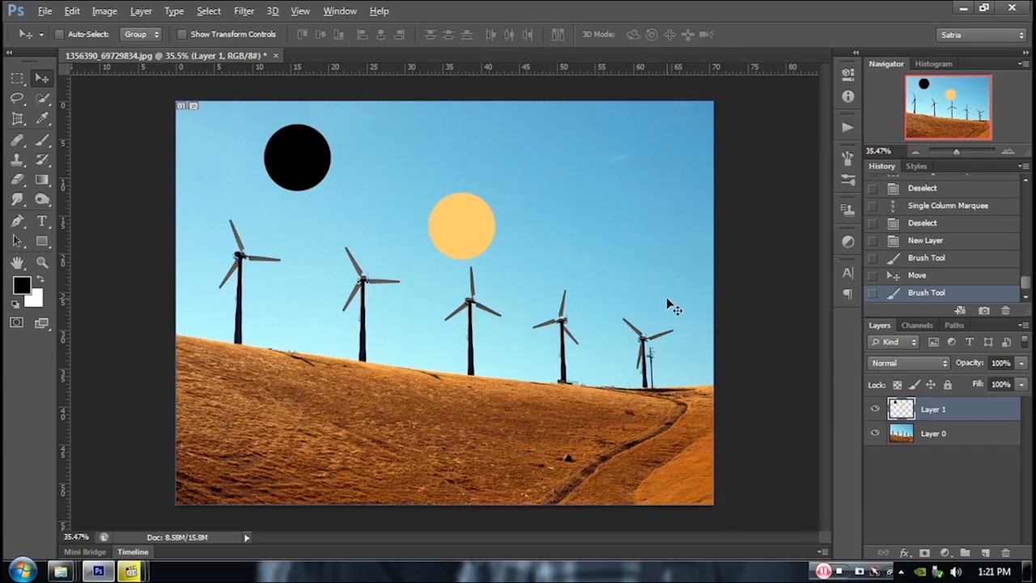
pyautogui.hotkey('ctrl', 'z')
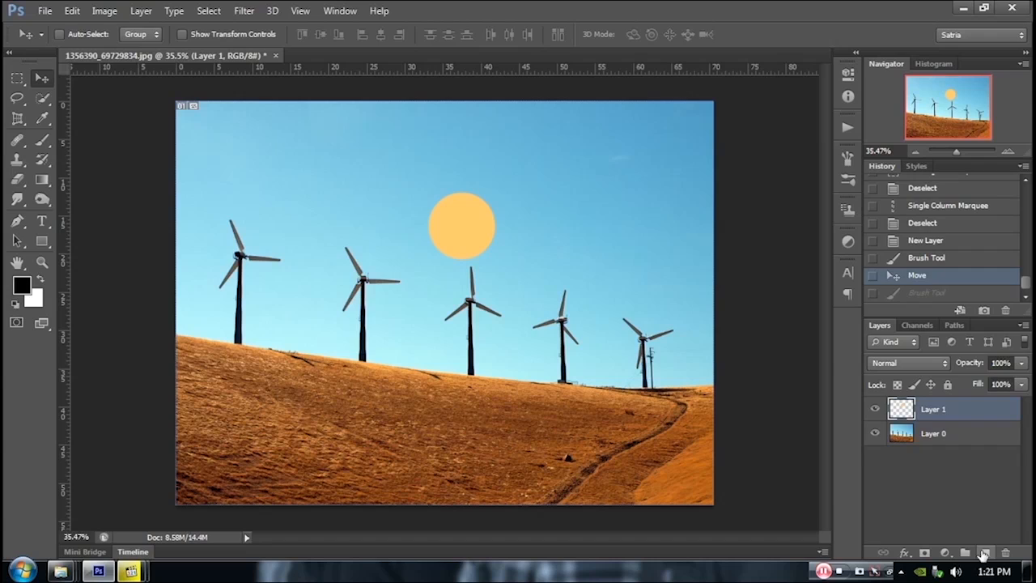
# Add another new layer and paint a single black brush dot in the sky above the second turbine
pyautogui.click(986, 553)
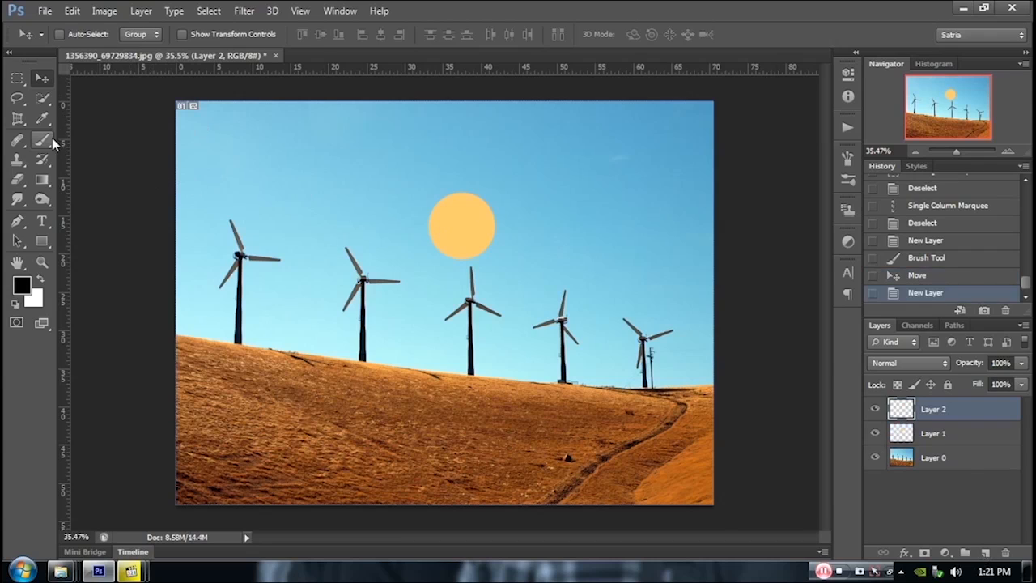
pyautogui.click(45, 139)
pyautogui.click(370, 170)
# Move the black dot slightly down and left, and the orange dot on Layer 1 slightly right and up
pyautogui.click(40, 77)
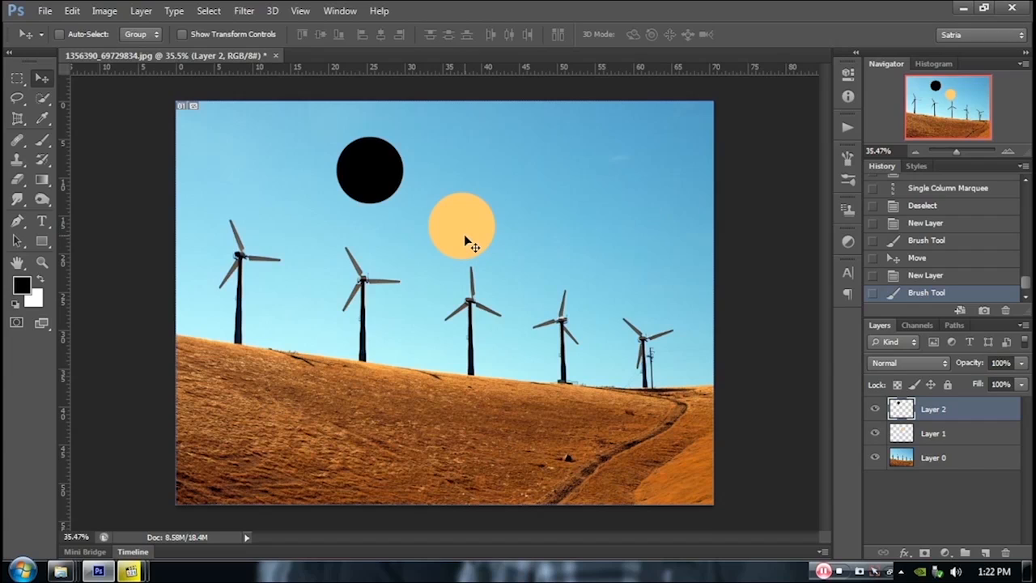
pyautogui.moveTo(362, 157); pyautogui.dragTo(337, 205)
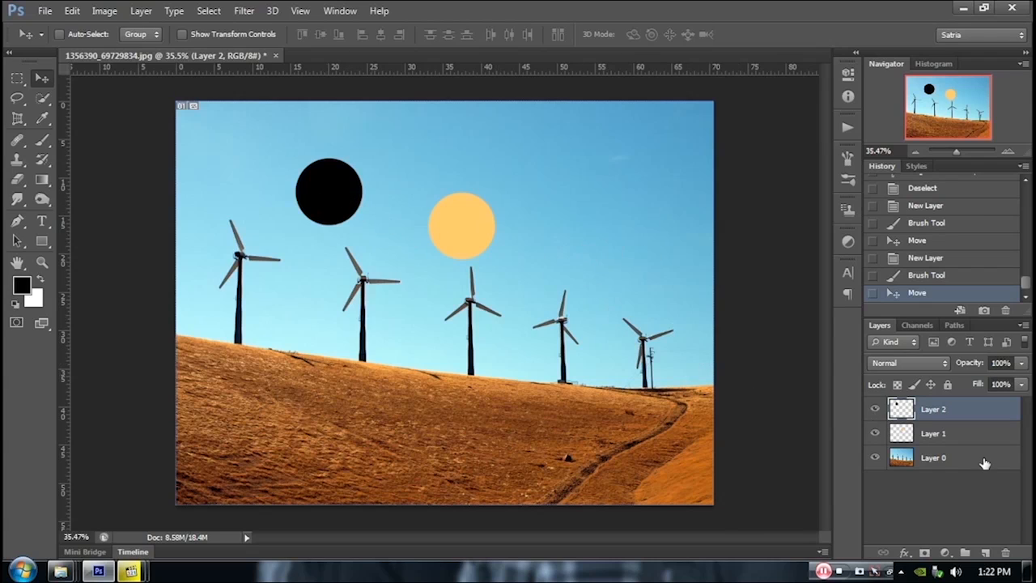
pyautogui.click(935, 434)
pyautogui.moveTo(467, 220); pyautogui.dragTo(510, 213)
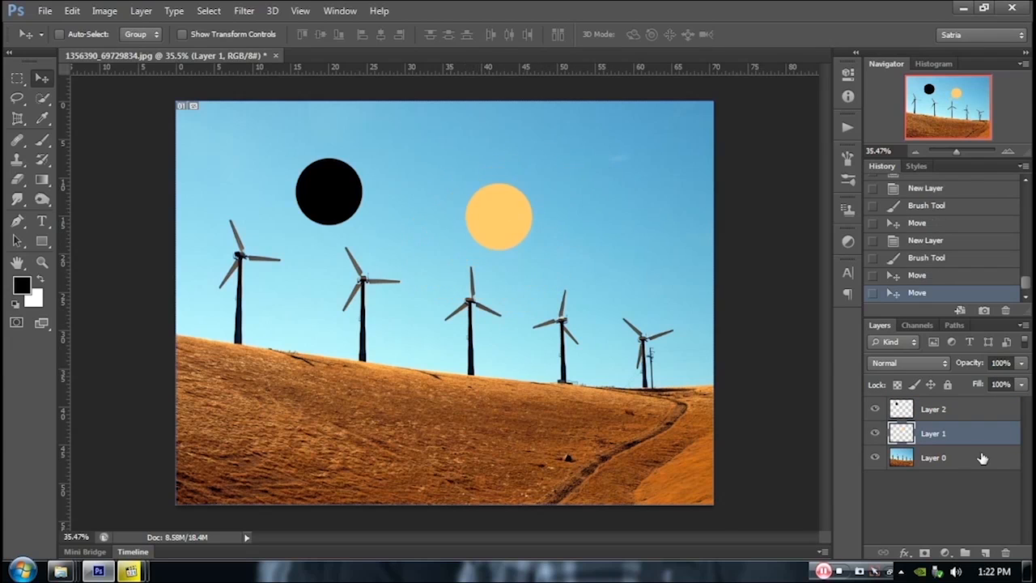
# Shift the photo on Layer 0 slightly downward and undo the move
pyautogui.click(939, 459)
pyautogui.moveTo(445, 310); pyautogui.dragTo(451, 348)
pyautogui.hotkey('ctrl', 'z')
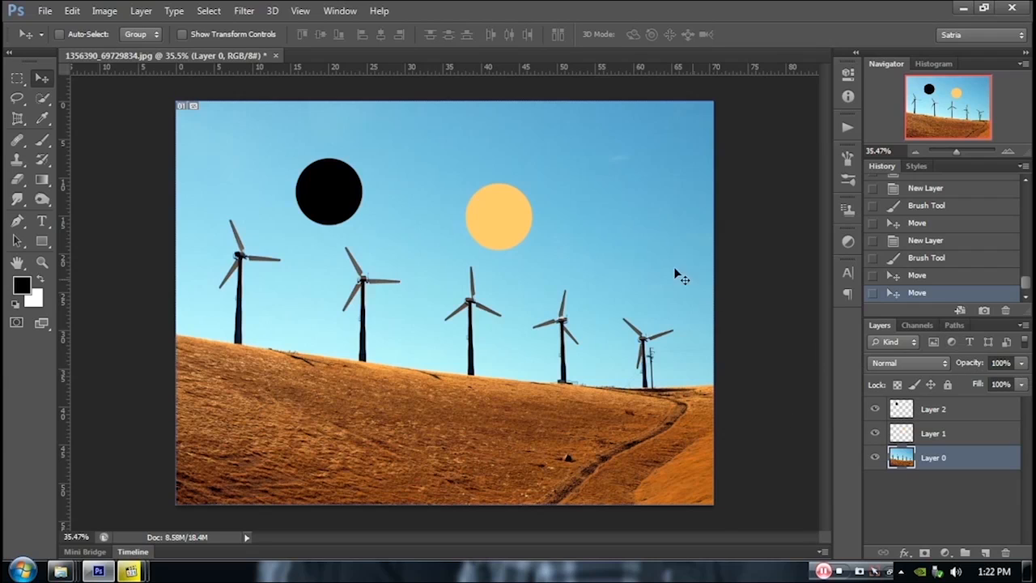
# Turn on Auto-Select for the Move tool and move the orange dot right toward the fourth turbine and the black dot slightly down
pyautogui.click(60, 34)
pyautogui.click(498, 225)
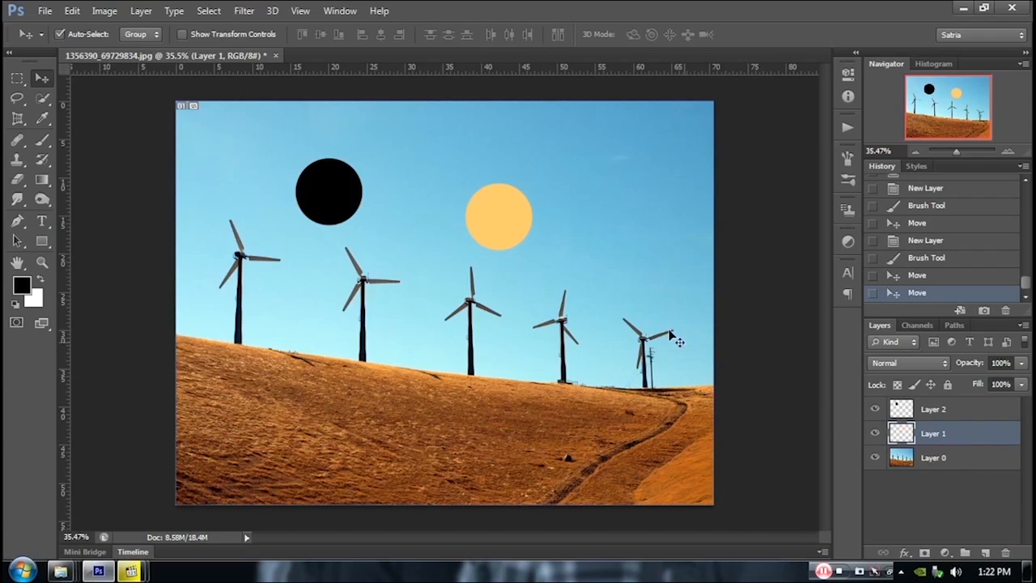
pyautogui.click(340, 194)
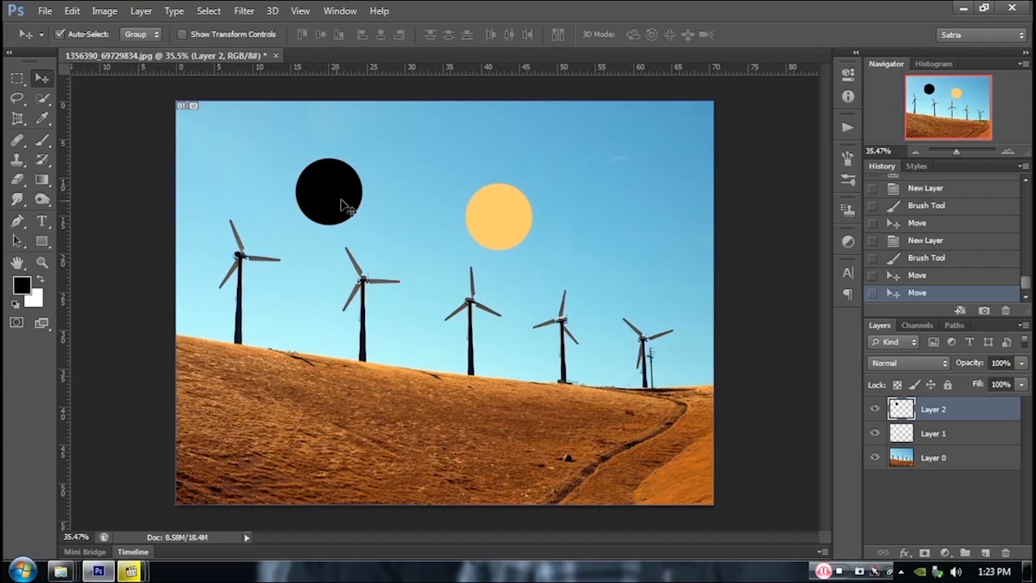
pyautogui.click(491, 226)
pyautogui.click(525, 337)
pyautogui.moveTo(495, 219)
pyautogui.mouseDown()
pyautogui.moveTo(395, 201)
pyautogui.moveTo(582, 316)
pyautogui.moveTo(500, 227)
pyautogui.mouseUp()
pyautogui.moveTo(337, 193)
pyautogui.mouseDown()
pyautogui.moveTo(348, 247)
pyautogui.moveTo(337, 208)
pyautogui.mouseUp()
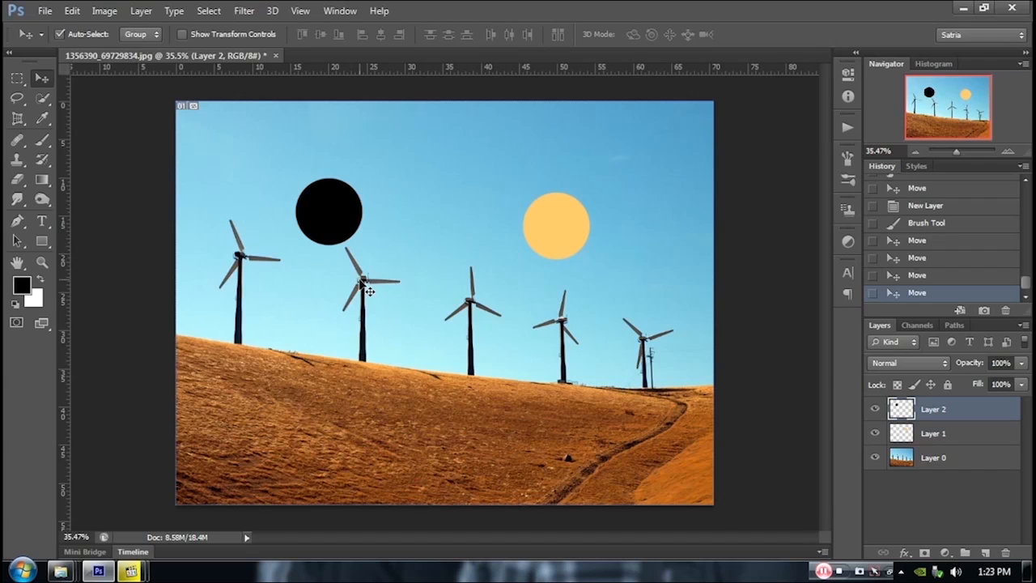
# Keep Auto-Select set to Group, group Layer 1 and Layer 2, and move both dots together down and left
pyautogui.click(157, 35)
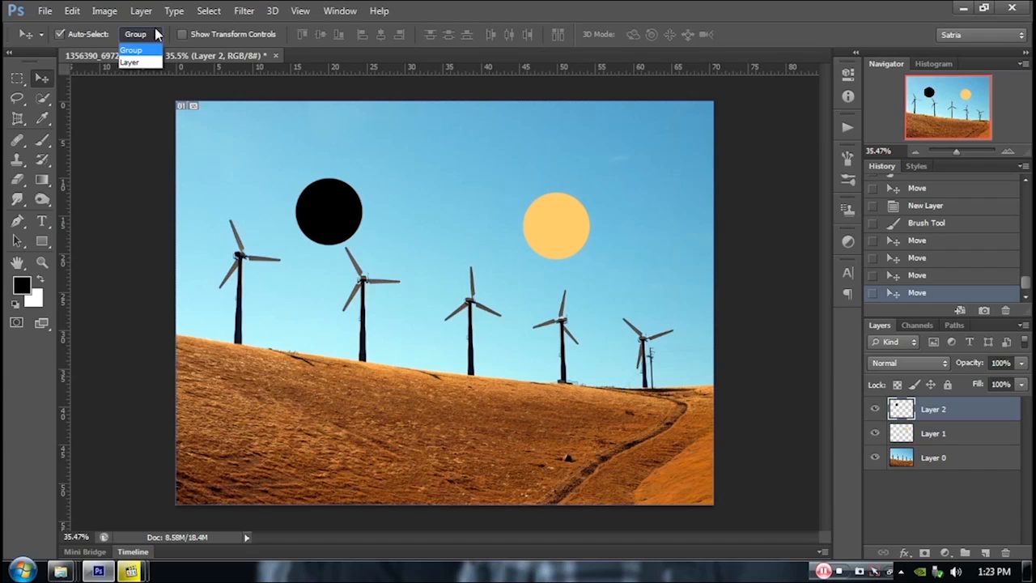
pyautogui.click(150, 51)
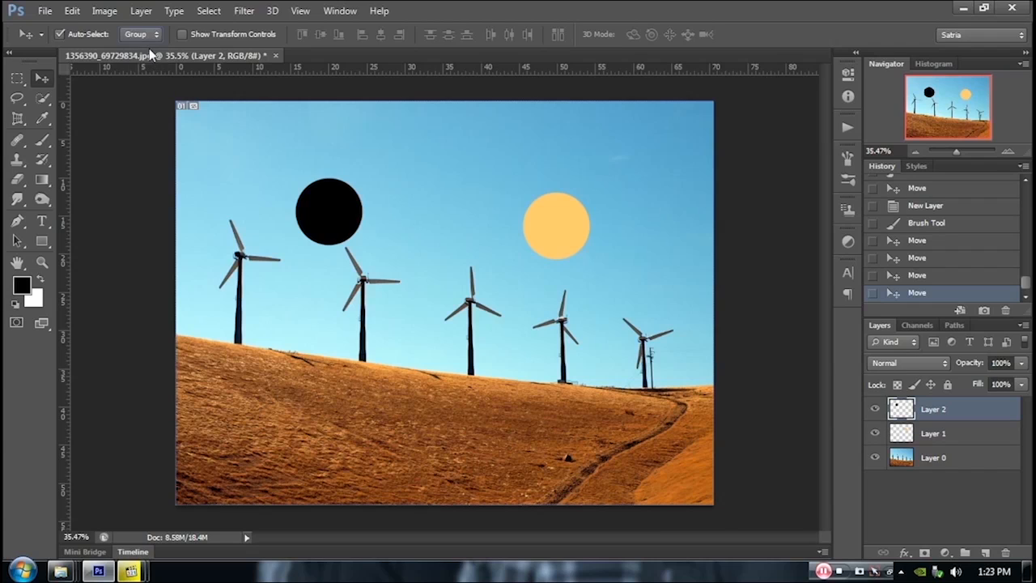
pyautogui.keyDown('shift'); pyautogui.click(931, 434); pyautogui.keyUp('shift')
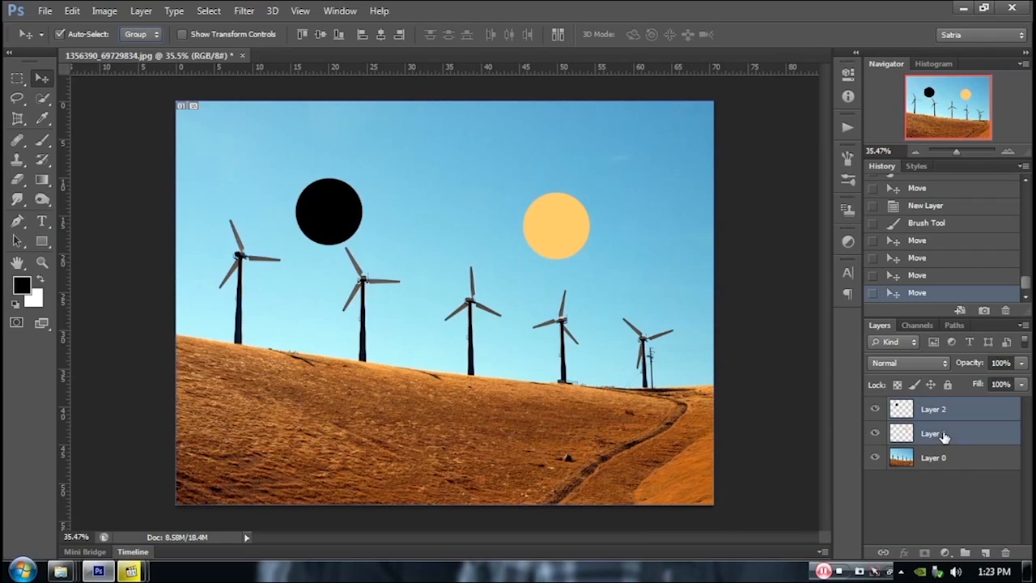
pyautogui.hotkey('ctrl', 'g')
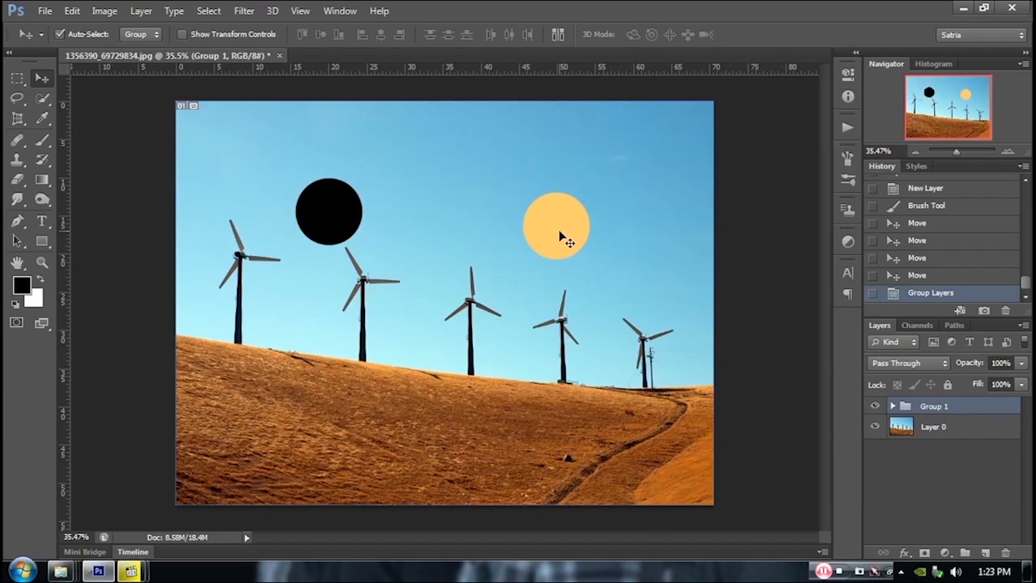
pyautogui.click(893, 405)
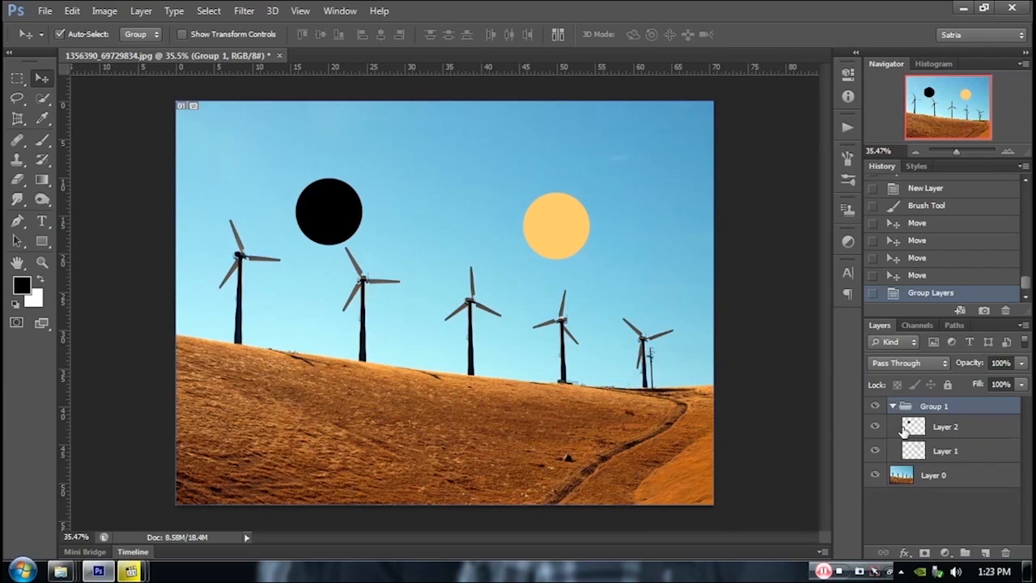
pyautogui.moveTo(560, 245); pyautogui.dragTo(513, 278)
# Set Auto-Select to Layer and move only the orange dot slightly up and right
pyautogui.click(155, 34)
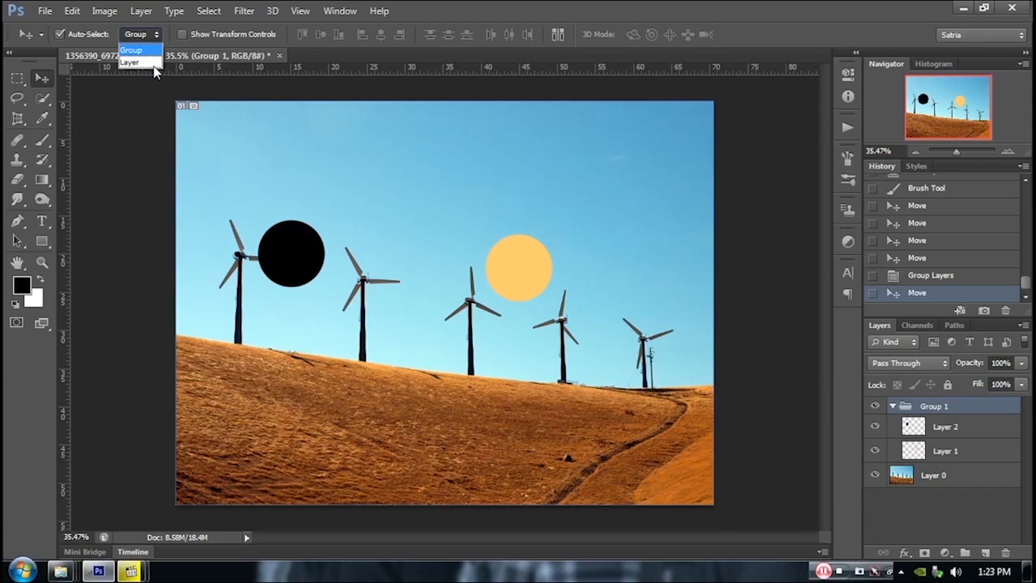
pyautogui.click(134, 63)
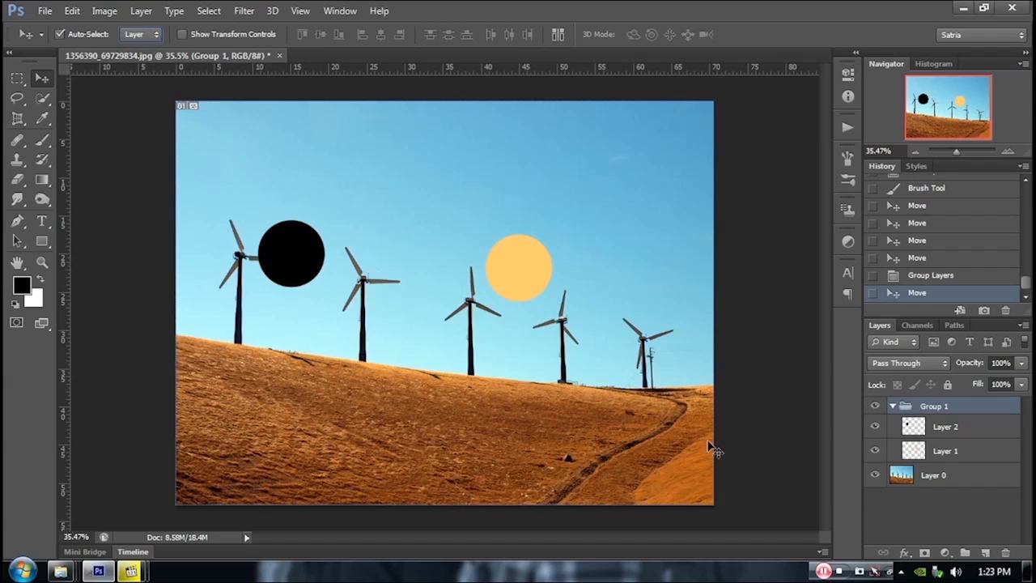
pyautogui.click(514, 272)
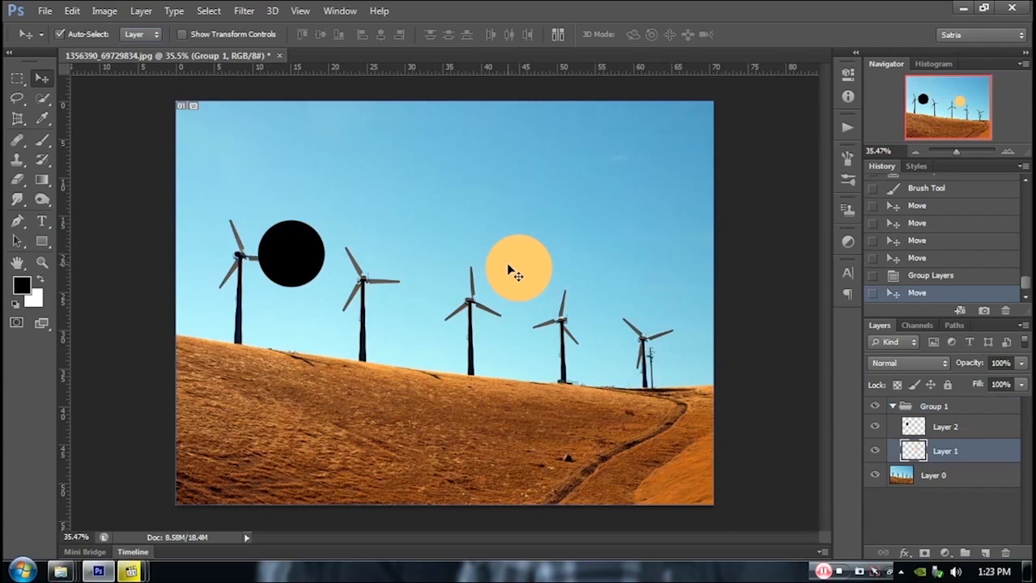
pyautogui.moveTo(510, 275); pyautogui.dragTo(522, 247)
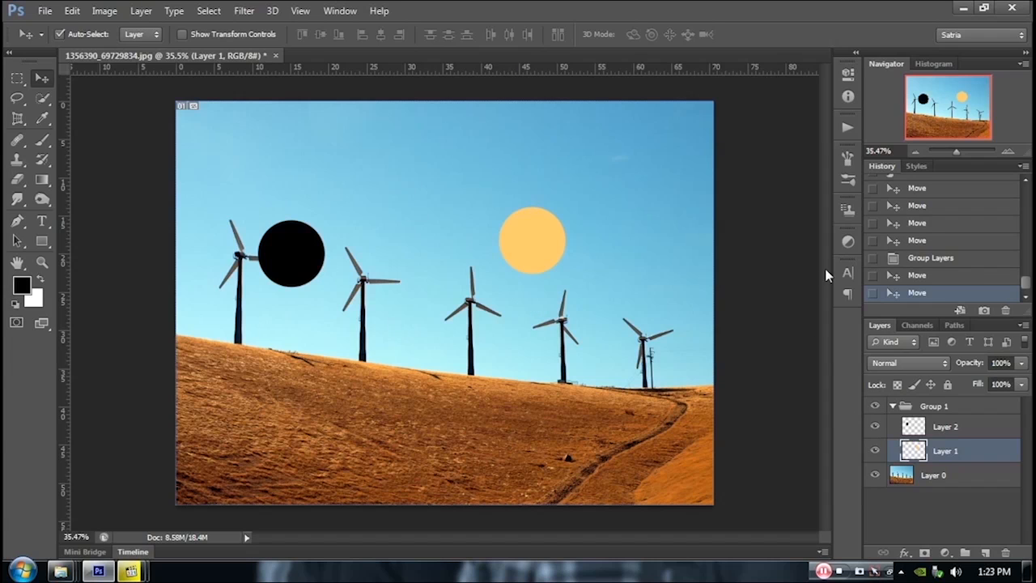
# Turn off Auto-Select and move the orange dot slightly upward
pyautogui.click(61, 35)
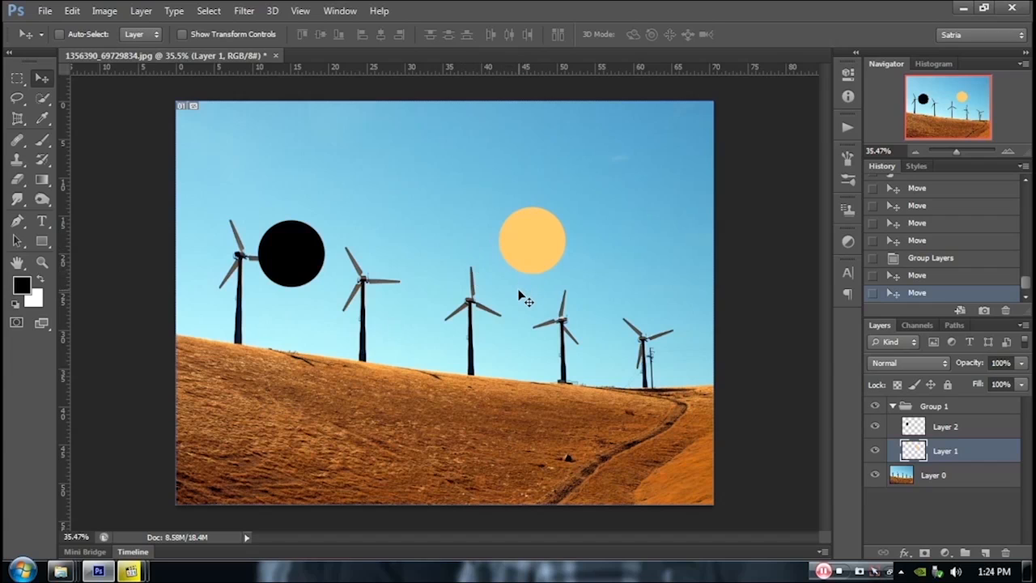
pyautogui.moveTo(532, 254)
pyautogui.mouseDown()
pyautogui.moveTo(515, 302)
pyautogui.moveTo(501, 246)
pyautogui.moveTo(531, 240)
pyautogui.mouseUp()
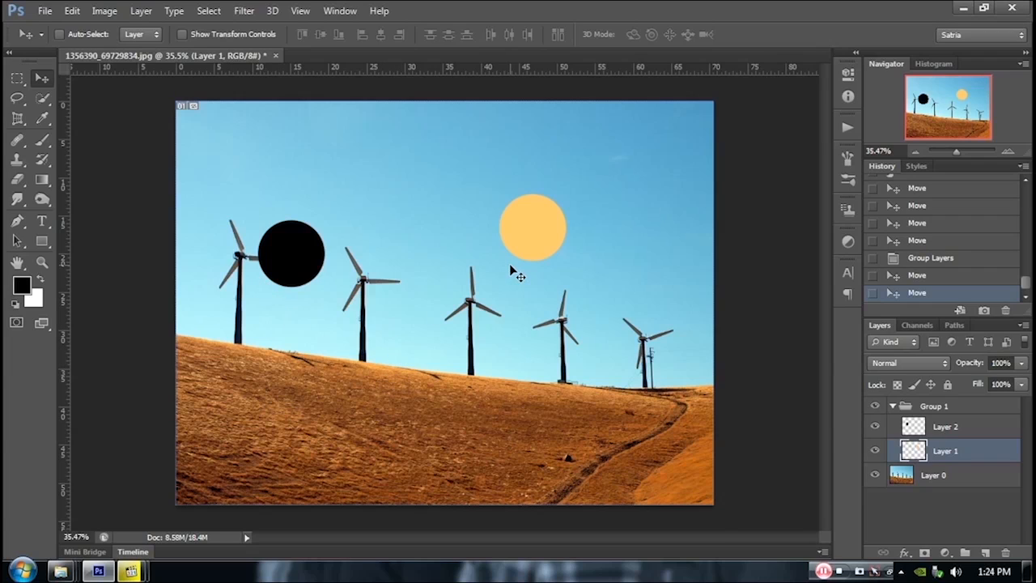
# Activate the black dot's layer directly on the canvas, return to Layer 1, and move the orange dot left above the third turbine
pyautogui.keyDown('ctrl'); pyautogui.click(292, 256); pyautogui.keyUp('ctrl')
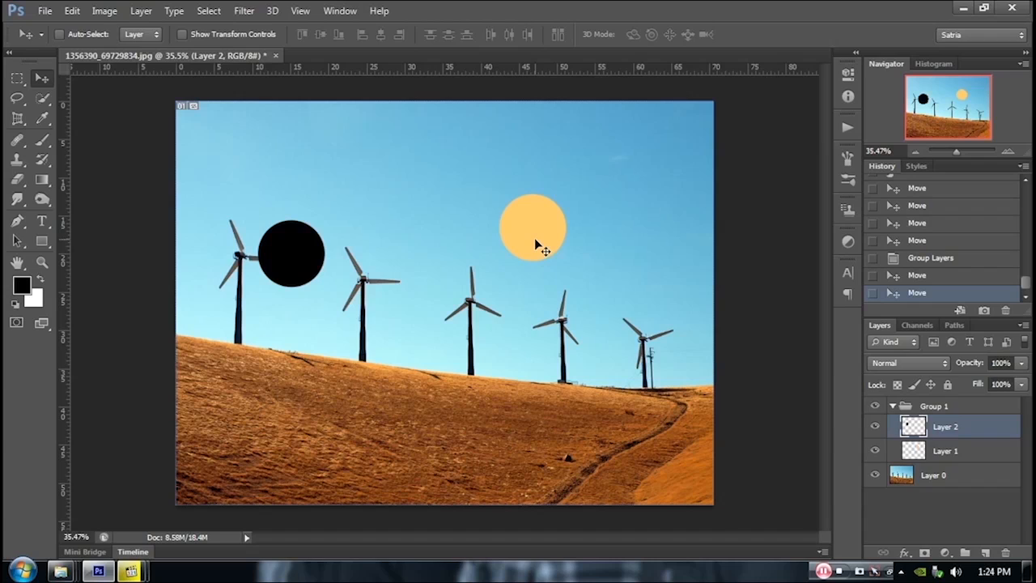
pyautogui.hotkey('alt', '[')
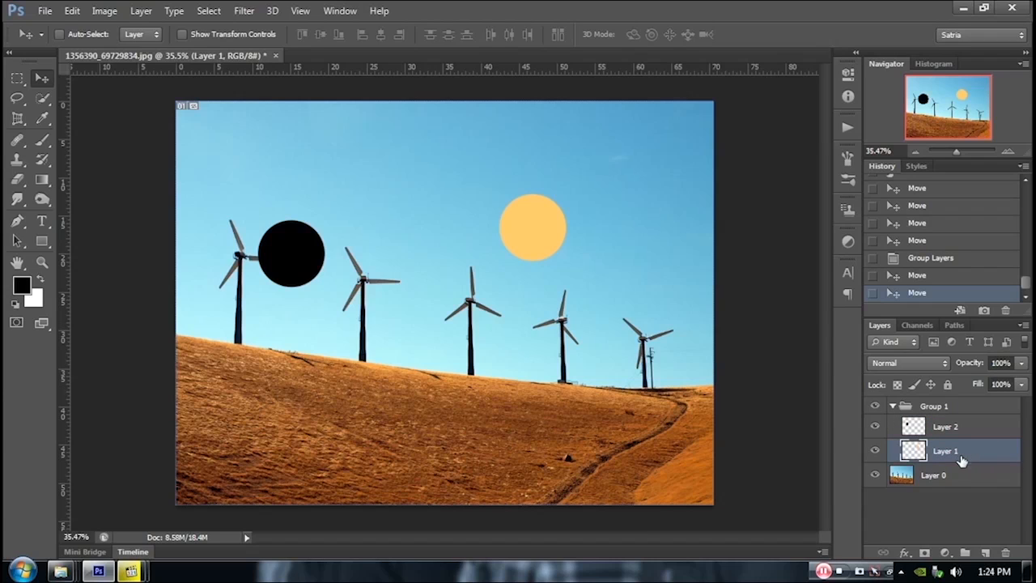
pyautogui.moveTo(518, 237); pyautogui.dragTo(462, 228)
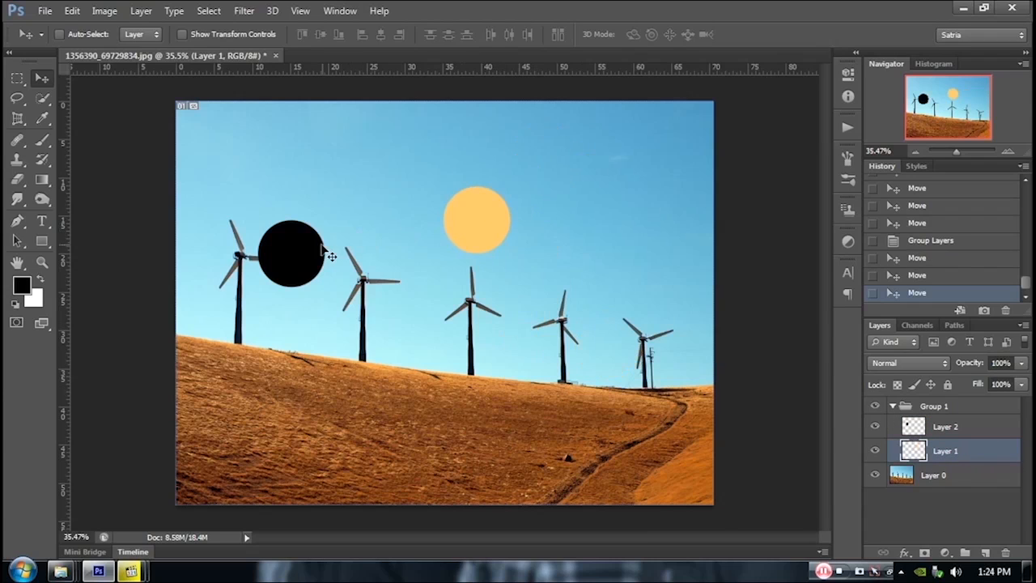
# Set the Auto-Select target to Group with Auto-Select still off, activate Group 1 from the orange dot, and move both dots downward
pyautogui.keyDown('ctrl'); pyautogui.click(318, 245); pyautogui.keyUp('ctrl')
pyautogui.keyDown('ctrl'); pyautogui.click(471, 217); pyautogui.keyUp('ctrl')
pyautogui.click(139, 35)
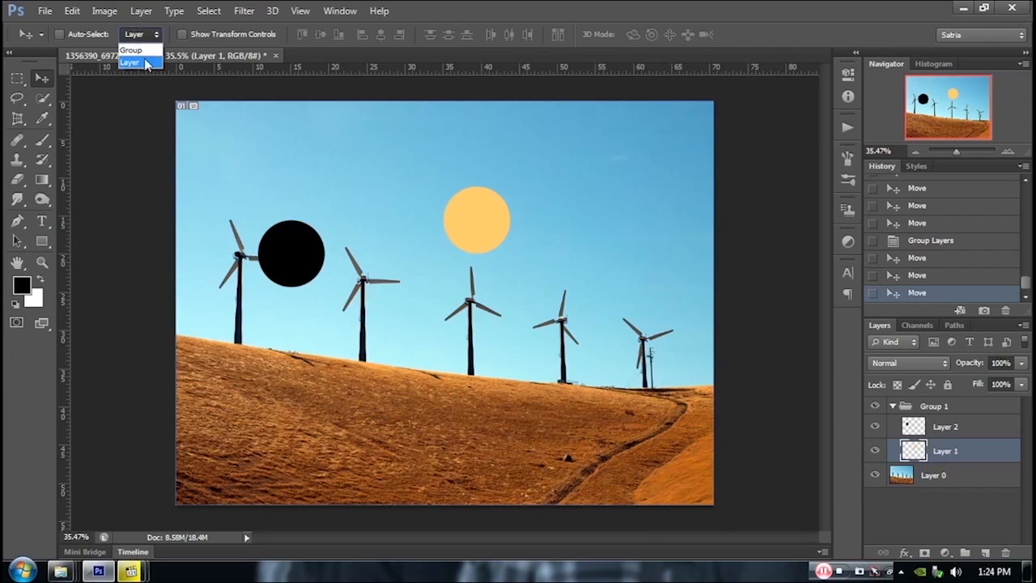
pyautogui.click(130, 50)
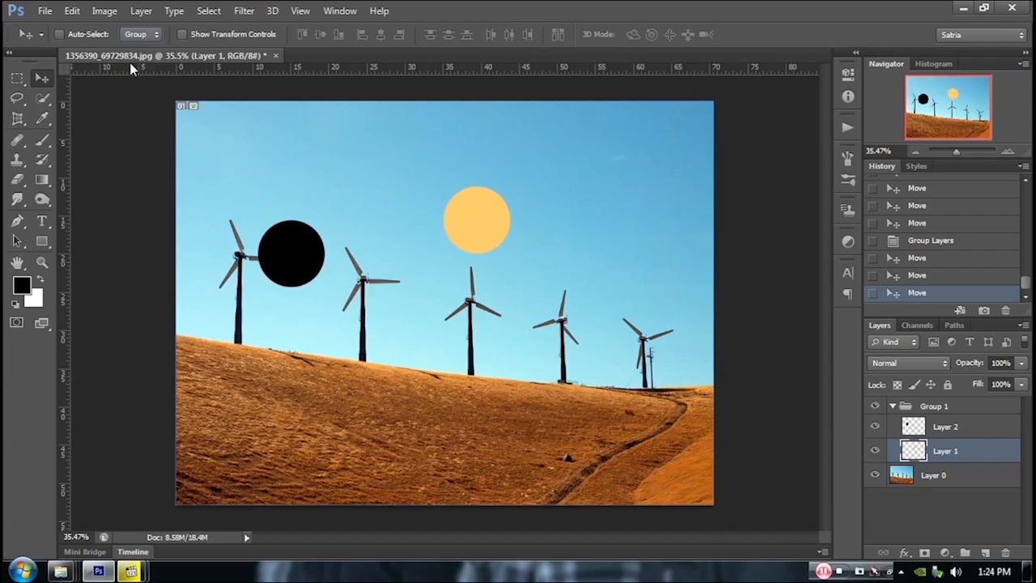
pyautogui.keyDown('ctrl'); pyautogui.click(478, 229); pyautogui.keyUp('ctrl')
pyautogui.moveTo(483, 224); pyautogui.dragTo(481, 267)
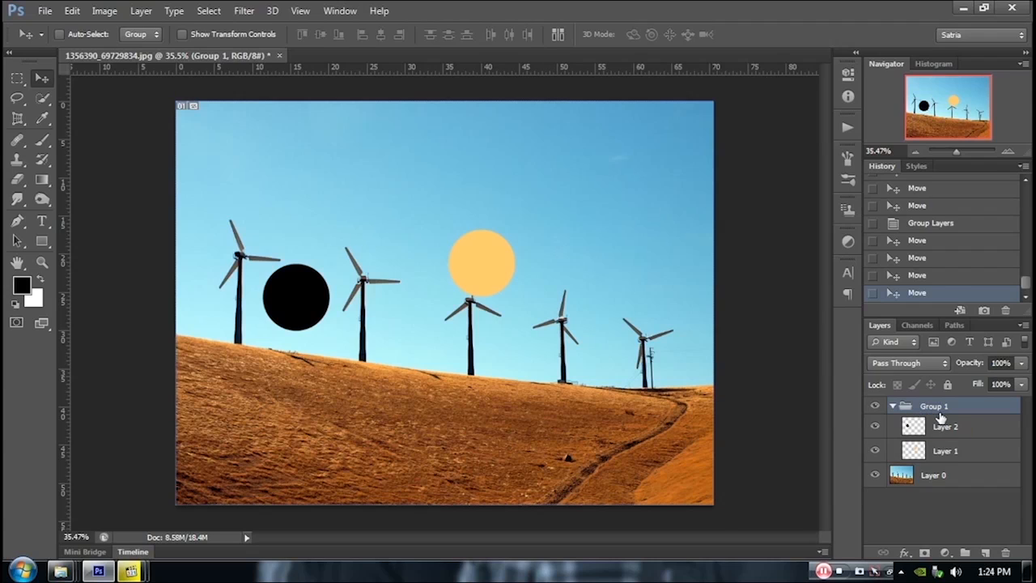
# Delete Group 1 together with both dot layers
pyautogui.press('Delete')
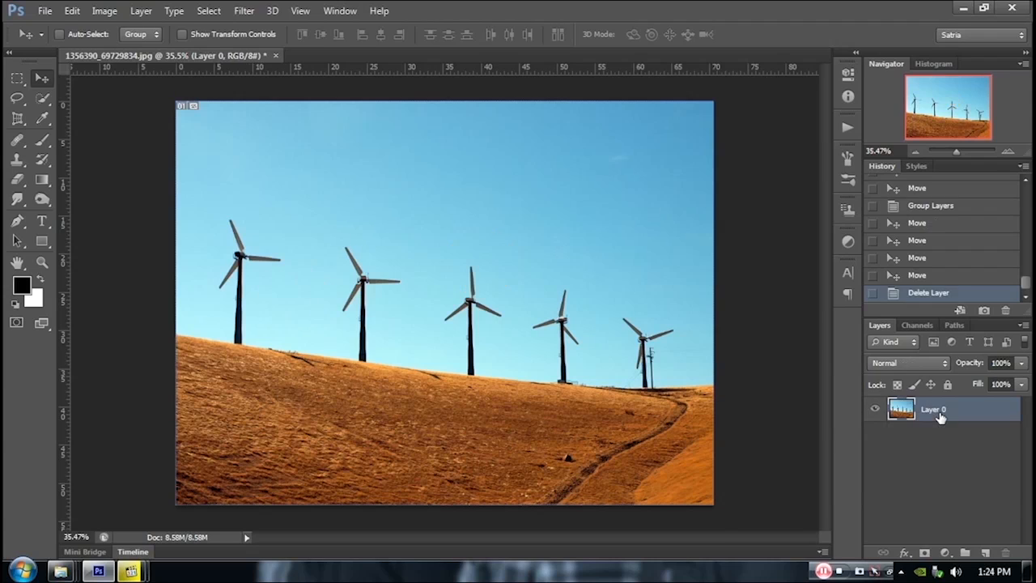
# Draw a freeform selection with the Lasso tool over the sky and the first two turbines, and deselect it
pyautogui.click(23, 103)
pyautogui.click(23, 106)
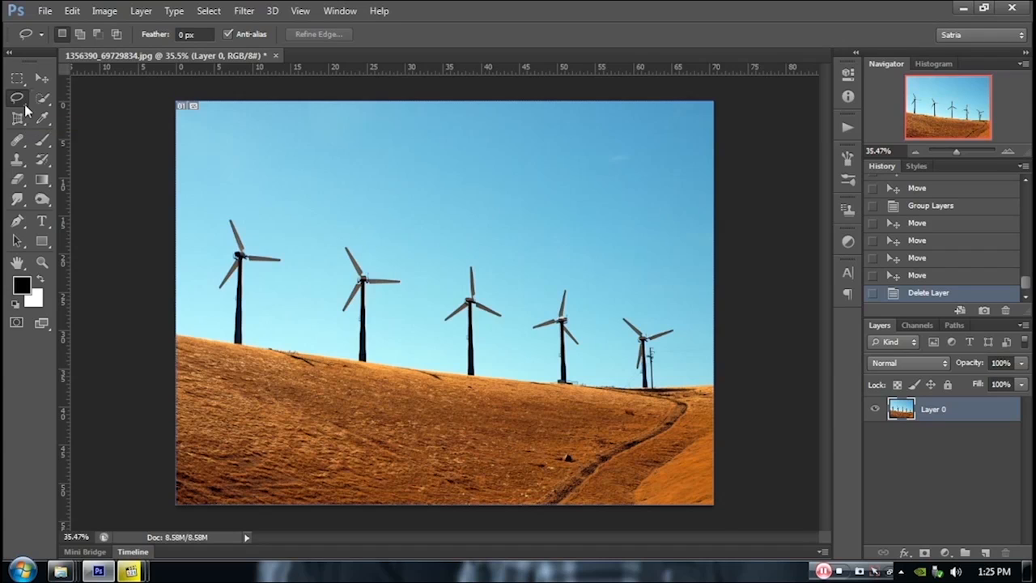
pyautogui.click(26, 107)
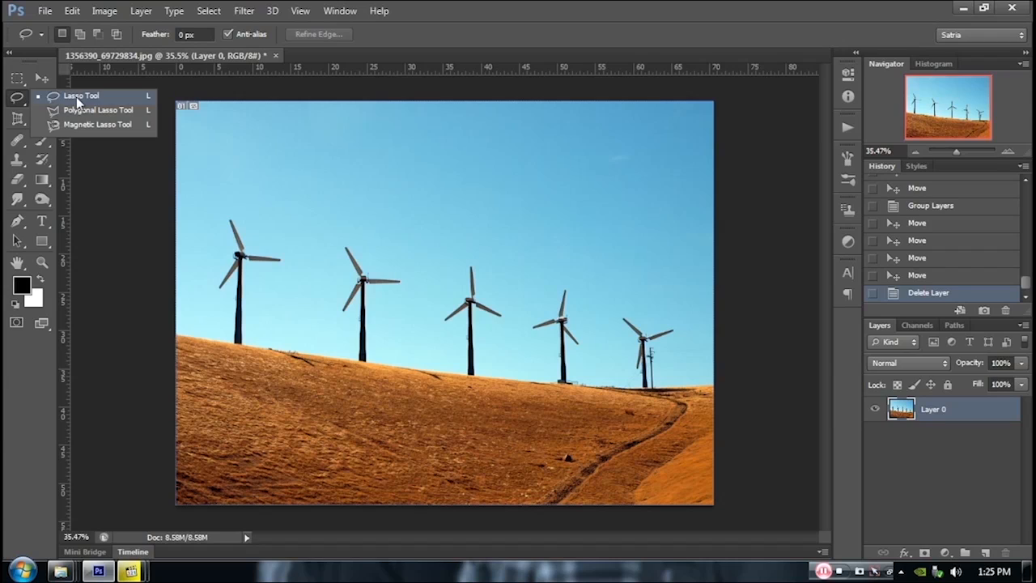
pyautogui.click(76, 96)
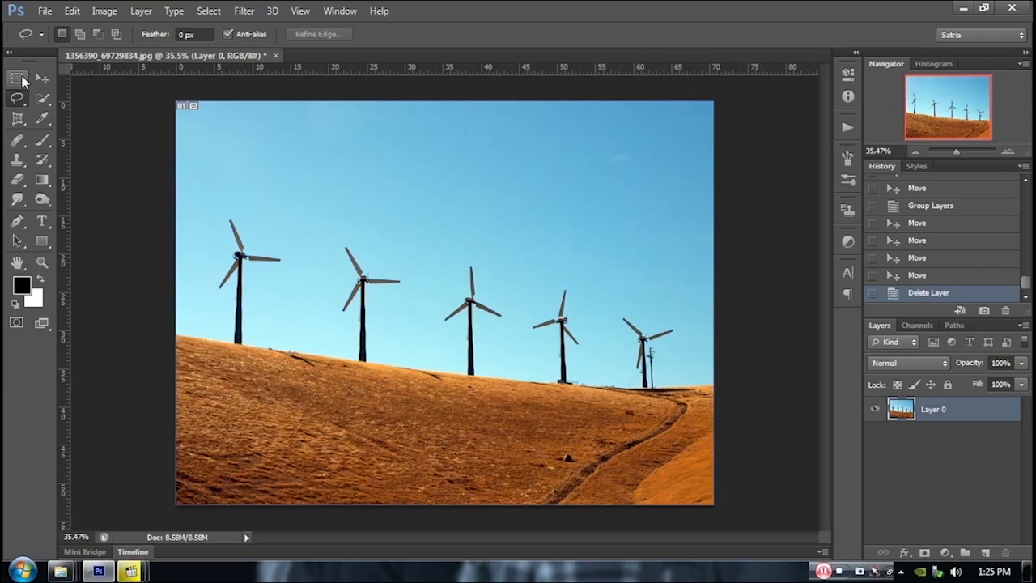
pyautogui.moveTo(335, 149)
pyautogui.mouseDown()
pyautogui.moveTo(403, 166)
pyautogui.moveTo(508, 168)
pyautogui.moveTo(534, 200)
pyautogui.moveTo(516, 252)
pyautogui.moveTo(471, 257)
pyautogui.moveTo(419, 221)
pyautogui.moveTo(380, 231)
pyautogui.moveTo(340, 296)
pyautogui.moveTo(224, 268)
pyautogui.moveTo(234, 233)
pyautogui.moveTo(253, 220)
pyautogui.moveTo(273, 142)
pyautogui.mouseUp()
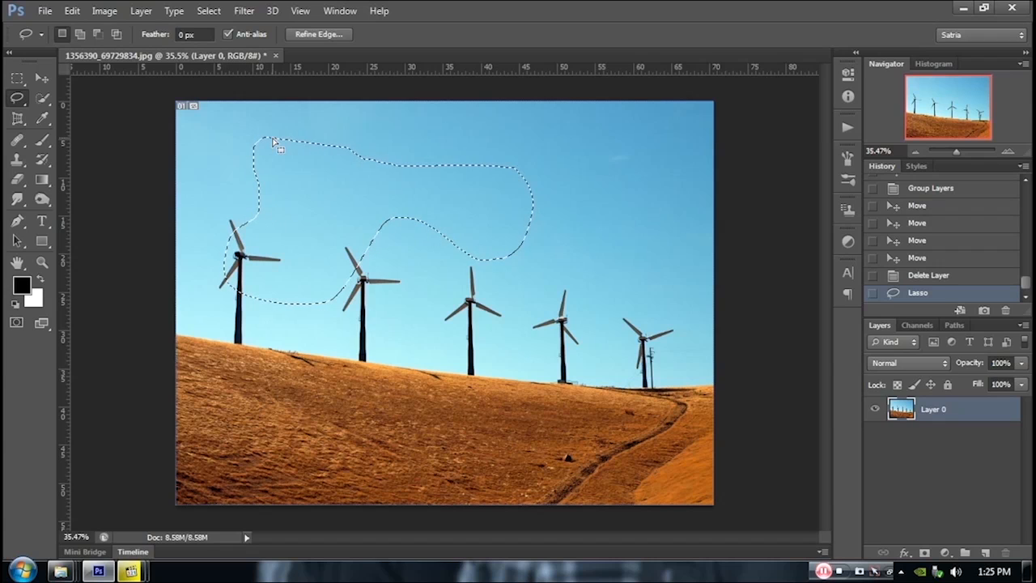
pyautogui.click(273, 144)
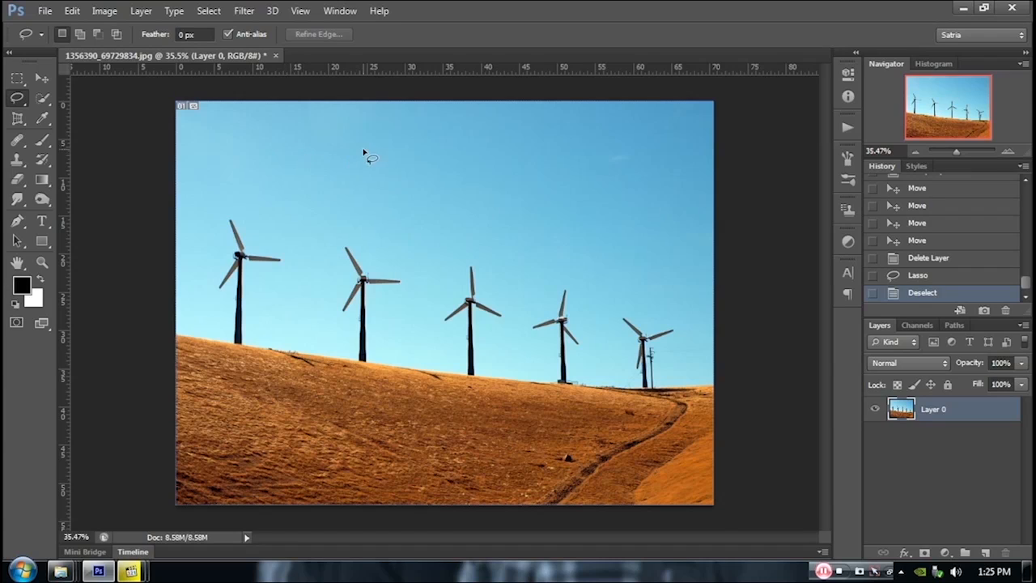
# Lasso a freeform area of the sky above the second and third turbines and paint it black with the Brush tool
pyautogui.moveTo(365, 150)
pyautogui.mouseDown()
pyautogui.moveTo(411, 186)
pyautogui.moveTo(502, 181)
pyautogui.moveTo(550, 202)
pyautogui.moveTo(553, 255)
pyautogui.moveTo(522, 283)
pyautogui.moveTo(486, 281)
pyautogui.moveTo(448, 257)
pyautogui.moveTo(361, 261)
pyautogui.moveTo(295, 242)
pyautogui.moveTo(279, 215)
pyautogui.moveTo(289, 175)
pyautogui.moveTo(281, 145)
pyautogui.moveTo(316, 116)
pyautogui.moveTo(336, 129)
pyautogui.mouseUp()
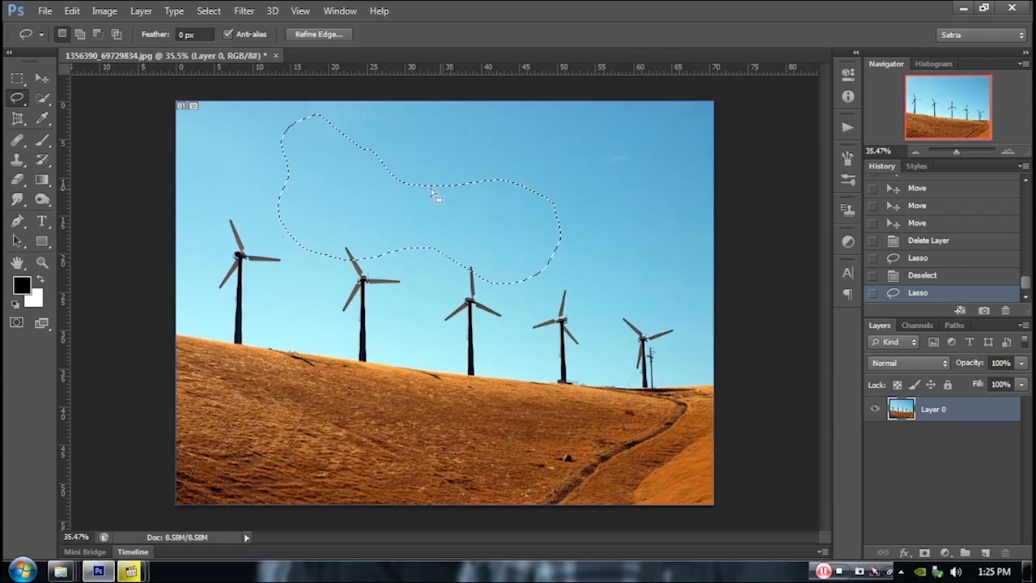
pyautogui.click(43, 143)
pyautogui.moveTo(360, 145)
pyautogui.mouseDown()
pyautogui.moveTo(319, 215)
pyautogui.moveTo(312, 157)
pyautogui.moveTo(403, 170)
pyautogui.moveTo(450, 234)
pyautogui.moveTo(472, 213)
pyautogui.moveTo(342, 216)
pyautogui.mouseUp()
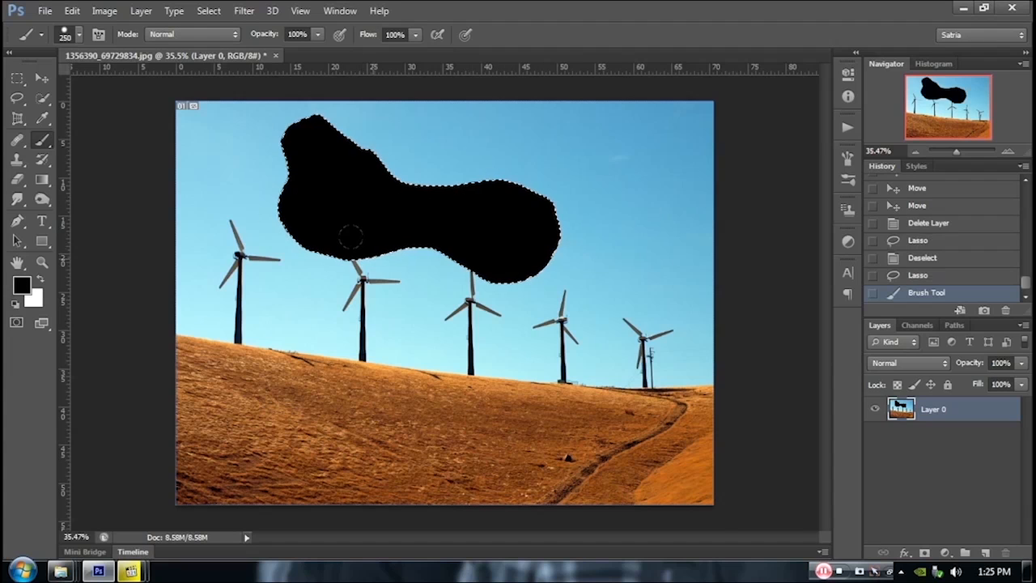
# Undo the black brush stroke and clear the lasso selection
pyautogui.hotkey('ctrl', 'z')
pyautogui.hotkey('ctrl', 'd')
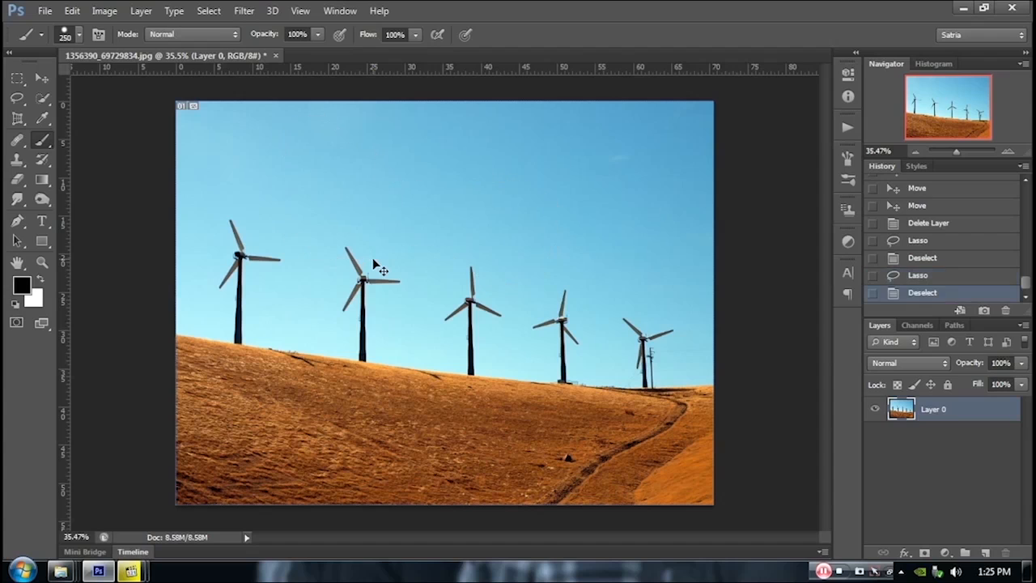
# Draw a curved, hook-shaped Lasso selection sweeping from the sky near the first turbine to the fifth, and deselect it
pyautogui.click(18, 101)
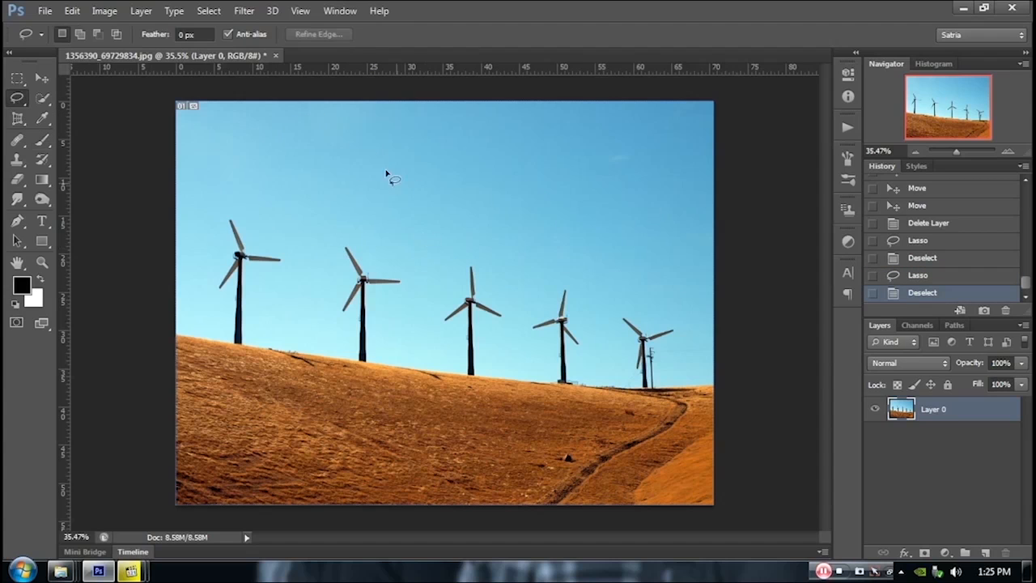
pyautogui.moveTo(333, 160)
pyautogui.mouseDown()
pyautogui.moveTo(395, 201)
pyautogui.moveTo(435, 257)
pyautogui.moveTo(515, 295)
pyautogui.moveTo(585, 277)
pyautogui.moveTo(578, 206)
pyautogui.moveTo(500, 154)
pyautogui.moveTo(498, 135)
pyautogui.moveTo(617, 170)
pyautogui.moveTo(658, 279)
pyautogui.moveTo(594, 352)
pyautogui.moveTo(453, 342)
pyautogui.moveTo(408, 277)
pyautogui.moveTo(357, 238)
pyautogui.moveTo(298, 238)
pyautogui.moveTo(273, 187)
pyautogui.moveTo(319, 164)
pyautogui.mouseUp()
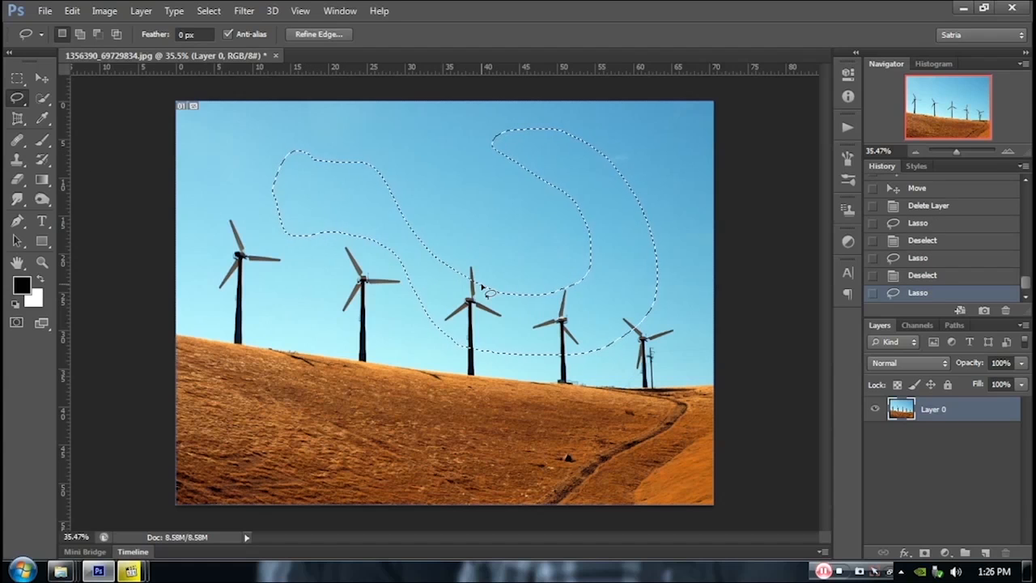
pyautogui.hotkey('ctrl', 'd')
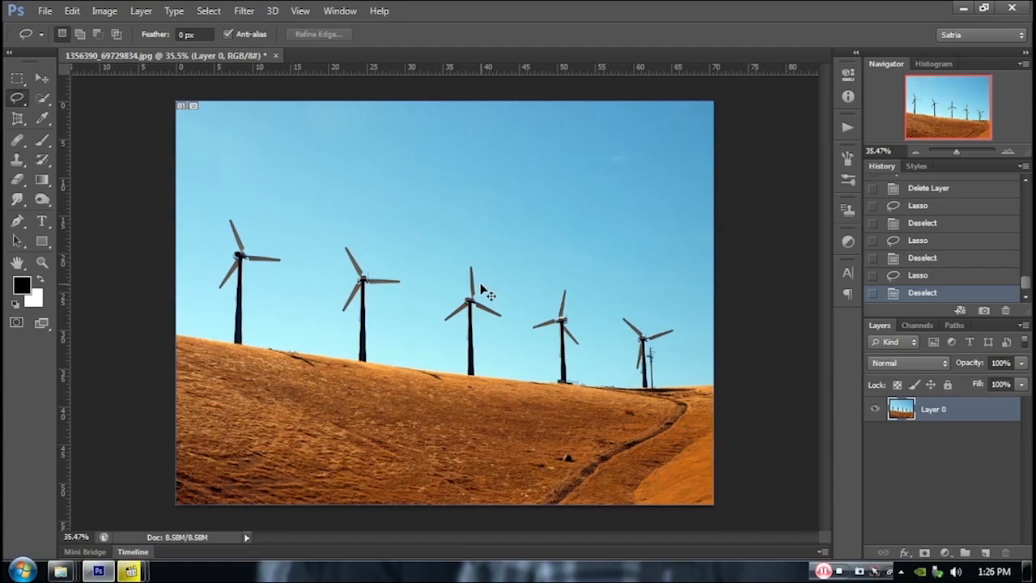
# Draw a closed, straight-edged zigzag band across the sky with the Polygonal Lasso tool, and deselect it
pyautogui.rightClick(22, 103)
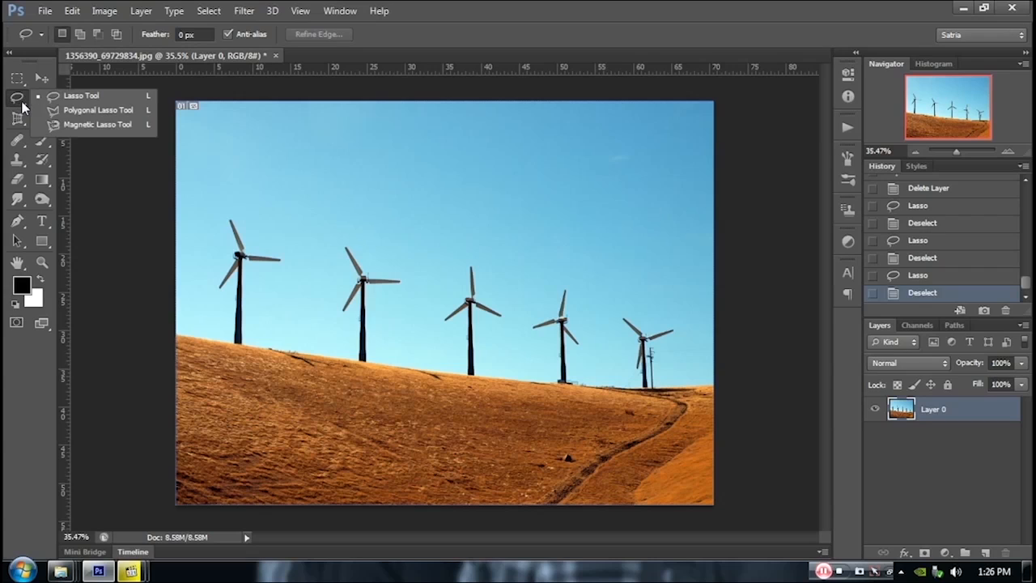
pyautogui.click(70, 113)
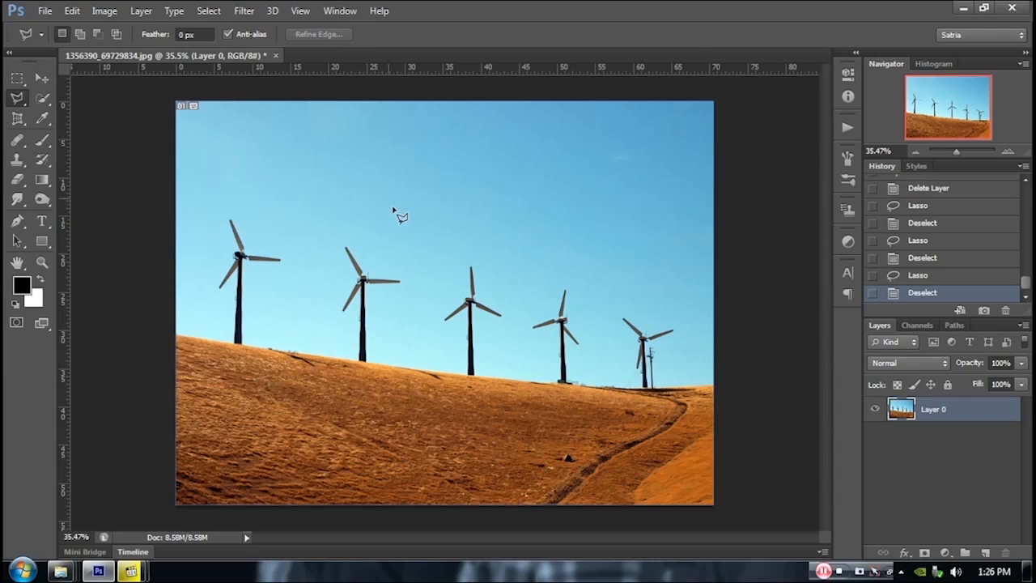
pyautogui.click(349, 148)
pyautogui.click(410, 244)
pyautogui.click(493, 170)
pyautogui.click(553, 245)
pyautogui.click(615, 155)
pyautogui.click(675, 277)
pyautogui.click(626, 316)
pyautogui.click(620, 227)
pyautogui.click(546, 322)
pyautogui.click(493, 230)
pyautogui.click(419, 353)
pyautogui.click(280, 151)
pyautogui.click(330, 123)
pyautogui.click(383, 125)
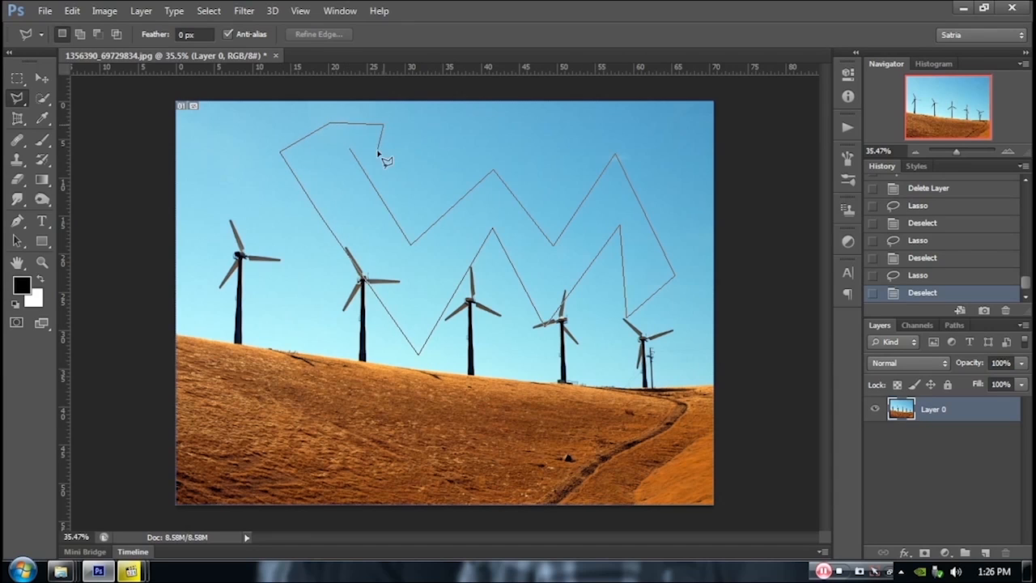
pyautogui.click(351, 150)
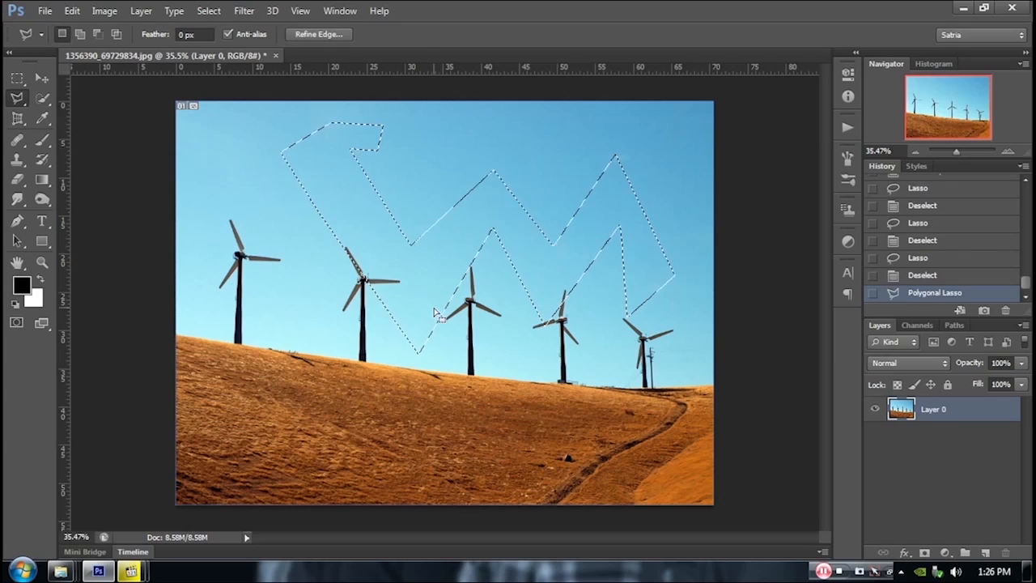
pyautogui.hotkey('ctrl', 'd')
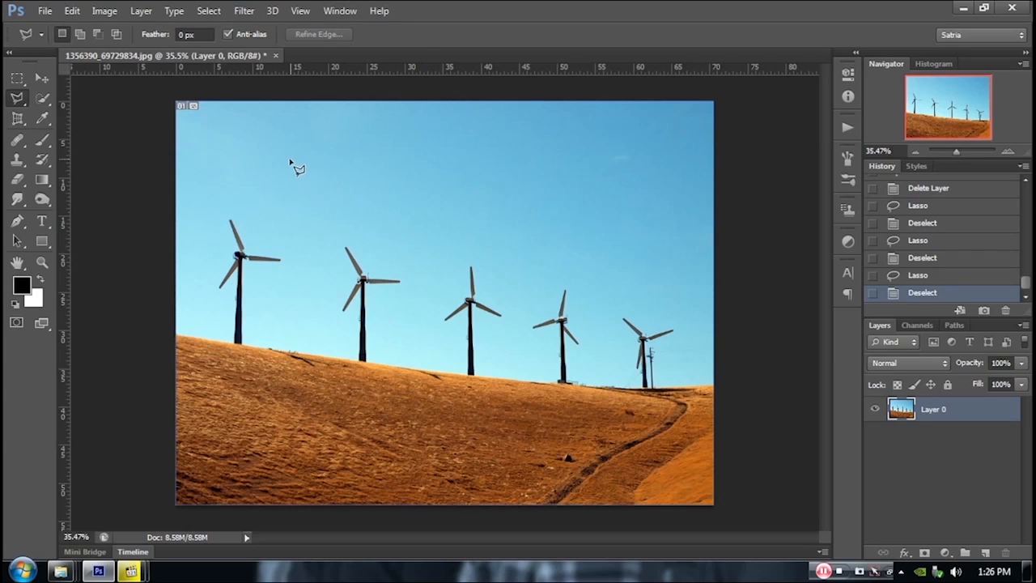
# Draw a Polygonal Lasso selection with three downward points, close it at its starting point, and deselect it
pyautogui.click(265, 149)
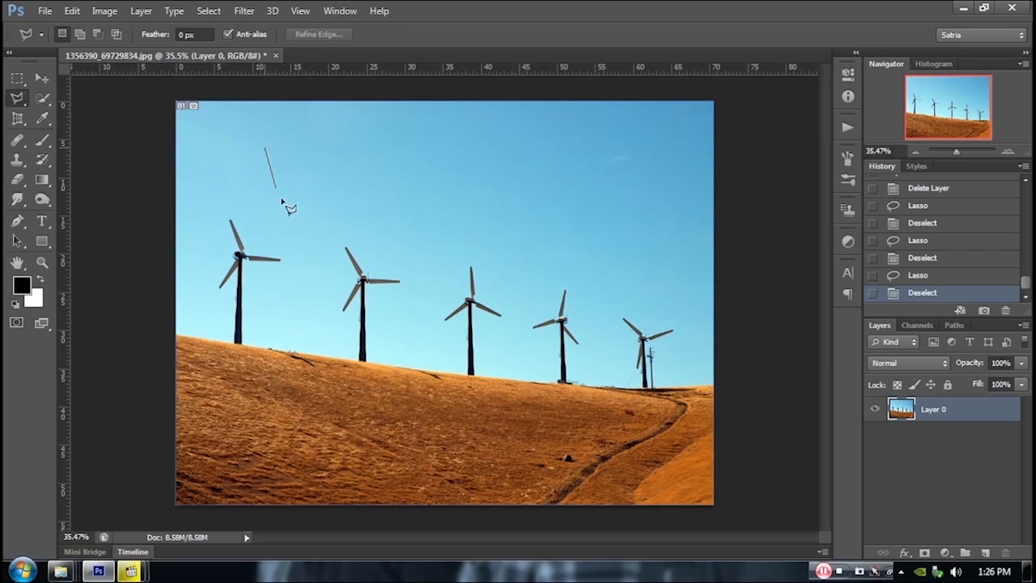
pyautogui.click(318, 287)
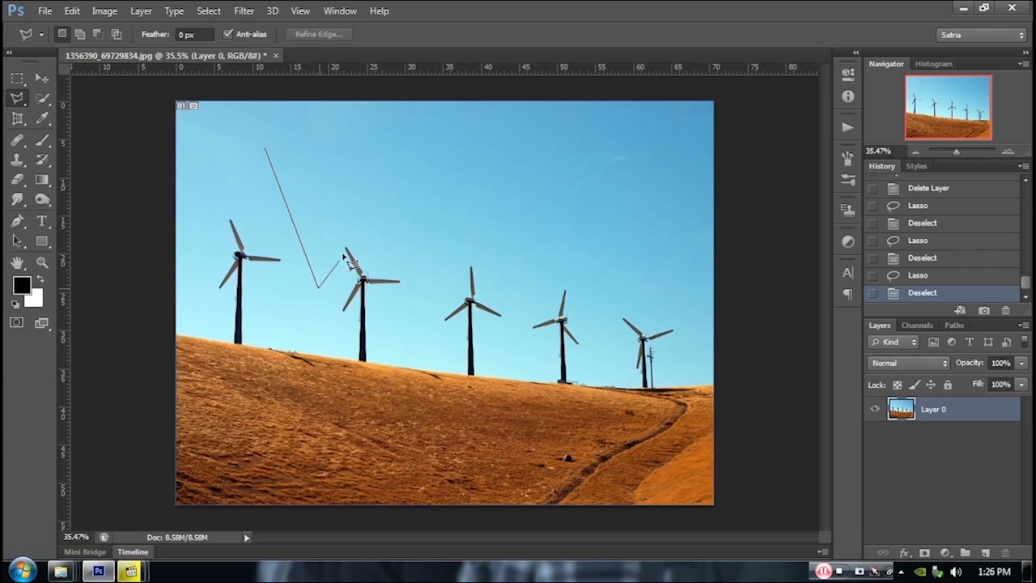
pyautogui.click(400, 165)
pyautogui.click(437, 306)
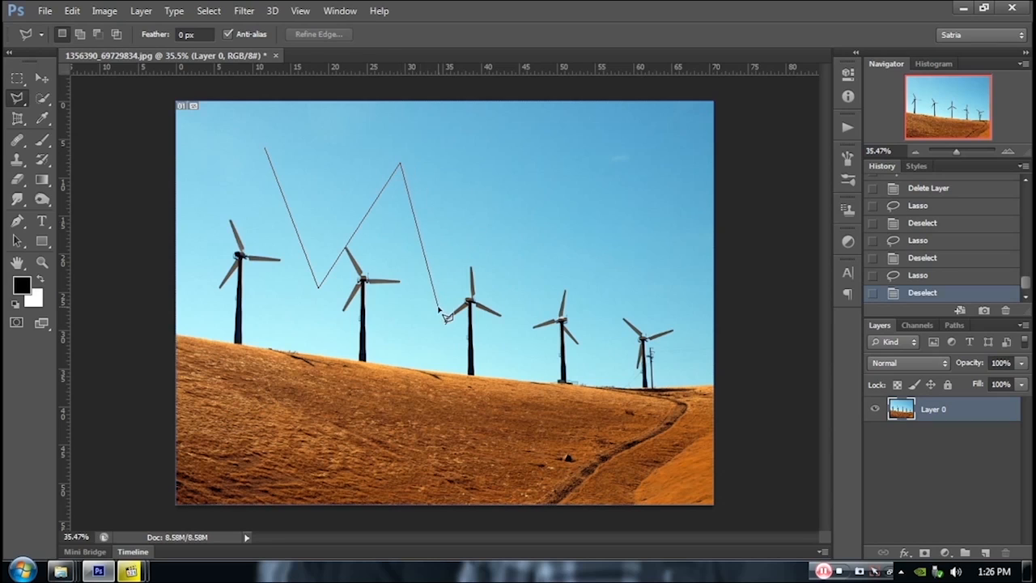
pyautogui.click(560, 312)
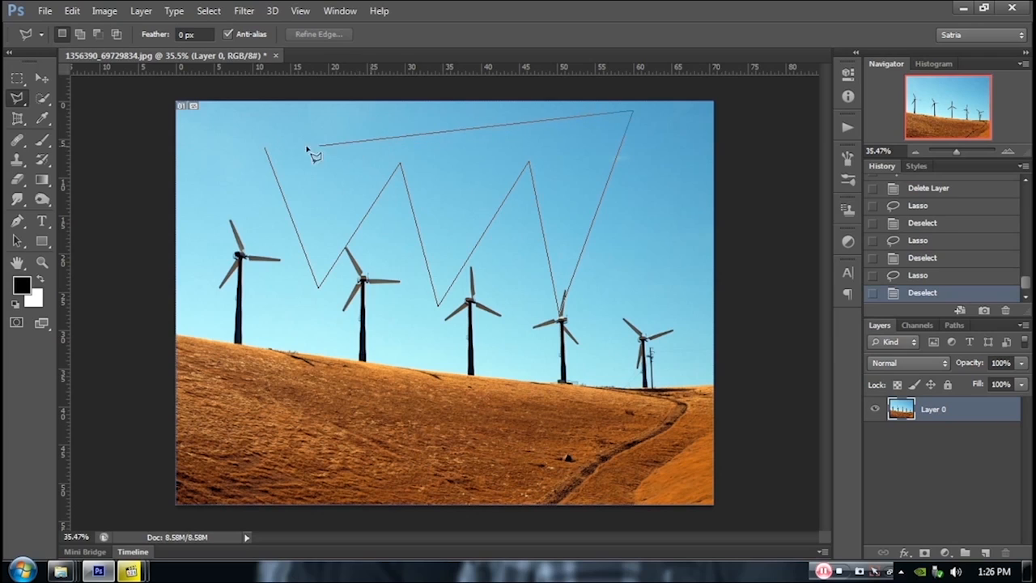
pyautogui.click(264, 150)
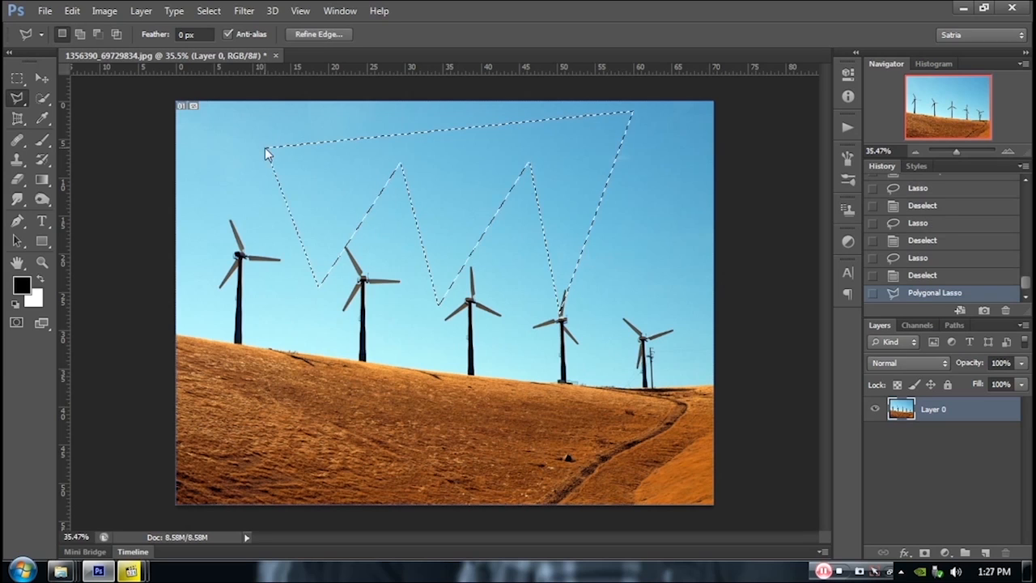
pyautogui.hotkey('ctrl', 'd')
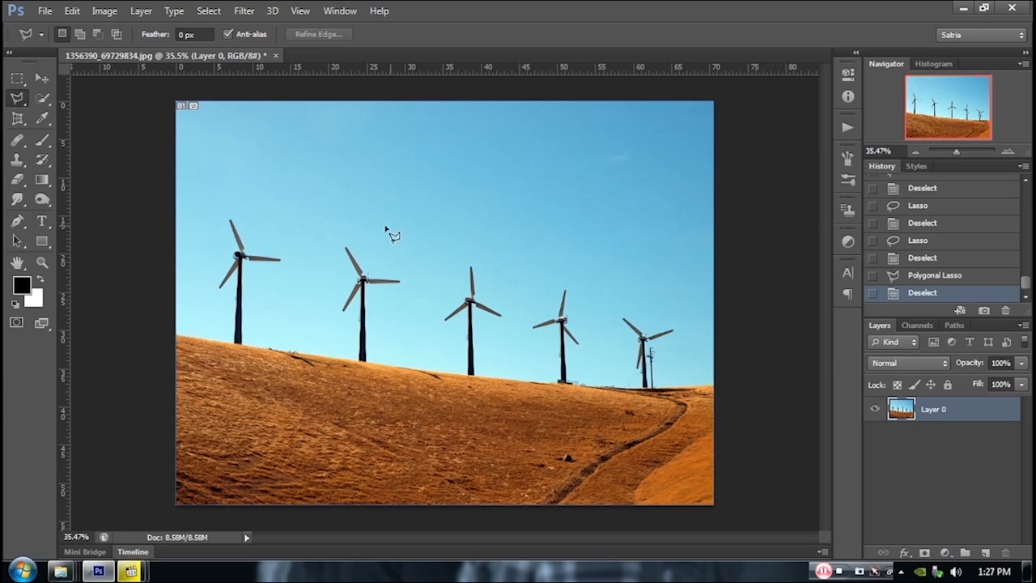
# Draw another zigzag Polygonal Lasso selection, letting it close automatically from a point away from the start, and deselect it
pyautogui.click(313, 170)
pyautogui.click(343, 241)
pyautogui.click(408, 178)
pyautogui.click(439, 282)
pyautogui.click(505, 187)
pyautogui.click(542, 298)
pyautogui.click(612, 188)
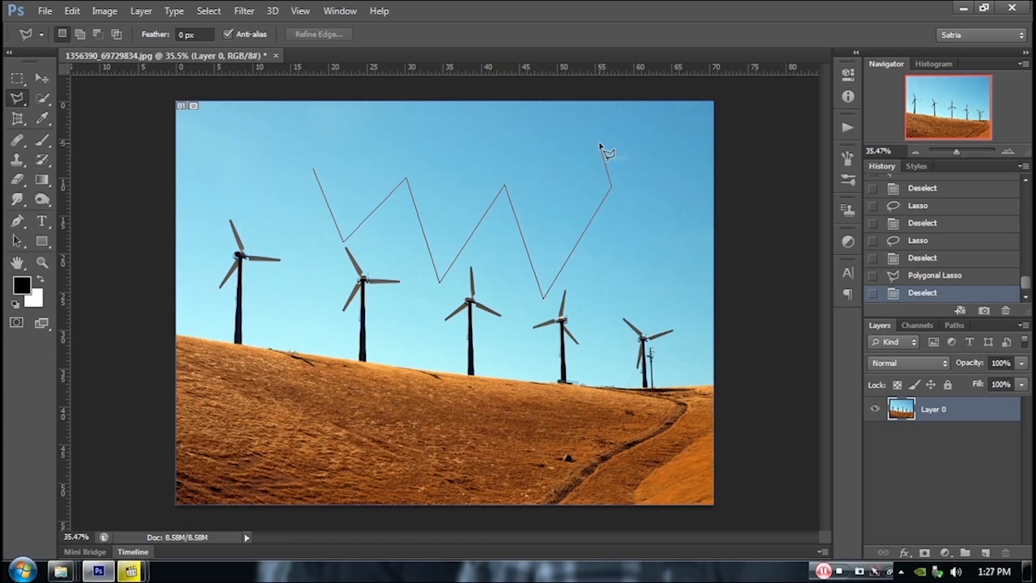
pyautogui.doubleClick(599, 146)
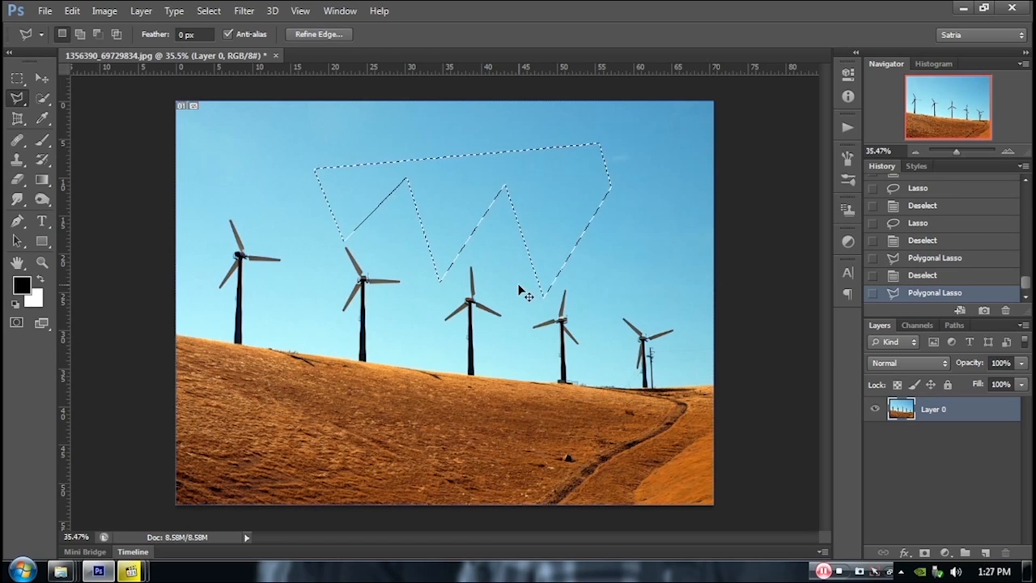
pyautogui.hotkey('ctrl', 'd')
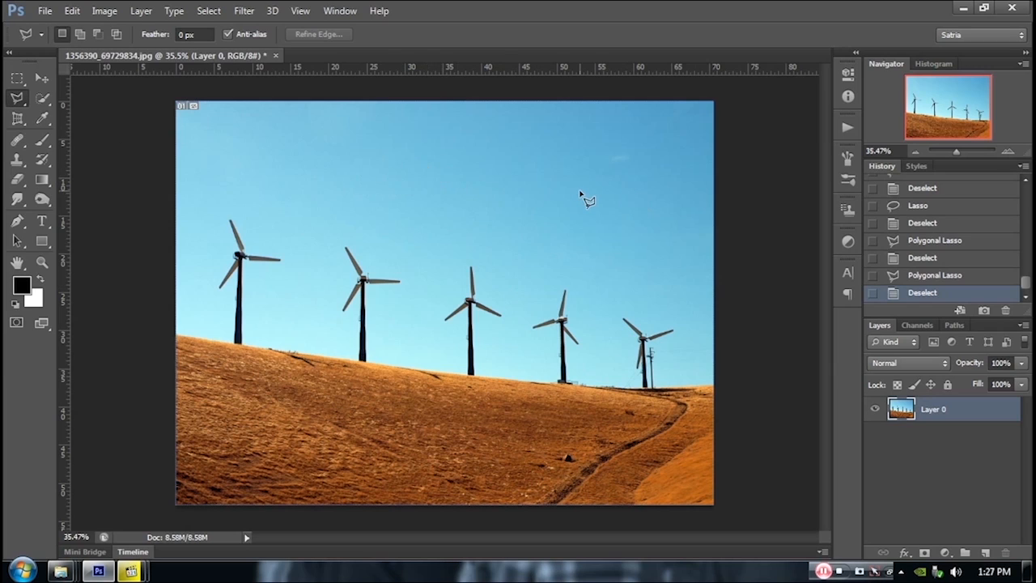
# Trace the first turbine and the hill's horizon with the Magnetic Lasso tool, close the selection, and undo it
pyautogui.click(19, 100)
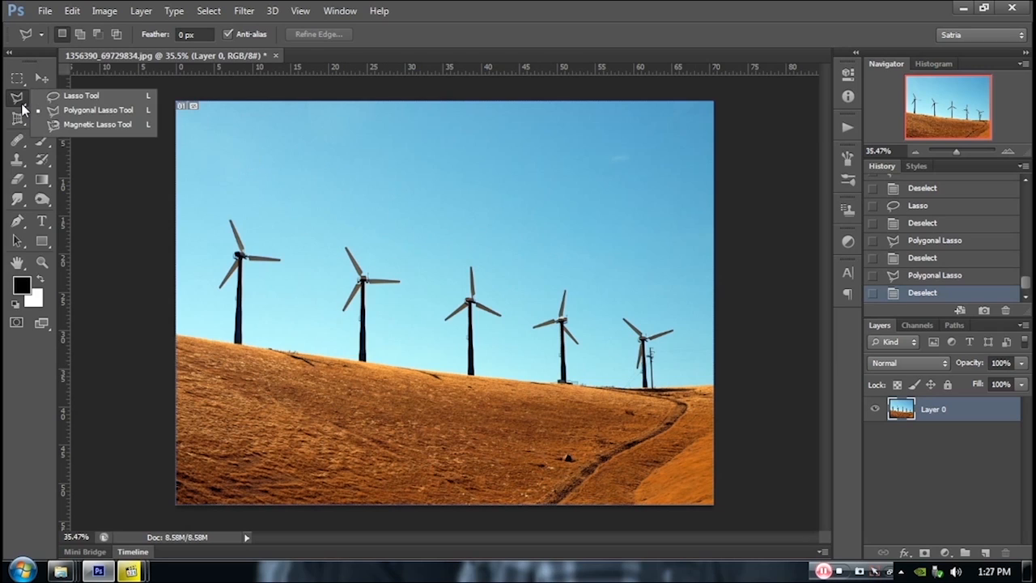
pyautogui.click(73, 126)
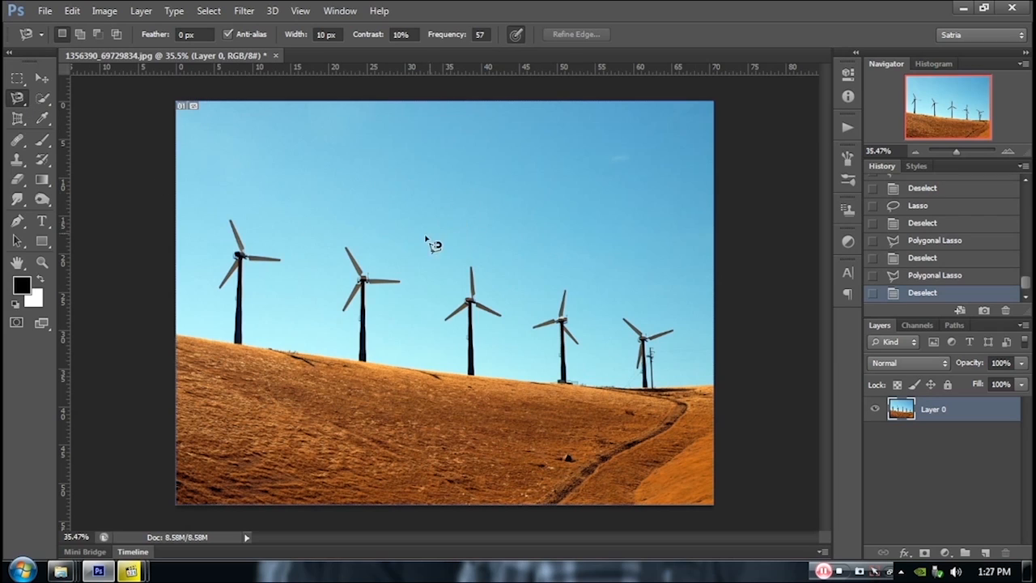
pyautogui.click(176, 335)
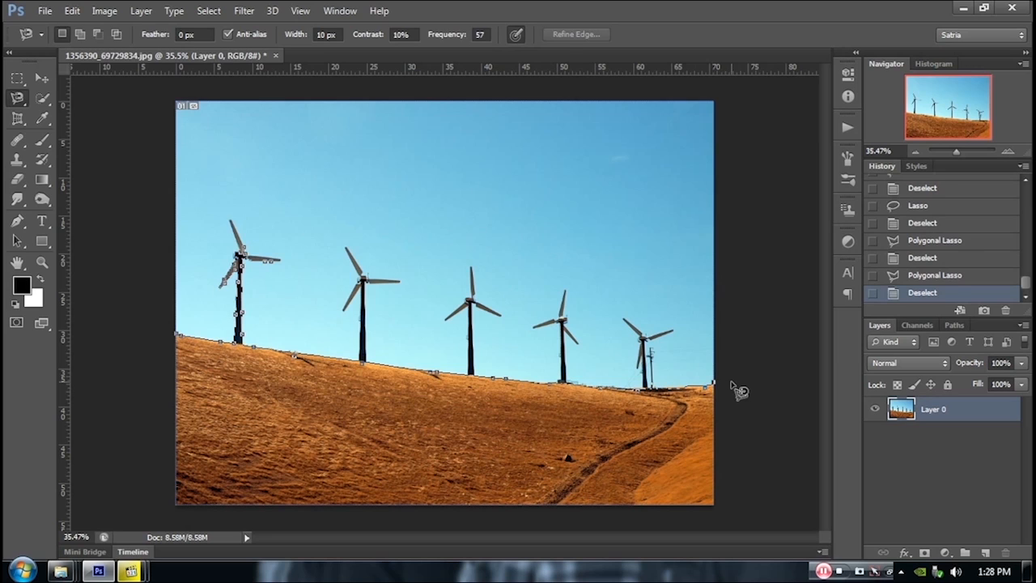
pyautogui.doubleClick(739, 391)
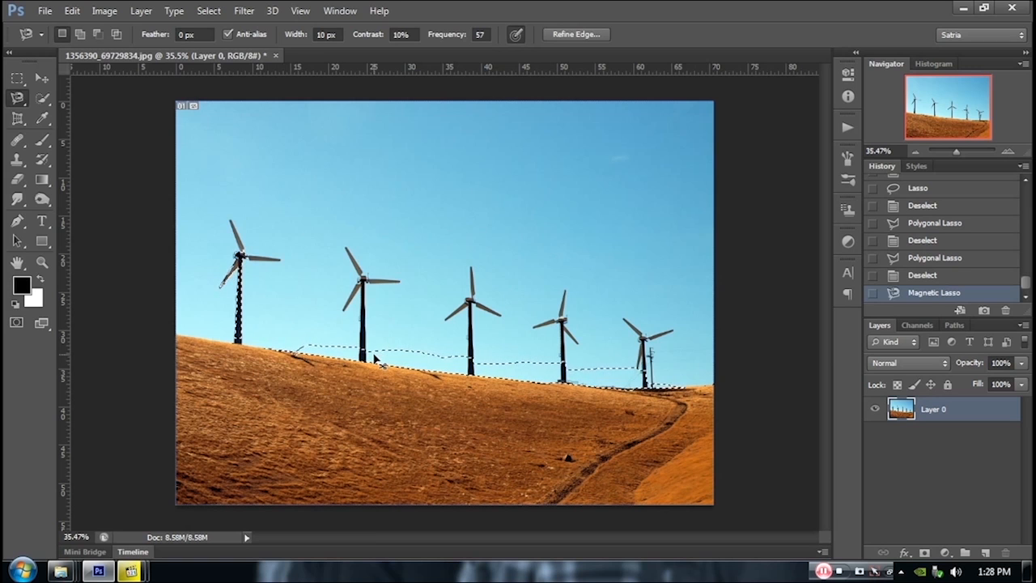
pyautogui.hotkey('ctrl', 'z')
# Trace the first turbine's tower, lower blade and hub with the Magnetic Lasso tool, close the selection, and deselect it
pyautogui.scroll(5, 237, 282)
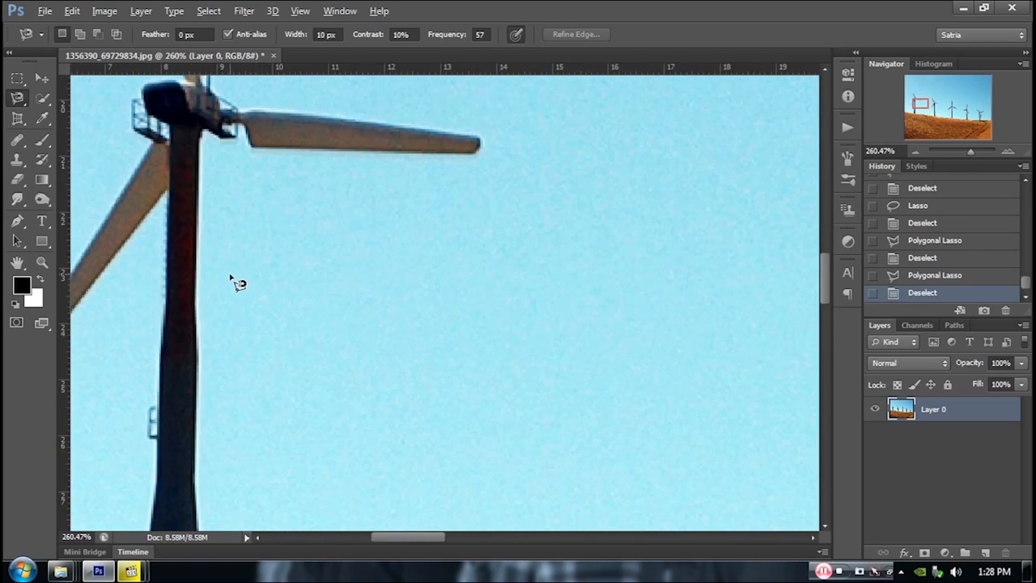
pyautogui.moveTo(181, 276)
pyautogui.mouseDown()
pyautogui.moveTo(571, 143)
pyautogui.moveTo(540, 114)
pyautogui.mouseUp()
pyautogui.moveTo(527, 179)
pyautogui.mouseDown()
pyautogui.moveTo(495, 203)
pyautogui.moveTo(462, 375)
pyautogui.mouseUp()
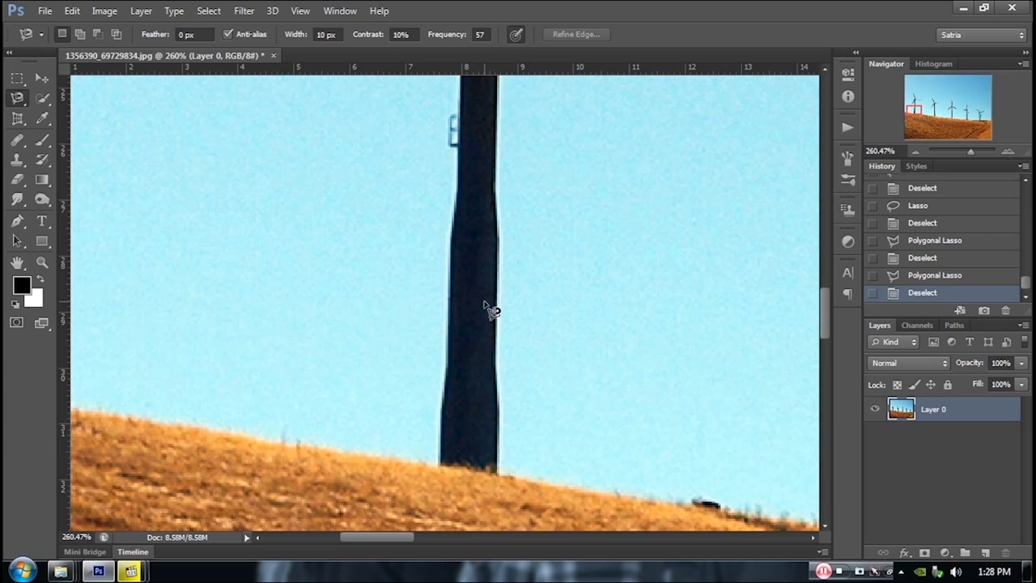
pyautogui.click(442, 467)
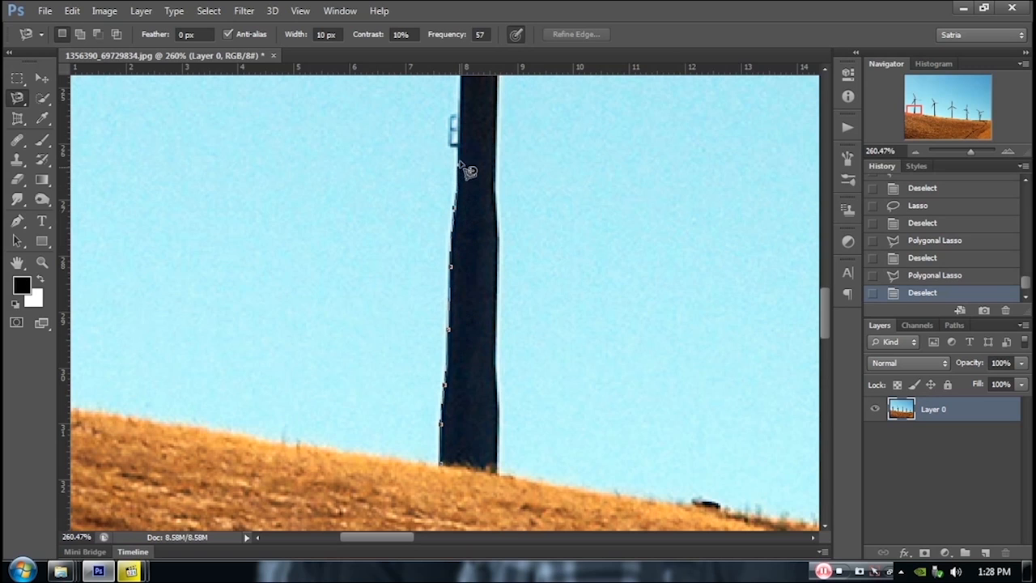
pyautogui.moveTo(459, 96); pyautogui.dragTo(442, 363)
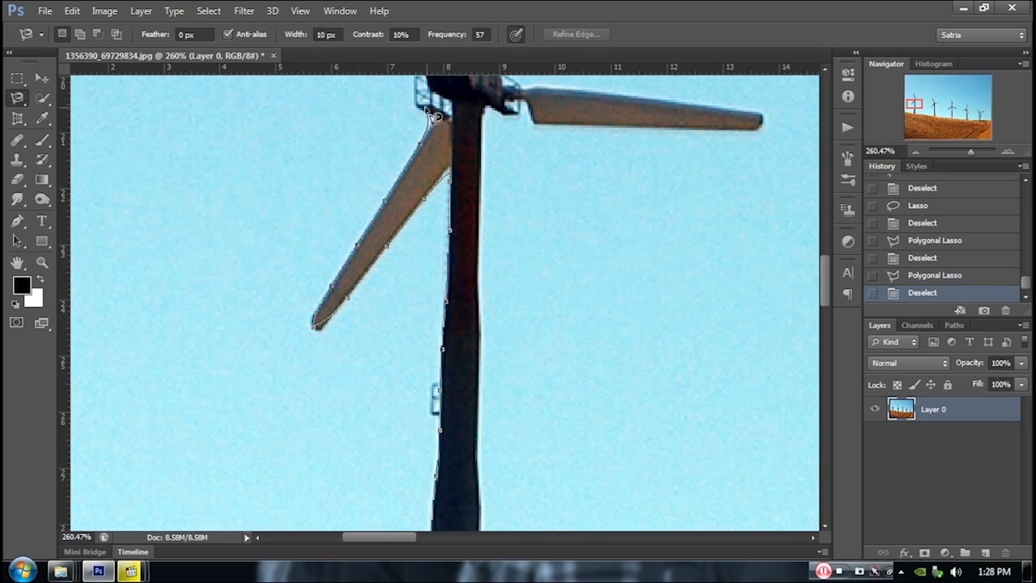
pyautogui.scroll(5, 427, 111)
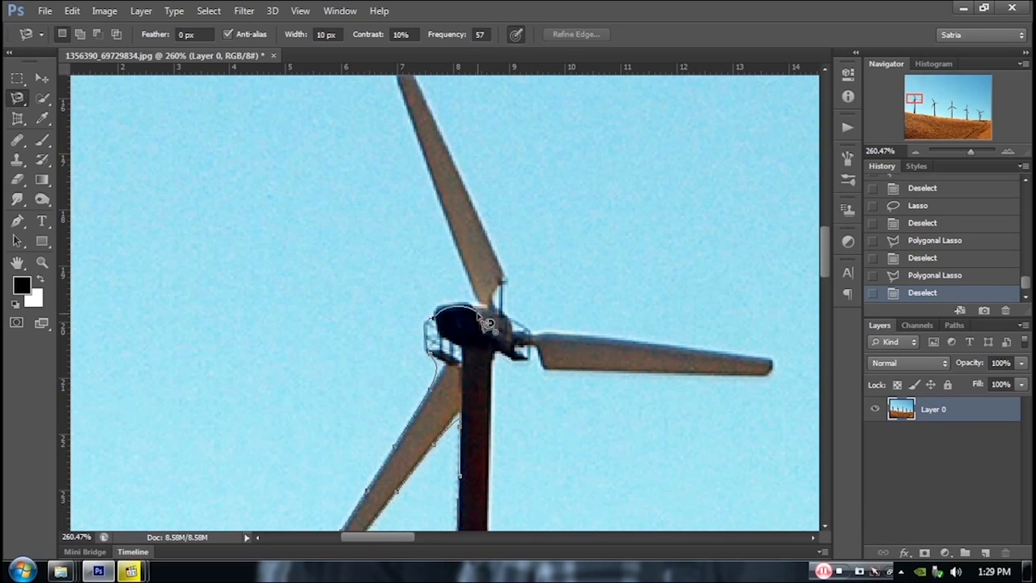
pyautogui.doubleClick(488, 324)
pyautogui.hotkey('ctrl', 'd')
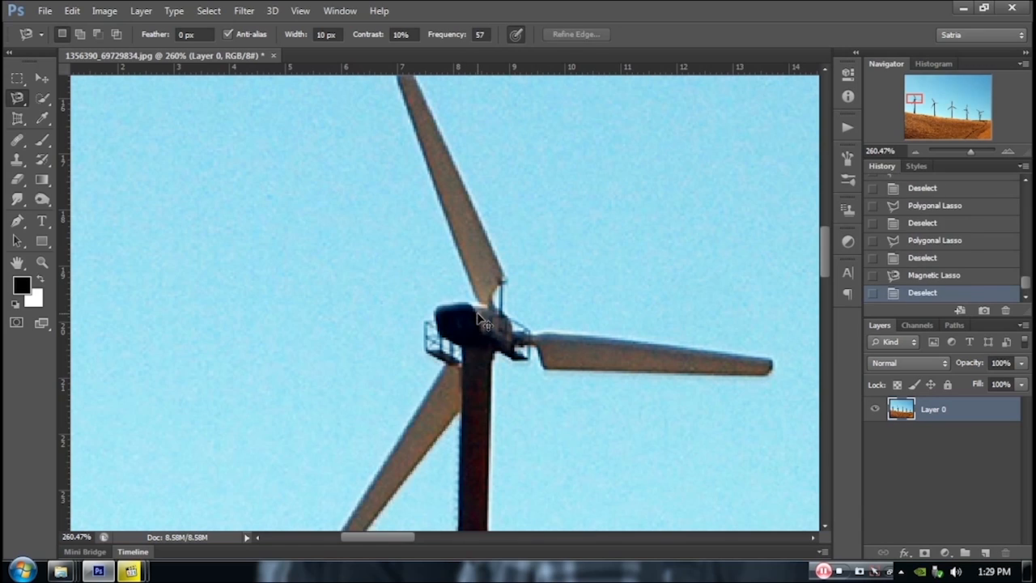
# Trace the first turbine again with the Magnetic Lasso tool from partway up its tower around the lower blade, closing at the starting point
pyautogui.moveTo(476, 374); pyautogui.dragTo(482, 179)
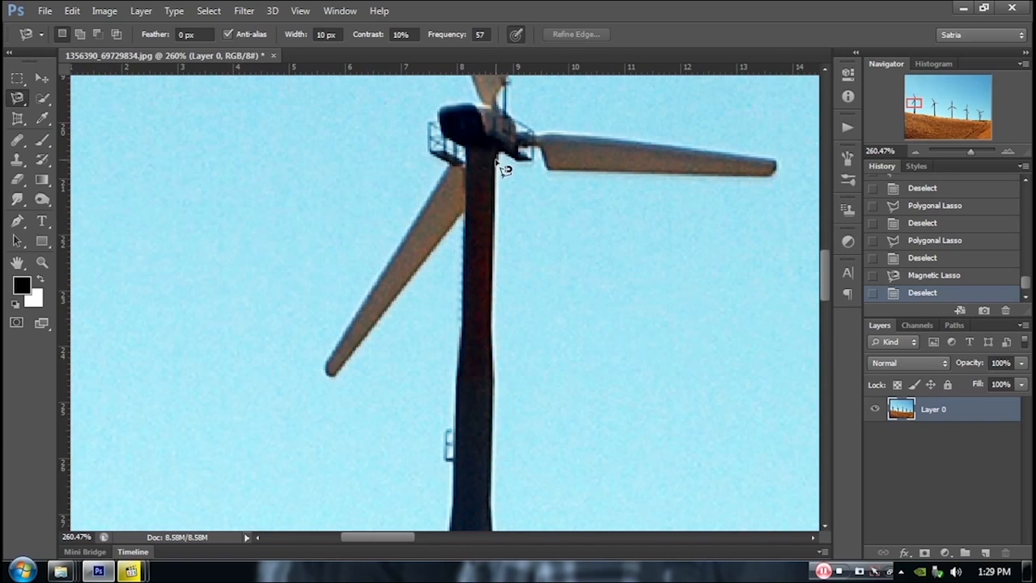
pyautogui.moveTo(448, 492); pyautogui.dragTo(496, 282)
pyautogui.click(489, 389)
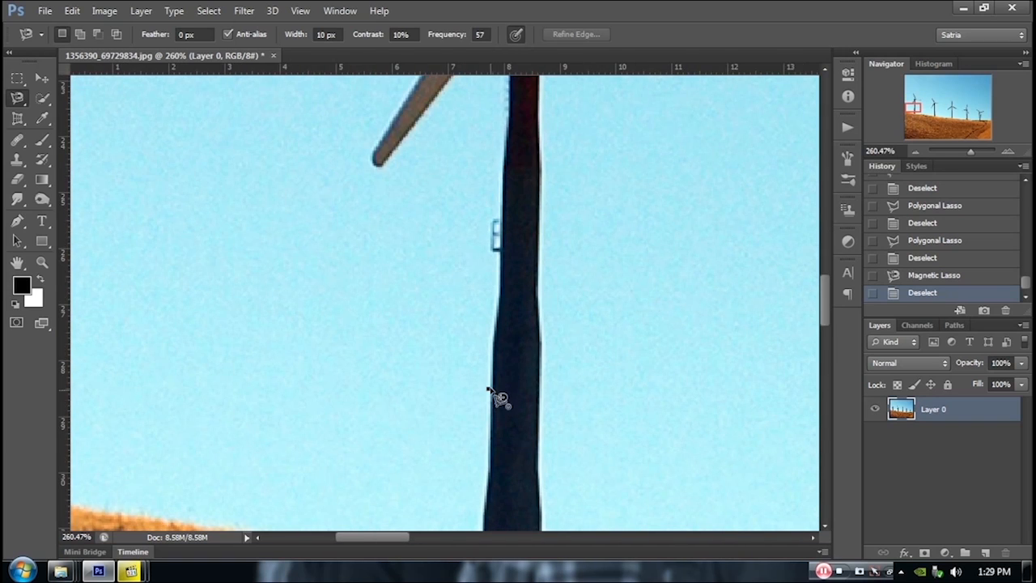
pyautogui.moveTo(500, 131); pyautogui.dragTo(487, 481)
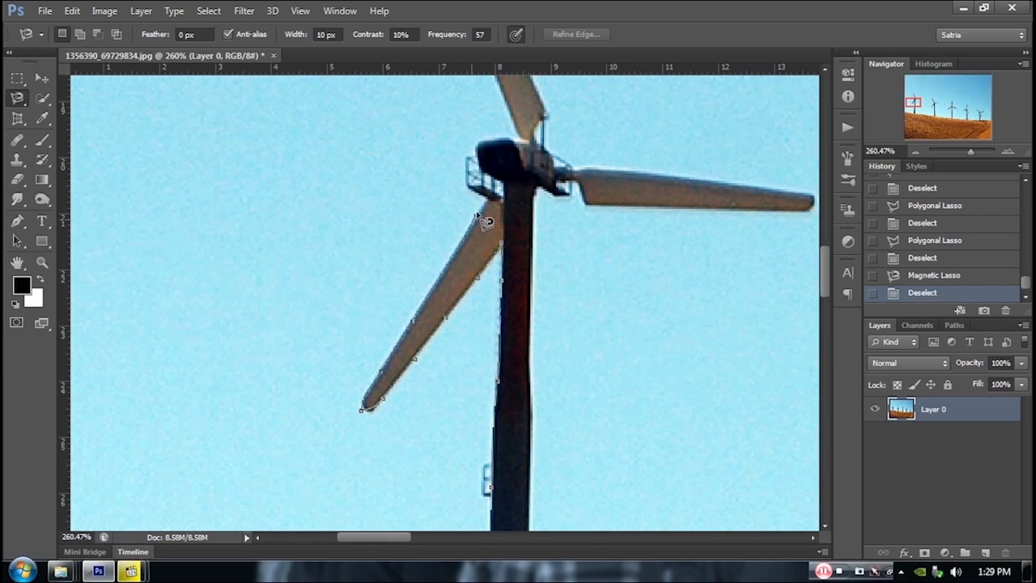
pyautogui.moveTo(555, 407); pyautogui.dragTo(578, 203)
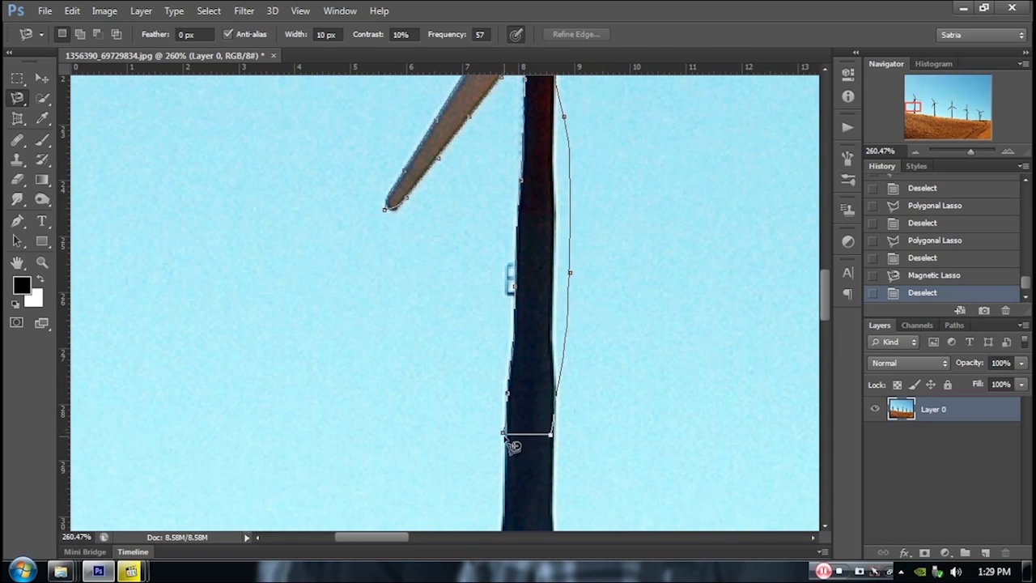
pyautogui.click(511, 437)
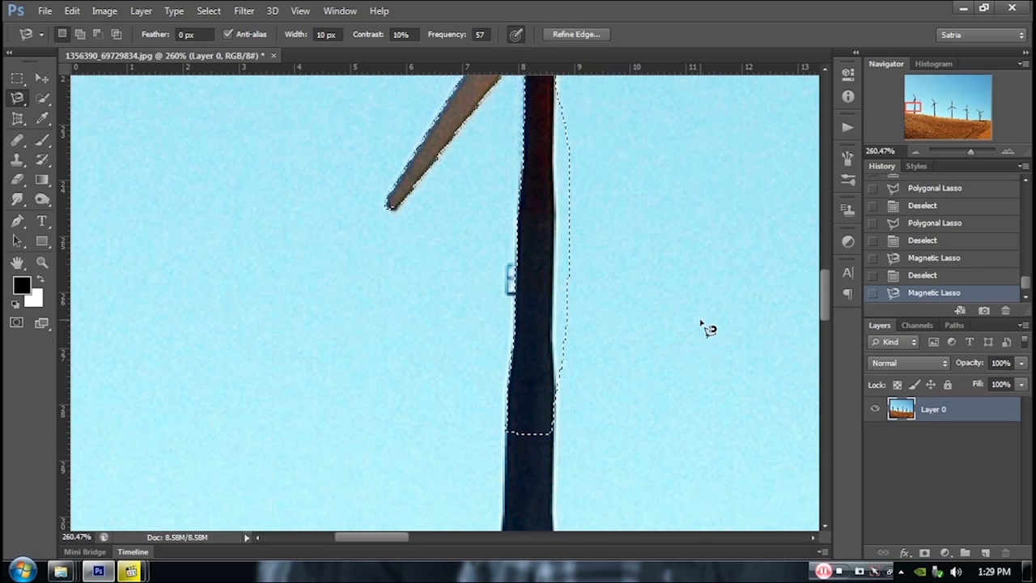
# Try removing the selected turbine area by clearing it and by using an inverted layer mask, undo both attempts, and deselect
pyautogui.press('Delete')
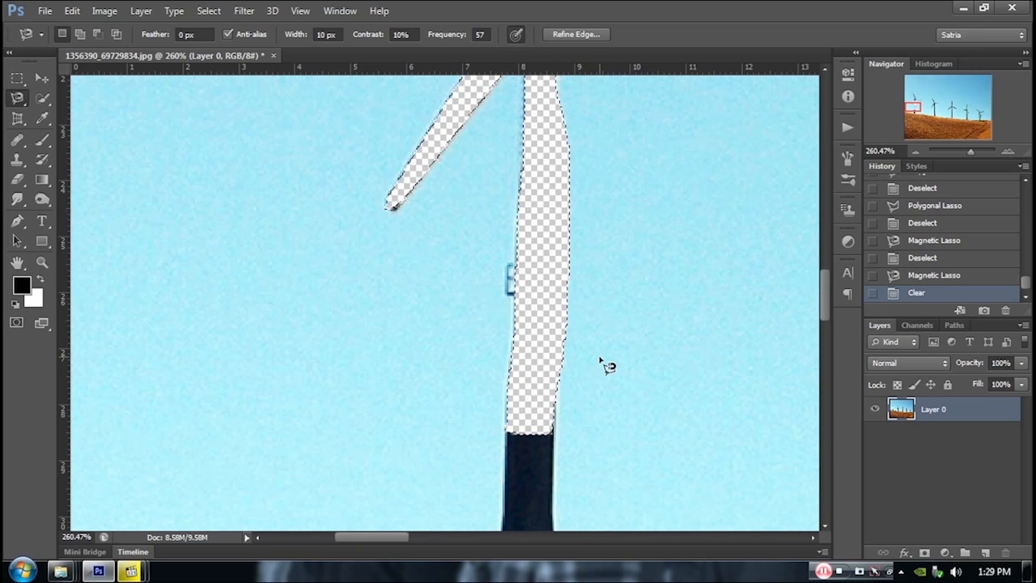
pyautogui.hotkey('ctrl', 'z')
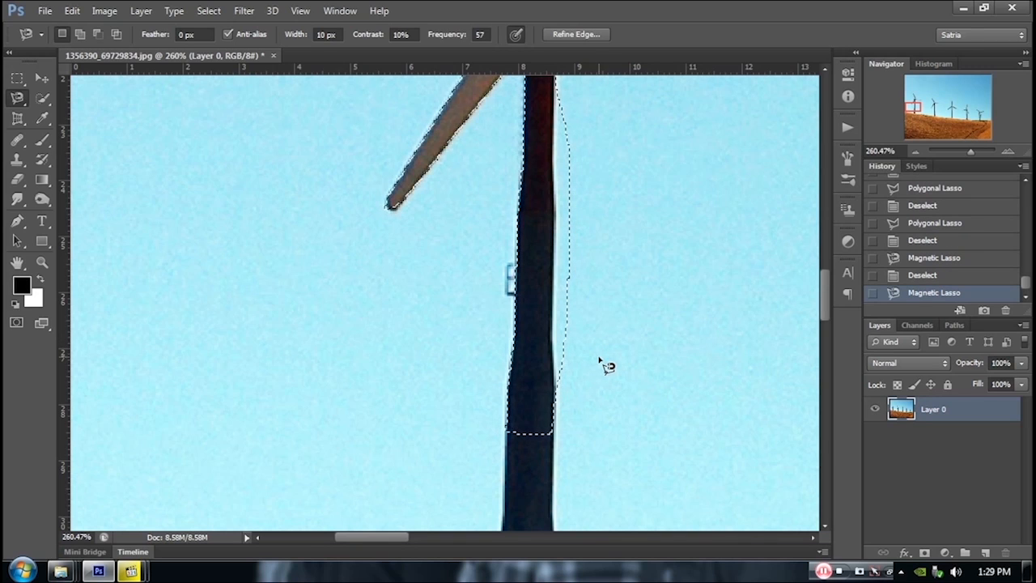
pyautogui.click(925, 553)
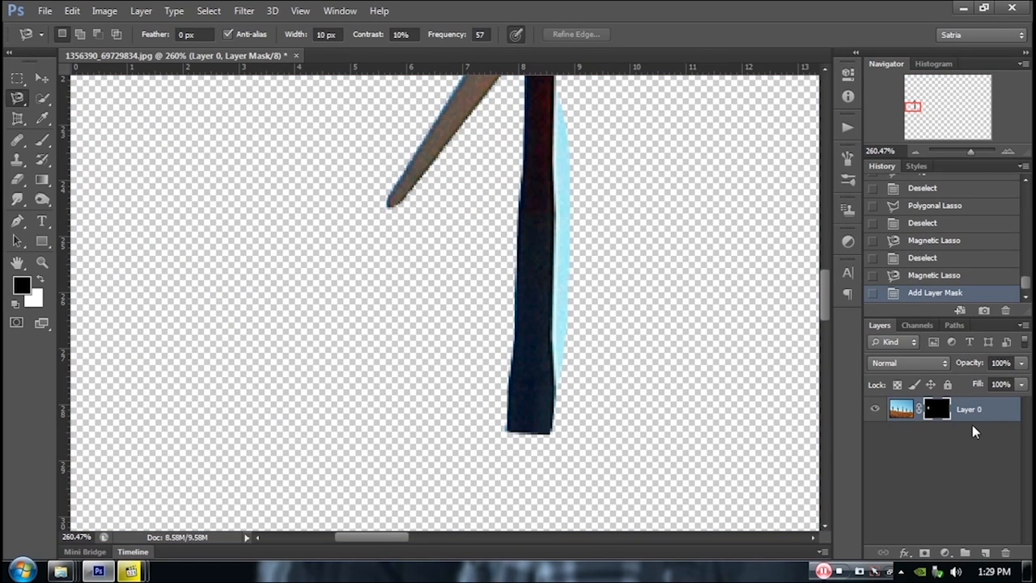
pyautogui.hotkey('ctrl', 'i')
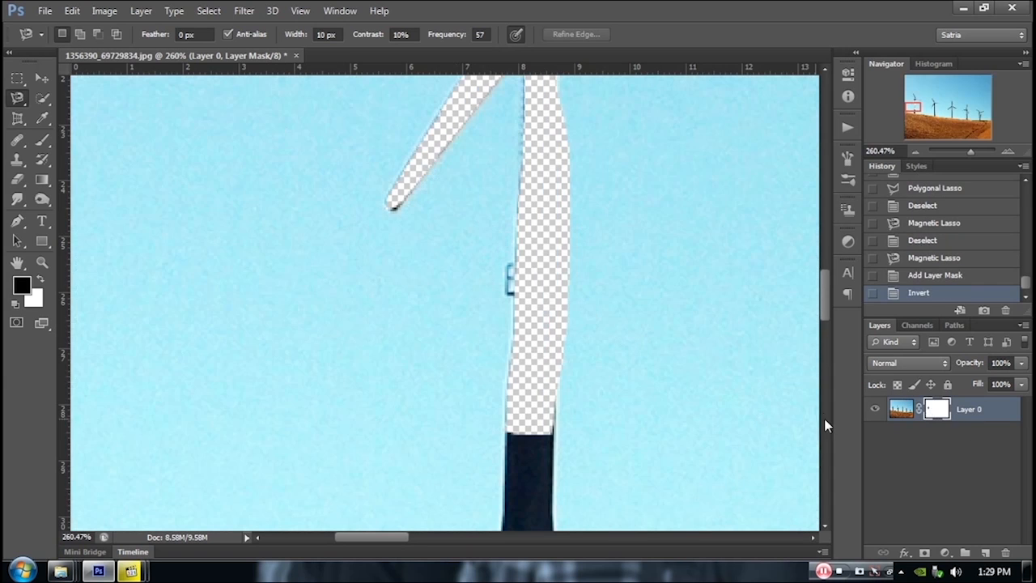
pyautogui.hotkey('ctrl', 'alt', 'z')
pyautogui.hotkey('ctrl', 'alt', 'z')
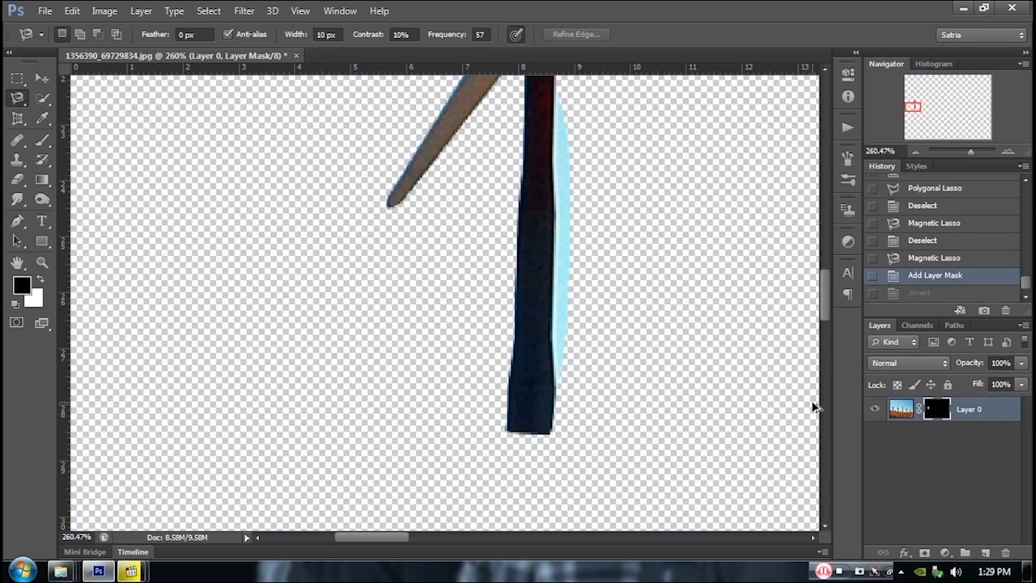
pyautogui.hotkey('ctrl', 'd')
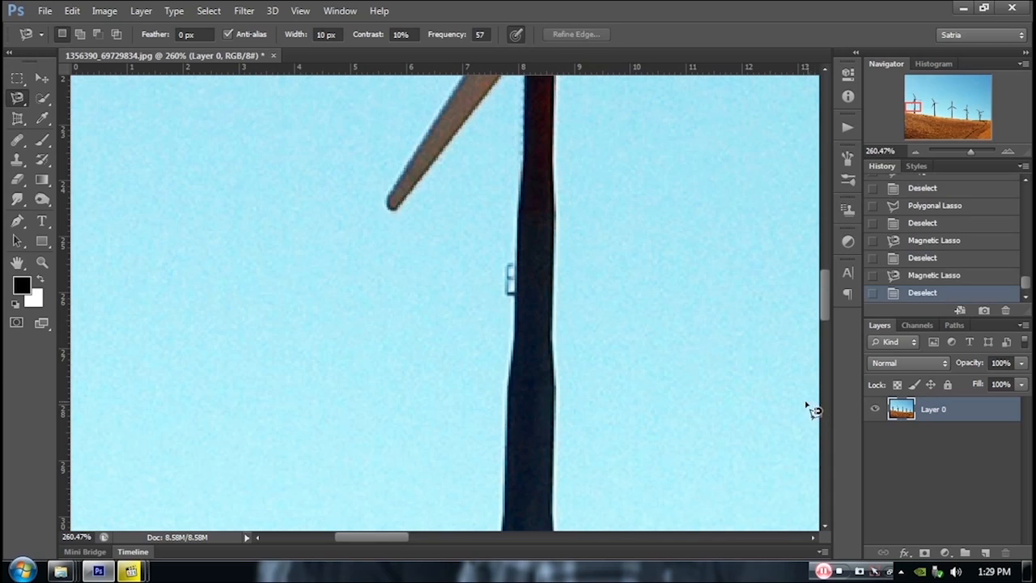
# Draw a Rectangular Marquee selection over the sky, reaching down to the second and third turbines
pyautogui.rightClick(23, 105)
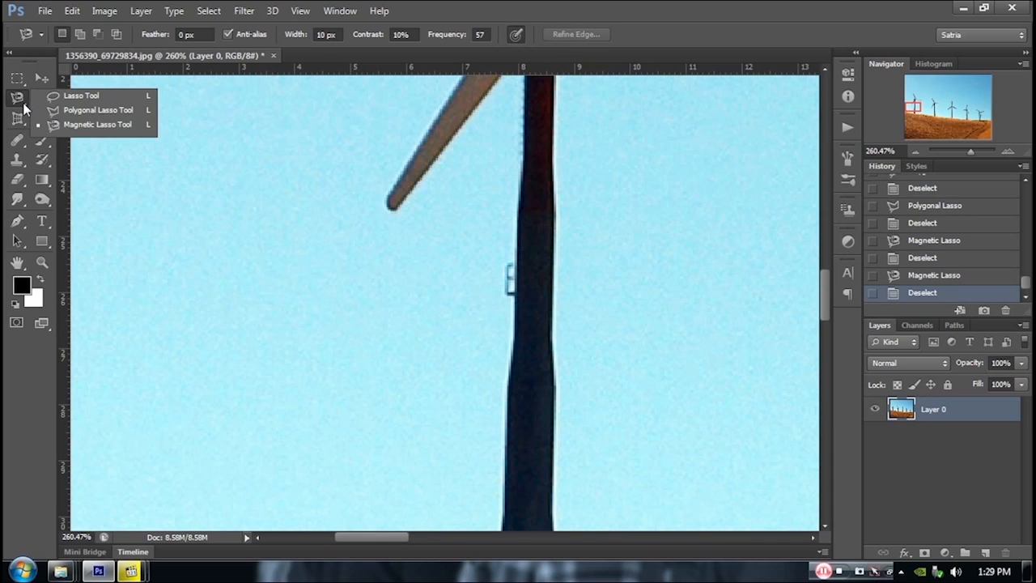
pyautogui.click(620, 8)
pyautogui.click(18, 79)
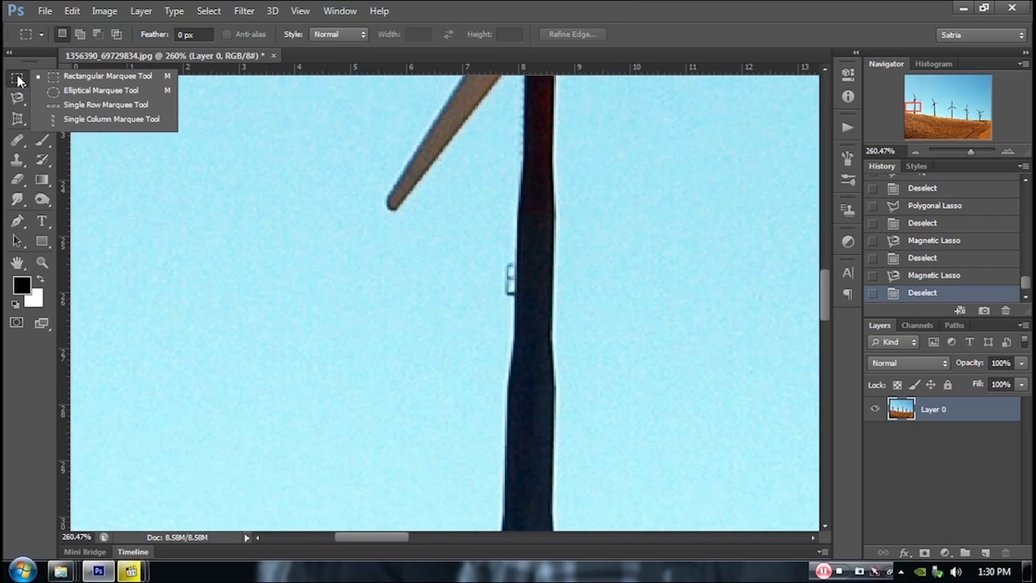
pyautogui.click(527, 2)
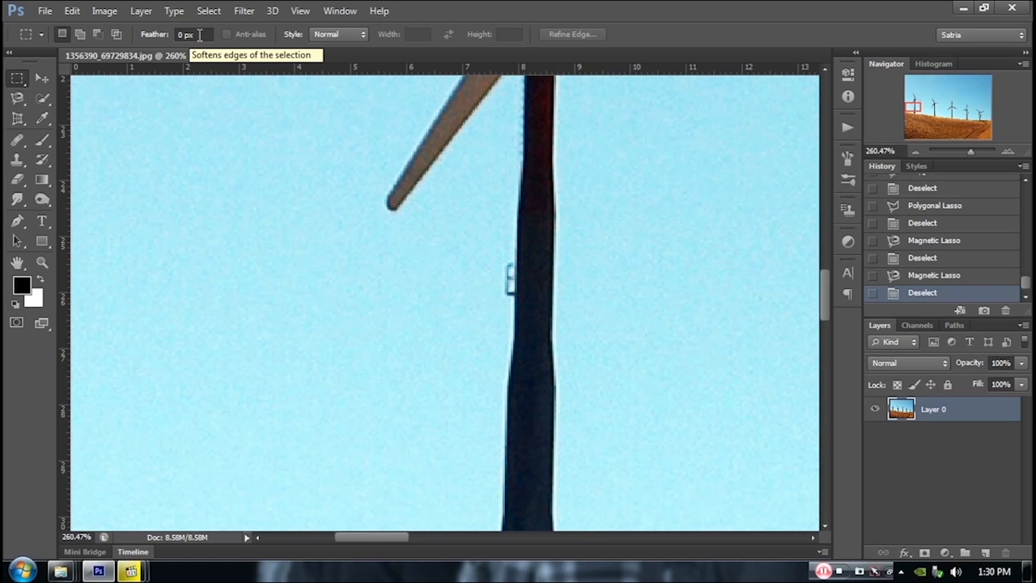
pyautogui.scroll(-10, 247, 381)
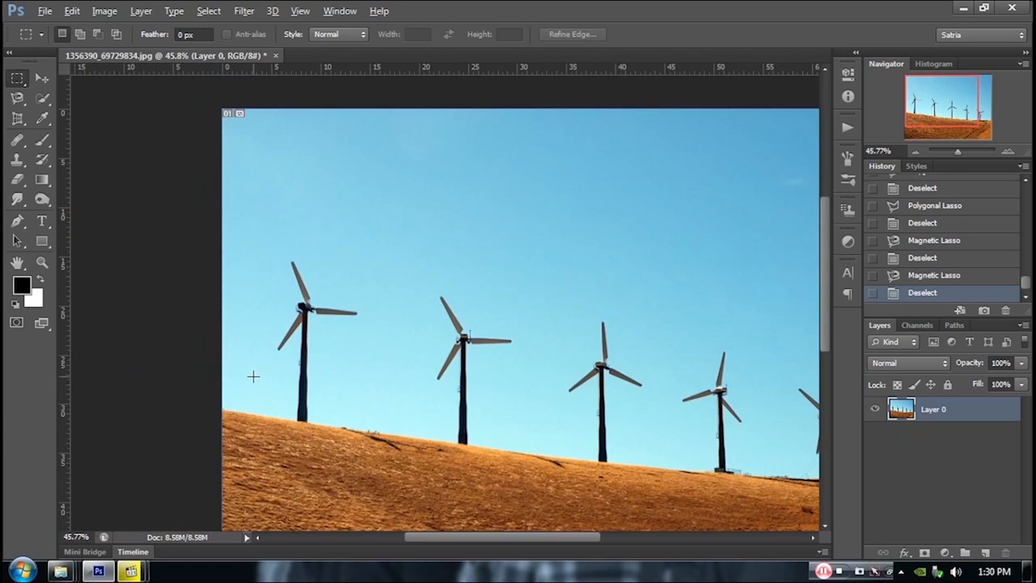
pyautogui.moveTo(412, 185); pyautogui.dragTo(681, 363)
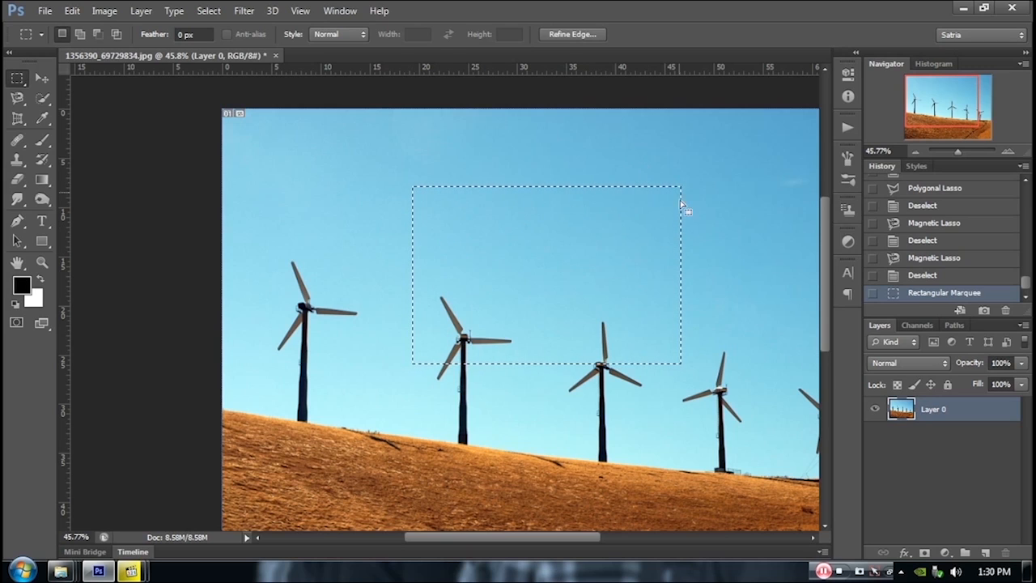
# Feather the rectangular selection with a radius of 100 pixels, and deselect it
pyautogui.rightClick(523, 244)
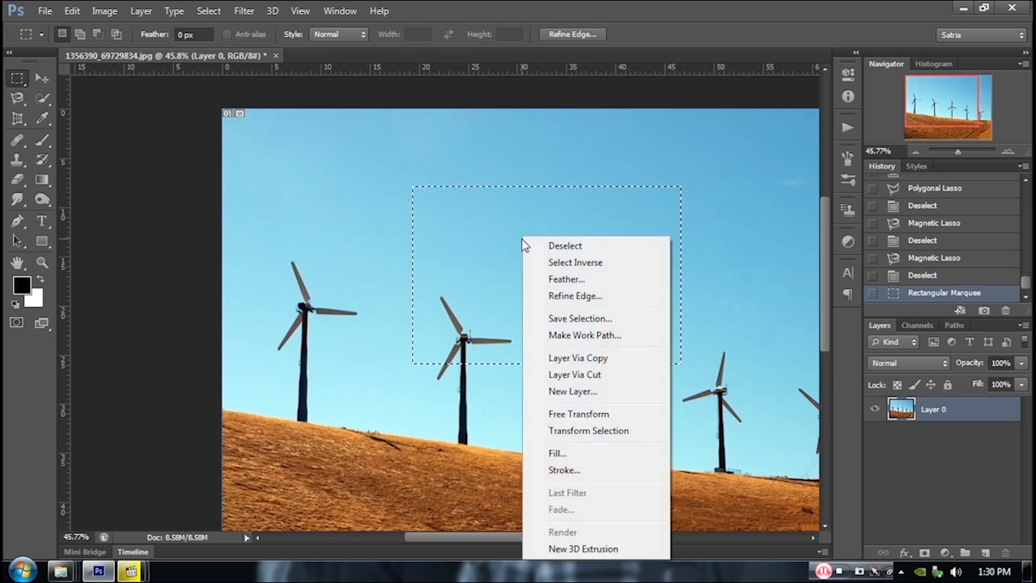
pyautogui.click(569, 279)
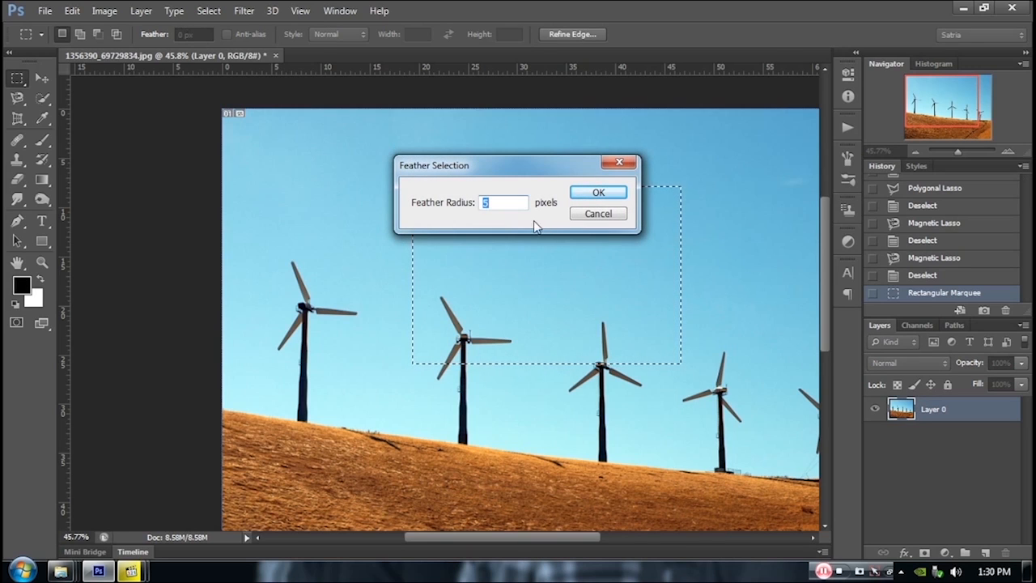
pyautogui.write('100')
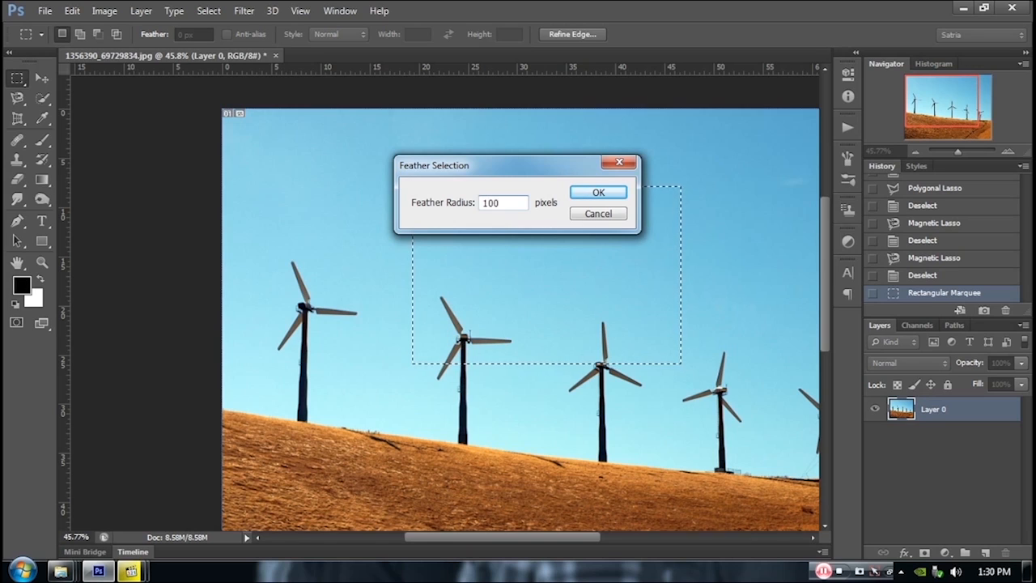
pyautogui.press('Return')
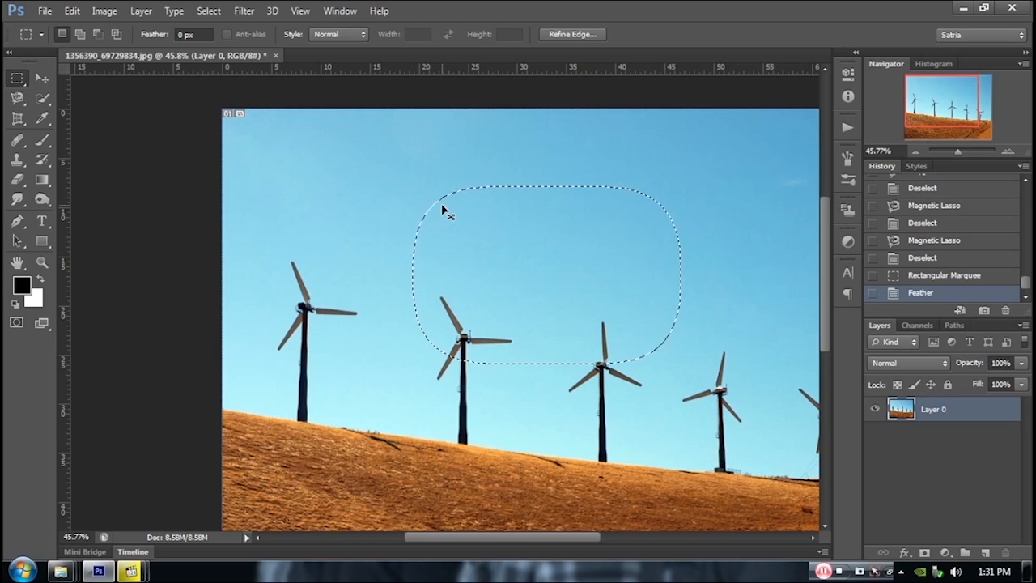
pyautogui.hotkey('ctrl', 'd')
# Set the lasso group to the freehand Lasso tool and activate the Quick Selection tool
pyautogui.click(17, 99)
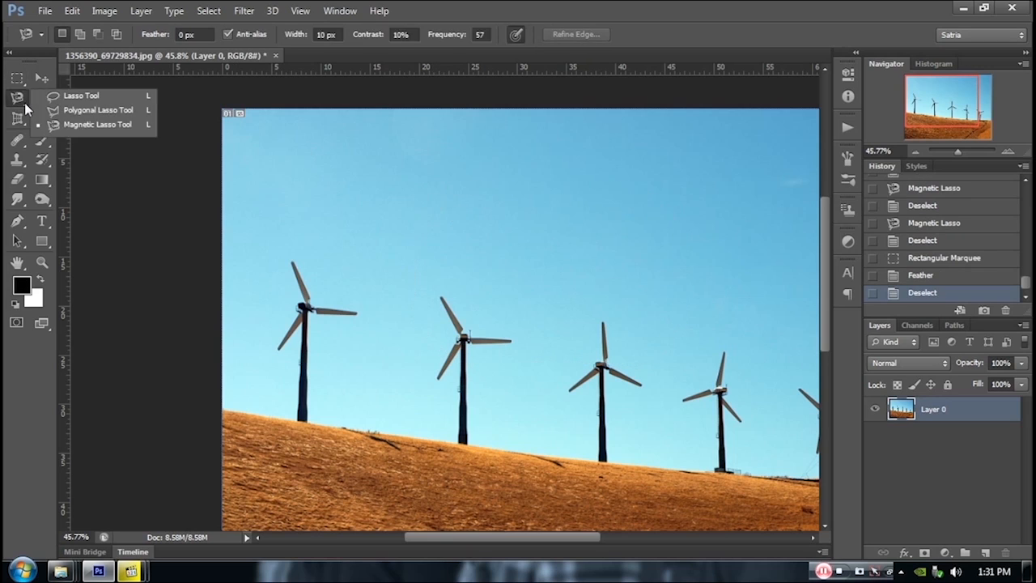
pyautogui.click(78, 97)
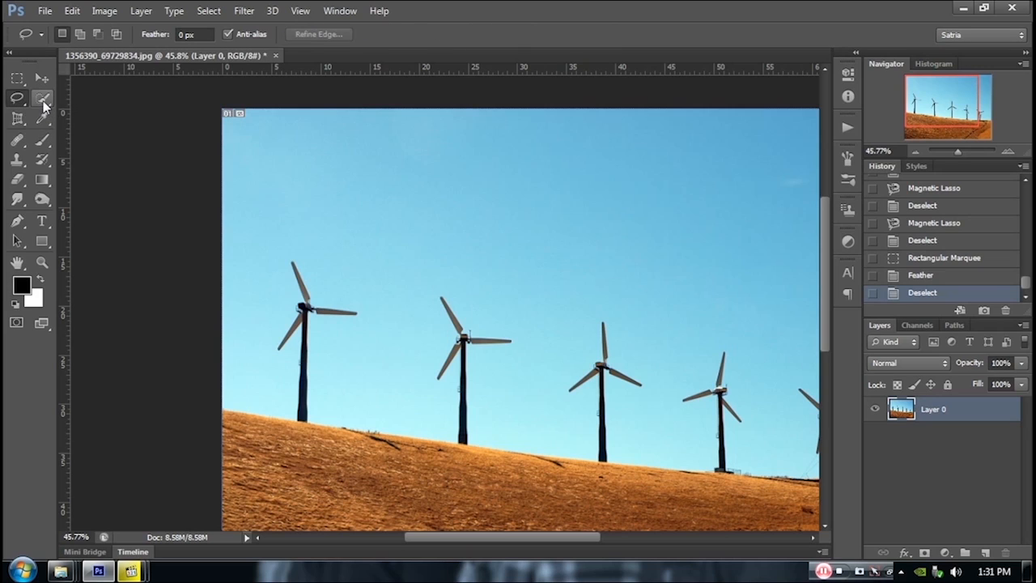
pyautogui.click(44, 102)
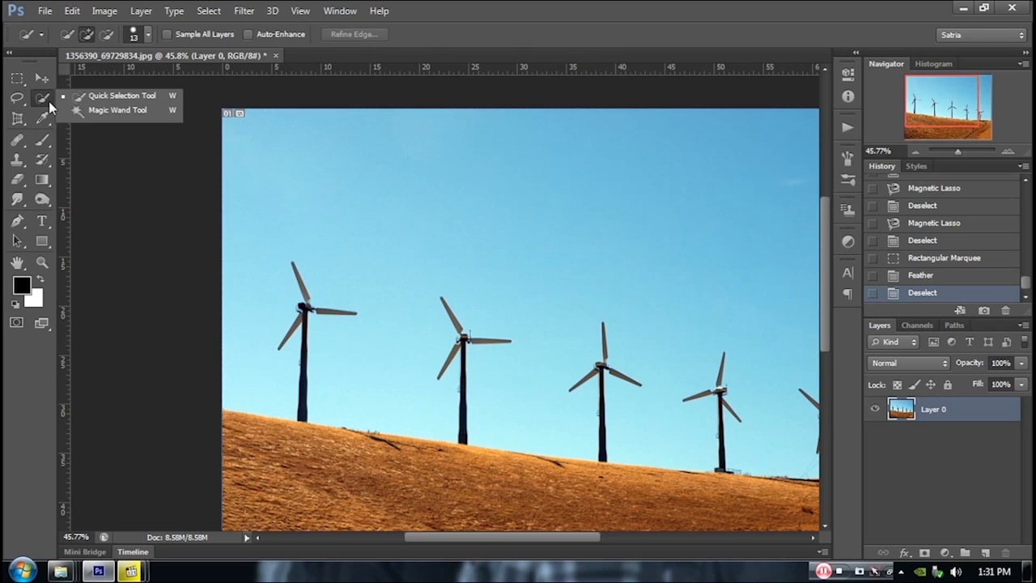
pyautogui.click(117, 100)
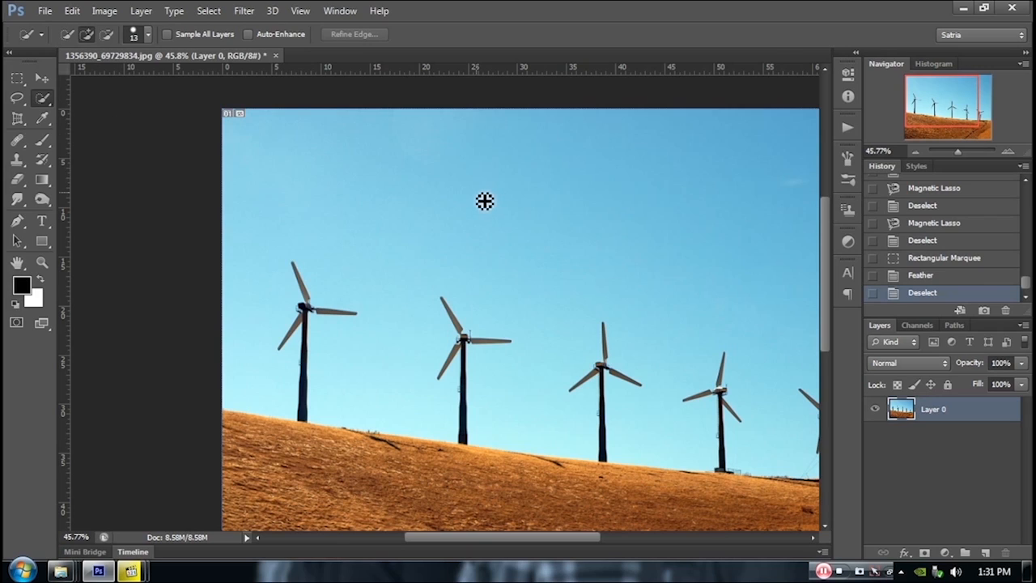
pyautogui.scroll(-3, 470, 236)
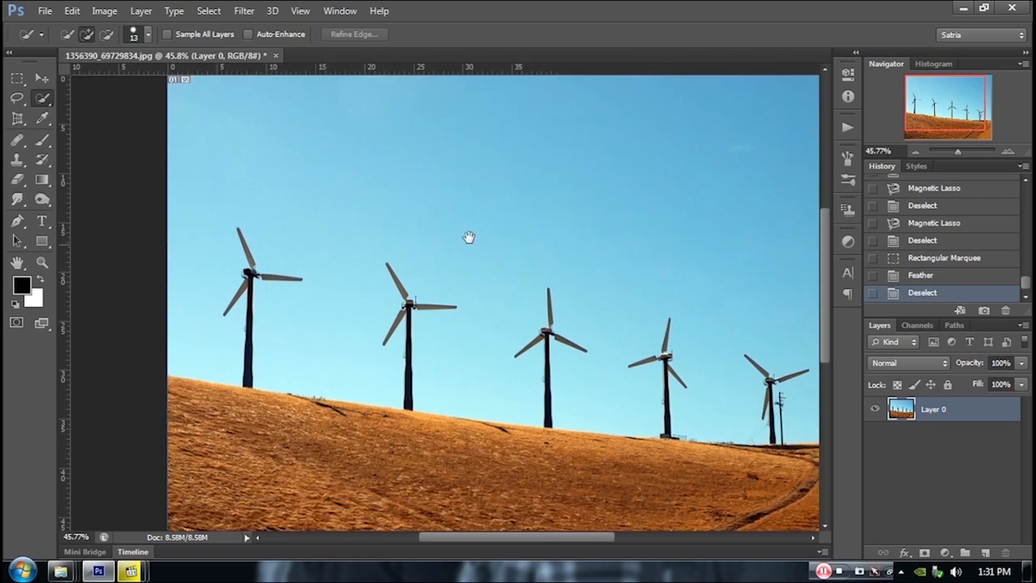
pyautogui.scroll(1, 465, 238)
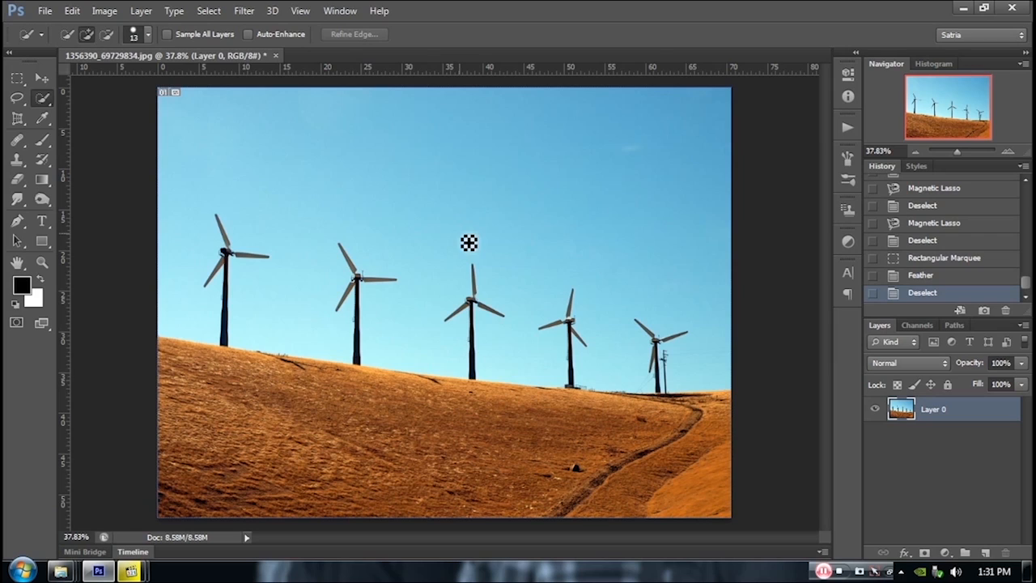
# Review the Quick Selection tool variants and switch back to the freehand Lasso tool
pyautogui.click(44, 99)
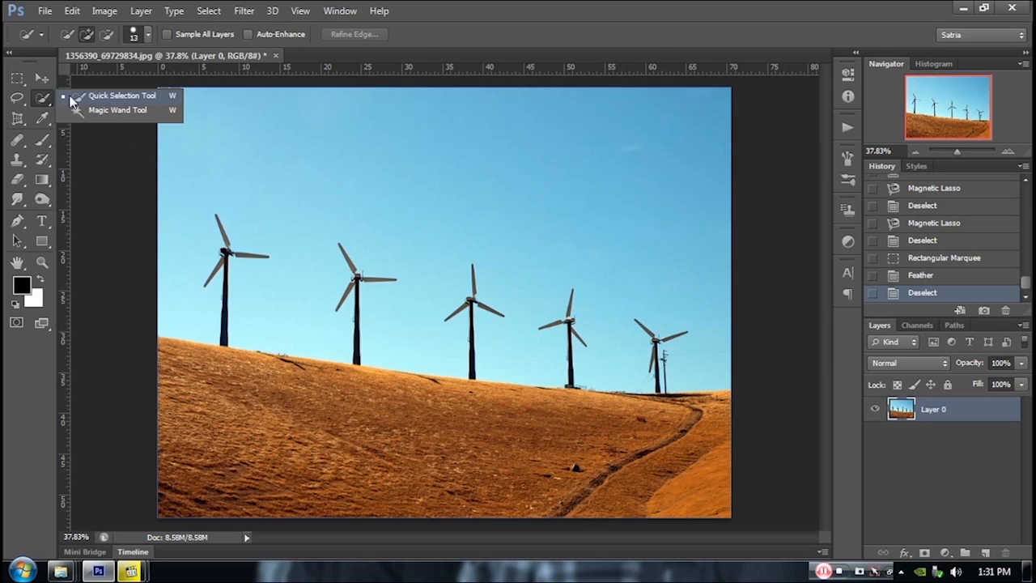
pyautogui.click(72, 98)
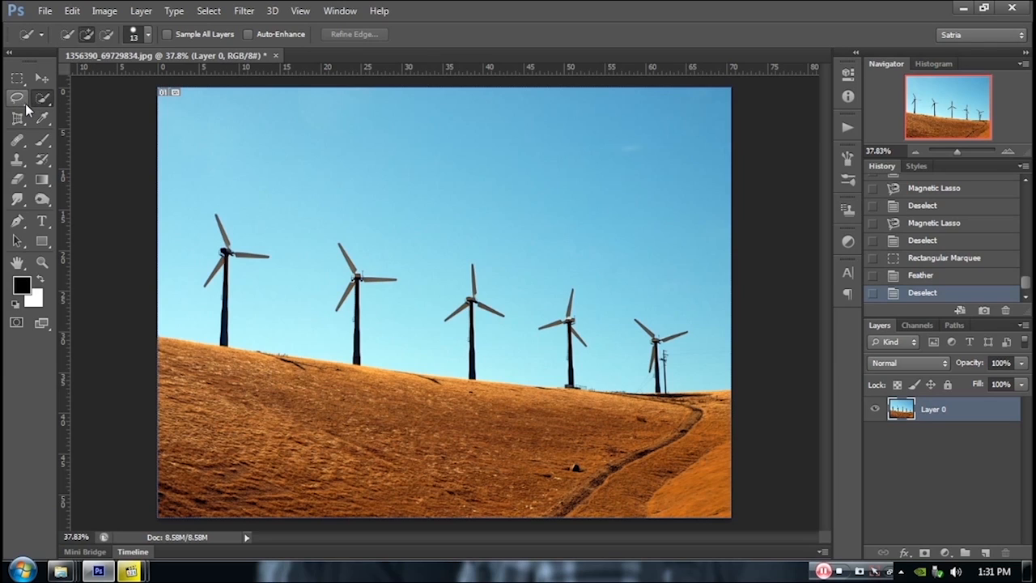
pyautogui.click(17, 97)
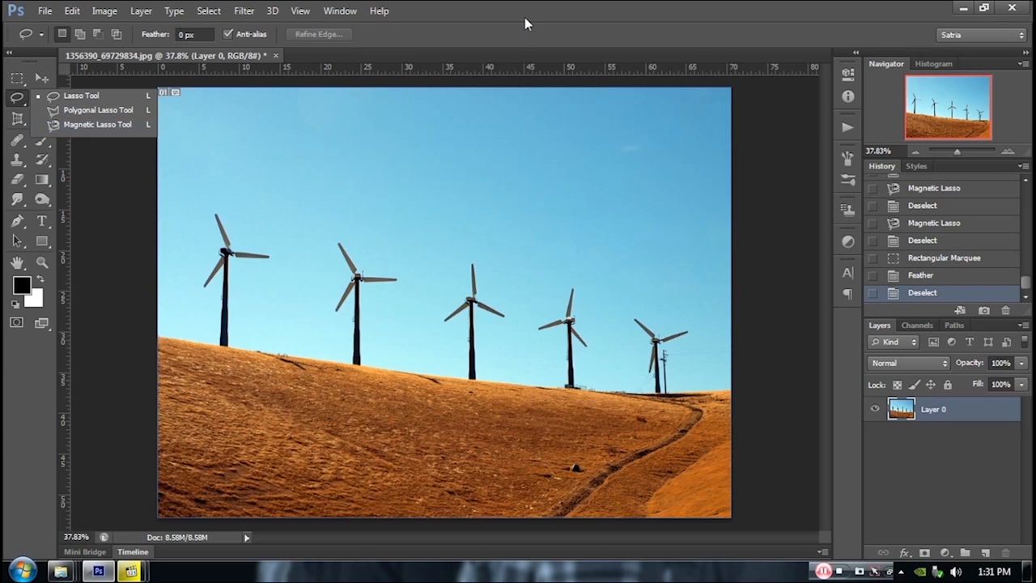
# Select the sky around the wind turbines down to the hill's edge with the Quick Selection tool
pyautogui.scroll(5, 212, 200)
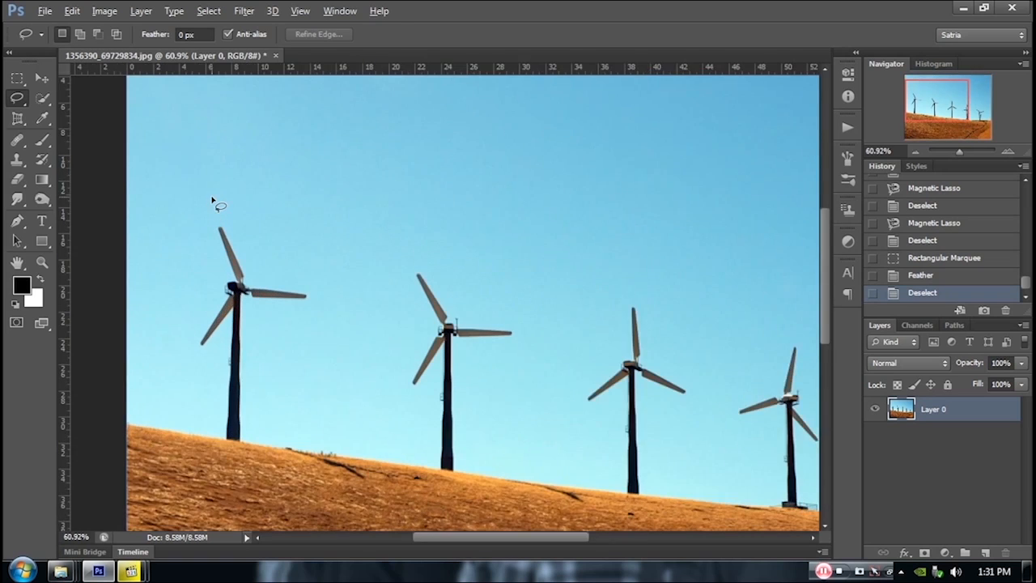
pyautogui.scroll(-2, 213, 200)
pyautogui.click(43, 99)
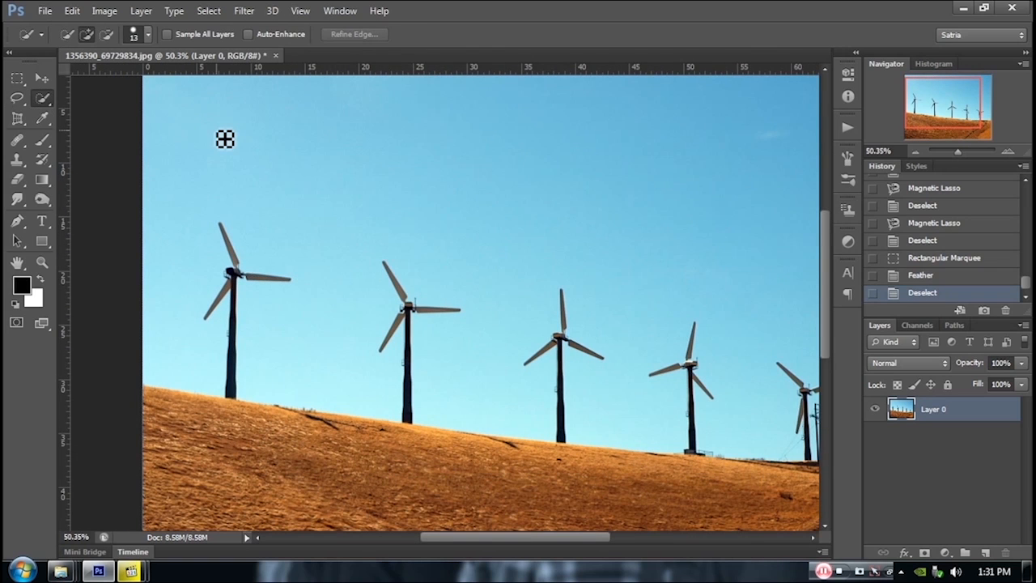
pyautogui.scroll(-3, 224, 140)
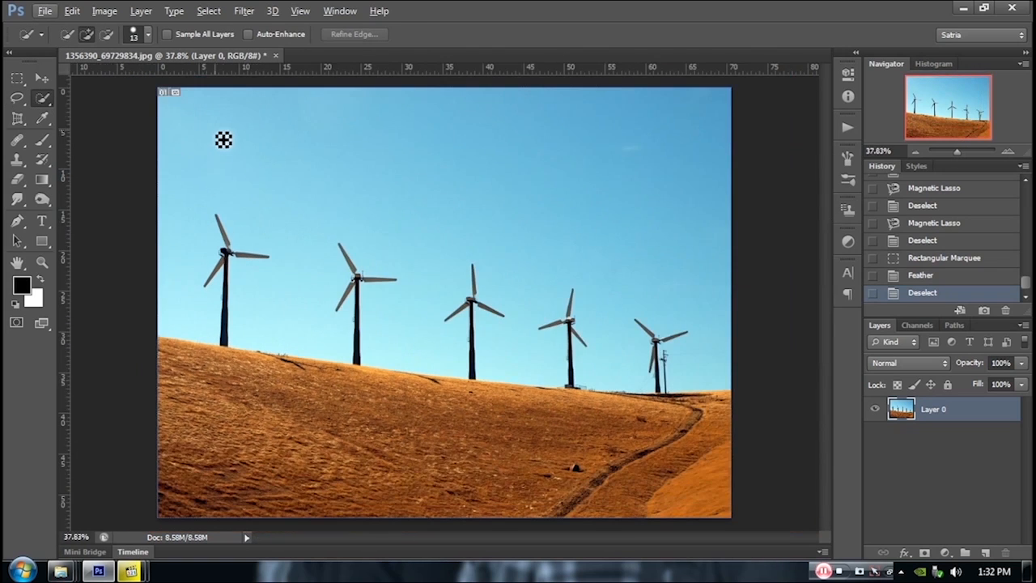
pyautogui.click(203, 111)
pyautogui.moveTo(244, 148)
pyautogui.mouseDown()
pyautogui.moveTo(361, 241)
pyautogui.moveTo(445, 340)
pyautogui.moveTo(488, 370)
pyautogui.moveTo(682, 367)
pyautogui.mouseUp()
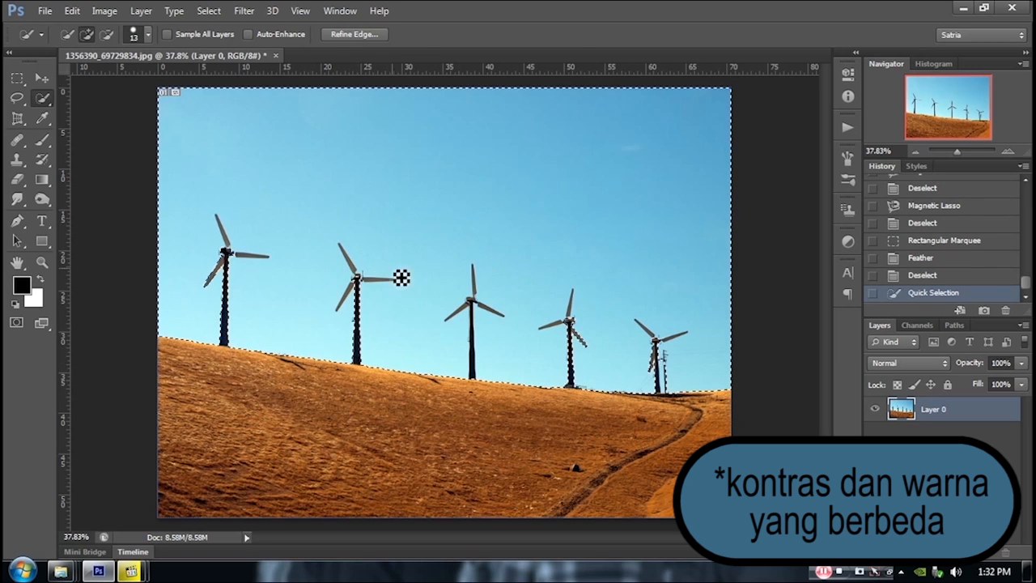
# Subtract the second turbine's blades and hub from the sky selection with the Quick Selection tool
pyautogui.scroll(2, 462, 359)
pyautogui.scroll(2, 461, 360)
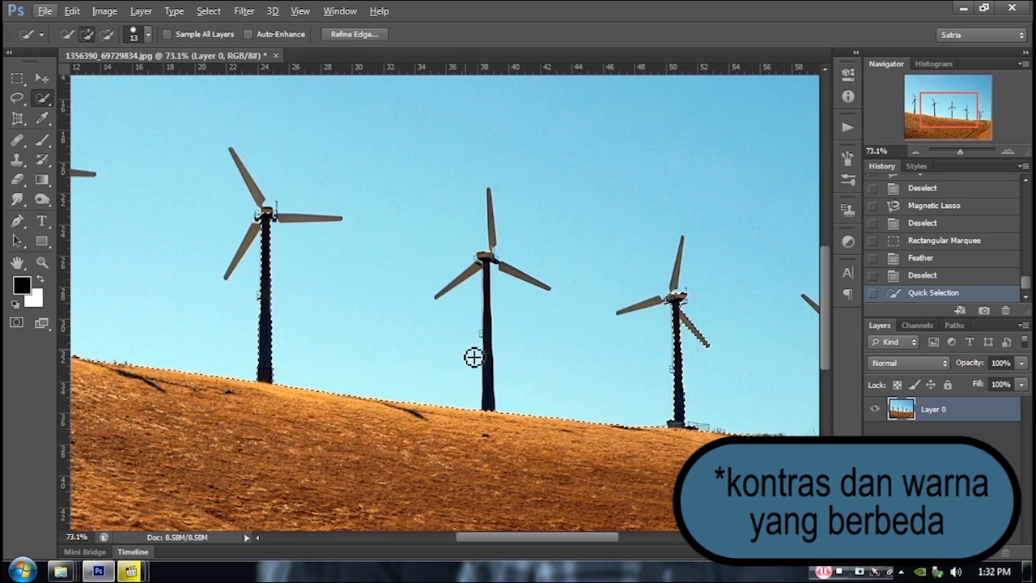
pyautogui.scroll(2, 462, 181)
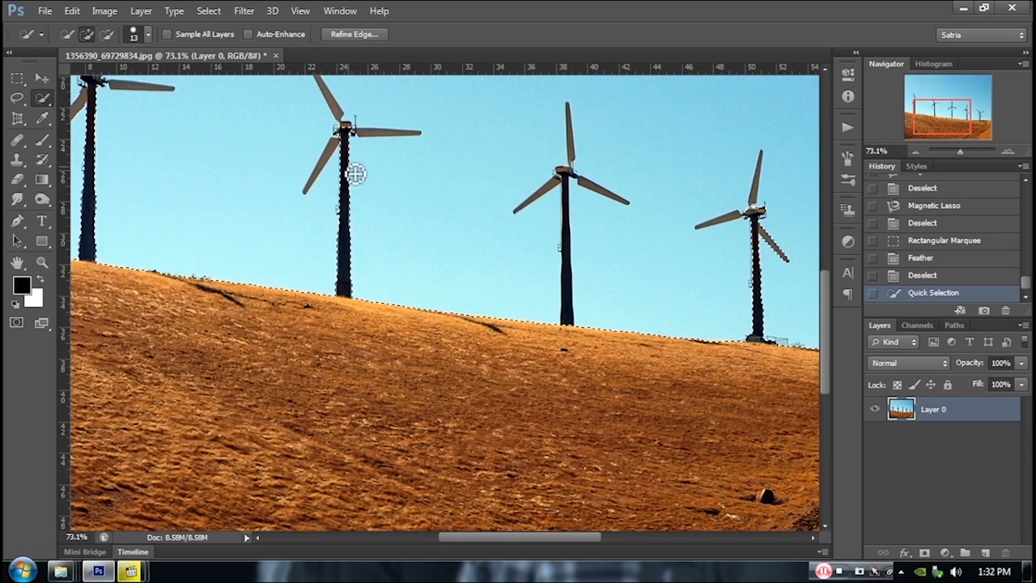
pyautogui.scroll(2, 353, 169)
pyautogui.moveTo(337, 127); pyautogui.dragTo(322, 233)
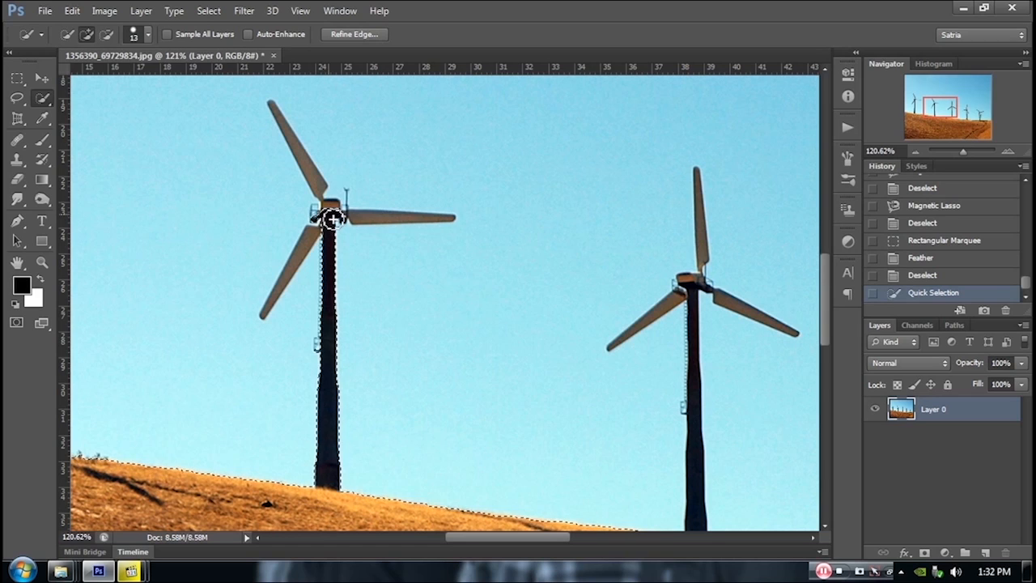
pyautogui.click(107, 34)
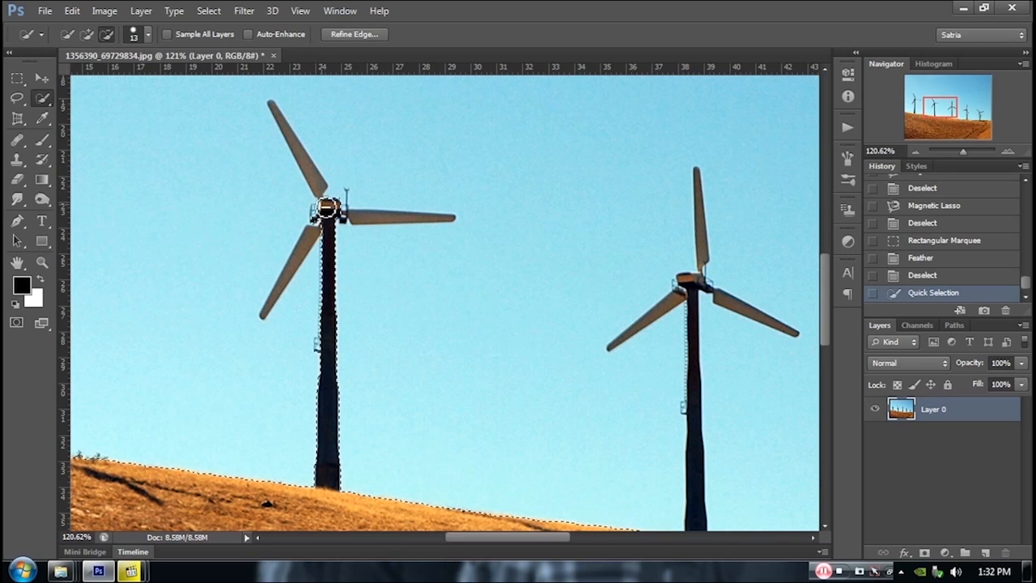
pyautogui.moveTo(317, 188)
pyautogui.mouseDown()
pyautogui.moveTo(323, 218)
pyautogui.moveTo(302, 257)
pyautogui.moveTo(335, 223)
pyautogui.moveTo(451, 225)
pyautogui.moveTo(410, 239)
pyautogui.mouseUp()
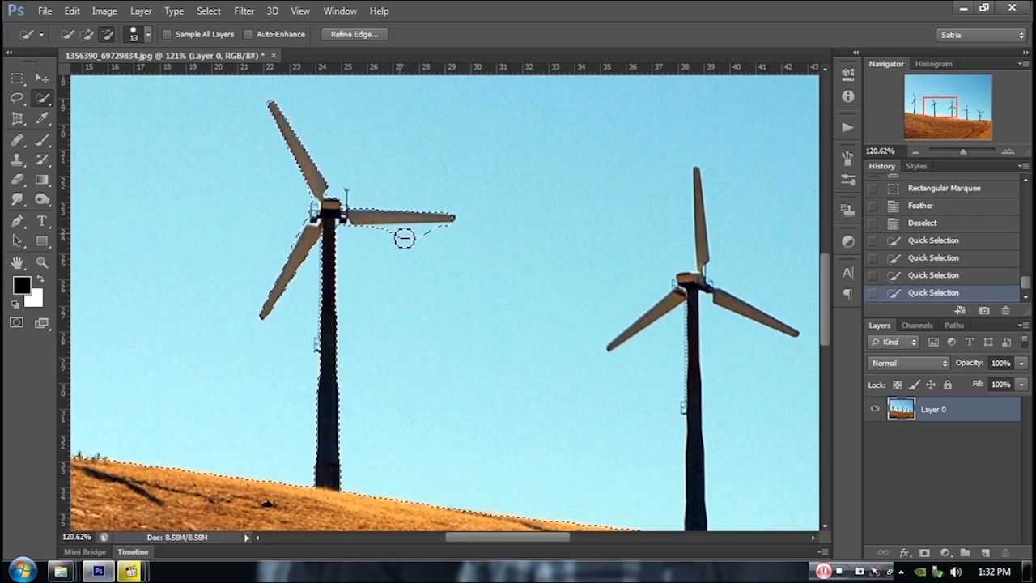
# Restore the Quick Selection add mode and refine the sky selection beneath the second turbine's horizontal blade by adding and subtracting small areas
pyautogui.click(87, 34)
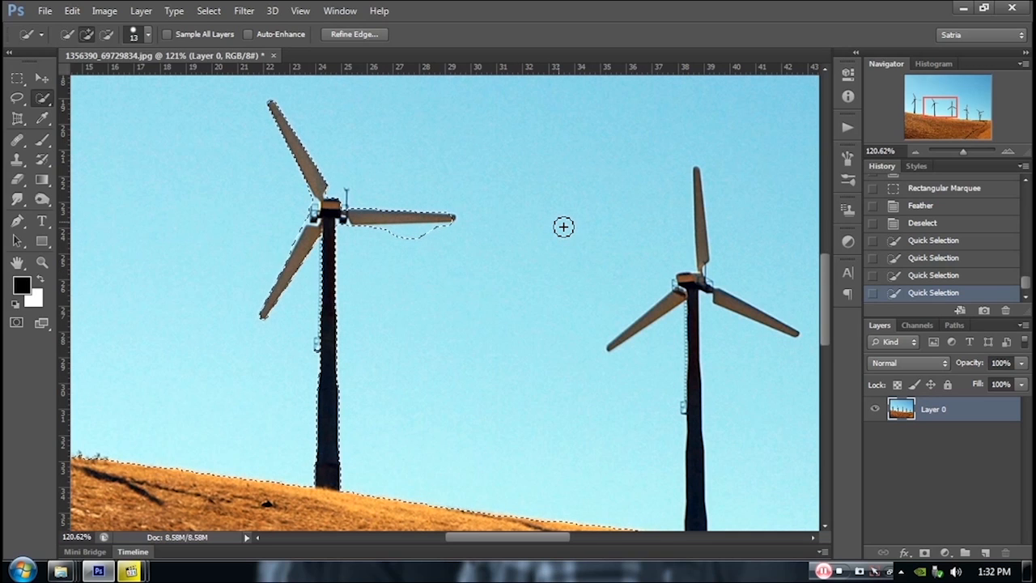
pyautogui.press('alt')
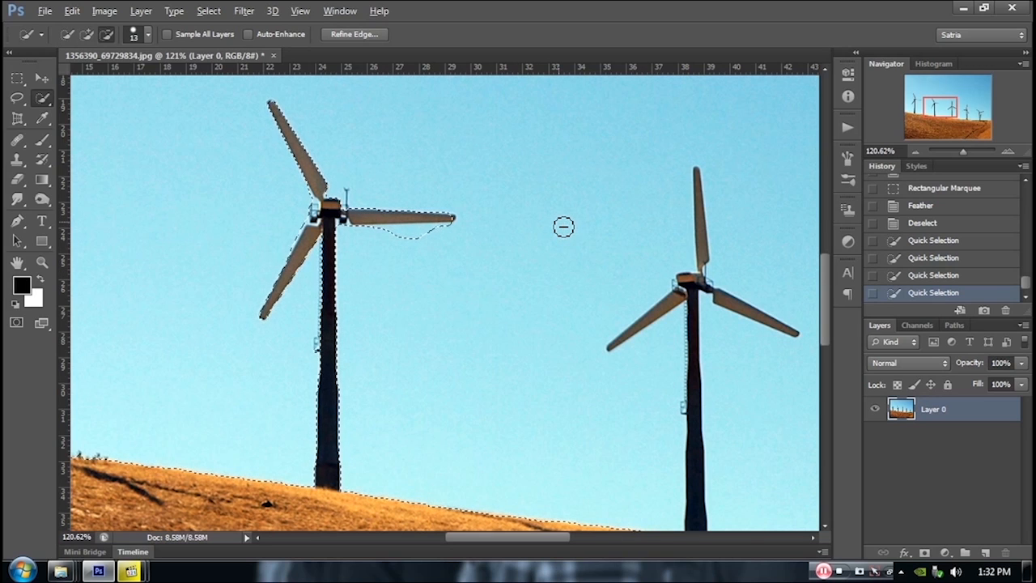
pyautogui.keyDown('alt'); pyautogui.click(421, 228); pyautogui.keyUp('alt')
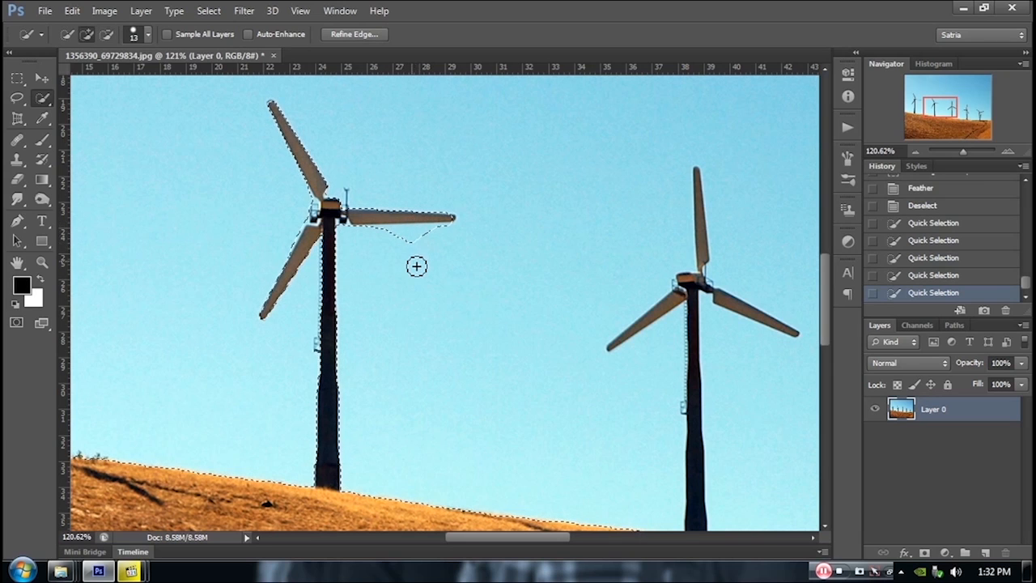
pyautogui.keyDown('alt'); pyautogui.click(419, 236); pyautogui.keyUp('alt')
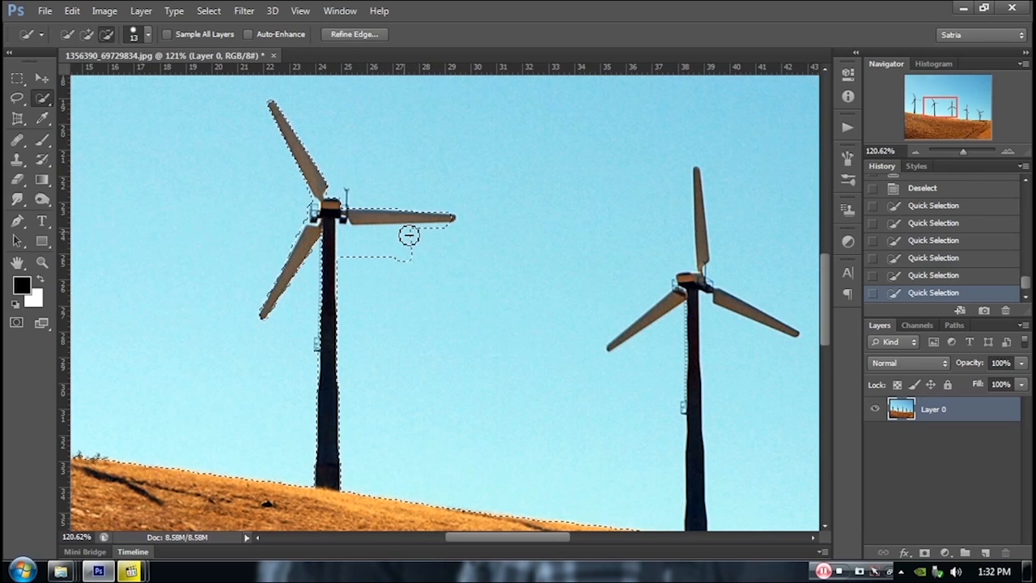
pyautogui.keyDown('alt'); pyautogui.click(409, 234); pyautogui.keyUp('alt')
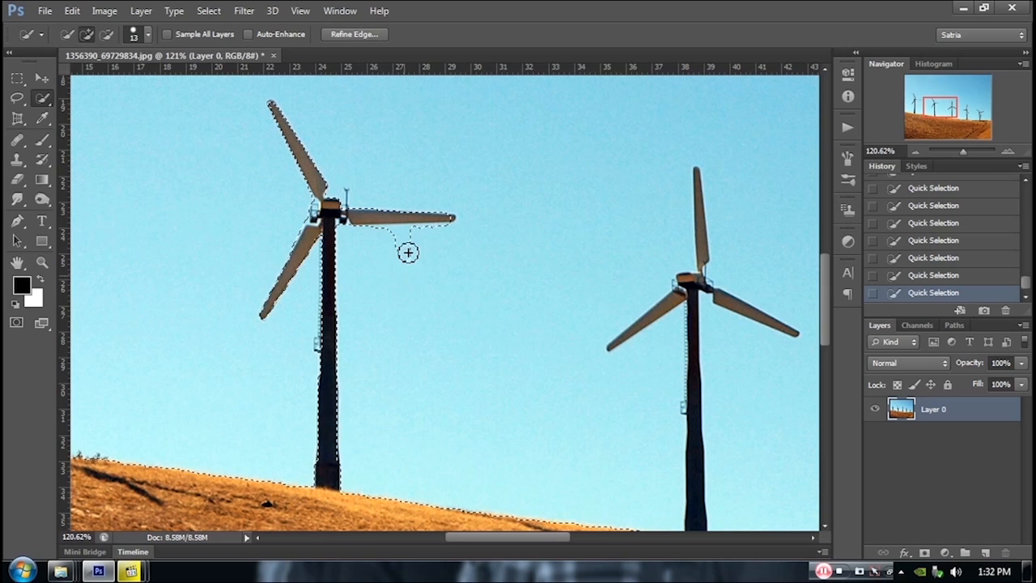
pyautogui.moveTo(750, 373); pyautogui.dragTo(553, 234)
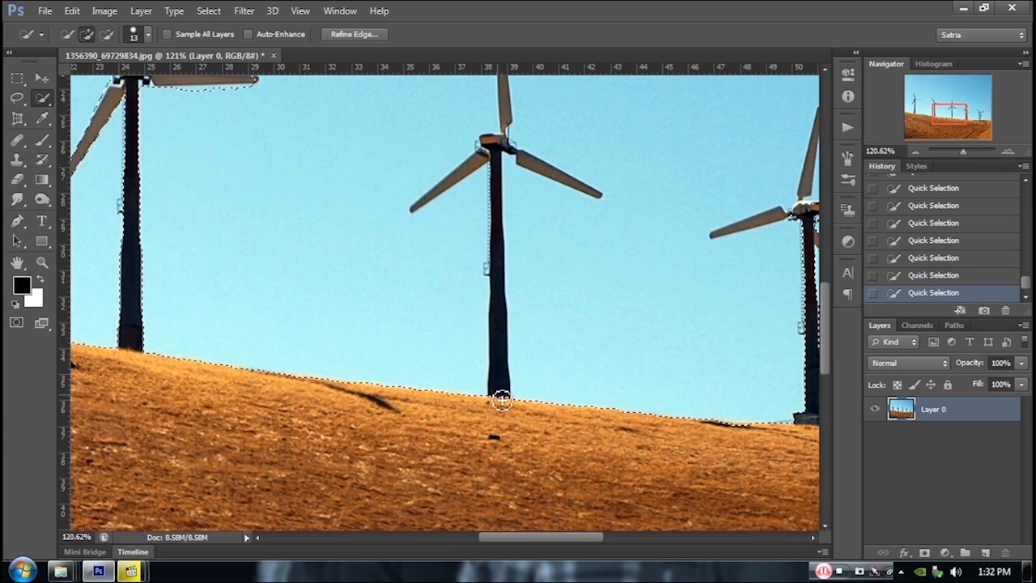
pyautogui.scroll(-5, 474, 248)
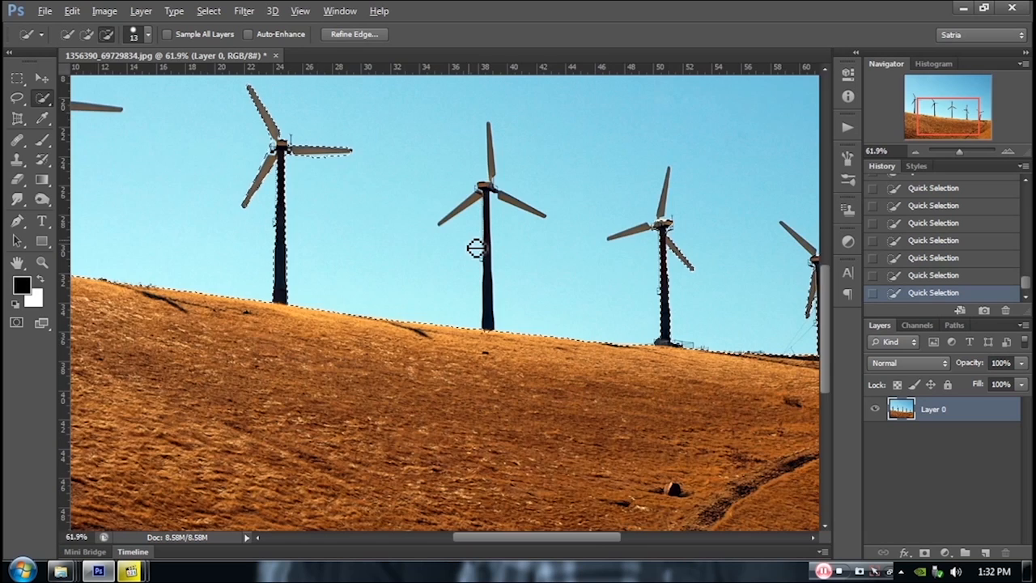
pyautogui.scroll(-1, 477, 250)
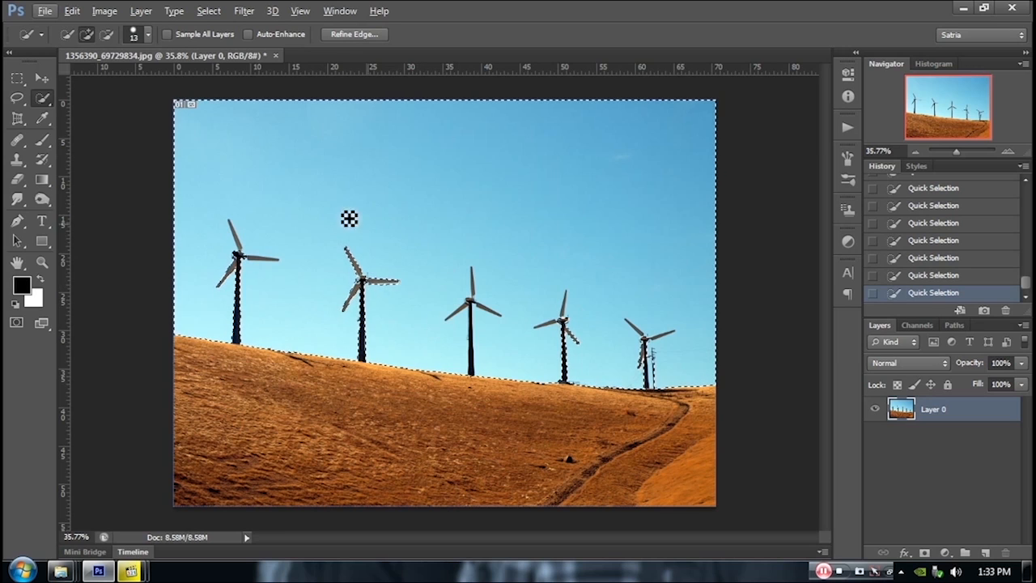
# Switch from the Quick Selection tool to the Magic Wand tool and clear the existing sky selection
pyautogui.rightClick(47, 104)
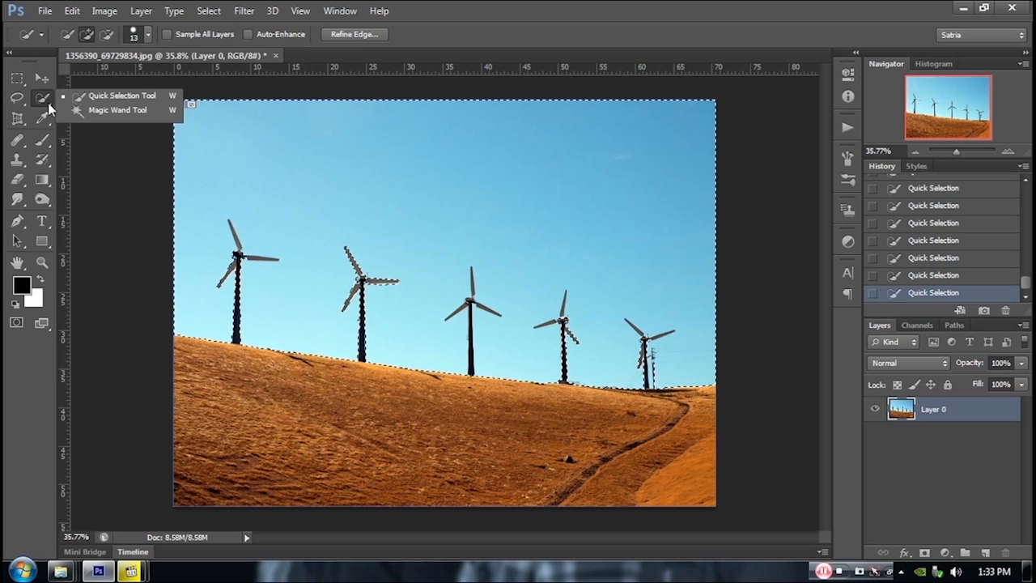
pyautogui.click(557, 22)
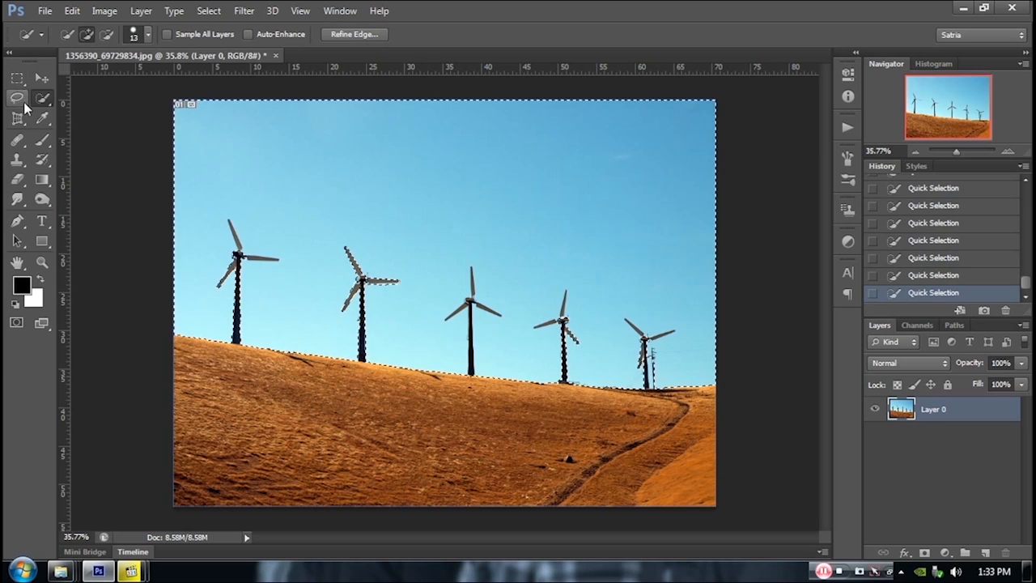
pyautogui.rightClick(50, 104)
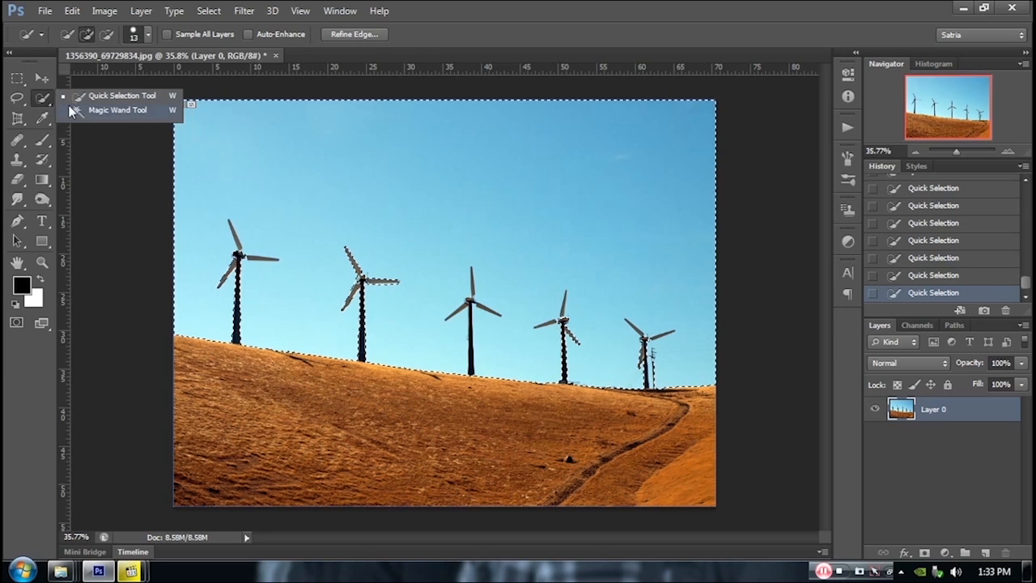
pyautogui.click(94, 112)
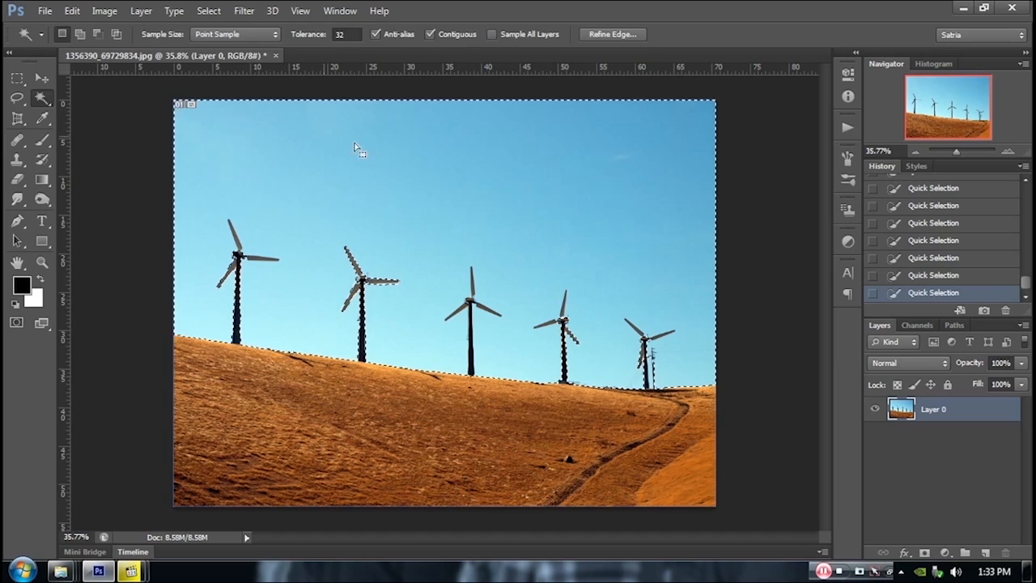
pyautogui.hotkey('ctrl', 'd')
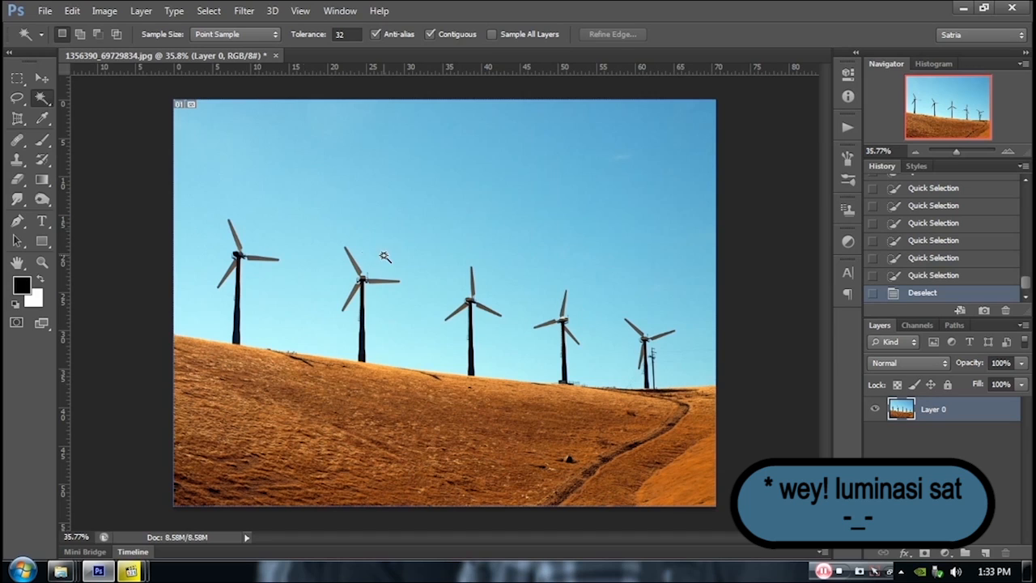
# Select the sky with the Magic Wand, adding the lower sky around the turbines and the image's upper-right corner to the selection
pyautogui.click(437, 152)
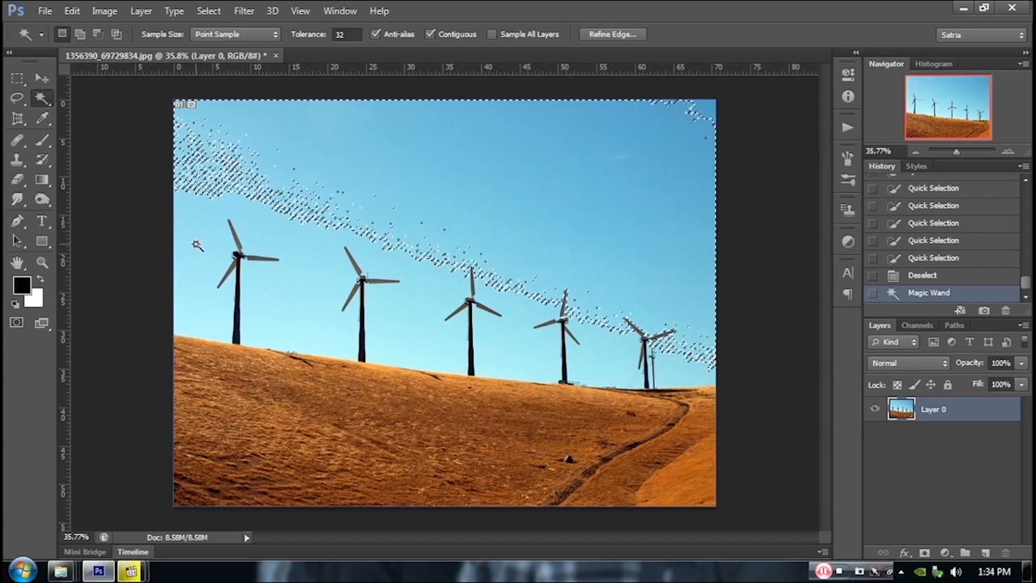
pyautogui.press('shift')
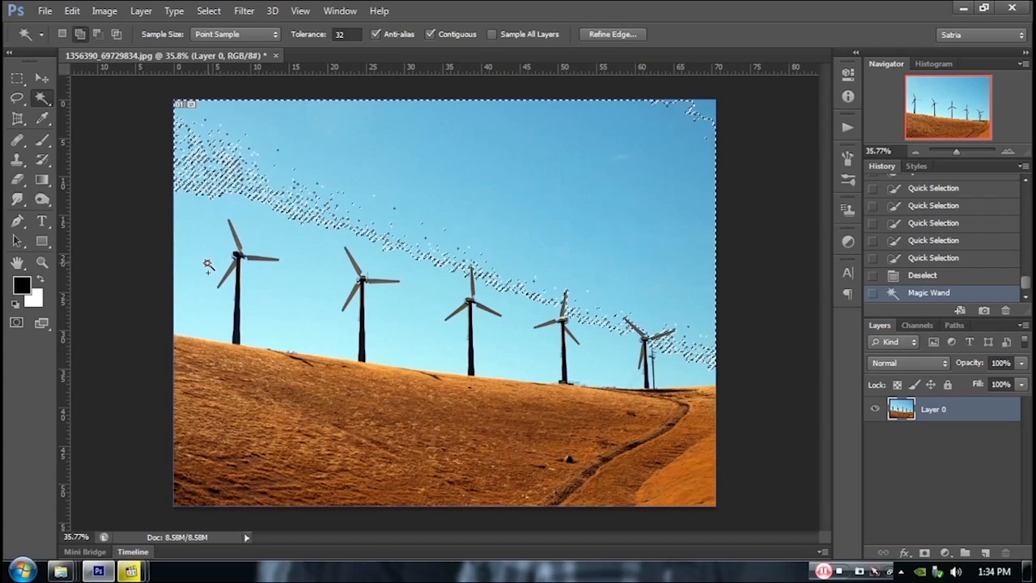
pyautogui.press('shift')
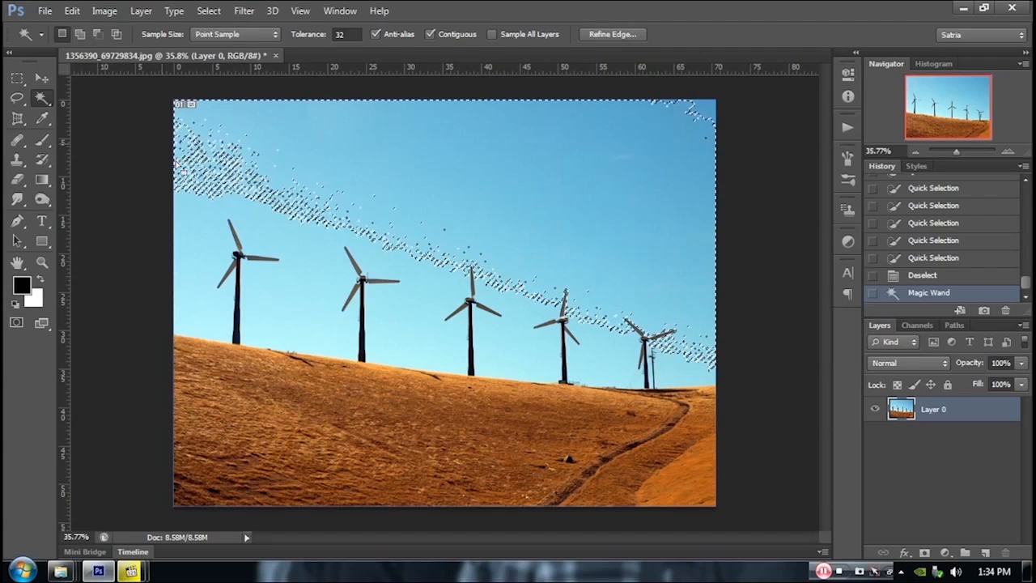
pyautogui.press('shift')
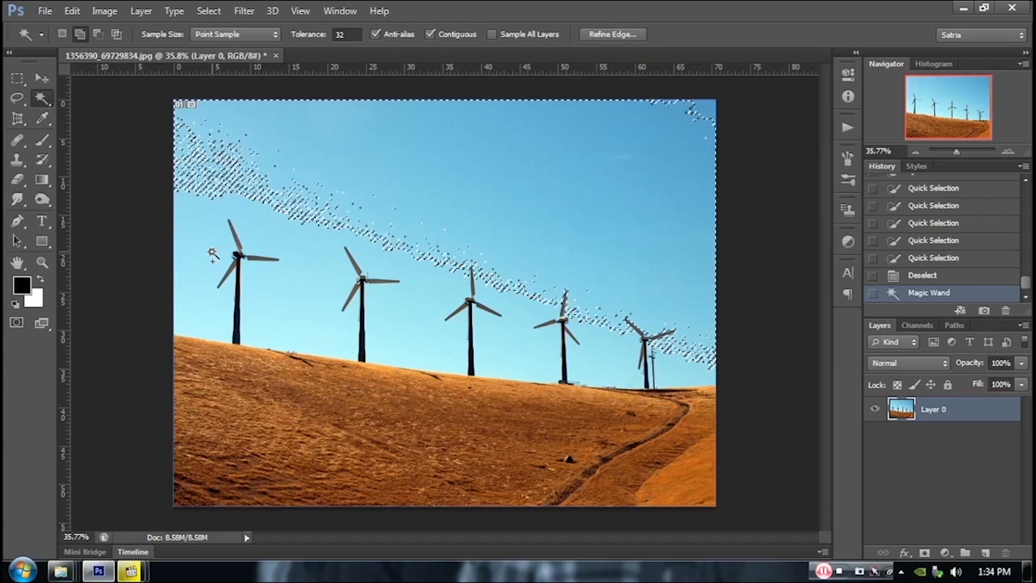
pyautogui.keyDown('shift'); pyautogui.click(212, 245); pyautogui.keyUp('shift')
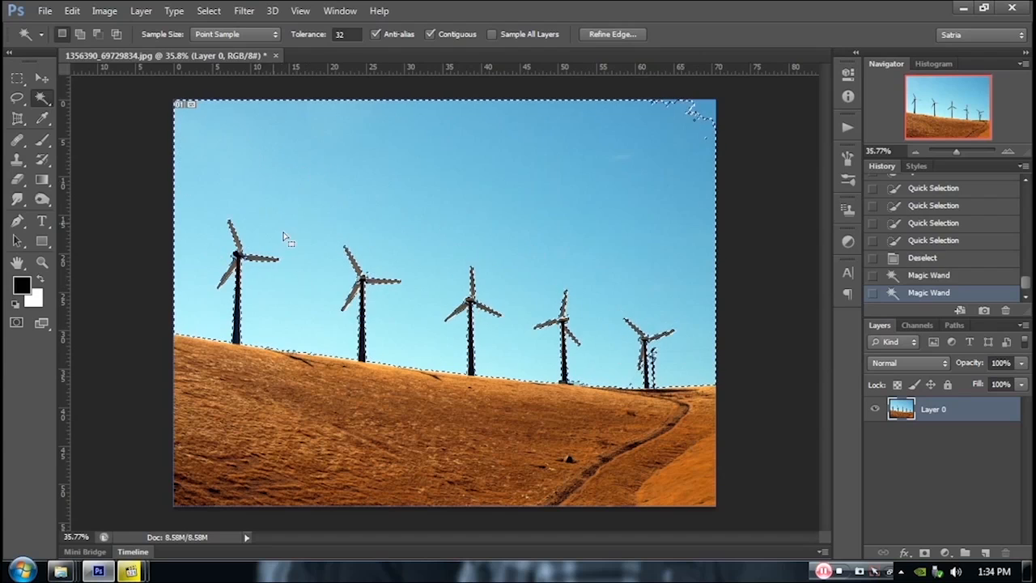
pyautogui.keyDown('shift'); pyautogui.click(704, 111); pyautogui.keyUp('shift')
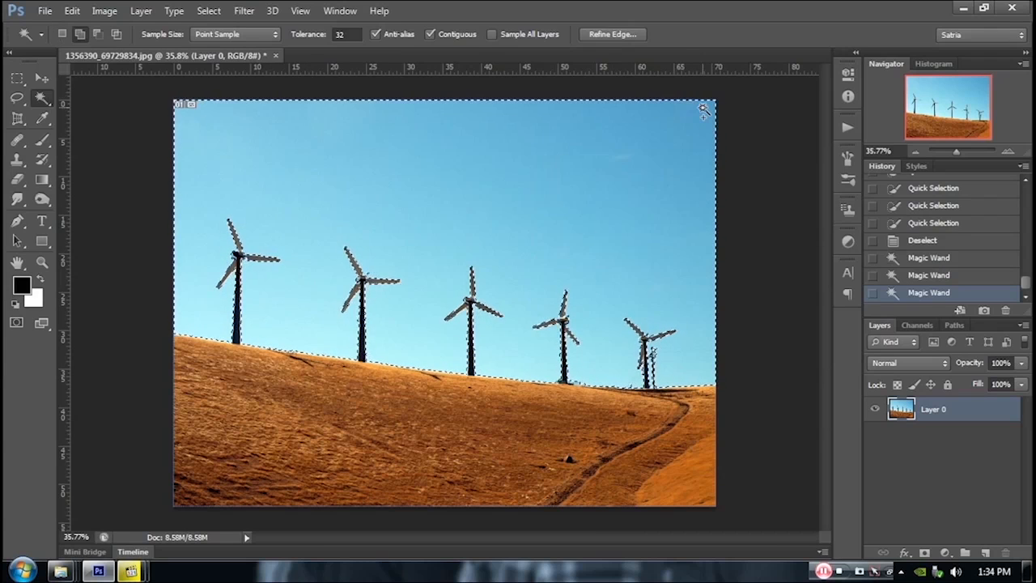
pyautogui.scroll(2, 553, 315)
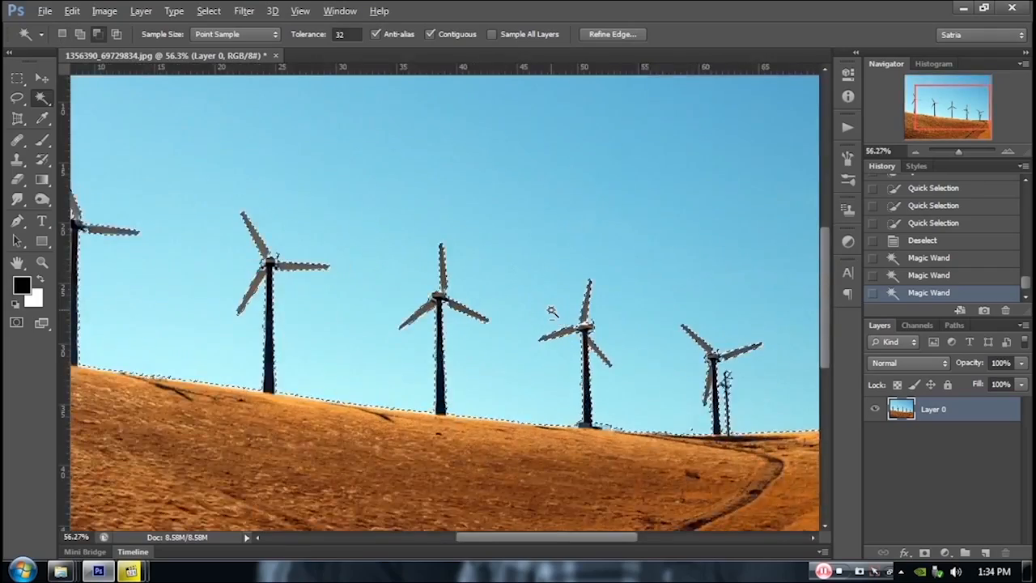
pyautogui.scroll(2, 553, 316)
pyautogui.scroll(-3, 551, 312)
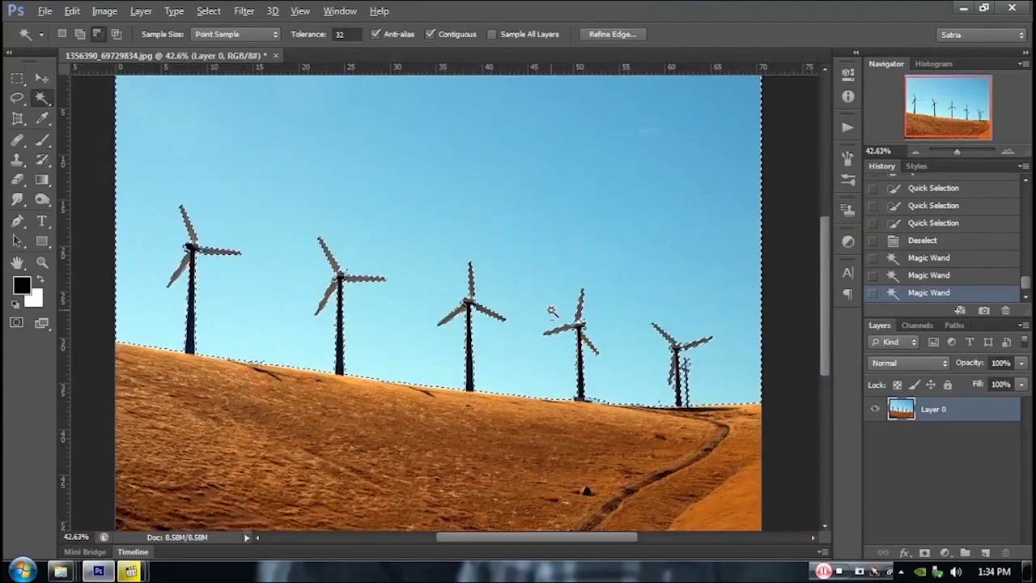
pyautogui.scroll(-1, 551, 312)
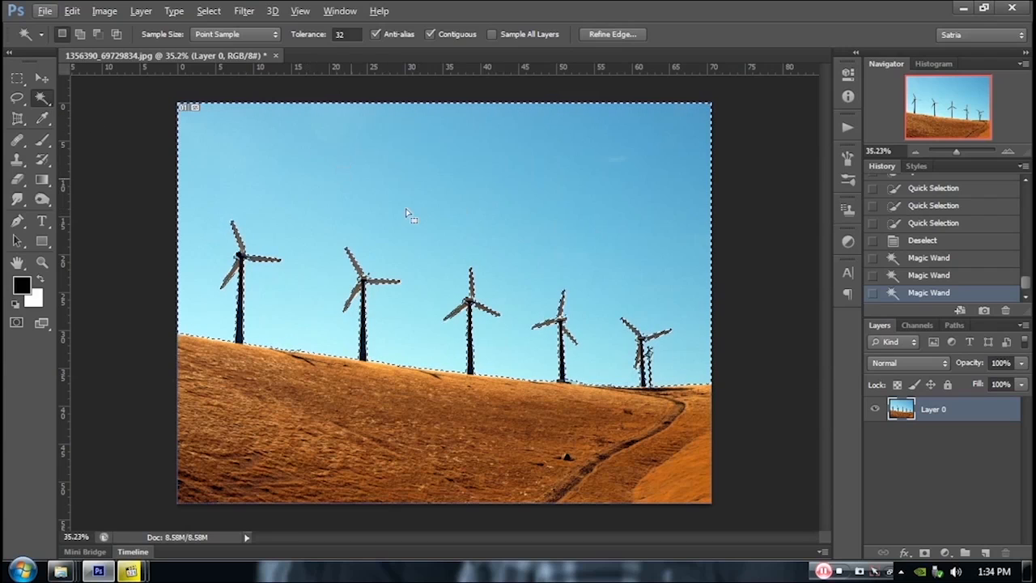
# Activate the Crop tool, deselect the sky, and reactivate the tool so the crop frame covers the entire image
pyautogui.click(21, 128)
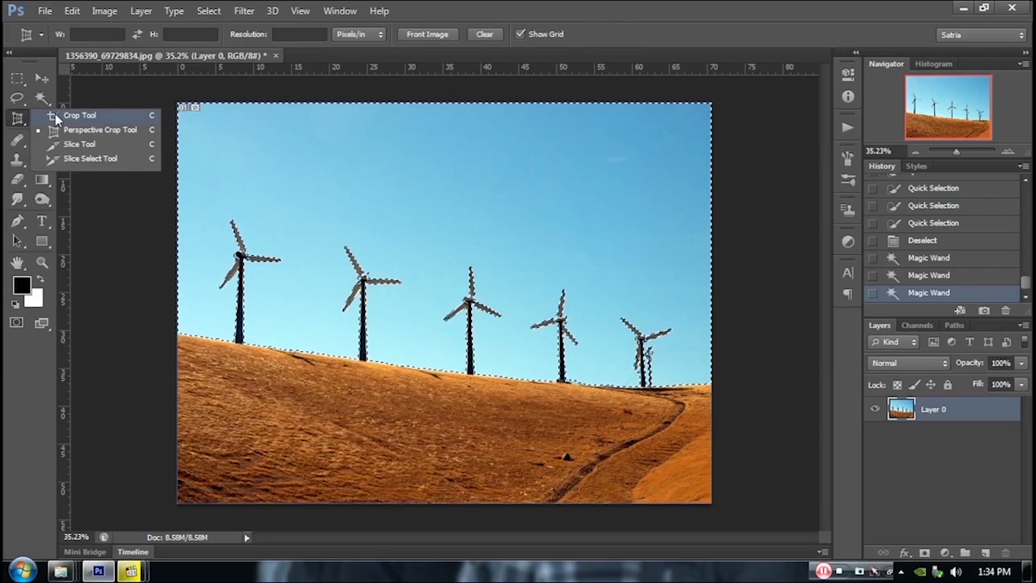
pyautogui.click(55, 118)
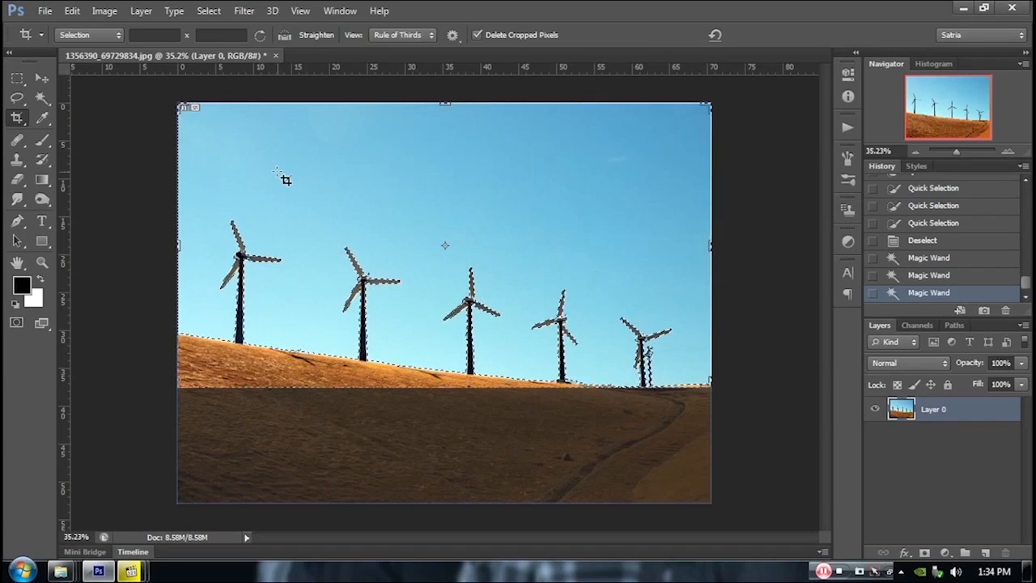
pyautogui.hotkey('ctrl', 'd')
pyautogui.press('ctrl')
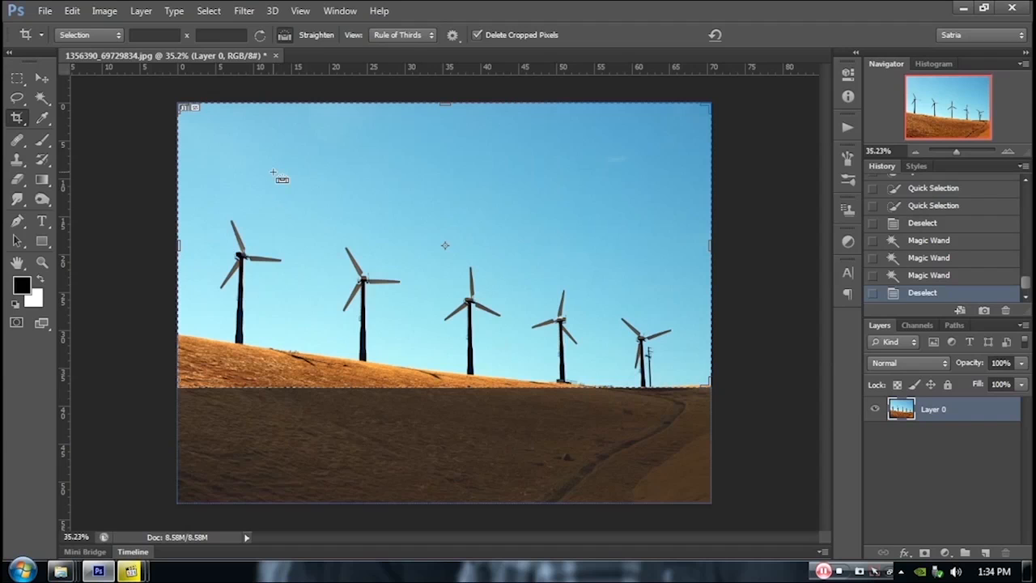
pyautogui.click(40, 78)
pyautogui.click(16, 117)
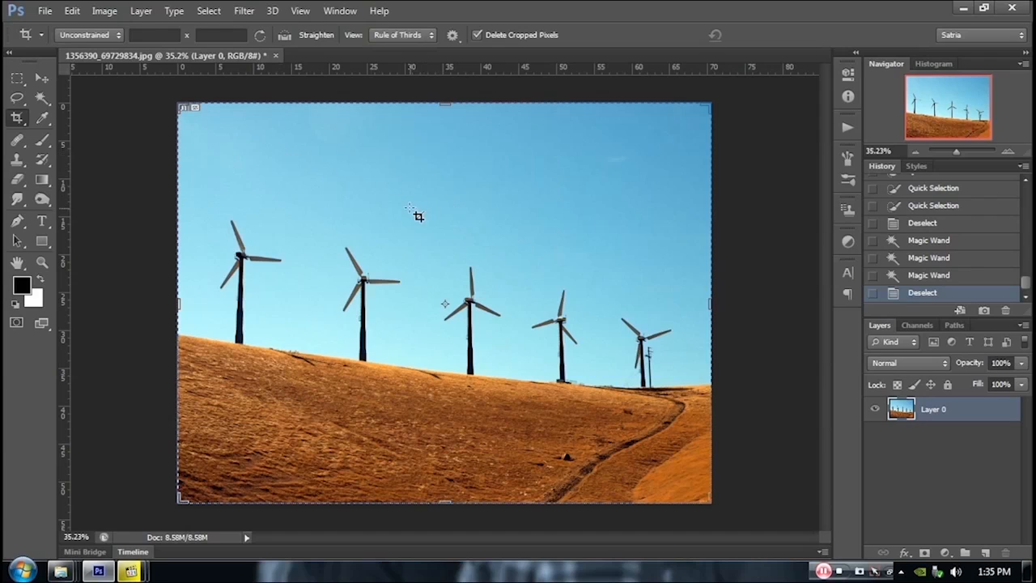
# Try cropping the photo to a tall, narrow frame around the second turbine twice, undoing each crop
pyautogui.moveTo(322, 233); pyautogui.dragTo(420, 396)
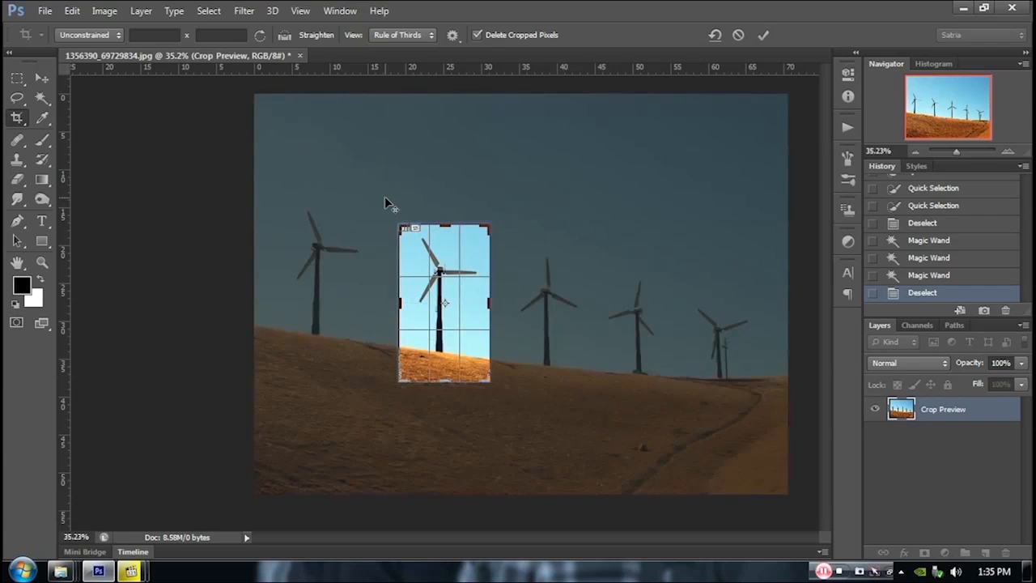
pyautogui.press('Return')
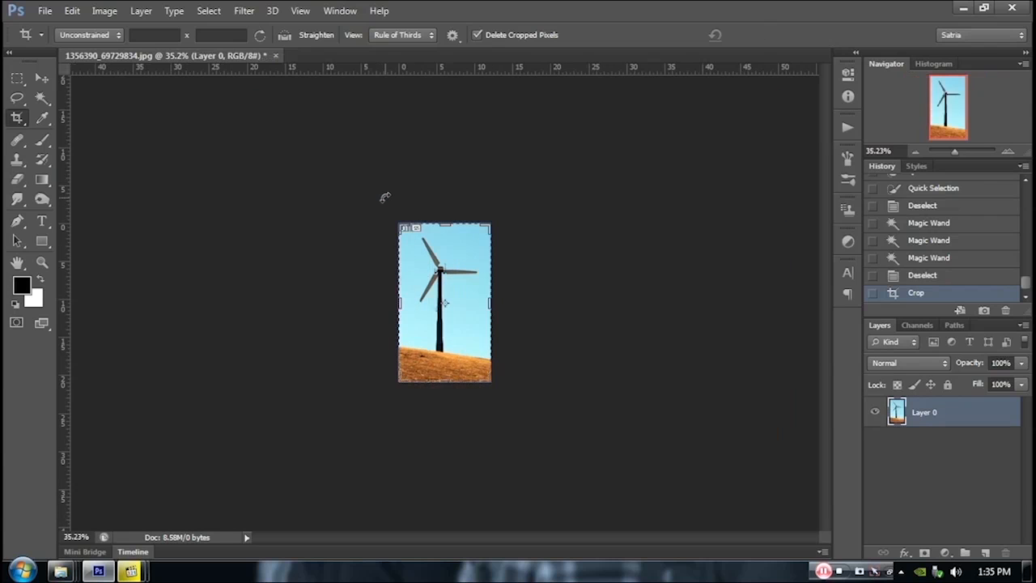
pyautogui.hotkey('ctrl', 'z')
pyautogui.moveTo(325, 225); pyautogui.dragTo(416, 384)
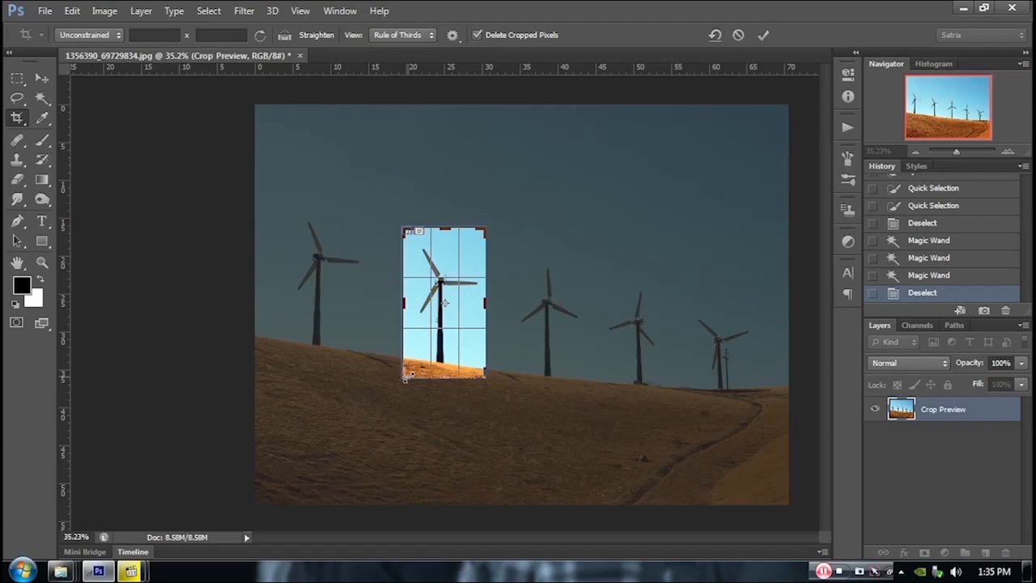
pyautogui.press('Return')
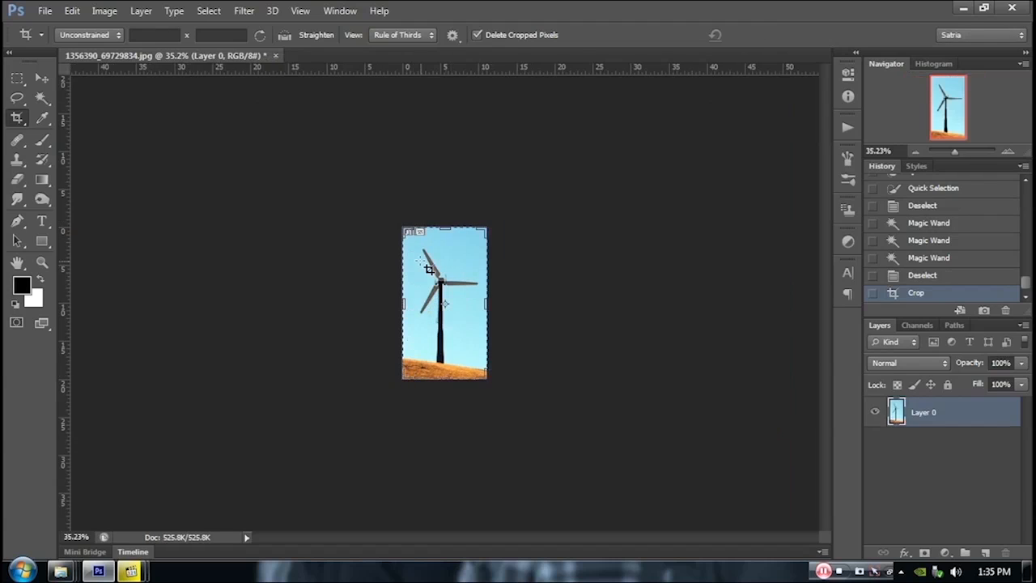
pyautogui.scroll(8, 420, 261)
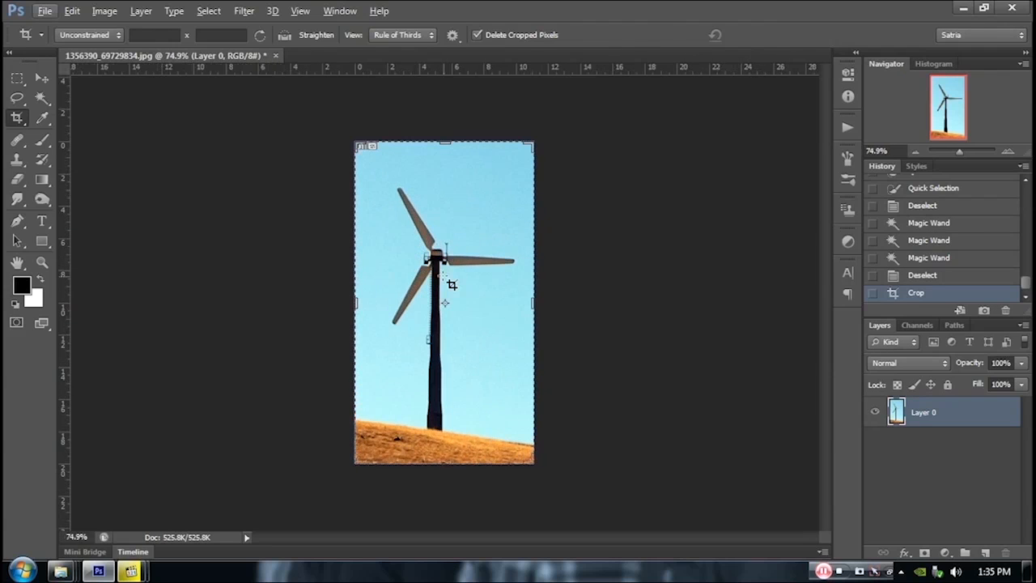
pyautogui.hotkey('ctrl', 'z')
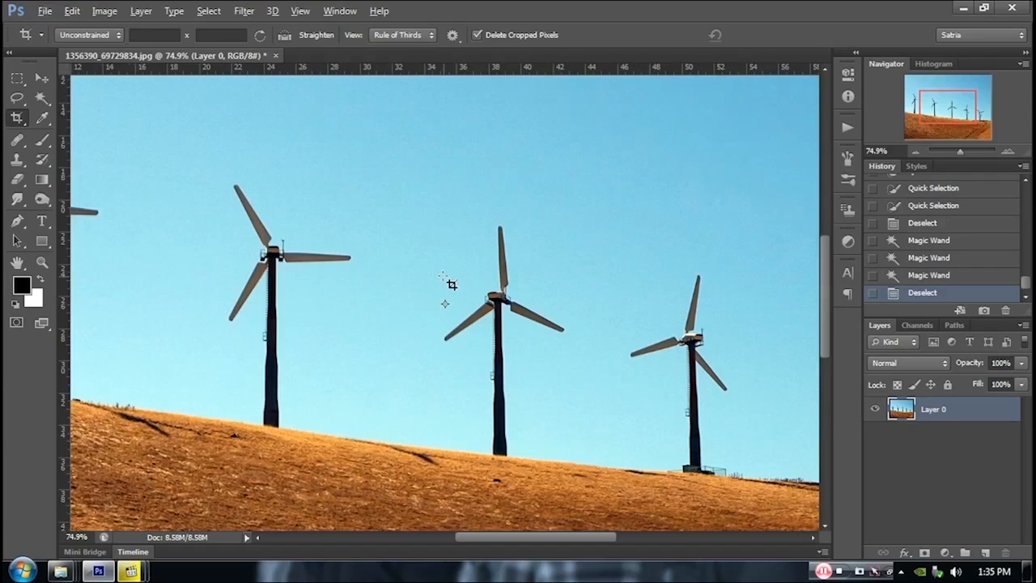
# Try a wider crop around the four right-hand turbines and restore the full image
pyautogui.scroll(-6, 451, 284)
pyautogui.scroll(4, 353, 231)
pyautogui.moveTo(305, 198); pyautogui.dragTo(711, 427)
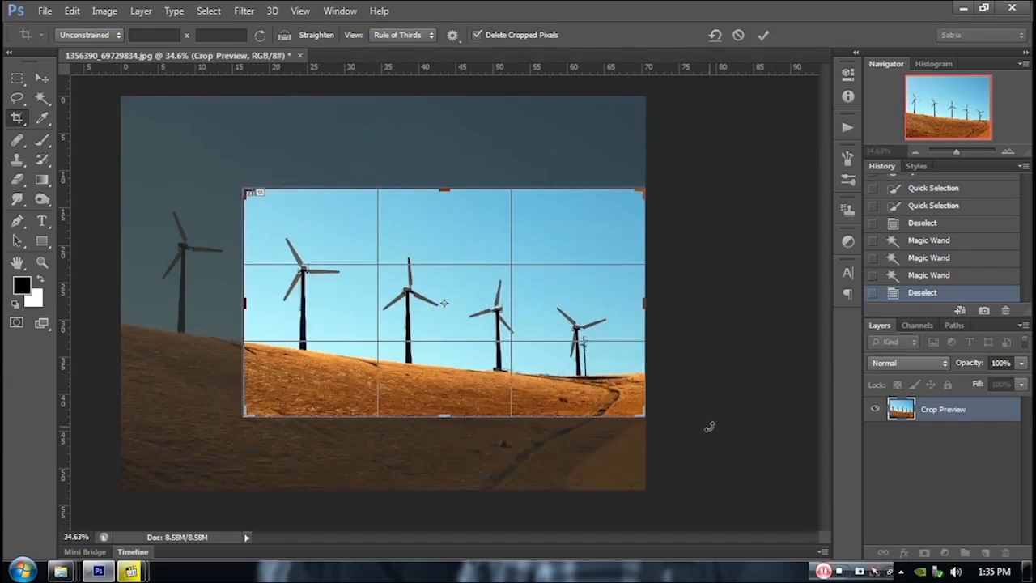
pyautogui.press('Return')
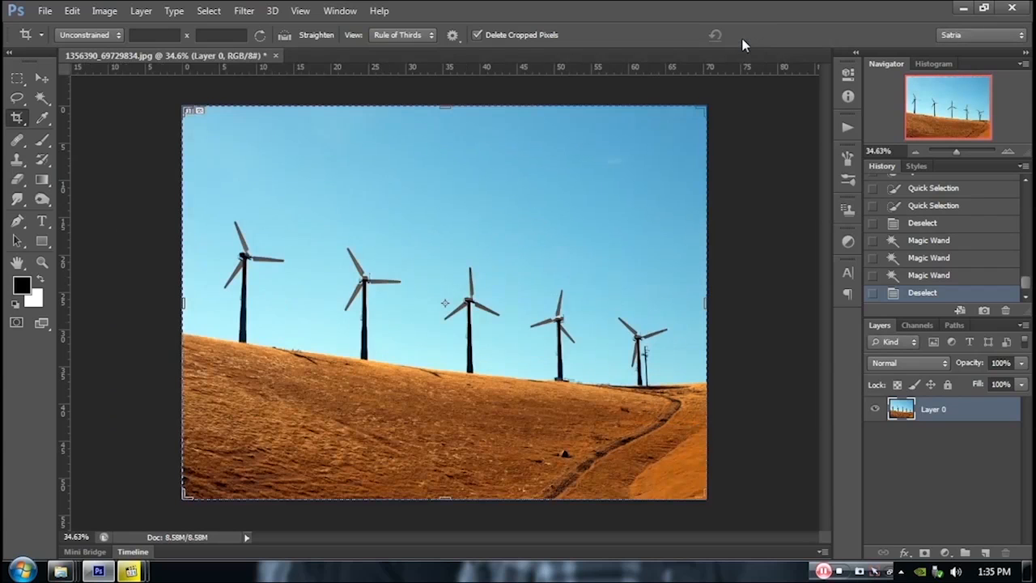
# Try a perspective crop over the sky and middle turbines with the frame's right corners pulled inward, and undo it
pyautogui.rightClick(27, 121)
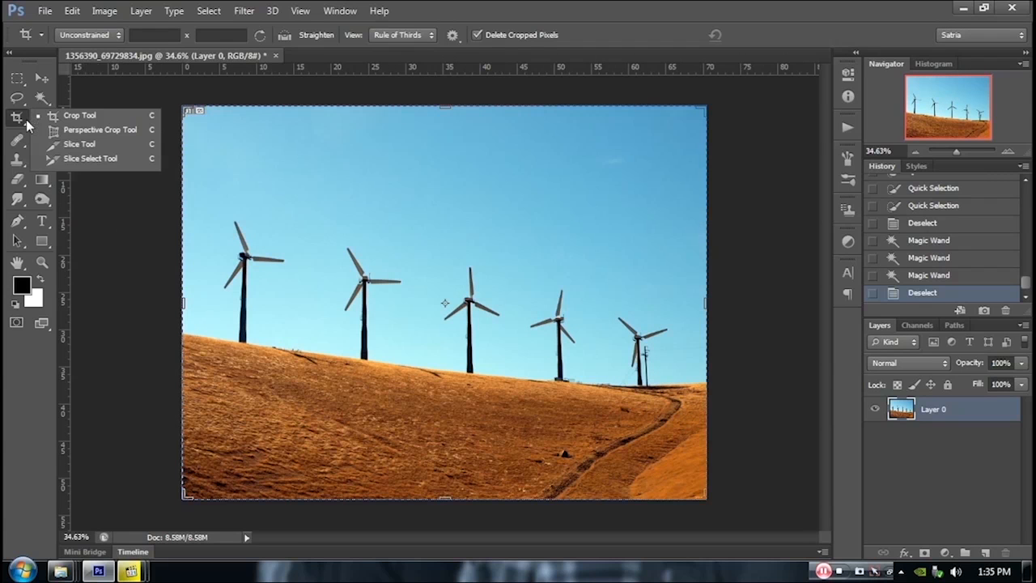
pyautogui.click(85, 129)
pyautogui.moveTo(284, 143)
pyautogui.mouseDown()
pyautogui.moveTo(361, 220)
pyautogui.moveTo(593, 354)
pyautogui.mouseUp()
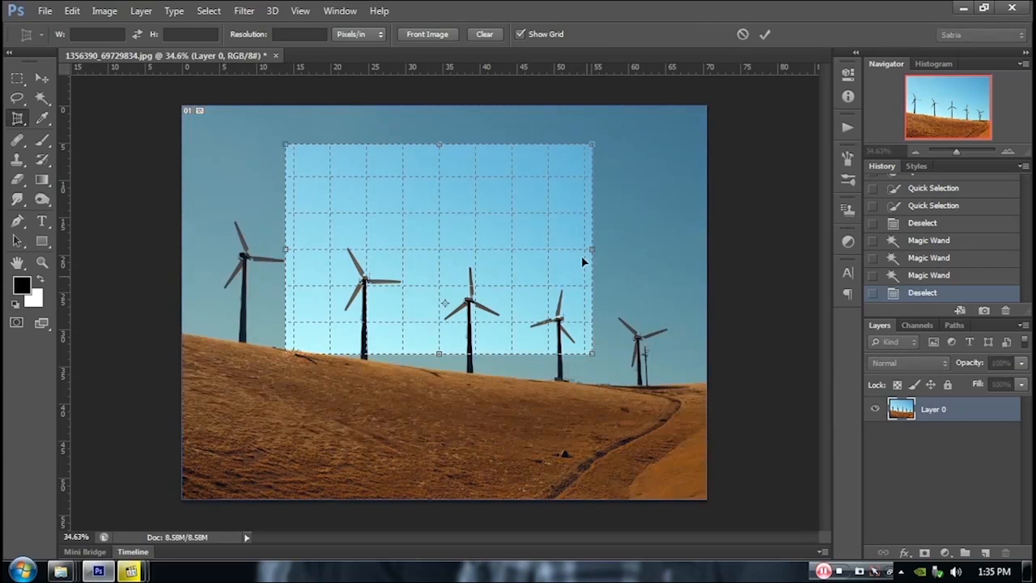
pyautogui.moveTo(592, 151); pyautogui.dragTo(562, 176)
pyautogui.moveTo(592, 359); pyautogui.dragTo(529, 316)
pyautogui.moveTo(562, 177); pyautogui.dragTo(527, 186)
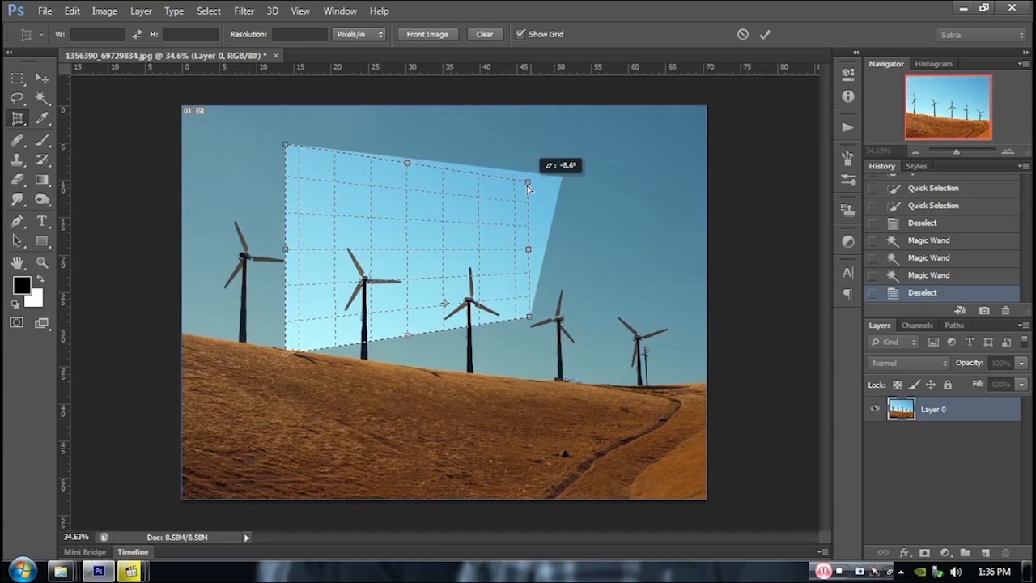
pyautogui.press('Return')
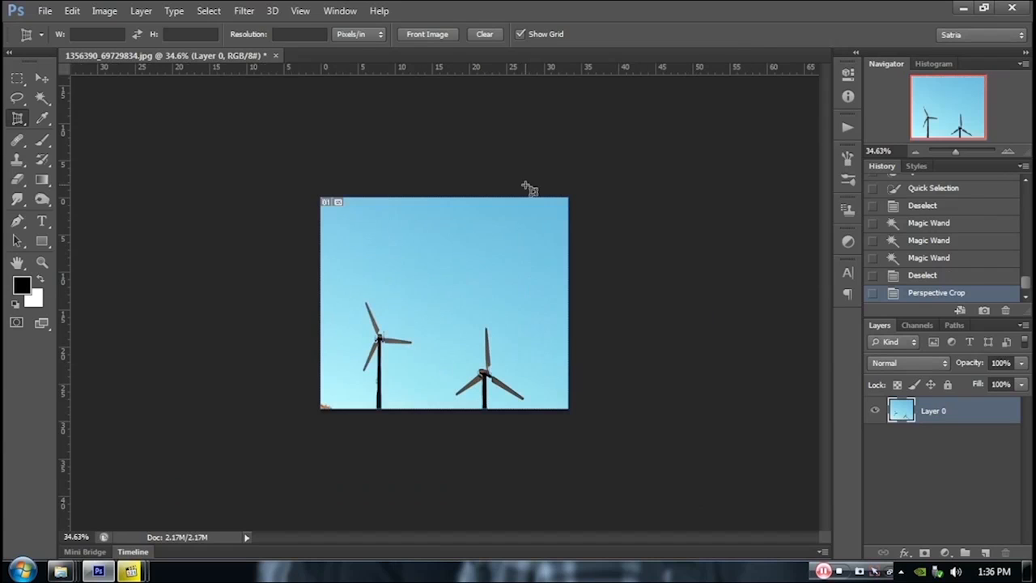
pyautogui.hotkey('ctrl', 'z')
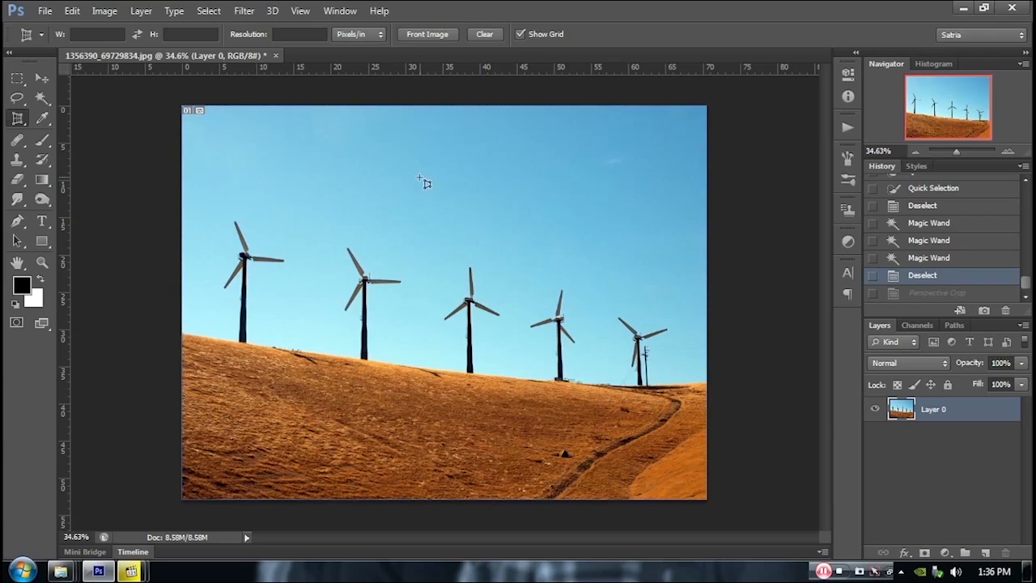
# Set up a small perspective crop frame in the sky above the third turbine, narrow its right side, and cancel it
pyautogui.rightClick(24, 123)
pyautogui.click(81, 129)
pyautogui.moveTo(403, 166); pyautogui.dragTo(588, 289)
pyautogui.moveTo(590, 172); pyautogui.dragTo(553, 183)
pyautogui.moveTo(590, 294); pyautogui.dragTo(536, 279)
pyautogui.moveTo(553, 189); pyautogui.dragTo(534, 196)
pyautogui.moveTo(537, 284); pyautogui.dragTo(531, 276)
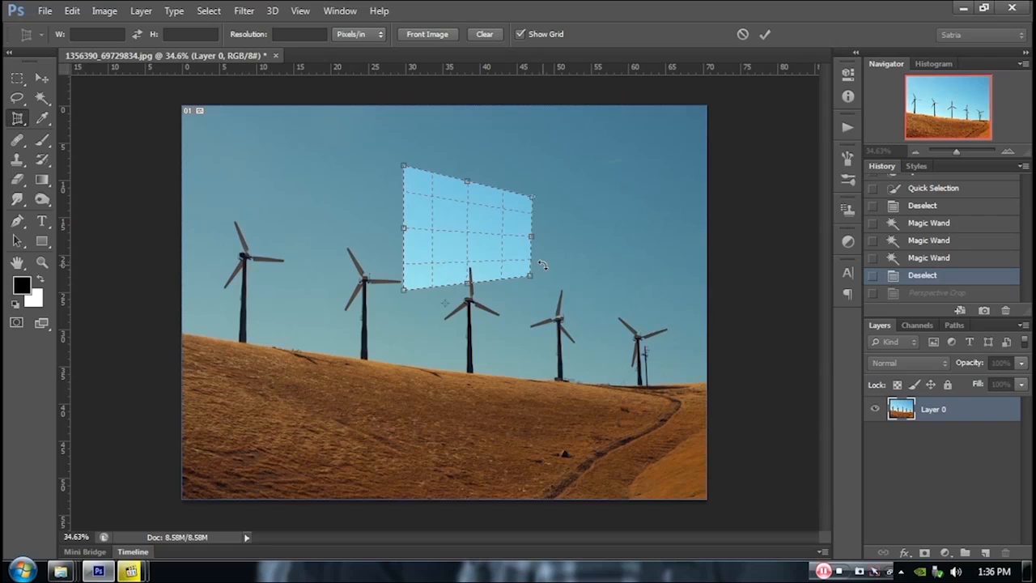
pyautogui.click(743, 33)
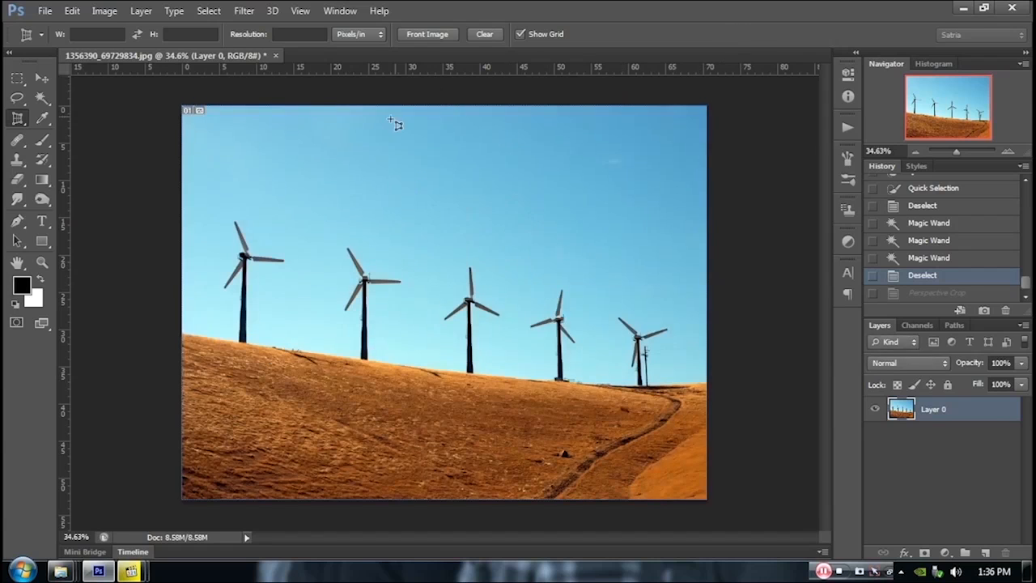
# Draw a perspective crop frame over the second turbine, taper it toward the right, and discard it
pyautogui.moveTo(318, 159); pyautogui.dragTo(499, 321)
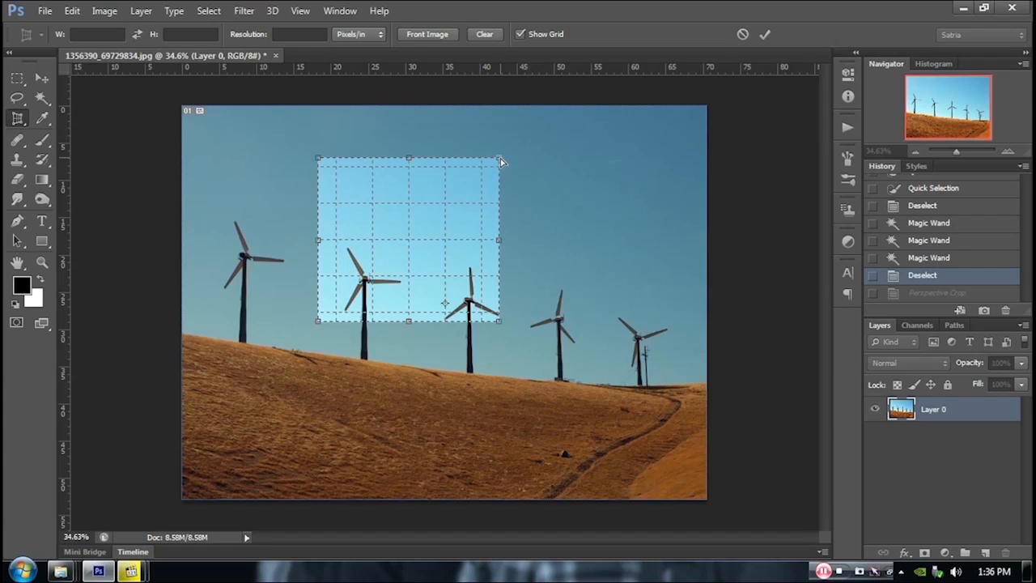
pyautogui.moveTo(502, 162); pyautogui.dragTo(455, 179)
pyautogui.moveTo(498, 321); pyautogui.dragTo(454, 288)
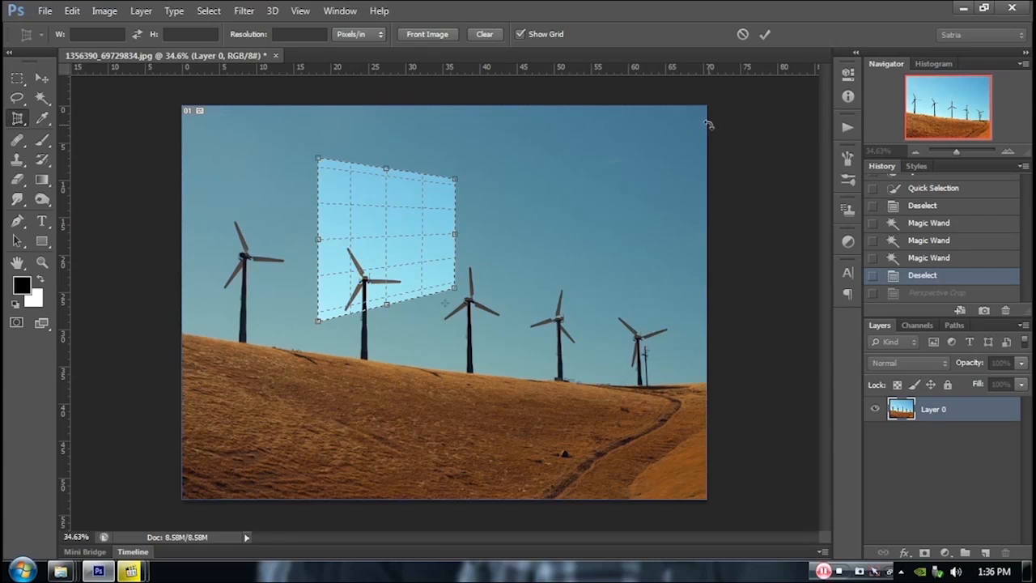
pyautogui.click(742, 34)
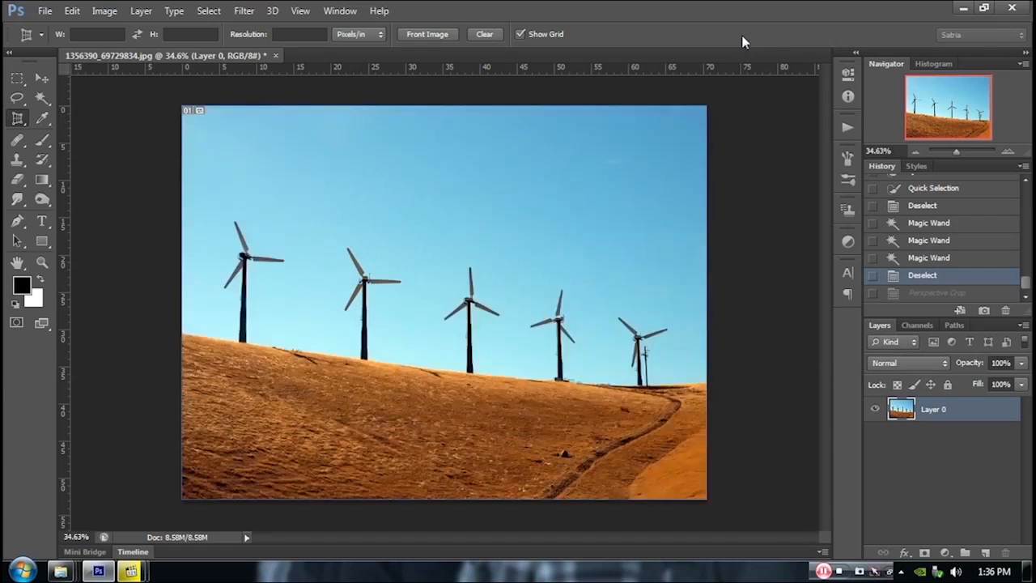
# Draw a rectangular slice with the Slice tool over the sky around the second and third turbines
pyautogui.click(12, 123)
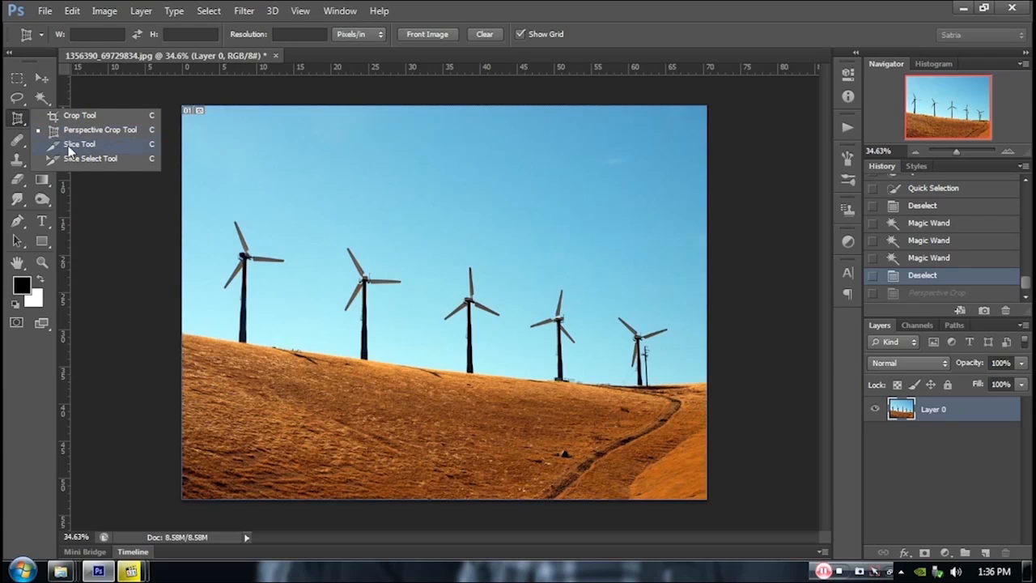
pyautogui.click(90, 159)
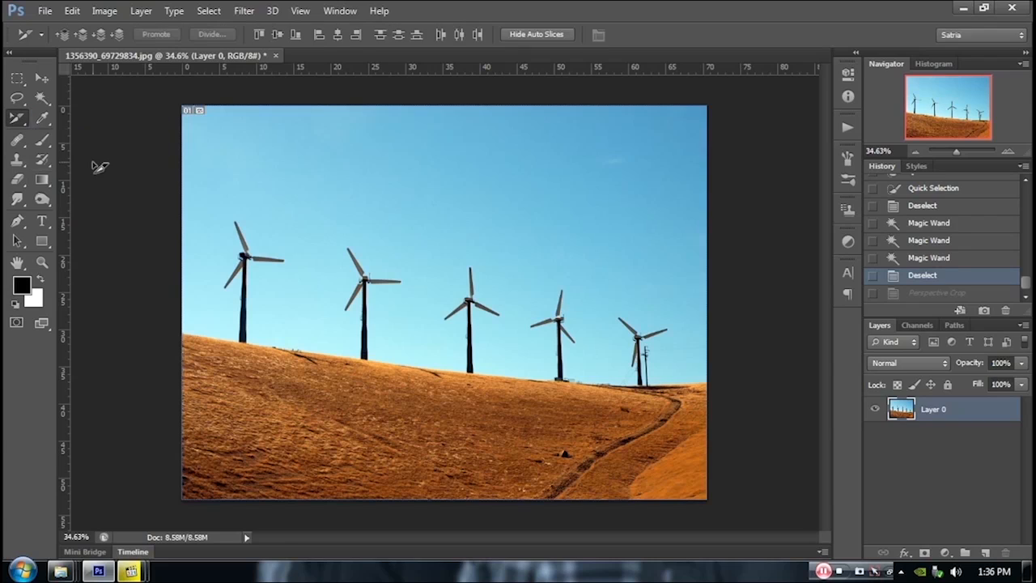
pyautogui.click(27, 128)
pyautogui.click(78, 144)
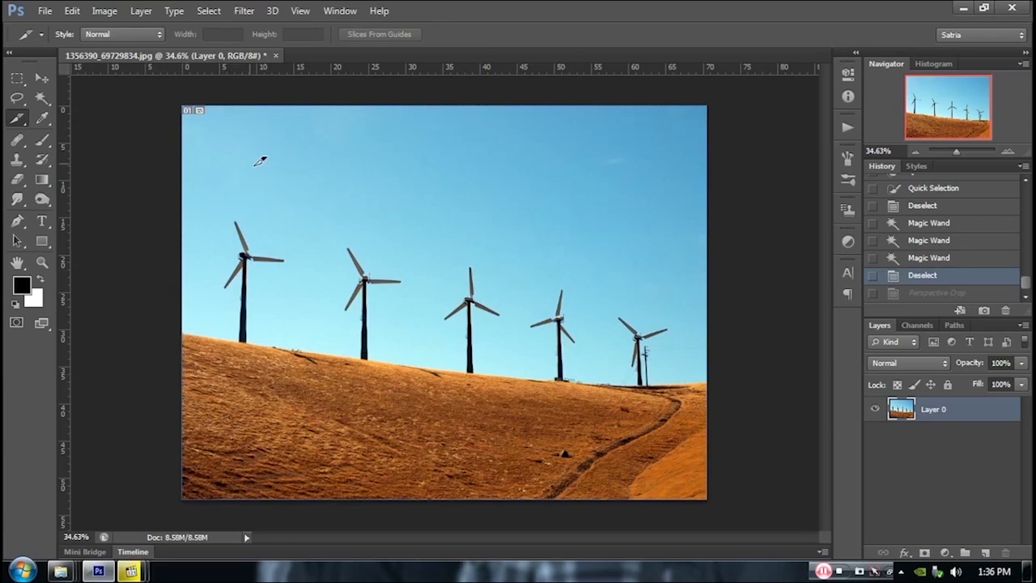
pyautogui.moveTo(254, 167); pyautogui.dragTo(536, 324)
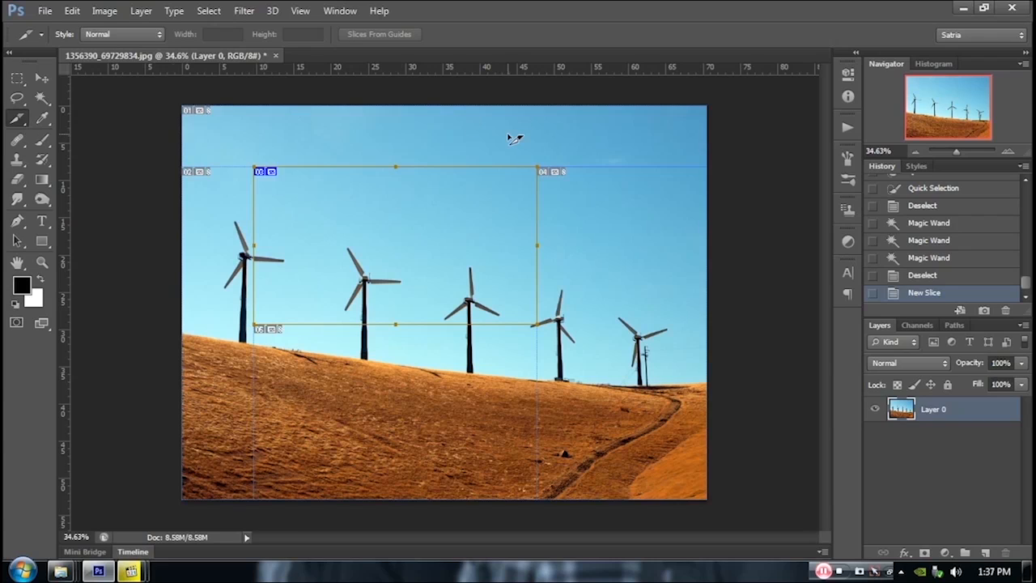
# Revert the image to the Deselect history state to remove the slice, keeping the Slice tool active
pyautogui.click(43, 77)
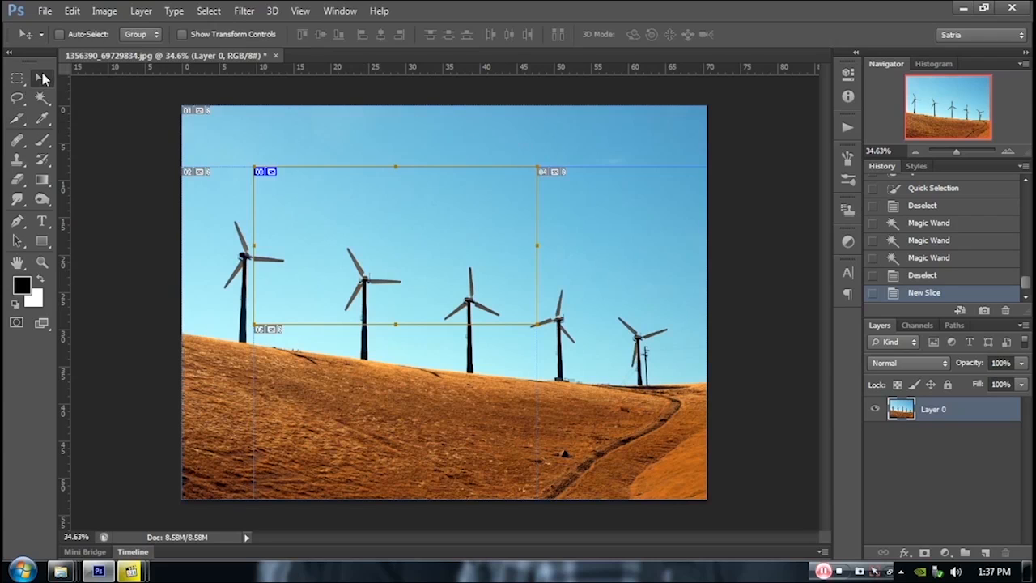
pyautogui.click(18, 119)
pyautogui.click(22, 124)
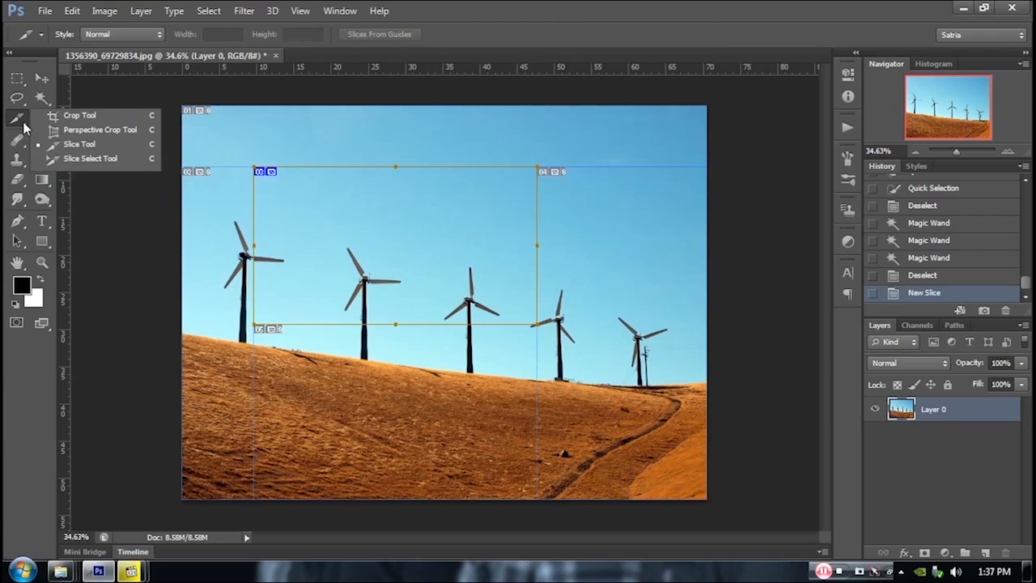
pyautogui.click(915, 279)
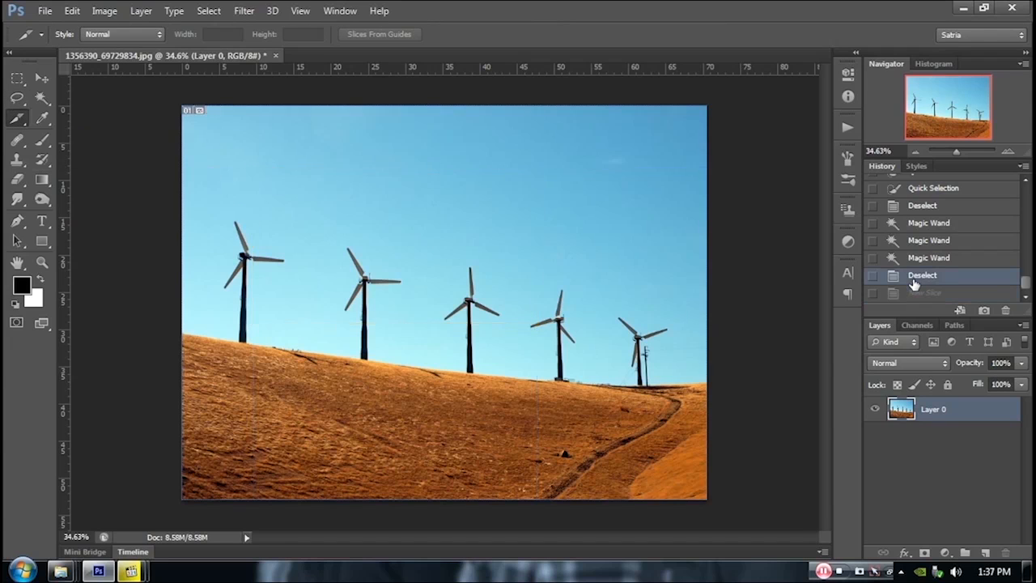
pyautogui.click(25, 129)
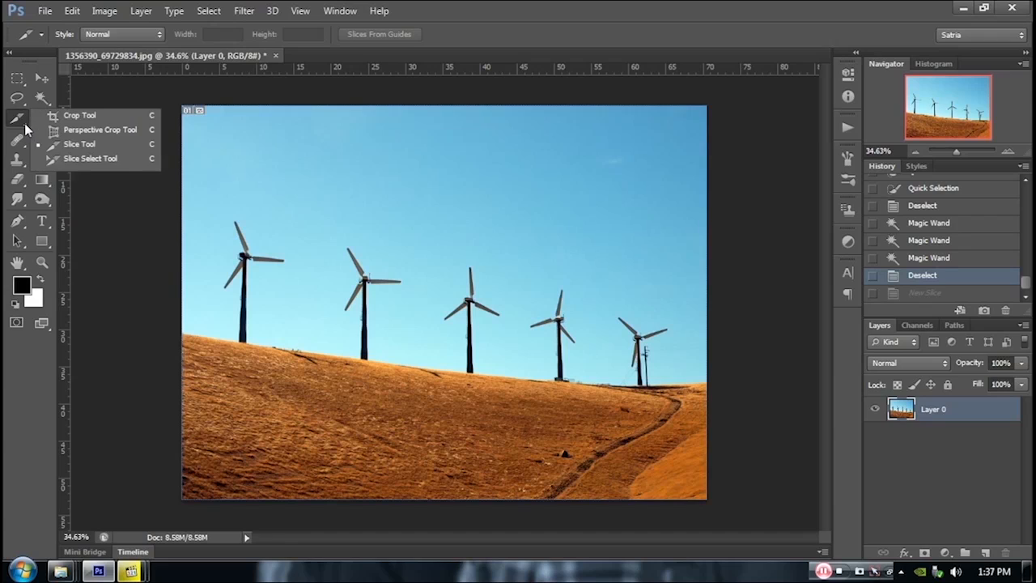
pyautogui.click(95, 146)
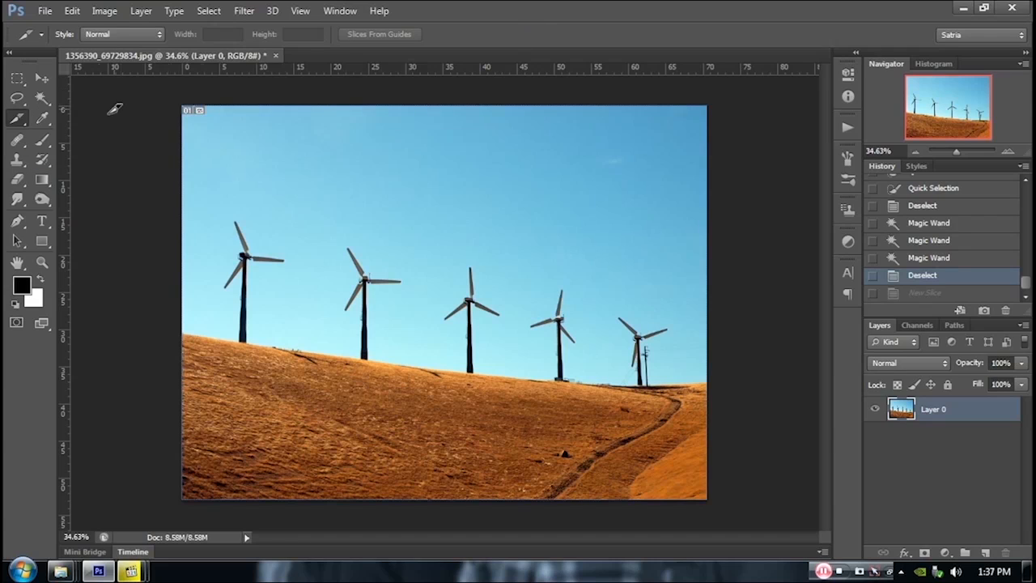
# Switch to the Crop tool, crop the photo around the three middle turbines, and undo the crop
pyautogui.rightClick(26, 123)
pyautogui.click(80, 117)
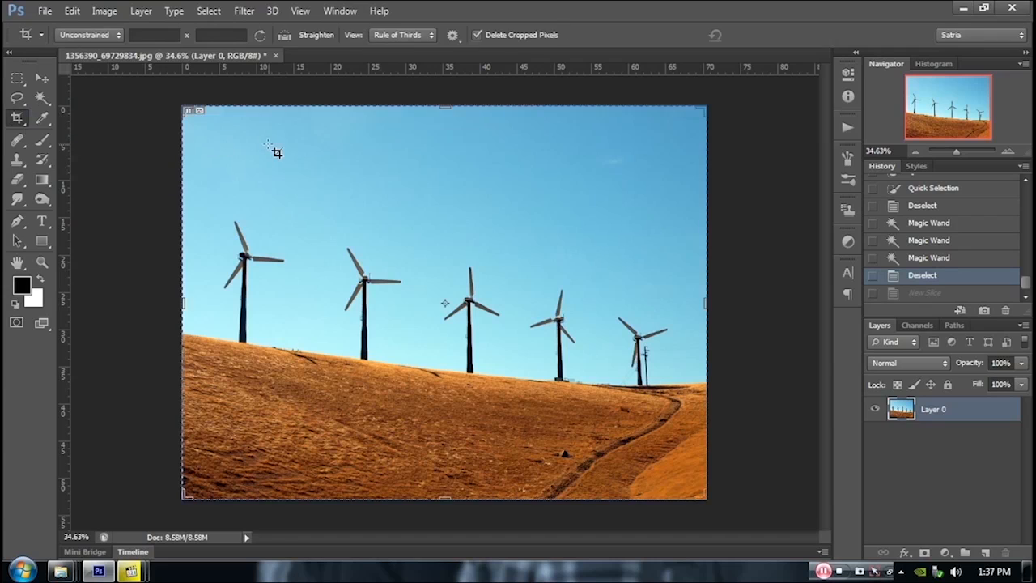
pyautogui.moveTo(276, 143); pyautogui.dragTo(639, 437)
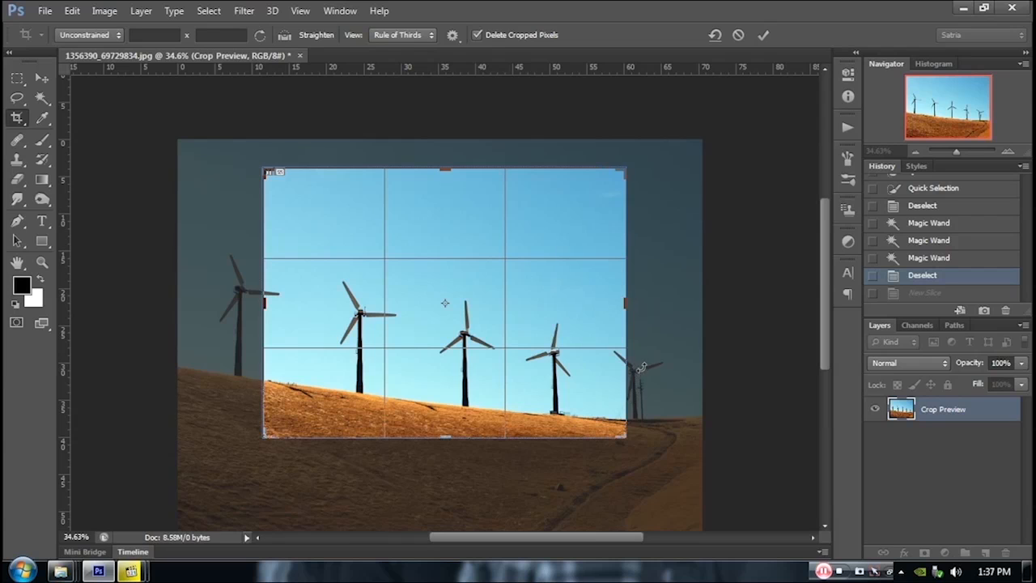
pyautogui.press('Return')
pyautogui.hotkey('ctrl', 'z')
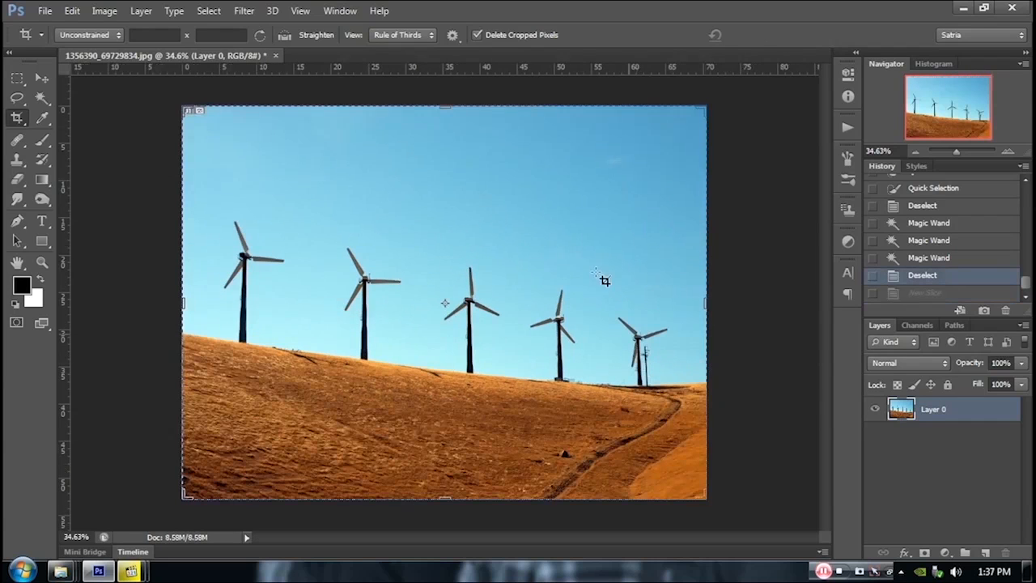
# Activate the Eyedropper tool and sample the sky's light blue and the hillside's brown as the foreground color
pyautogui.click(49, 121)
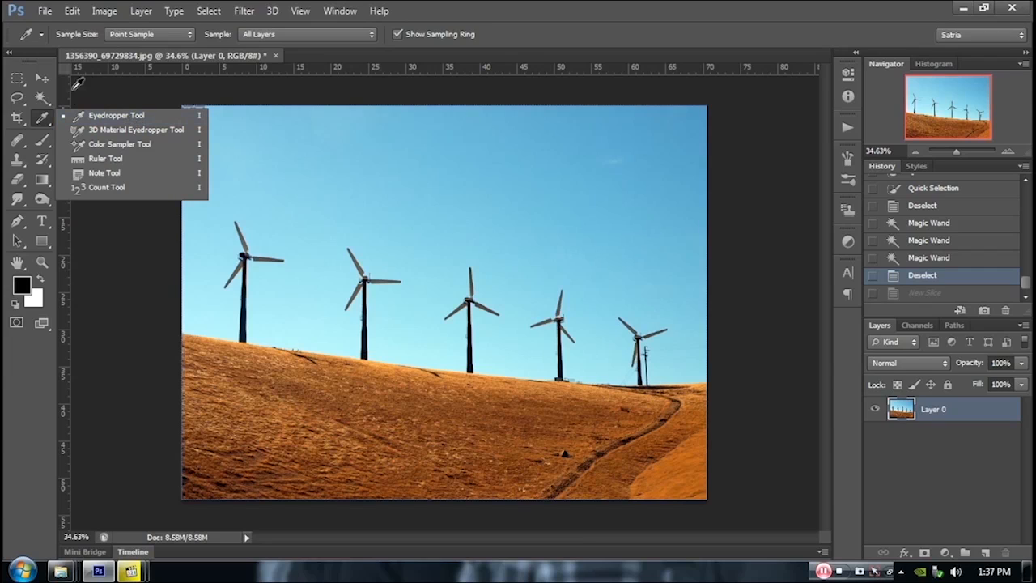
pyautogui.click(43, 119)
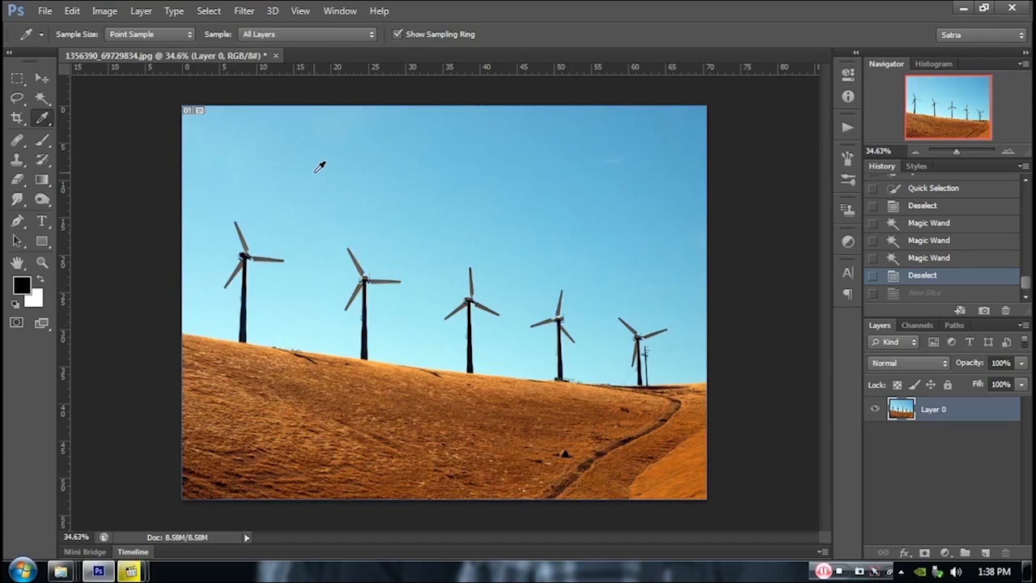
pyautogui.click(320, 166)
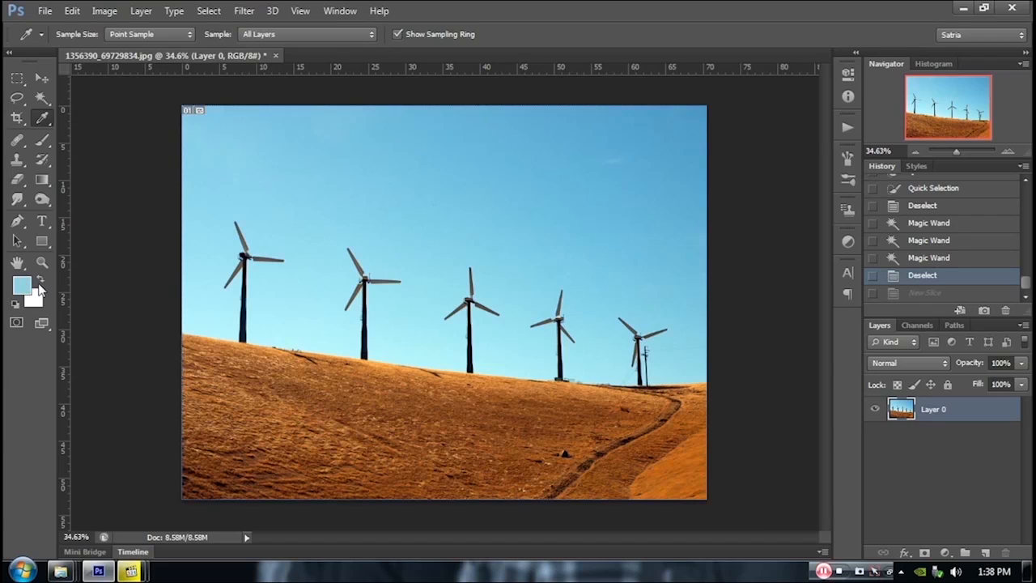
pyautogui.click(387, 402)
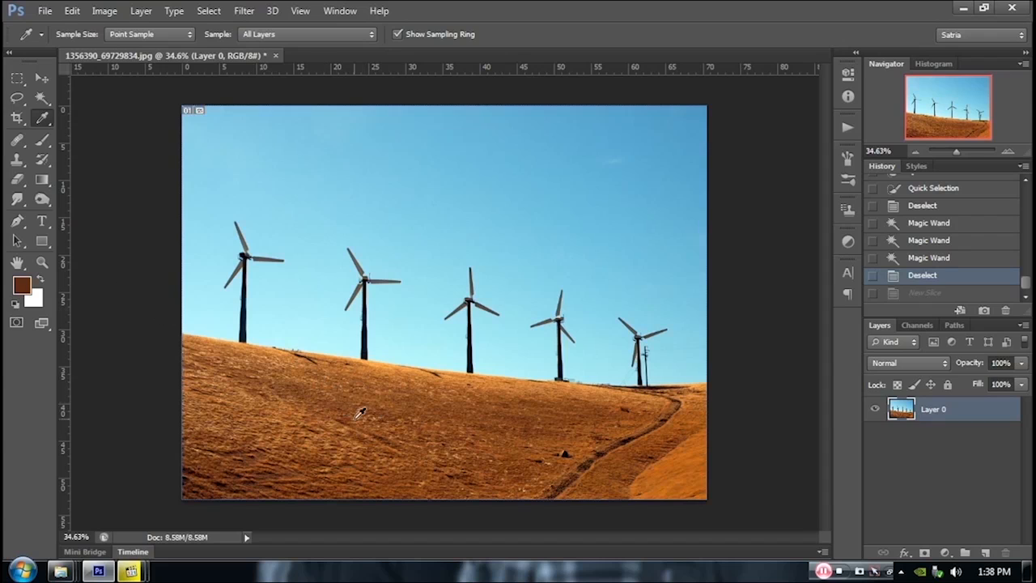
# Resample the foreground color across the sky and hillside, finishing on the light blue sky between the second and third turbines
pyautogui.click(420, 197)
pyautogui.moveTo(420, 199); pyautogui.dragTo(437, 396)
pyautogui.moveTo(398, 192); pyautogui.dragTo(439, 268)
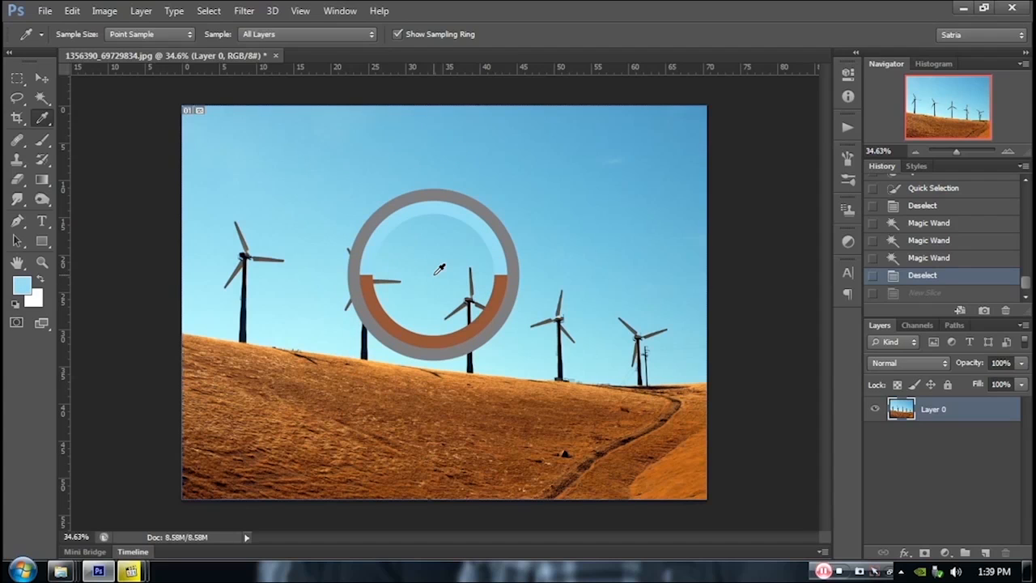
# Resample the foreground color at several points in the sky and finish on the dark tower of the third turbine
pyautogui.moveTo(439, 269); pyautogui.dragTo(419, 194)
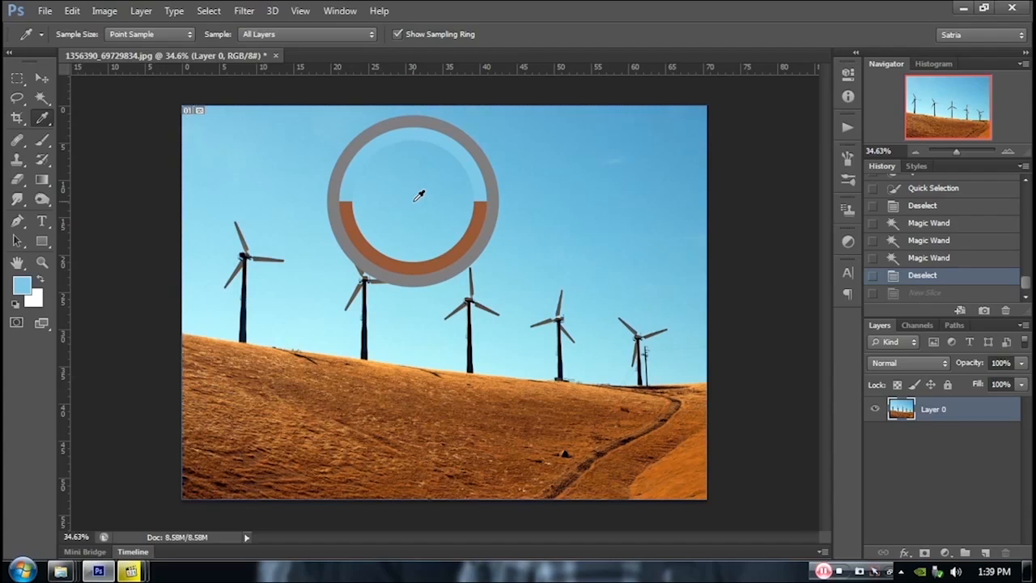
pyautogui.moveTo(418, 195); pyautogui.dragTo(322, 215)
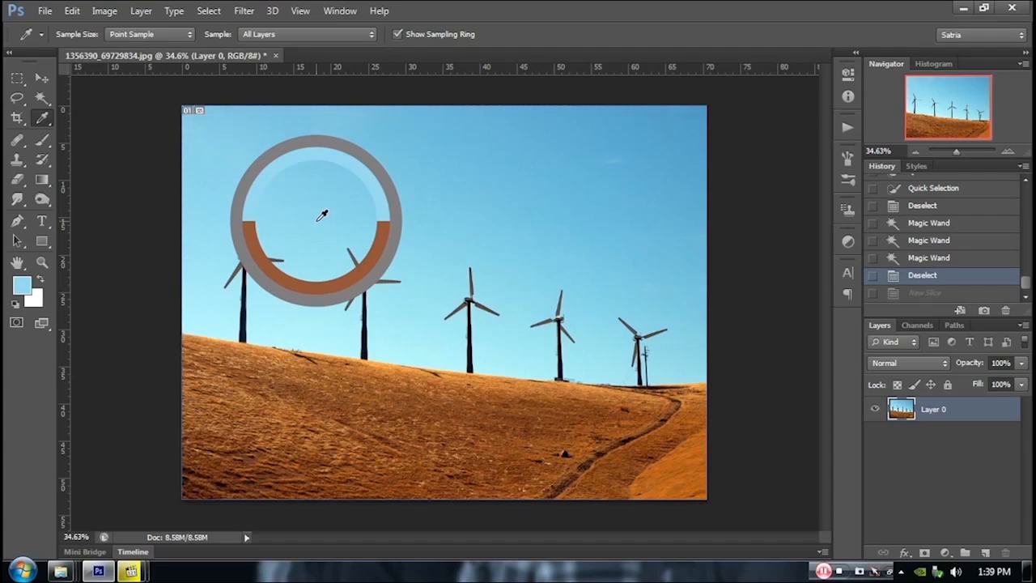
pyautogui.moveTo(322, 215); pyautogui.dragTo(432, 254)
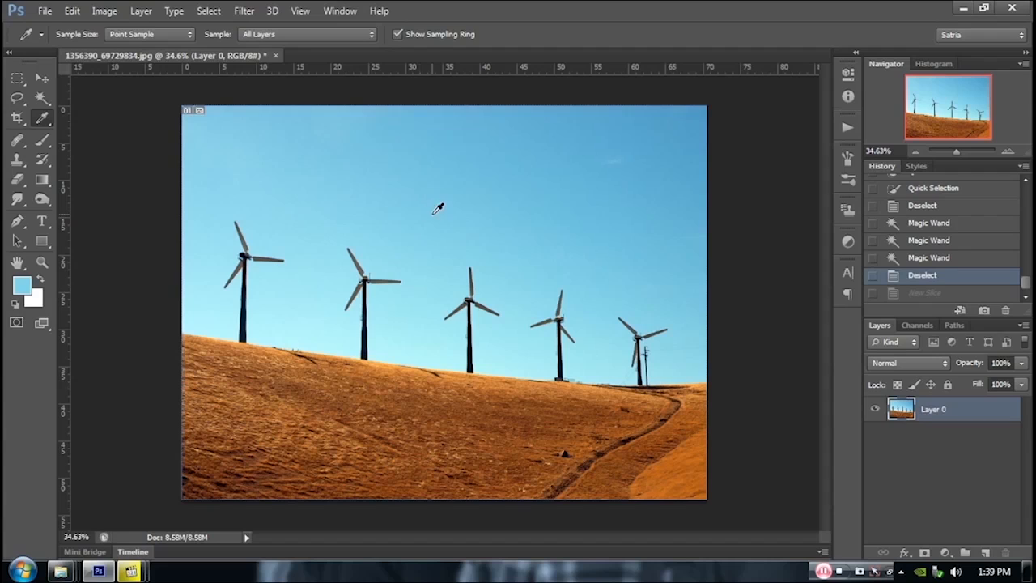
pyautogui.rightClick(47, 128)
pyautogui.click(713, 31)
pyautogui.click(475, 212)
pyautogui.click(472, 345)
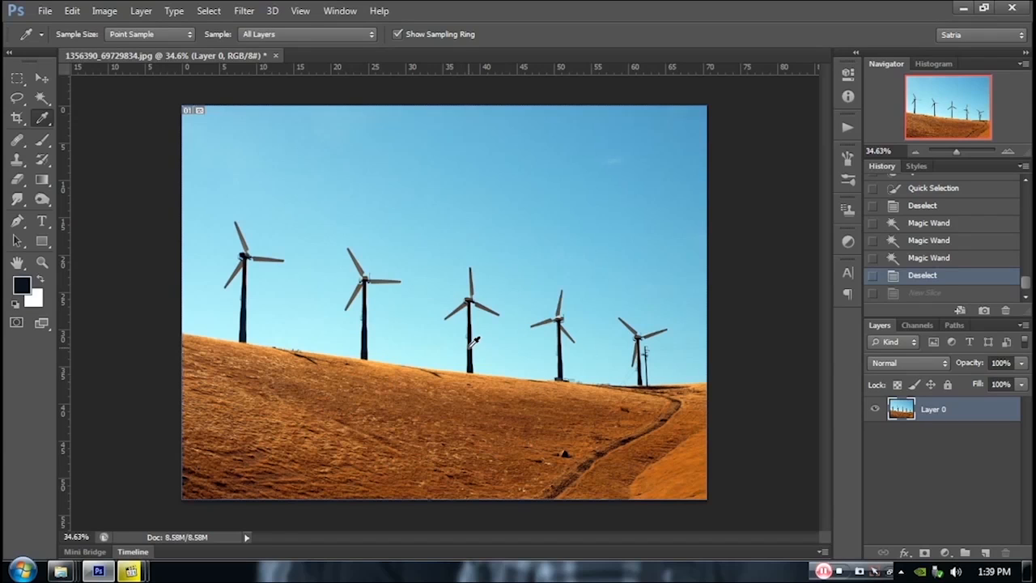
# Sample the foreground color from the hillside and sky, ending on the light blue sky above the second turbine
pyautogui.click(345, 415)
pyautogui.click(633, 155)
pyautogui.click(537, 461)
pyautogui.click(220, 411)
pyautogui.moveTo(219, 342); pyautogui.dragTo(180, 67)
pyautogui.moveTo(159, 26); pyautogui.dragTo(688, 280)
pyautogui.moveTo(960, 83); pyautogui.dragTo(383, 225)
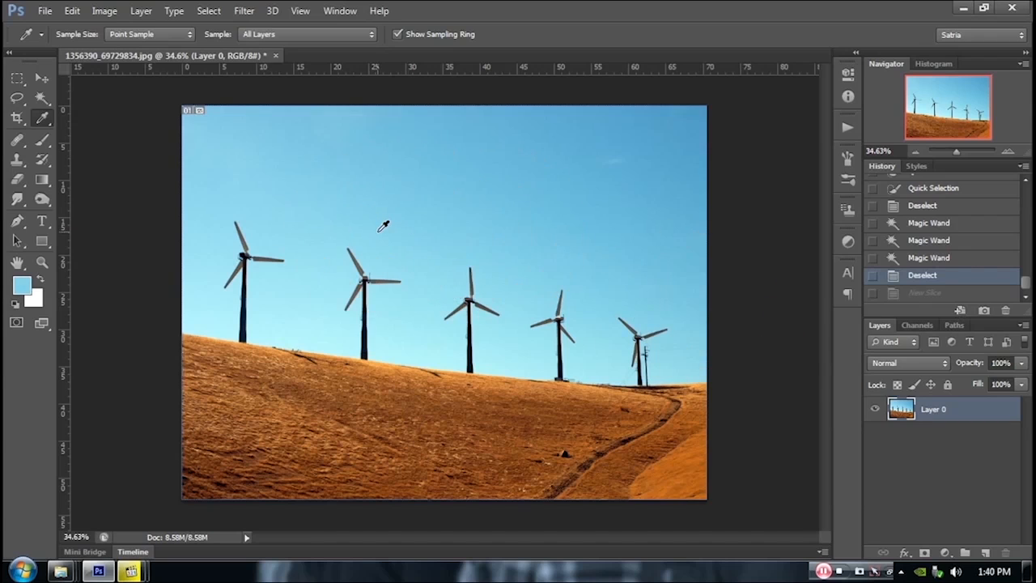
# Switch to the 3D Material Eyedropper tool
pyautogui.rightClick(42, 121)
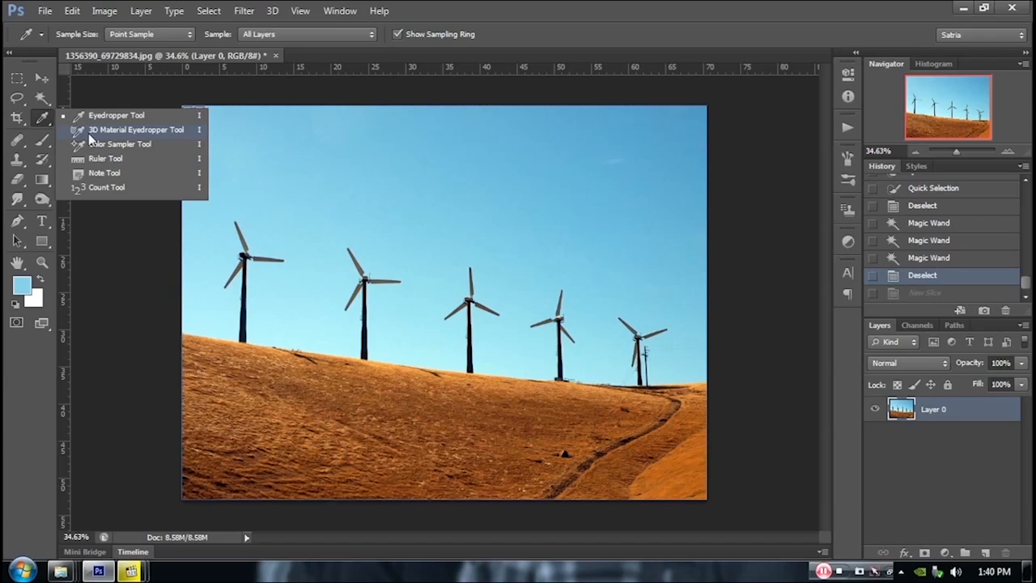
pyautogui.click(122, 130)
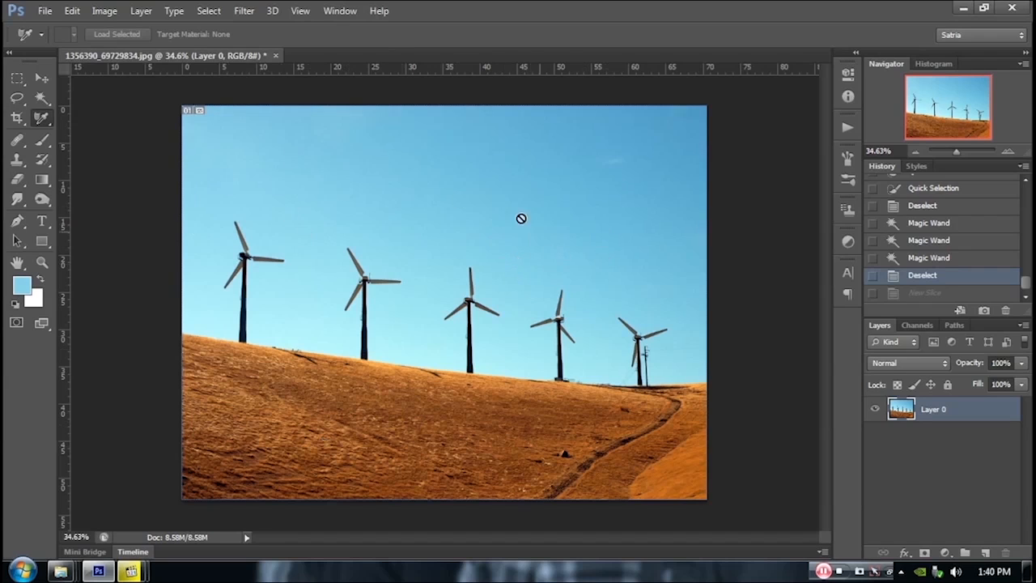
pyautogui.rightClick(44, 122)
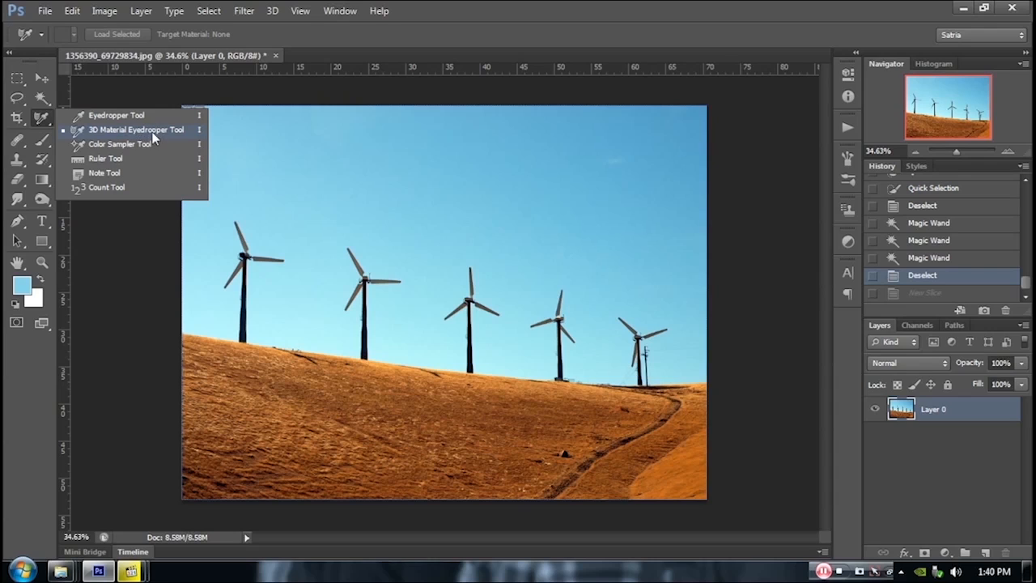
pyautogui.click(408, 27)
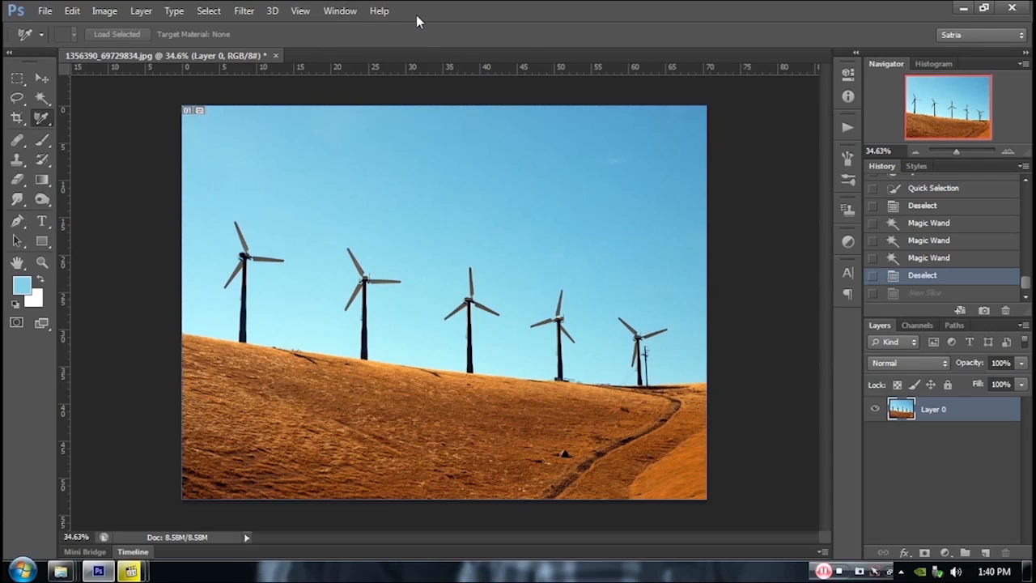
# Place four color samplers, three in the sky and one on the hillside, and try to add a fifth in the sky
pyautogui.rightClick(50, 122)
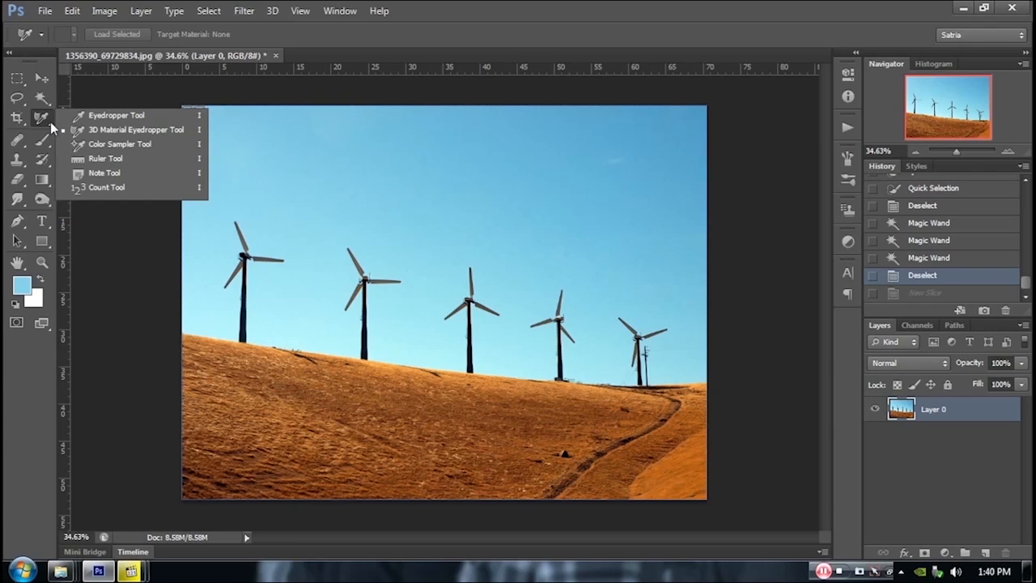
pyautogui.click(101, 145)
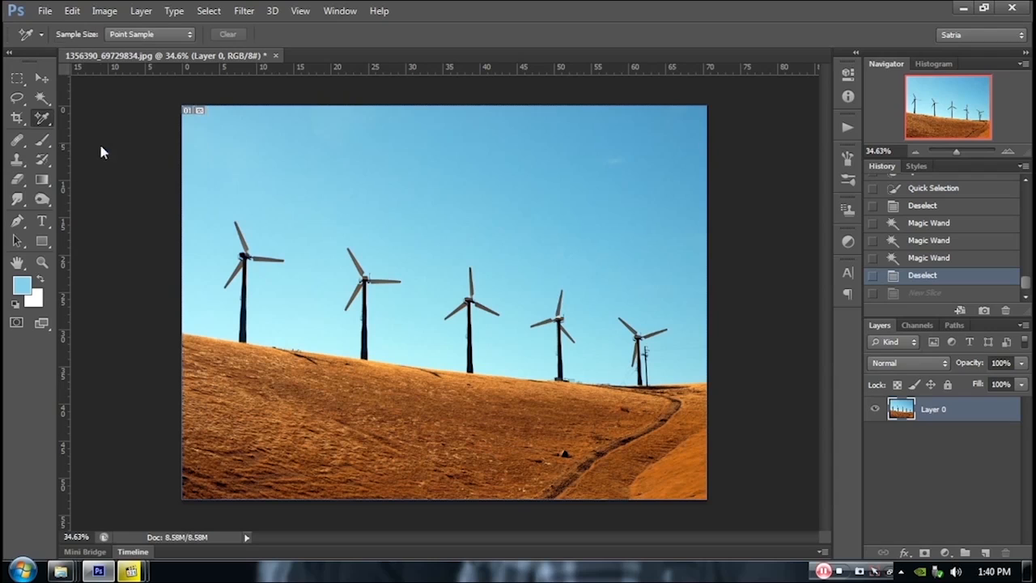
pyautogui.click(271, 168)
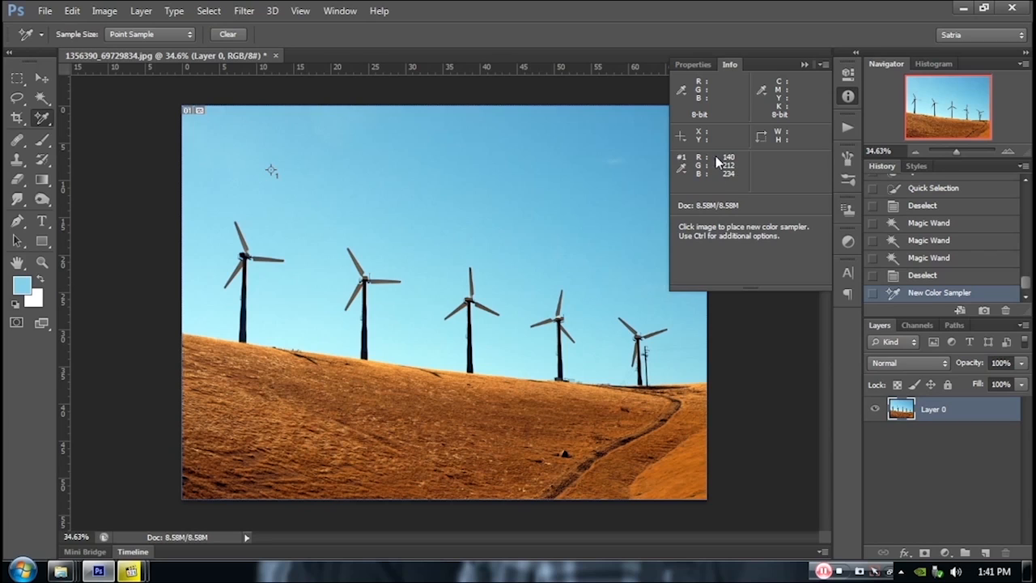
pyautogui.click(340, 212)
pyautogui.click(458, 177)
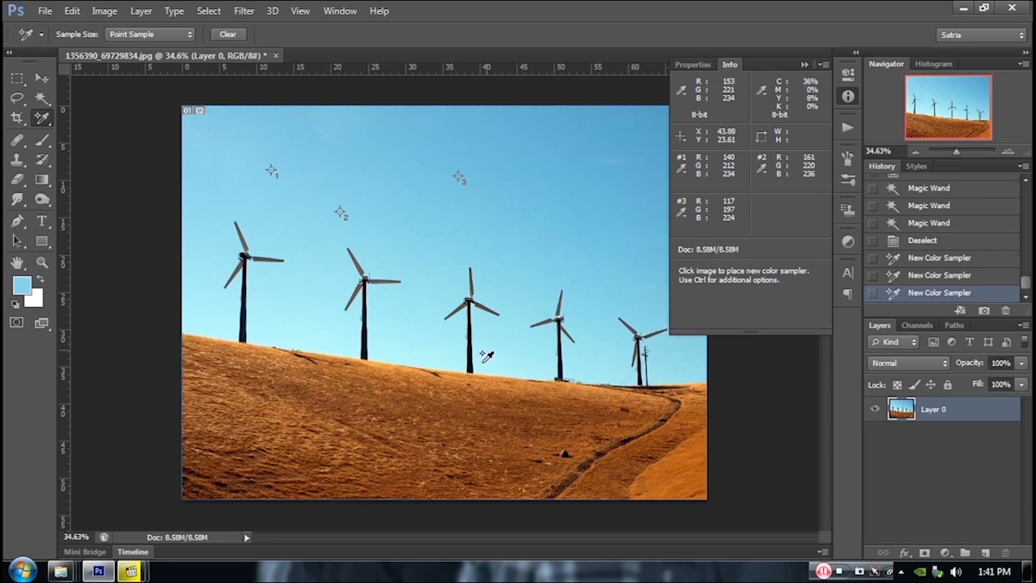
pyautogui.click(446, 407)
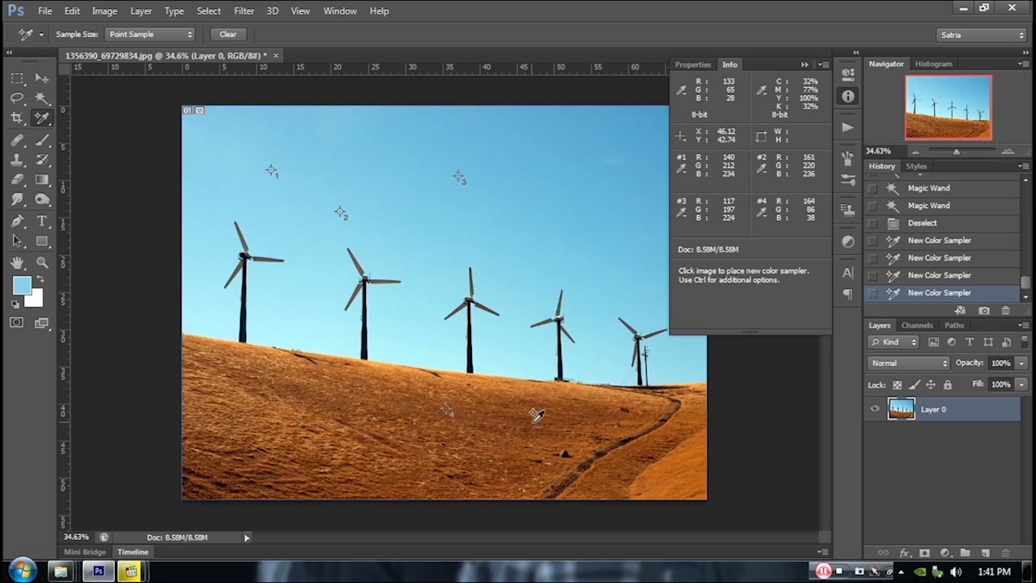
pyautogui.click(553, 186)
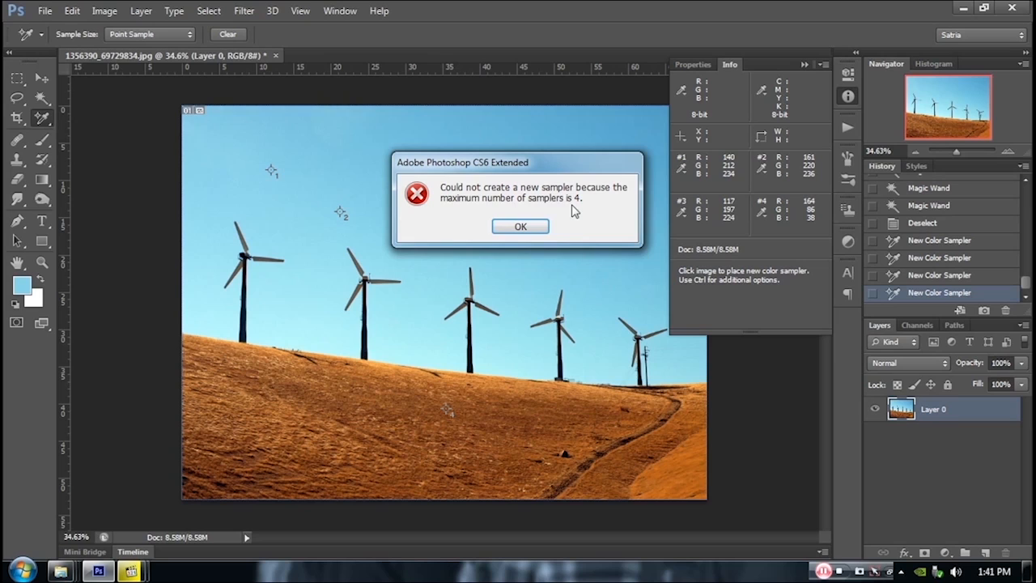
pyautogui.click(526, 227)
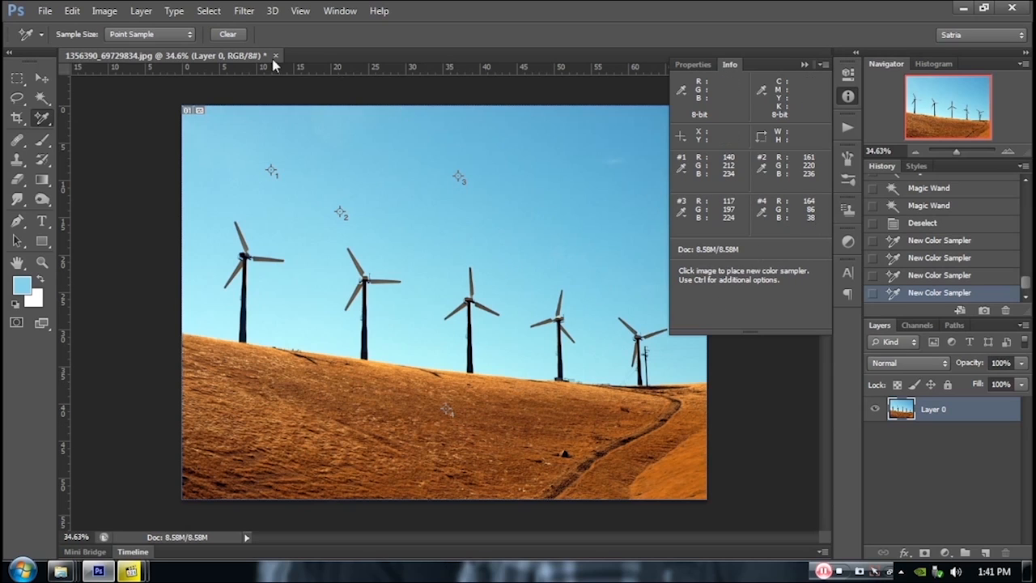
# Clear all color samplers and collapse the Info readouts
pyautogui.click(803, 63)
pyautogui.click(228, 34)
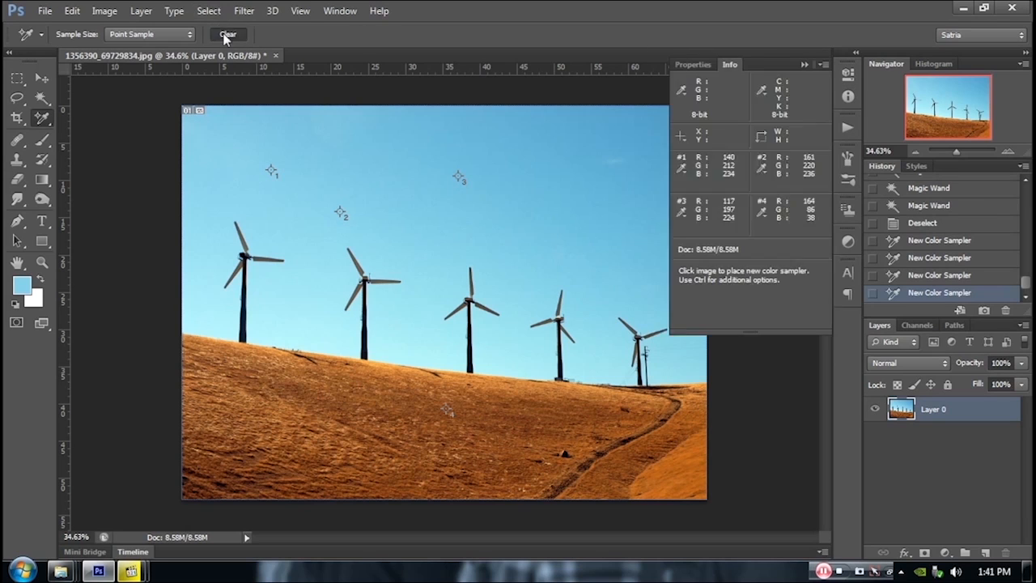
pyautogui.click(803, 65)
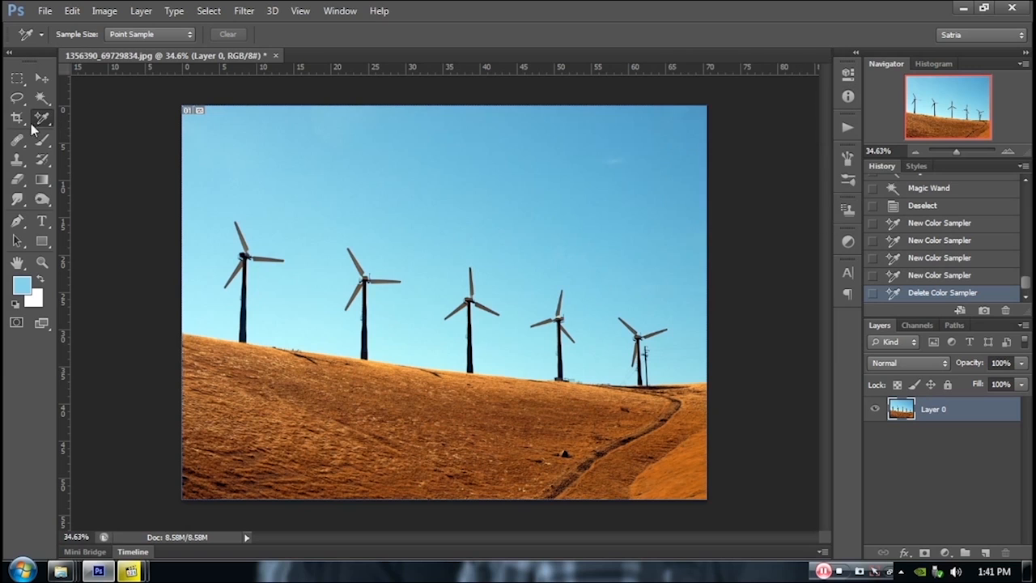
pyautogui.click(21, 285)
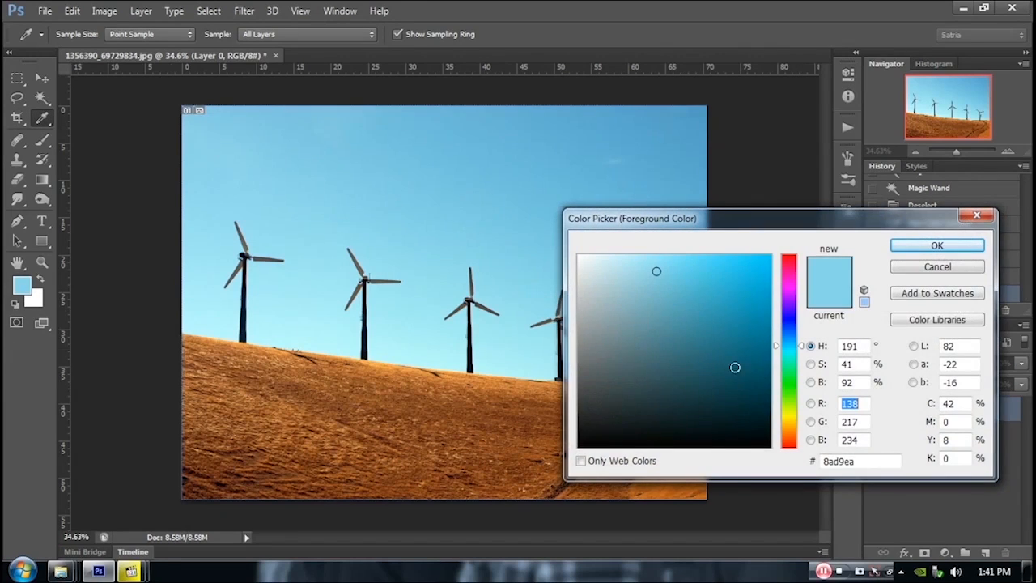
pyautogui.click(972, 270)
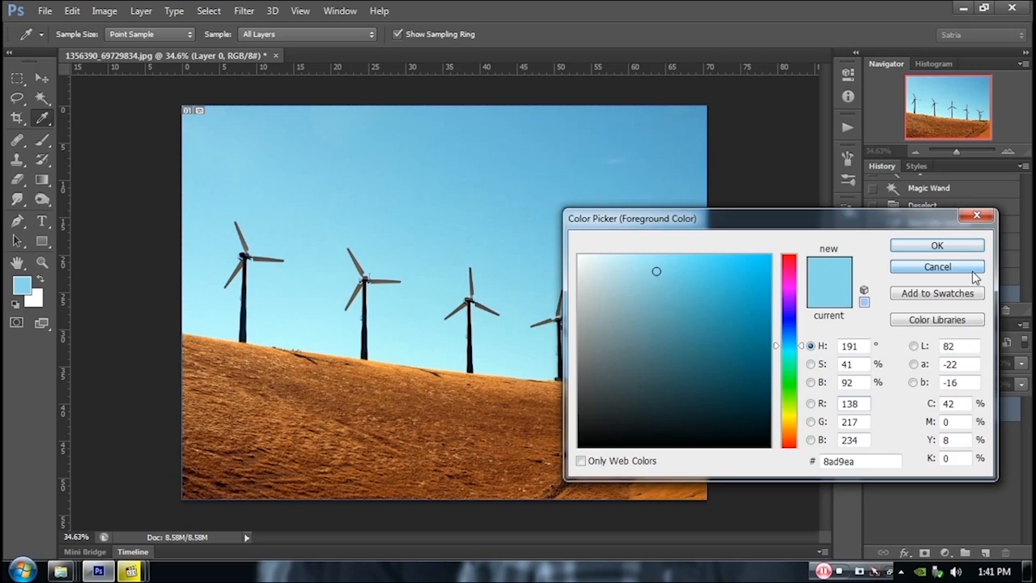
# Measure across the sky above the middle turbines with the Ruler tool, undo the last history change and clear the measurement
pyautogui.rightClick(46, 122)
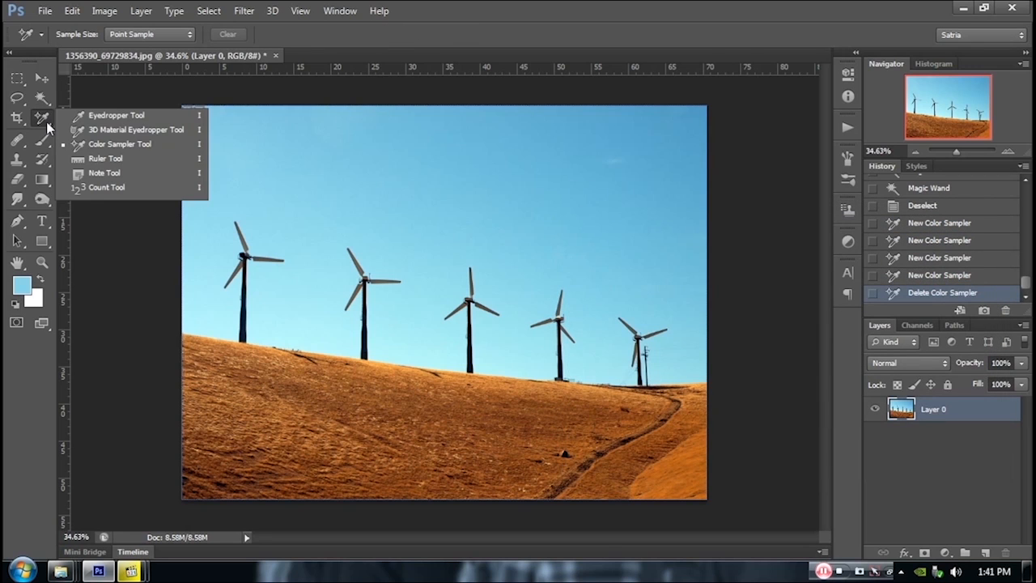
pyautogui.click(122, 158)
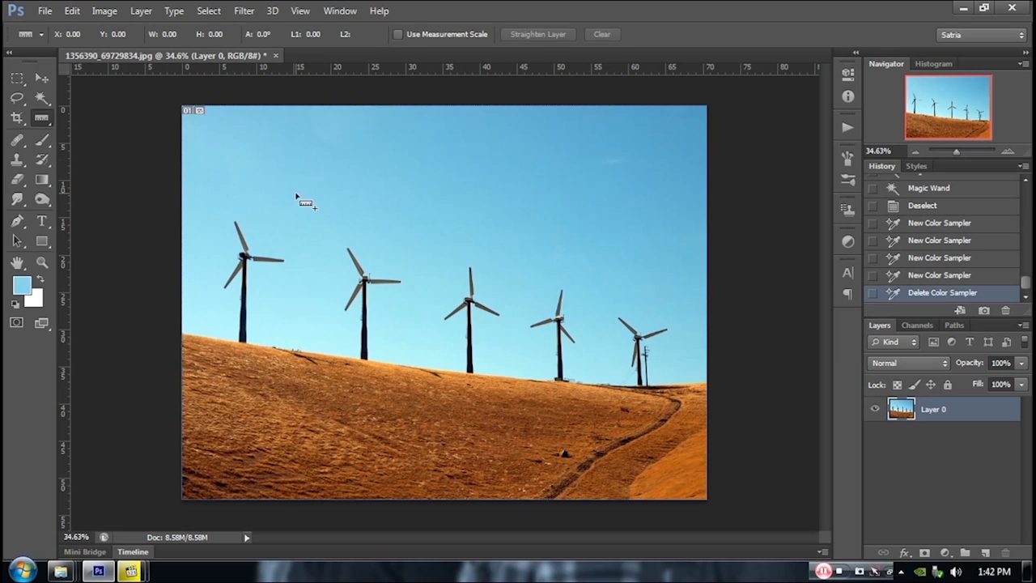
pyautogui.moveTo(283, 195)
pyautogui.mouseDown()
pyautogui.moveTo(494, 204)
pyautogui.moveTo(481, 199)
pyautogui.mouseUp()
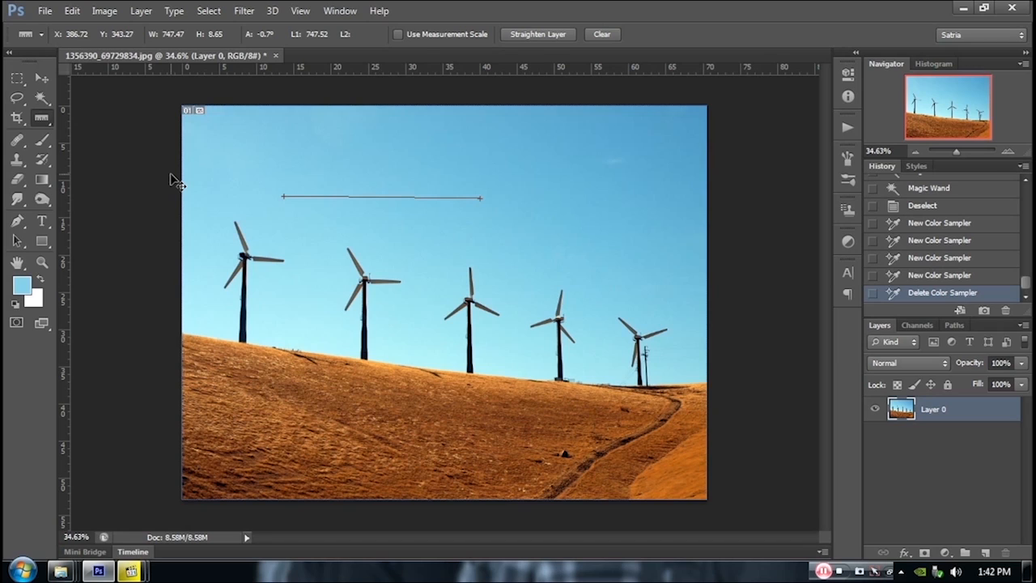
pyautogui.hotkey('ctrl', 'z')
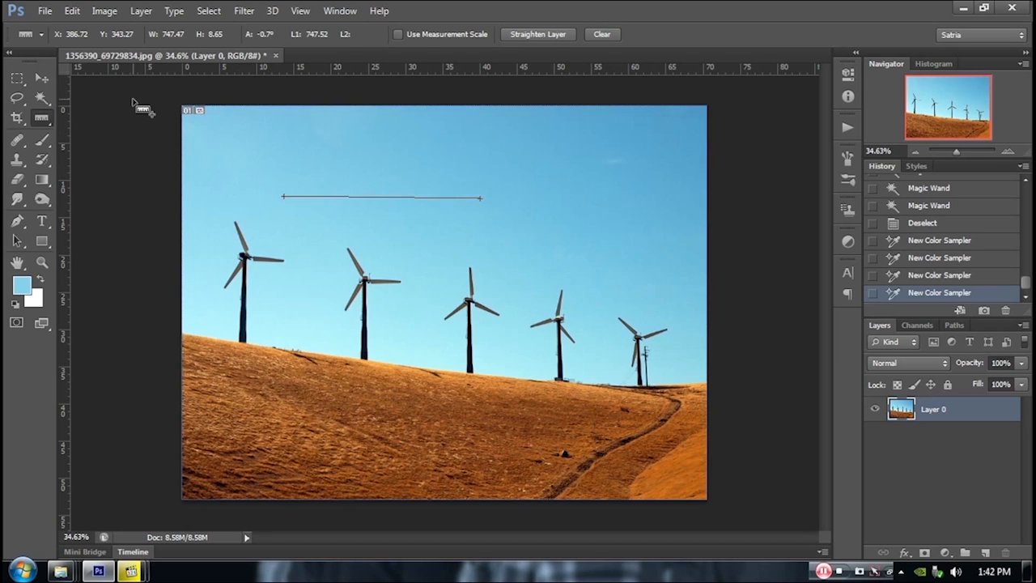
pyautogui.click(601, 34)
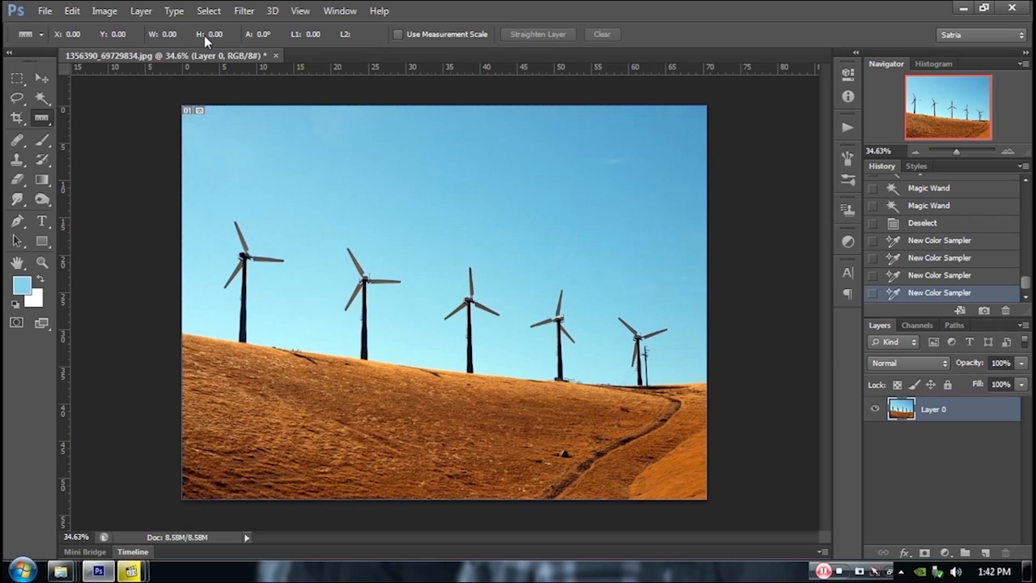
# Measure a long and a short horizontal distance in the sky and a vertical one between the second and third turbines, clearing each measurement
pyautogui.moveTo(313, 164)
pyautogui.mouseDown()
pyautogui.moveTo(575, 170)
pyautogui.moveTo(328, 166)
pyautogui.moveTo(531, 162)
pyautogui.mouseUp()
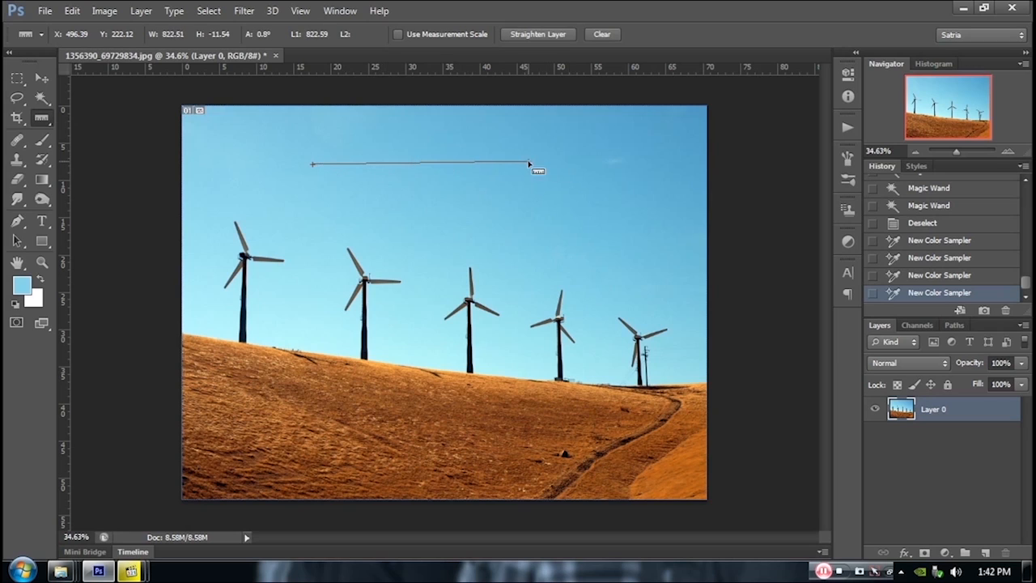
pyautogui.click(601, 34)
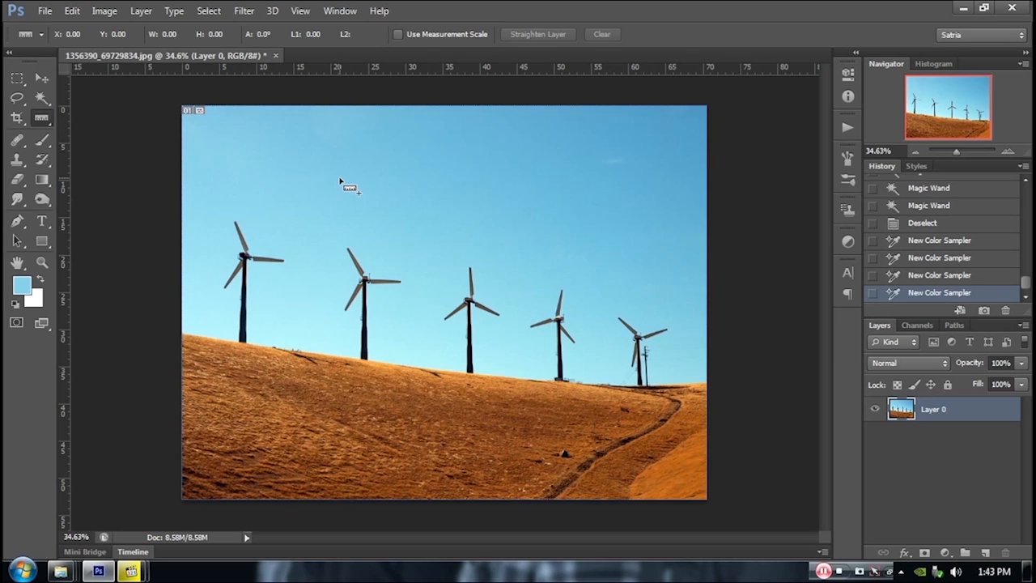
pyautogui.moveTo(340, 180); pyautogui.dragTo(409, 182)
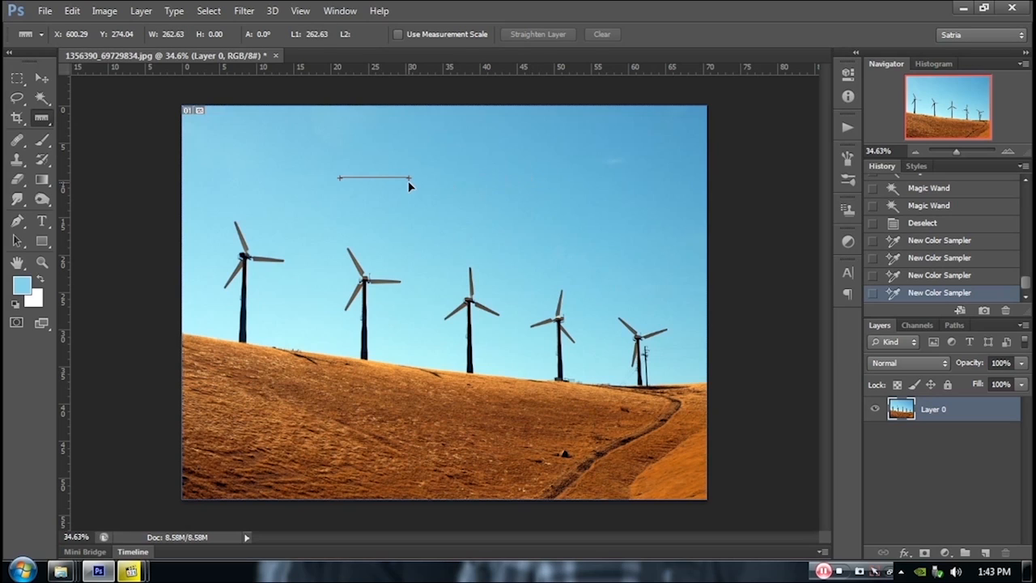
pyautogui.click(601, 34)
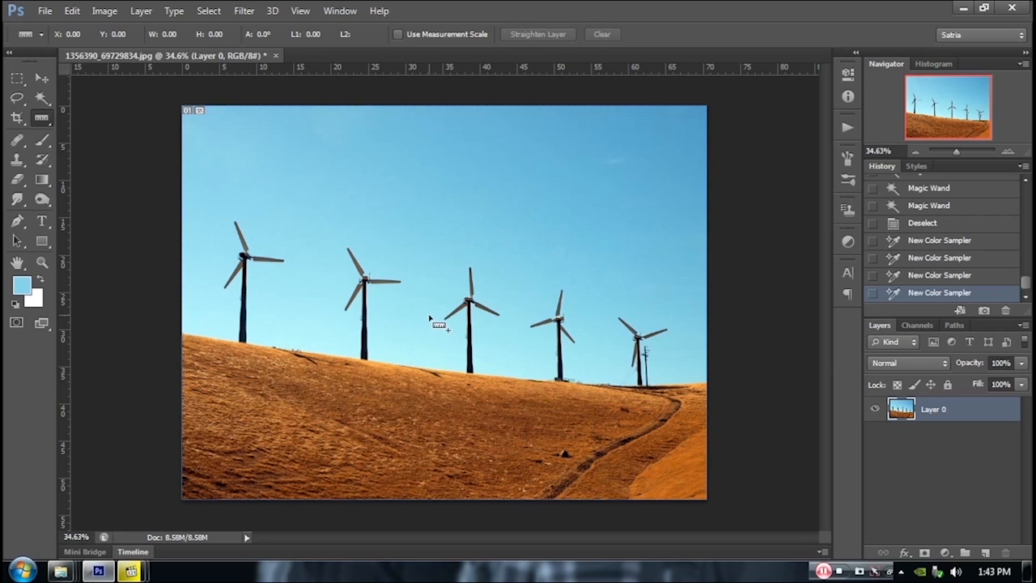
pyautogui.moveTo(428, 315)
pyautogui.mouseDown()
pyautogui.moveTo(429, 176)
pyautogui.moveTo(428, 437)
pyautogui.moveTo(428, 162)
pyautogui.moveTo(428, 416)
pyautogui.moveTo(429, 203)
pyautogui.mouseUp()
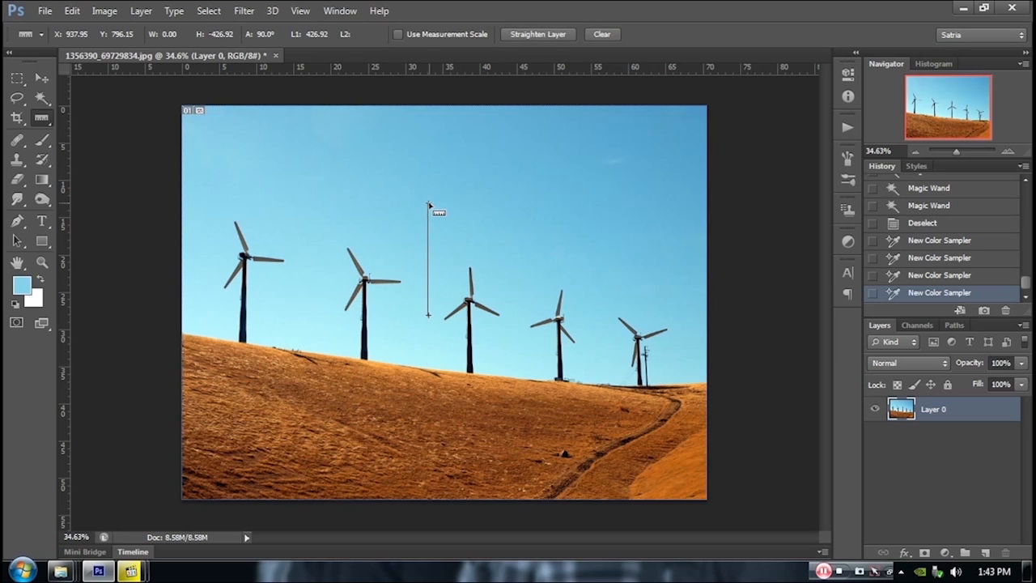
pyautogui.click(591, 36)
# Add a note in the sky near the photo's upper-left corner with the text "nilit ghop" and collapse the note editor
pyautogui.rightClick(50, 118)
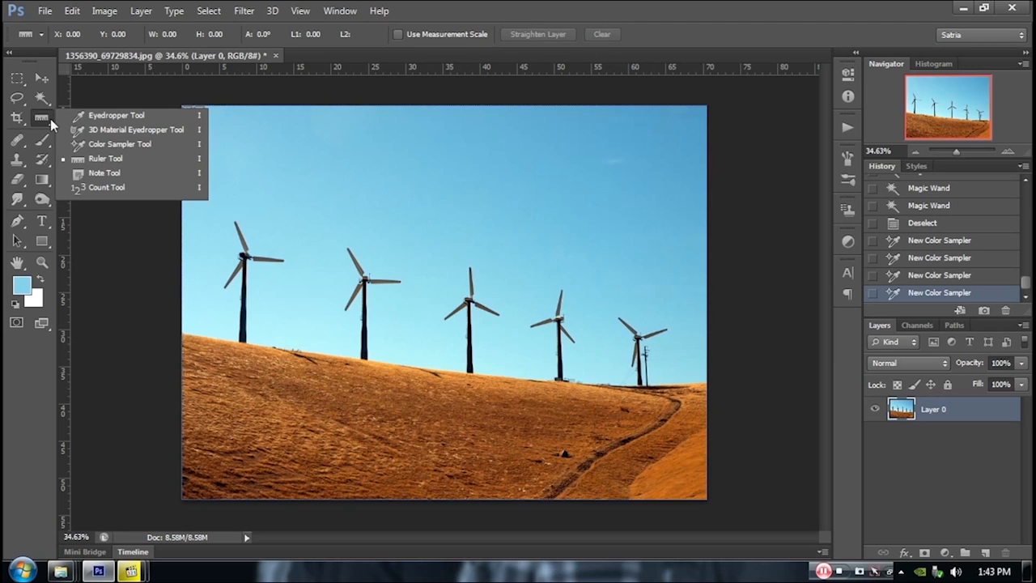
pyautogui.click(108, 173)
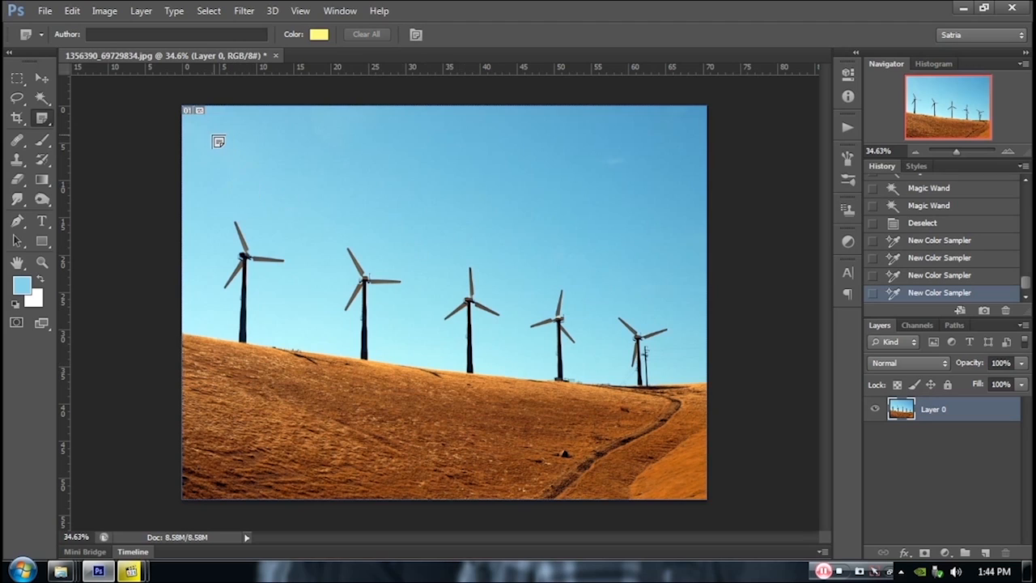
pyautogui.click(215, 140)
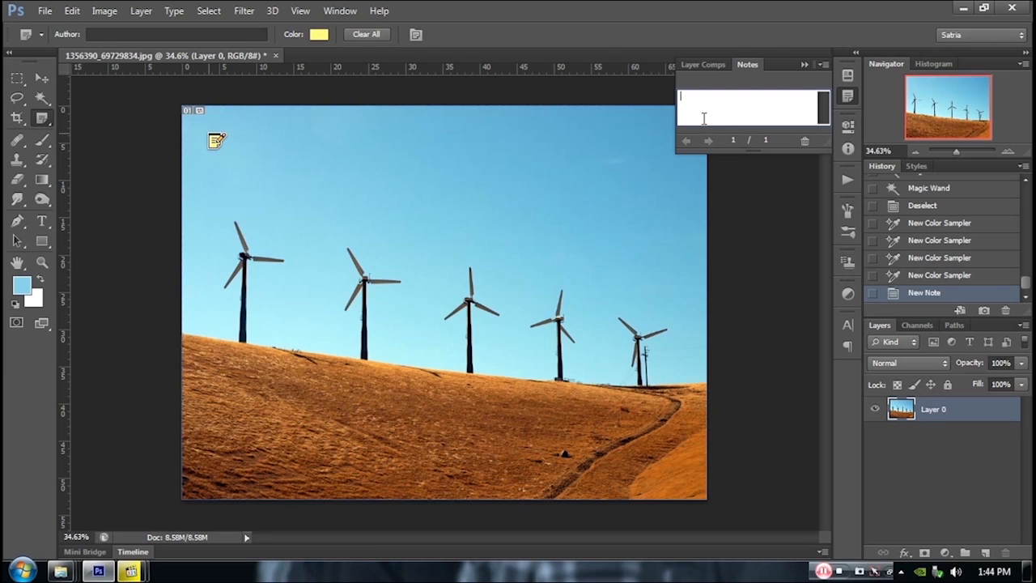
pyautogui.write('nilt ghop')
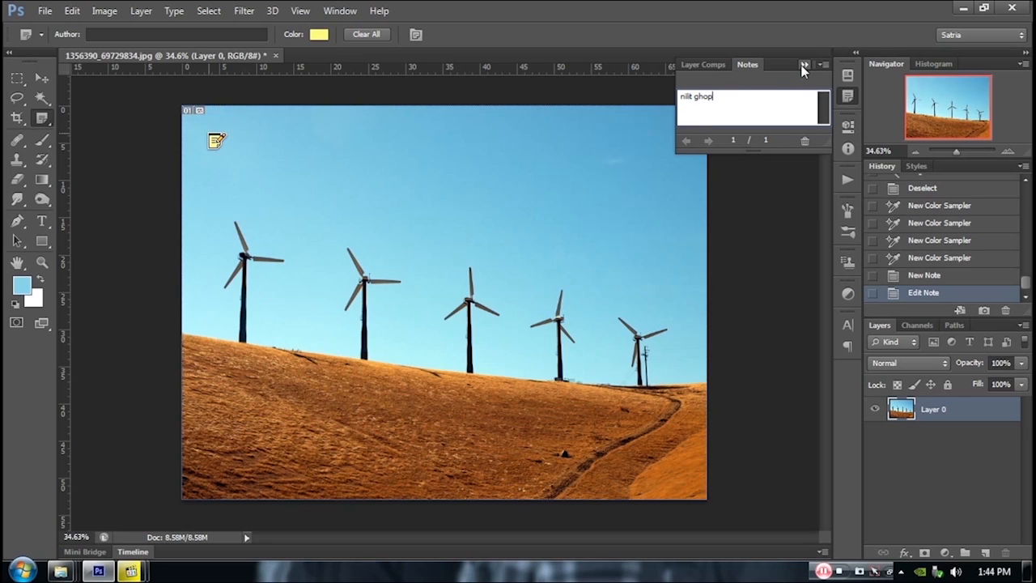
pyautogui.click(804, 65)
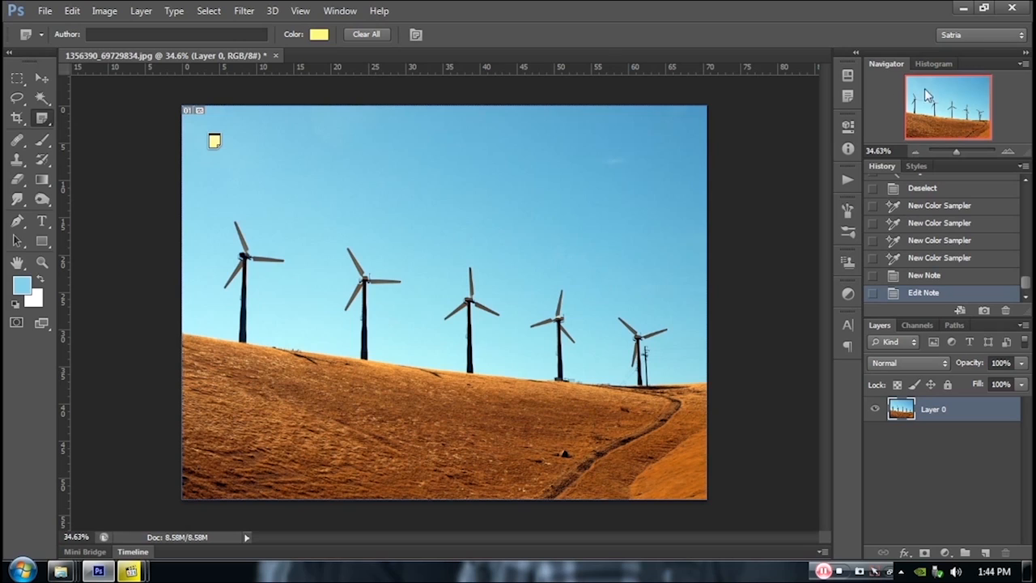
# Reopen the sky note to view its text, collapse the note editor and delete all notes
pyautogui.doubleClick(215, 139)
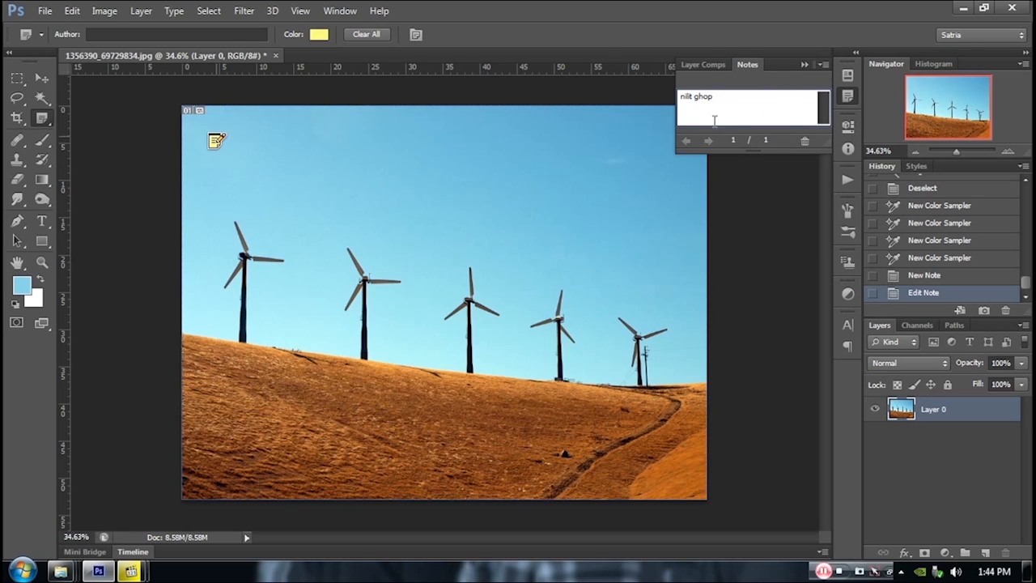
pyautogui.click(804, 68)
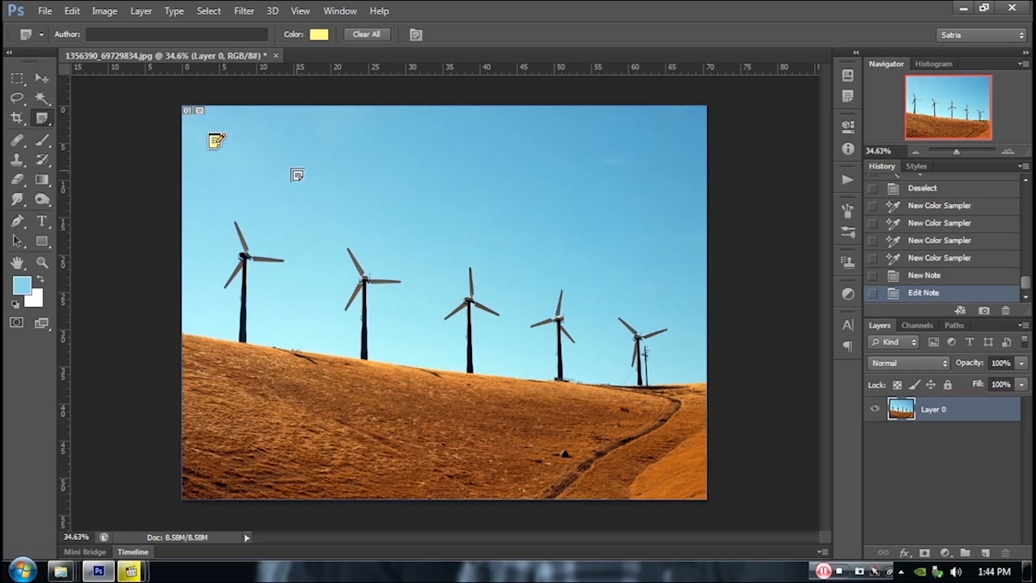
pyautogui.click(368, 37)
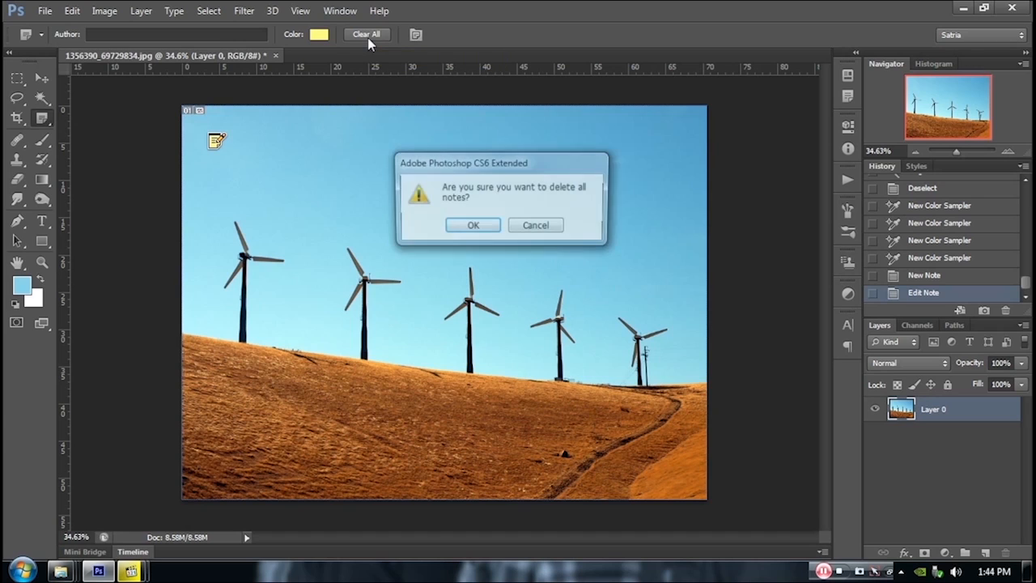
pyautogui.click(486, 231)
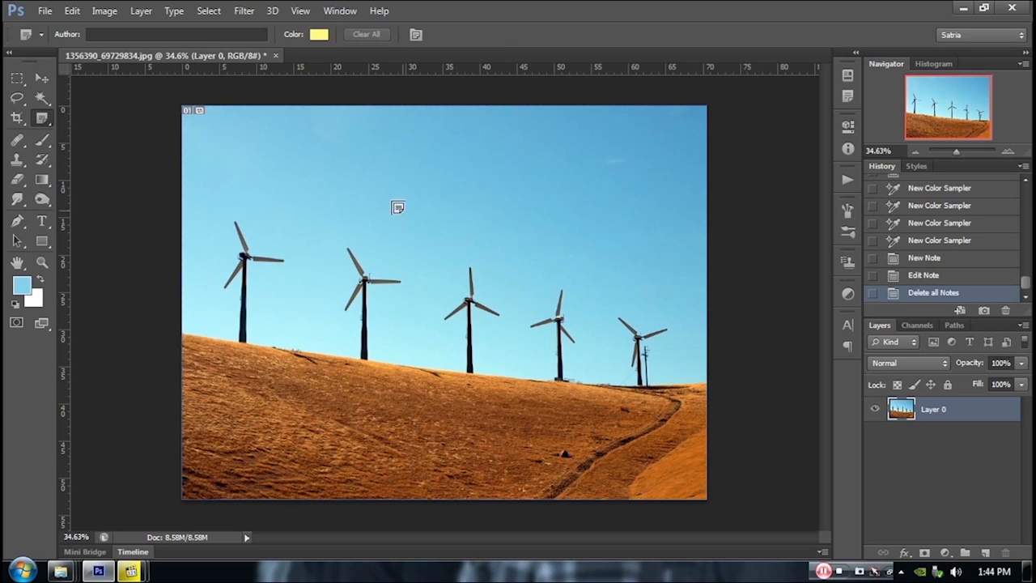
# Place one Count tool marker beside each of the five turbines and a sixth on the hillside
pyautogui.click(42, 127)
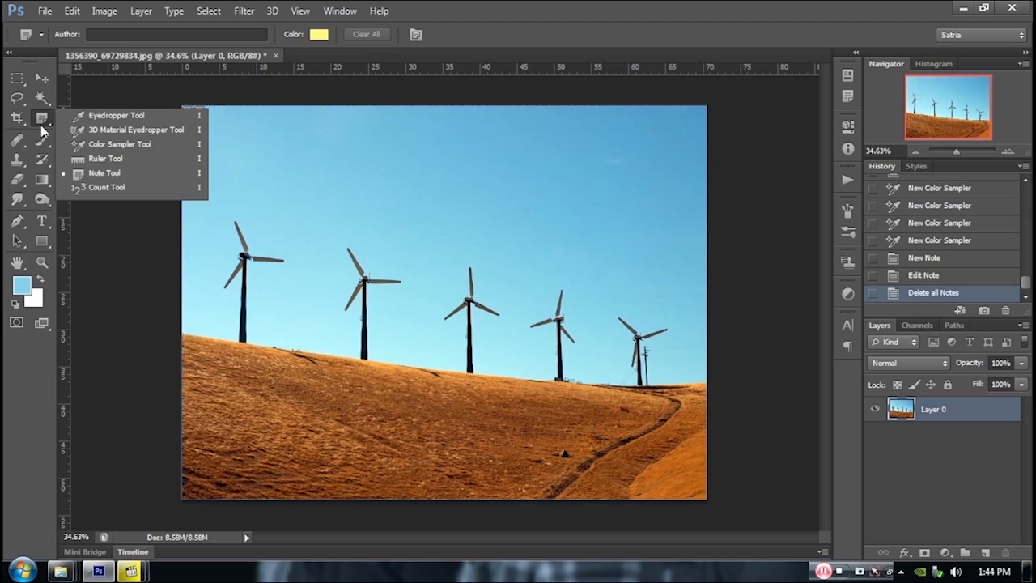
pyautogui.click(122, 188)
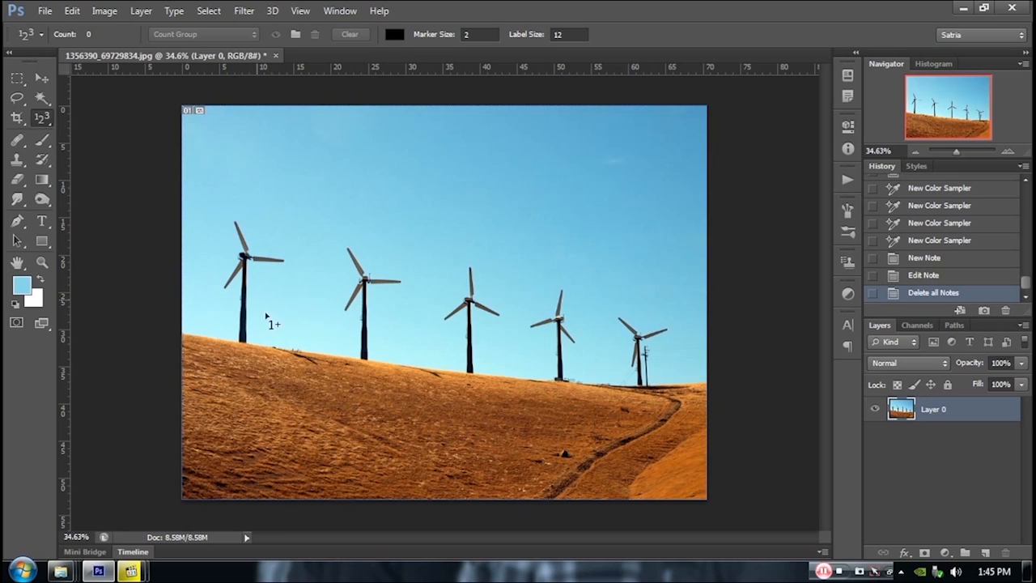
pyautogui.click(255, 261)
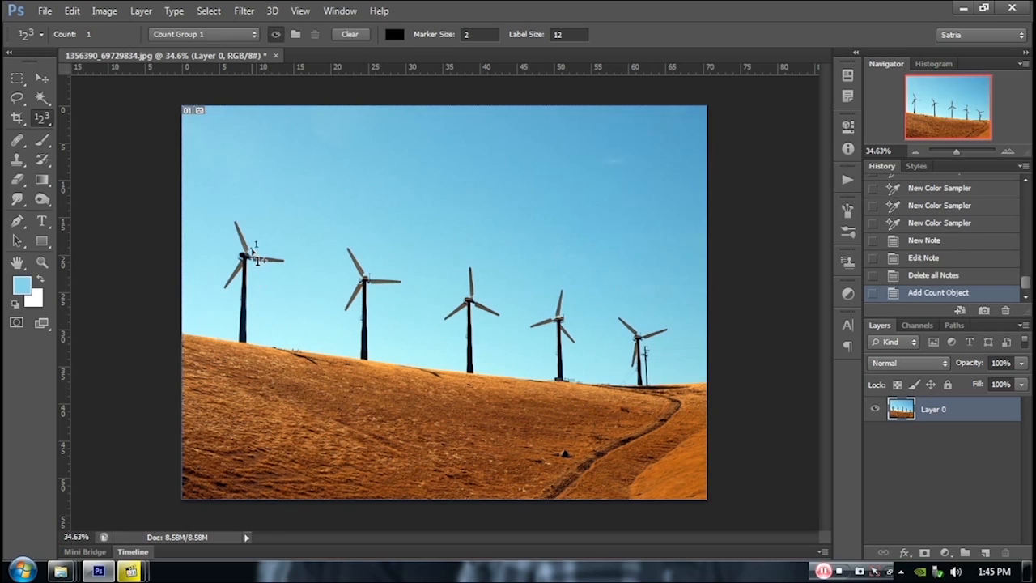
pyautogui.click(374, 263)
pyautogui.click(487, 289)
pyautogui.click(570, 309)
pyautogui.click(654, 317)
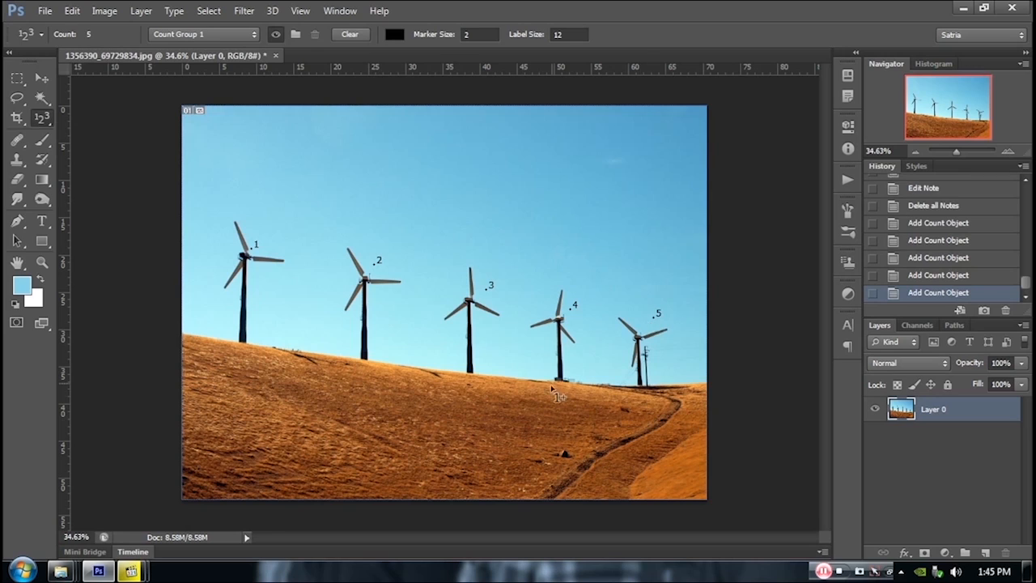
pyautogui.click(503, 420)
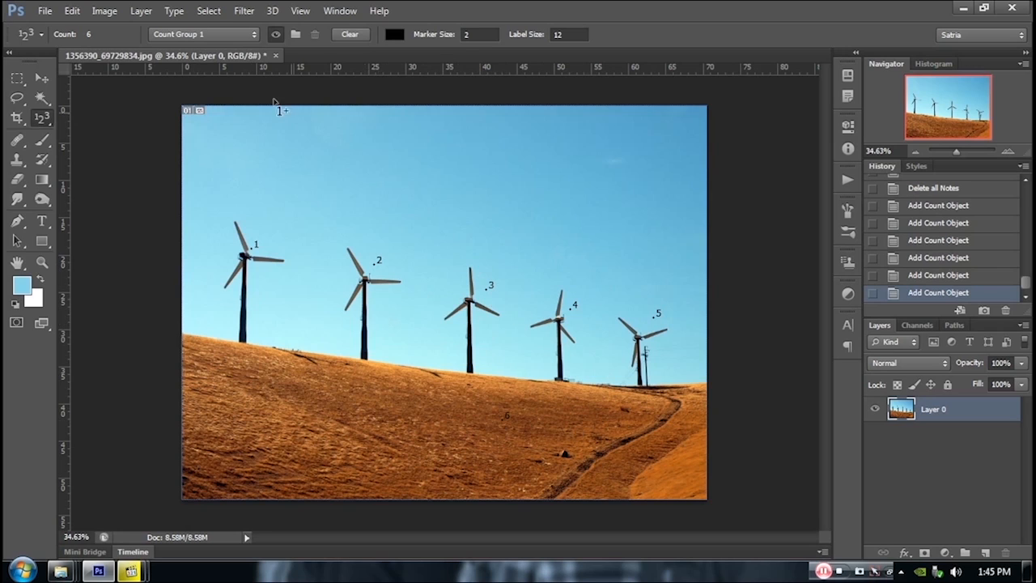
# Clear all count markers from the photo
pyautogui.rightClick(50, 128)
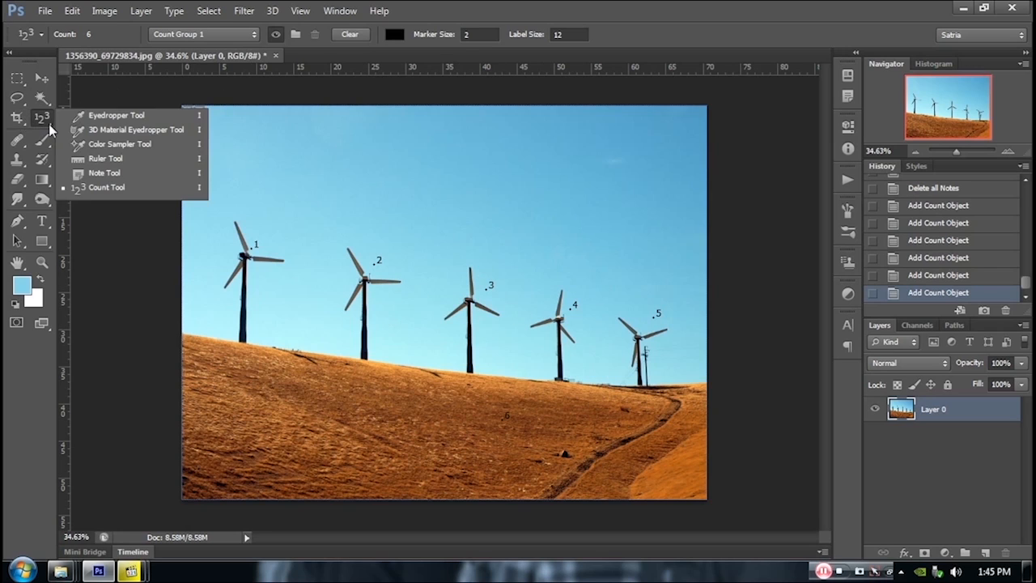
pyautogui.click(501, 7)
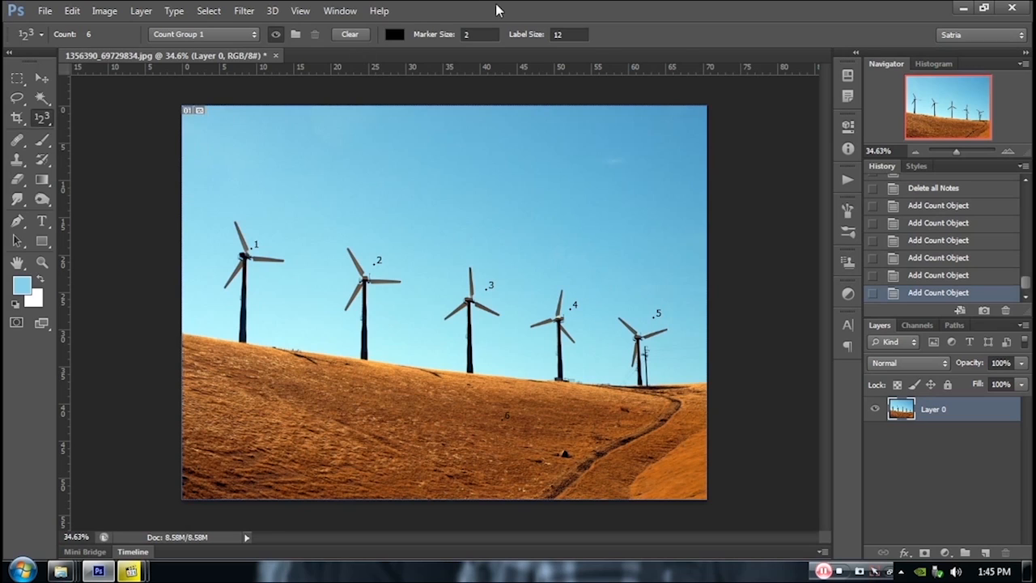
pyautogui.click(346, 34)
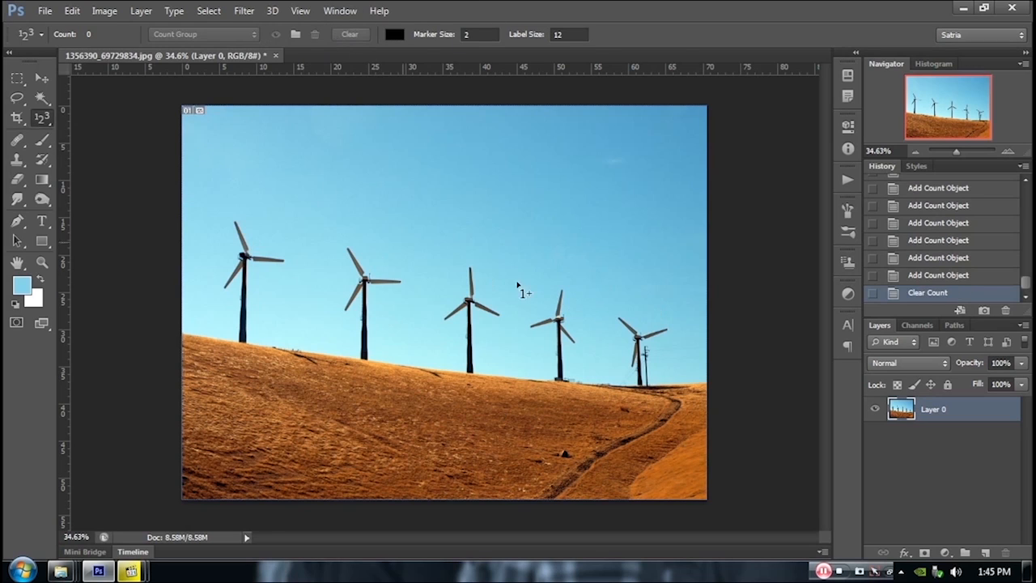
# Select a wide rectangular area of sky above the first three turbines with the Rectangular Marquee tool and deselect it
pyautogui.click(43, 81)
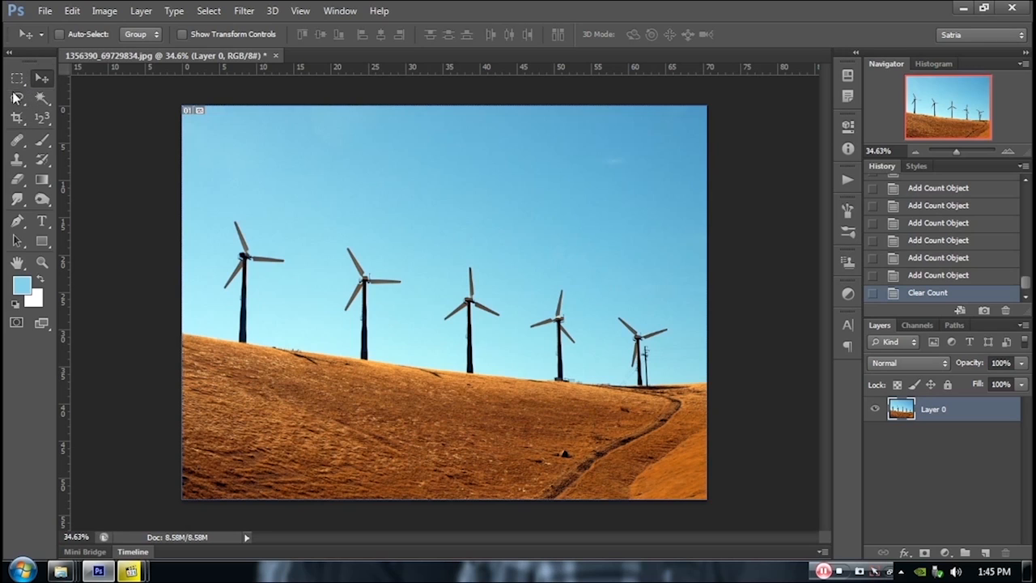
pyautogui.click(17, 78)
pyautogui.moveTo(265, 159); pyautogui.dragTo(486, 227)
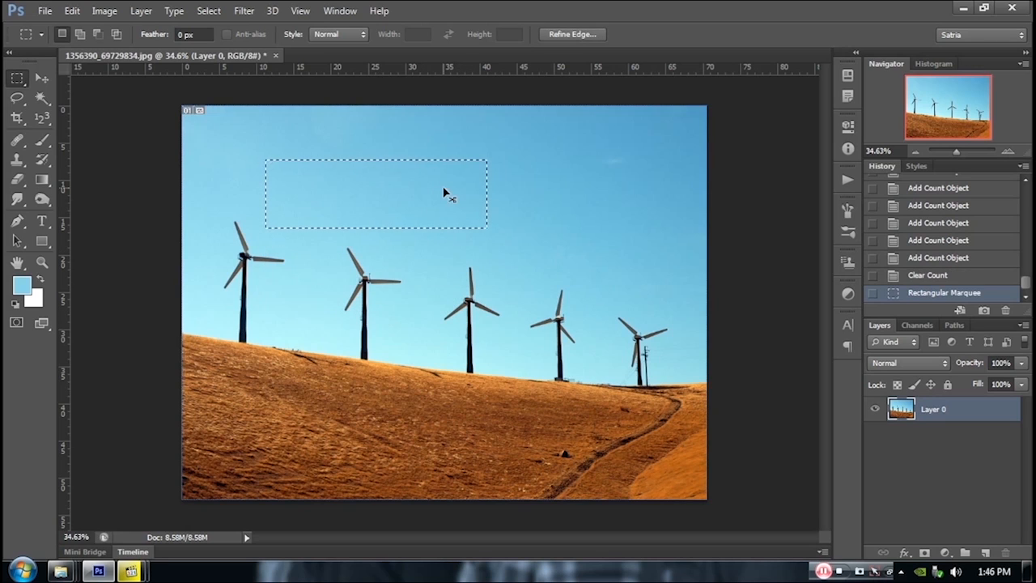
pyautogui.hotkey('ctrl', 'd')
# Draw a freehand Lasso selection around the first two turbines and across the sky, and deselect it
pyautogui.click(17, 97)
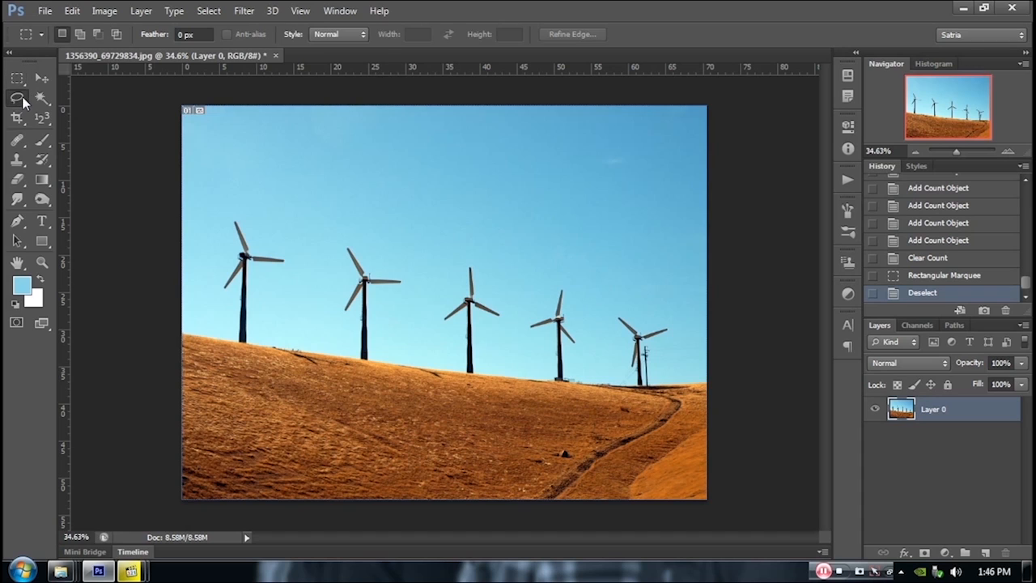
pyautogui.moveTo(304, 177)
pyautogui.mouseDown()
pyautogui.moveTo(365, 189)
pyautogui.moveTo(446, 297)
pyautogui.moveTo(264, 304)
pyautogui.moveTo(275, 153)
pyautogui.moveTo(453, 199)
pyautogui.moveTo(594, 201)
pyautogui.mouseUp()
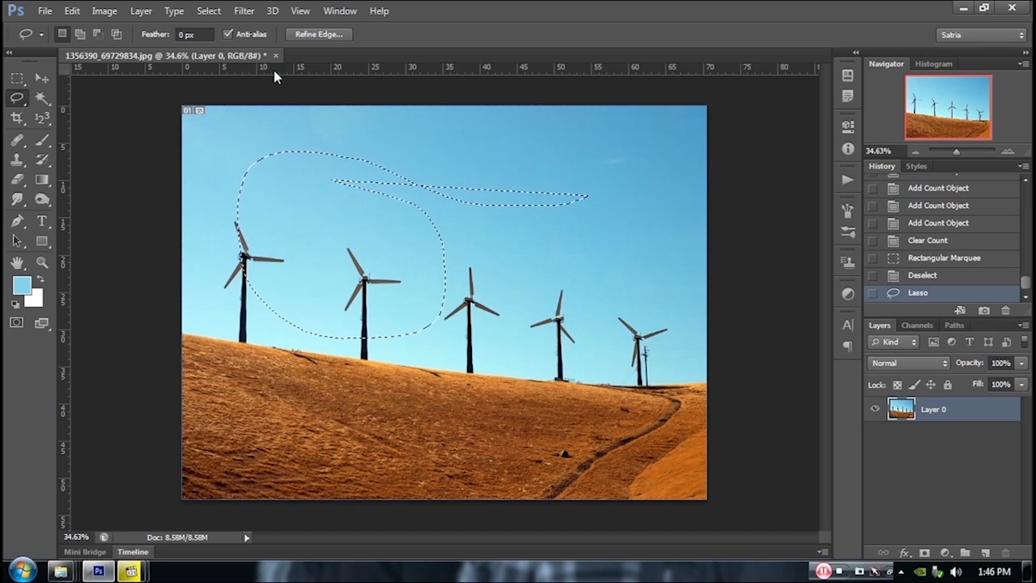
pyautogui.hotkey('ctrl', 'd')
# Show the Magic Wand, Crop and Move tools by activating each in turn without editing the photo
pyautogui.click(42, 99)
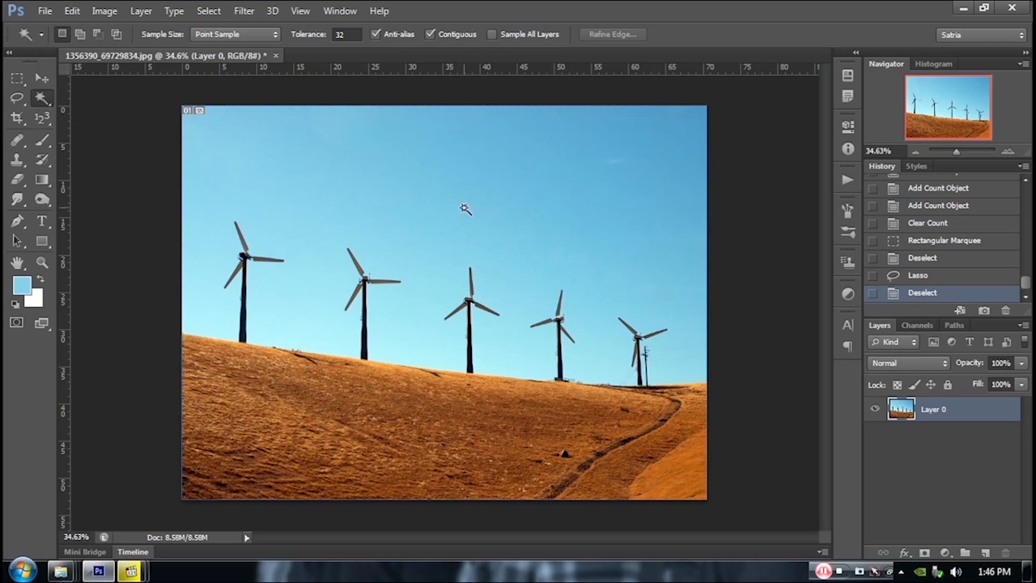
pyautogui.click(25, 124)
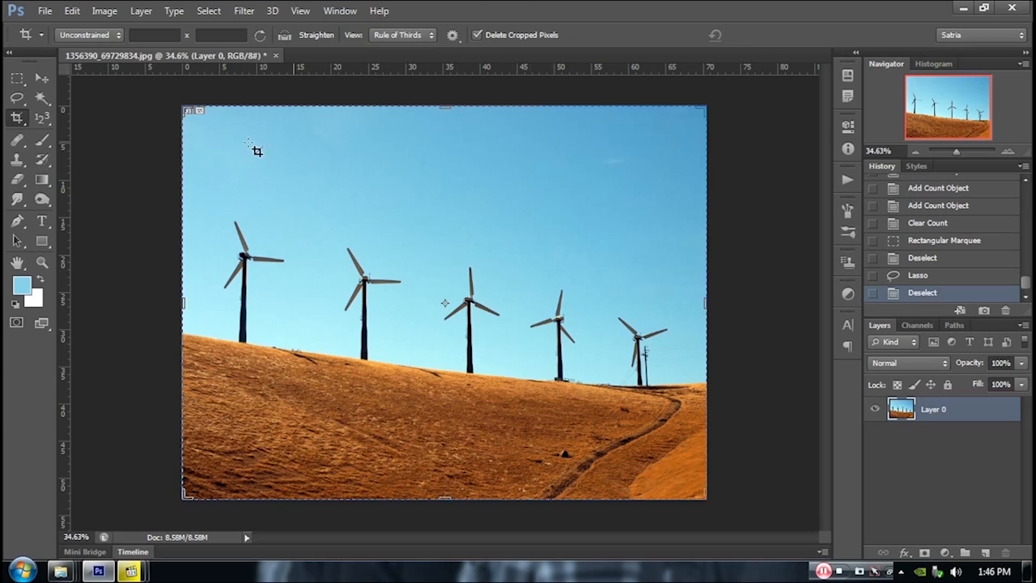
pyautogui.click(42, 78)
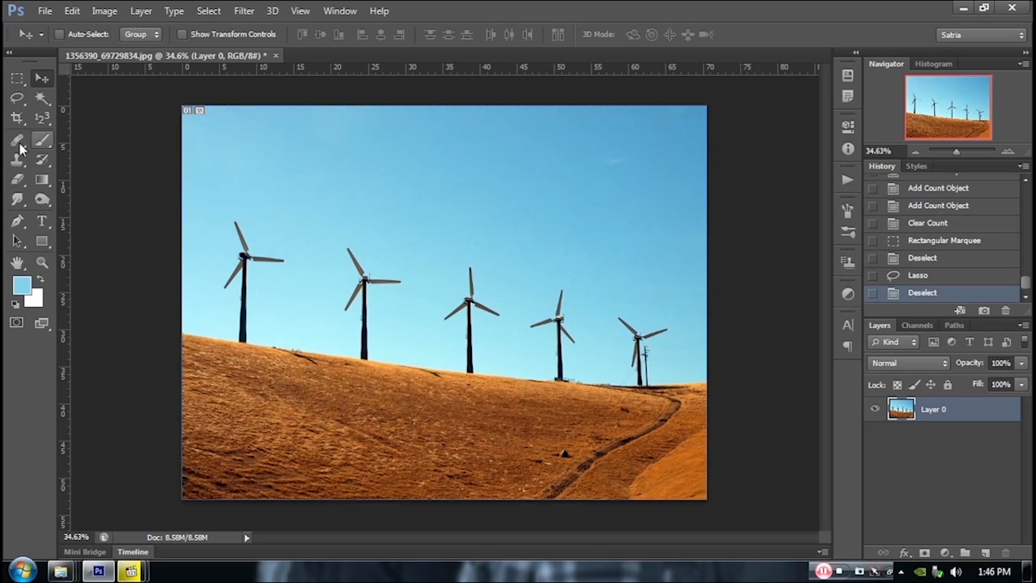
pyautogui.click(23, 270)
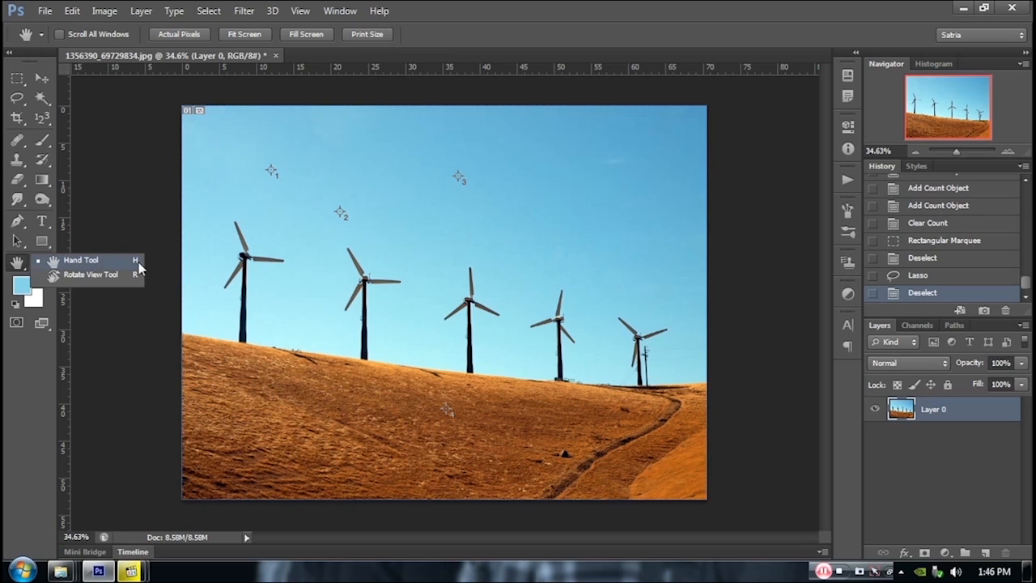
pyautogui.click(498, 20)
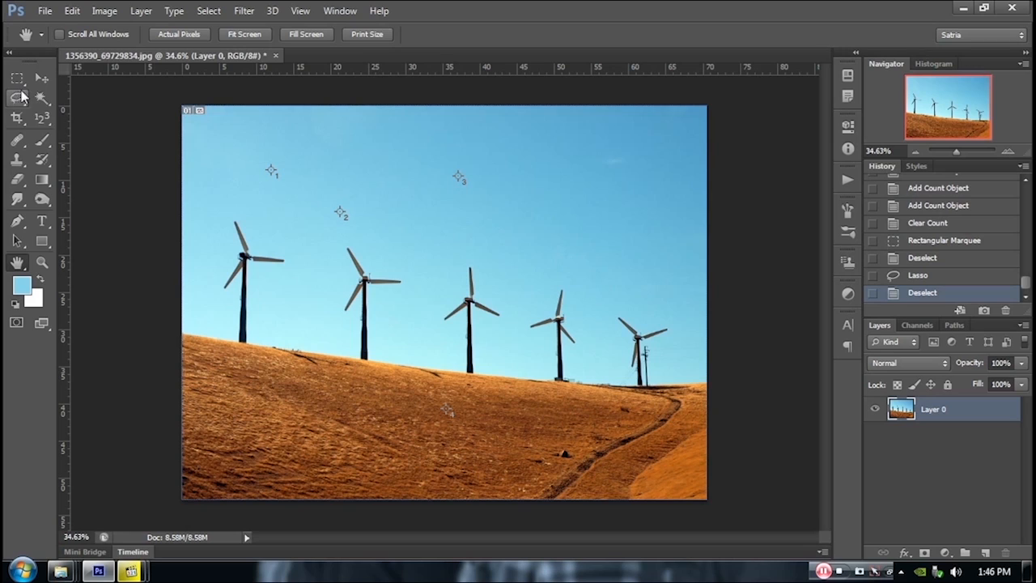
pyautogui.press('i')
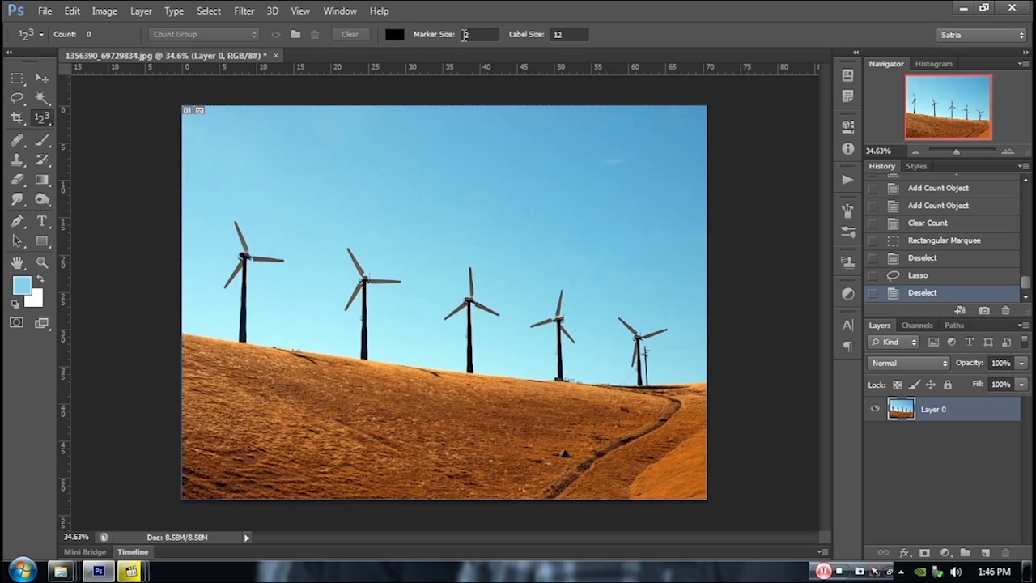
pyautogui.rightClick(43, 118)
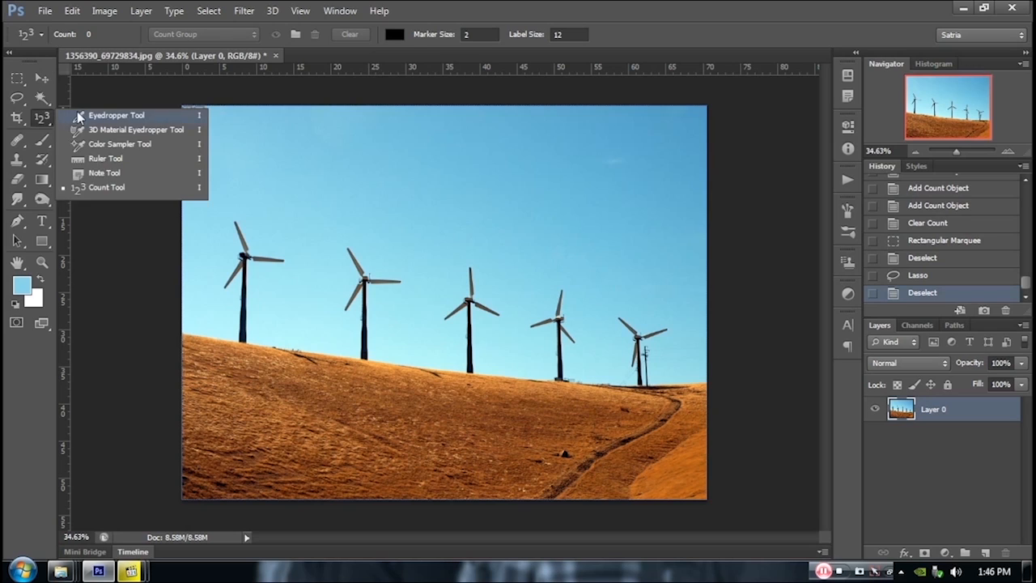
pyautogui.click(77, 111)
pyautogui.click(17, 263)
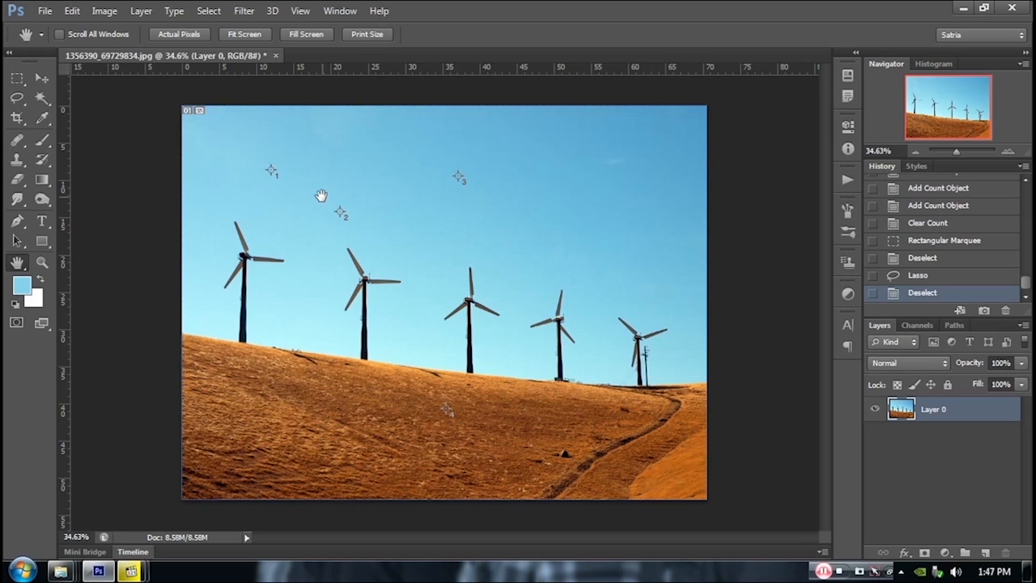
# Clear the remaining color samplers with the Color Sampler tool, collapse the Info readouts and activate the Hand tool
pyautogui.click(43, 120)
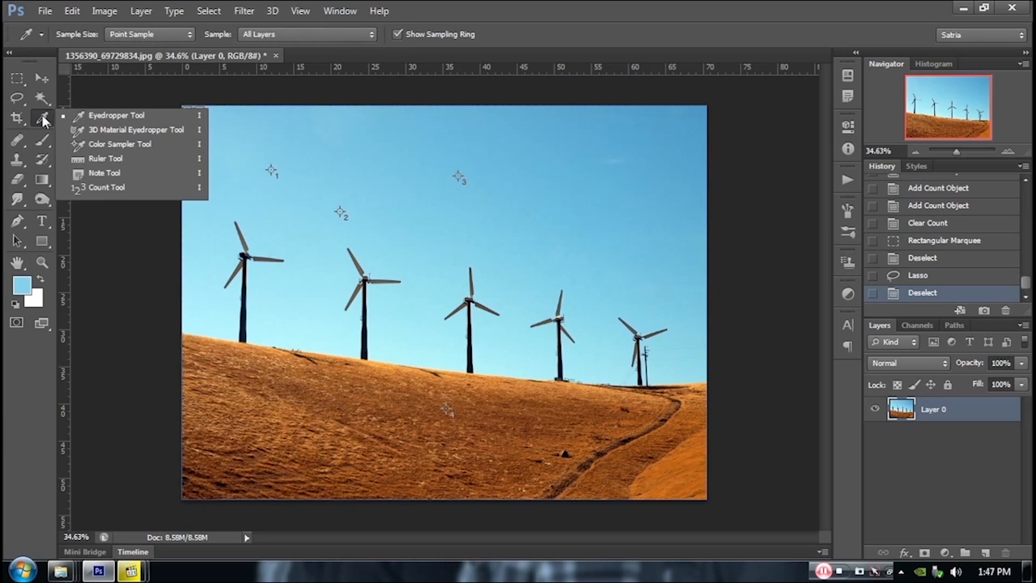
pyautogui.click(90, 146)
pyautogui.click(237, 38)
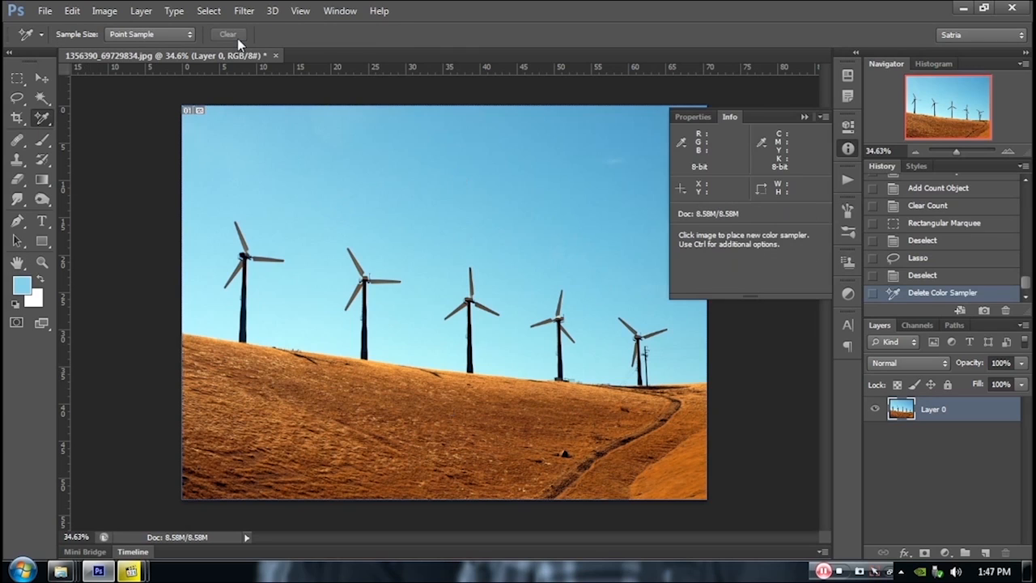
pyautogui.click(18, 263)
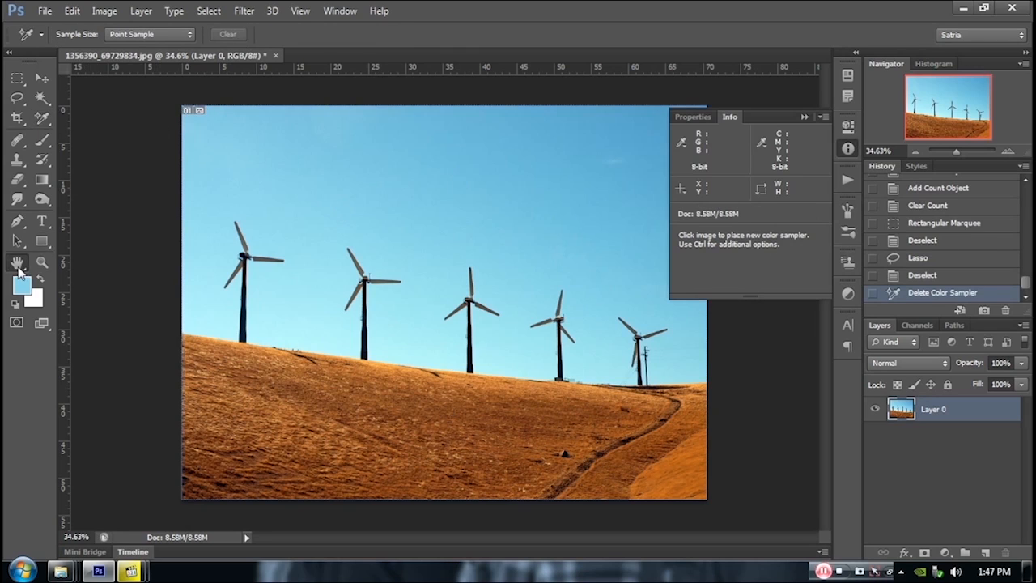
pyautogui.click(804, 115)
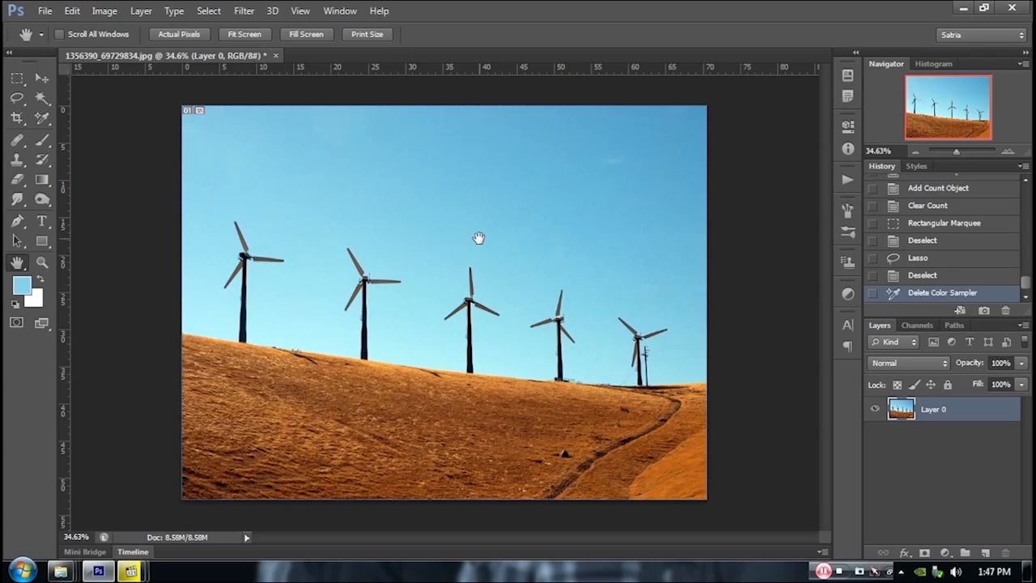
# Zoom in to about 97% and pan across the turbines and hillside with the Hand tool
pyautogui.keyDown('alt'); pyautogui.scroll(6, 479, 237); pyautogui.keyUp('alt')
pyautogui.moveTo(229, 267); pyautogui.dragTo(175, 60)
pyautogui.moveTo(585, 328); pyautogui.dragTo(738, 415)
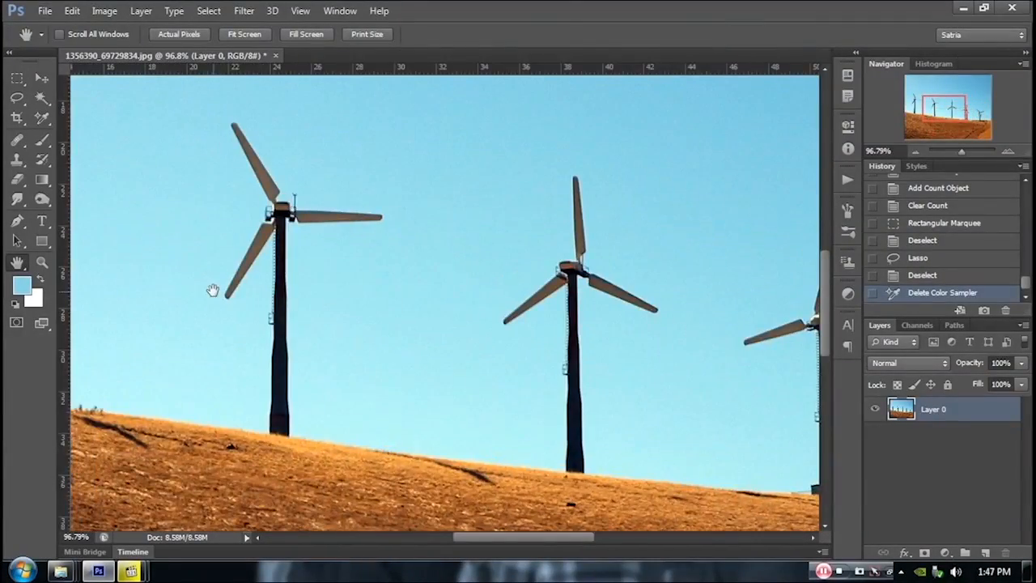
pyautogui.moveTo(213, 289); pyautogui.dragTo(558, 266)
pyautogui.moveTo(313, 317); pyautogui.dragTo(87, 159)
pyautogui.moveTo(635, 349); pyautogui.dragTo(364, 322)
# Zoom to about 72% and pan from the middle turbines to the hillside at the photo's left edge
pyautogui.scroll(-5, 463, 274)
pyautogui.scroll(-2, 463, 274)
pyautogui.scroll(4, 465, 275)
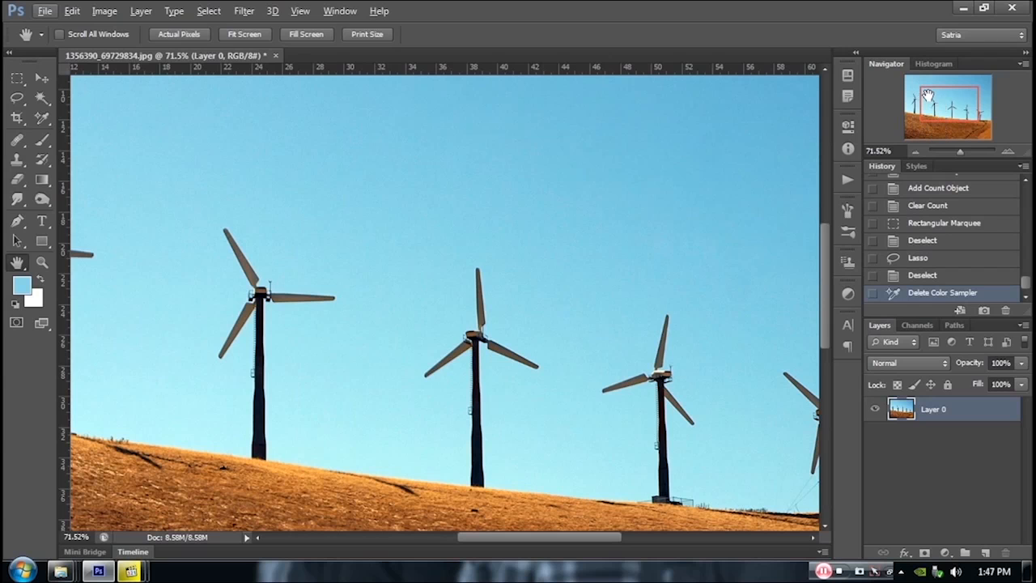
pyautogui.moveTo(942, 107); pyautogui.dragTo(938, 140)
pyautogui.moveTo(286, 184); pyautogui.dragTo(146, 342)
pyautogui.moveTo(485, 179); pyautogui.dragTo(726, 268)
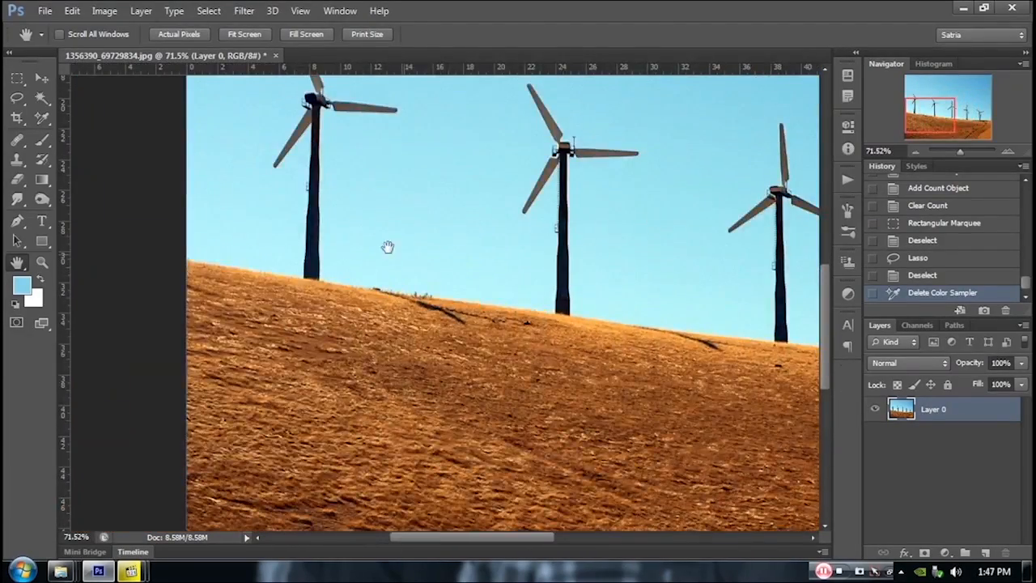
pyautogui.moveTo(372, 245); pyautogui.dragTo(521, 326)
# Zoom to about 199% on the first turbine's base, pan to the second turbine's base and zoom out to the whole photo
pyautogui.scroll(6, 456, 352)
pyautogui.scroll(5, 456, 353)
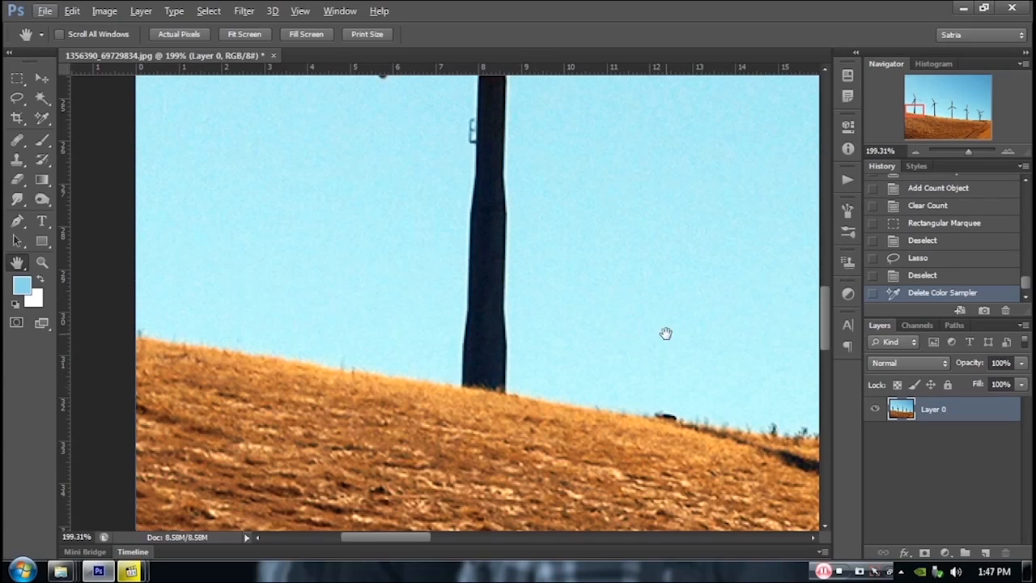
pyautogui.moveTo(770, 408); pyautogui.dragTo(351, 361)
pyautogui.moveTo(715, 381); pyautogui.dragTo(504, 365)
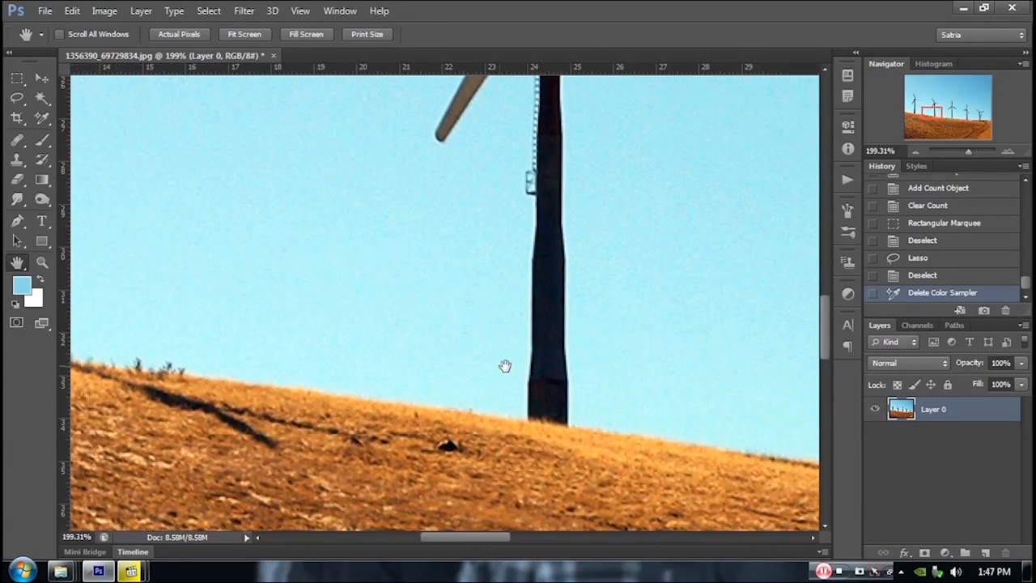
pyautogui.moveTo(584, 354); pyautogui.dragTo(509, 348)
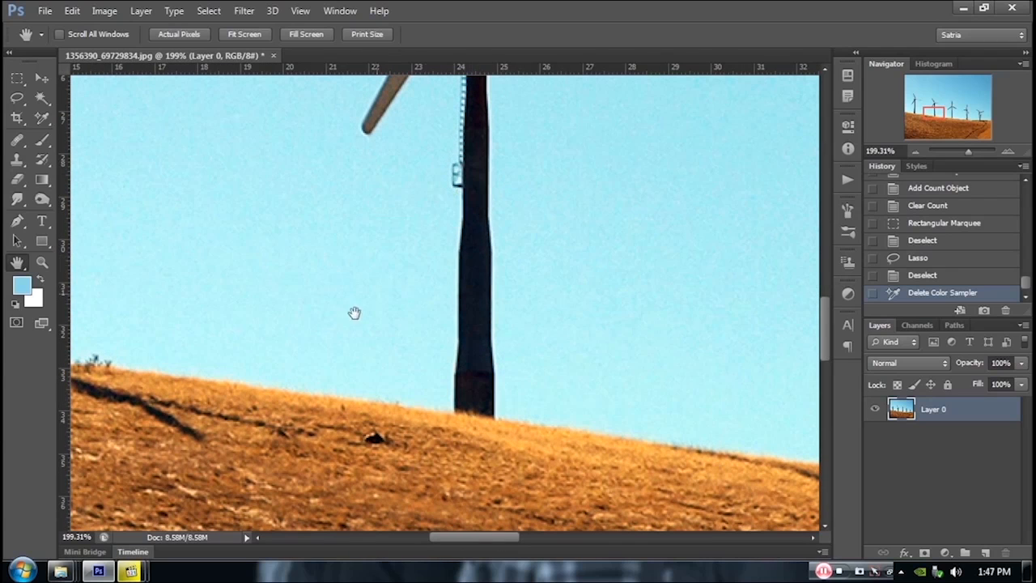
pyautogui.scroll(-2, 339, 331)
pyautogui.scroll(-4, 338, 330)
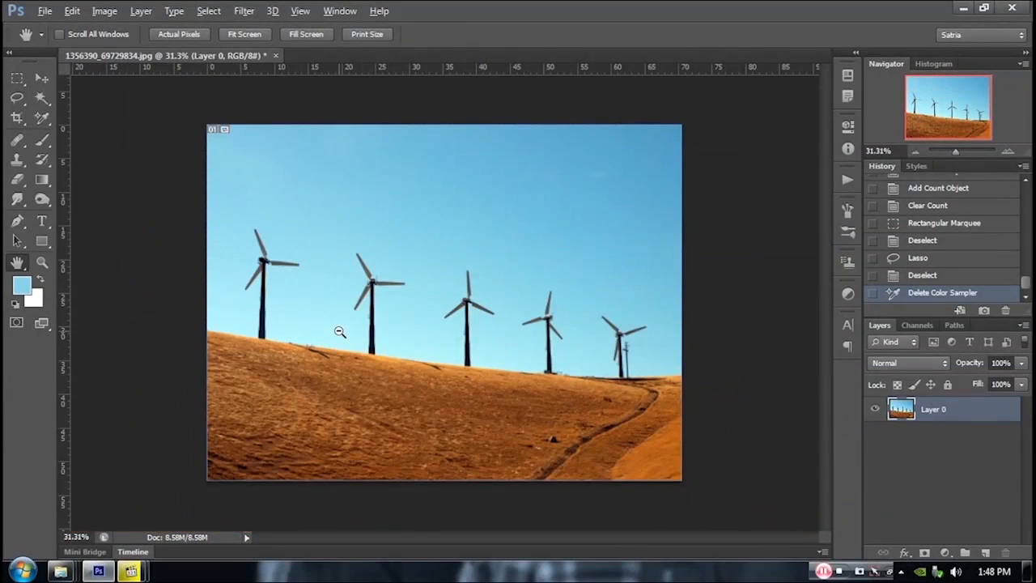
# Activate the Brush tool, zoom to about 146% on the second turbine and pan around it with the temporary hand
pyautogui.scroll(1, 338, 330)
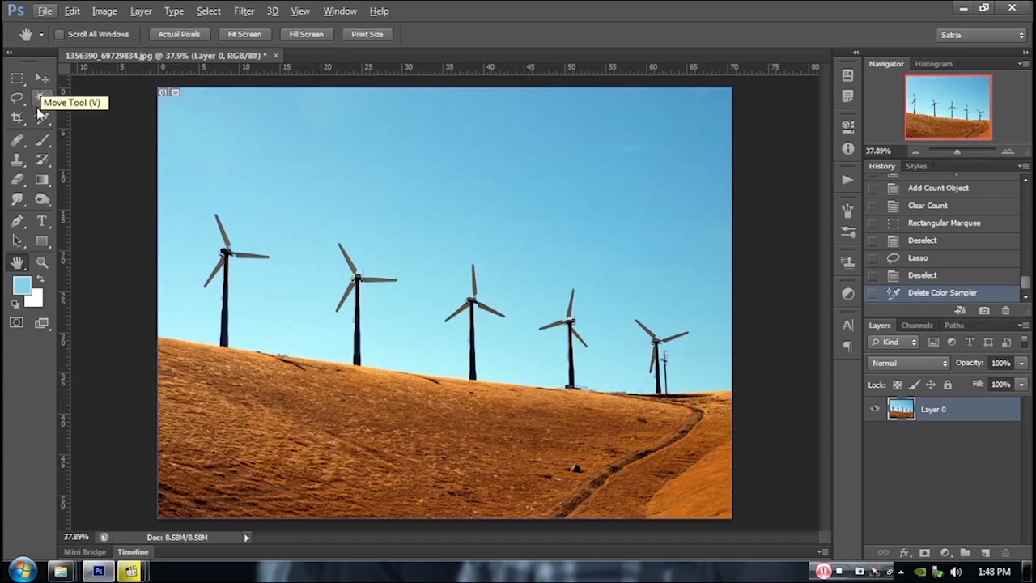
pyautogui.click(42, 139)
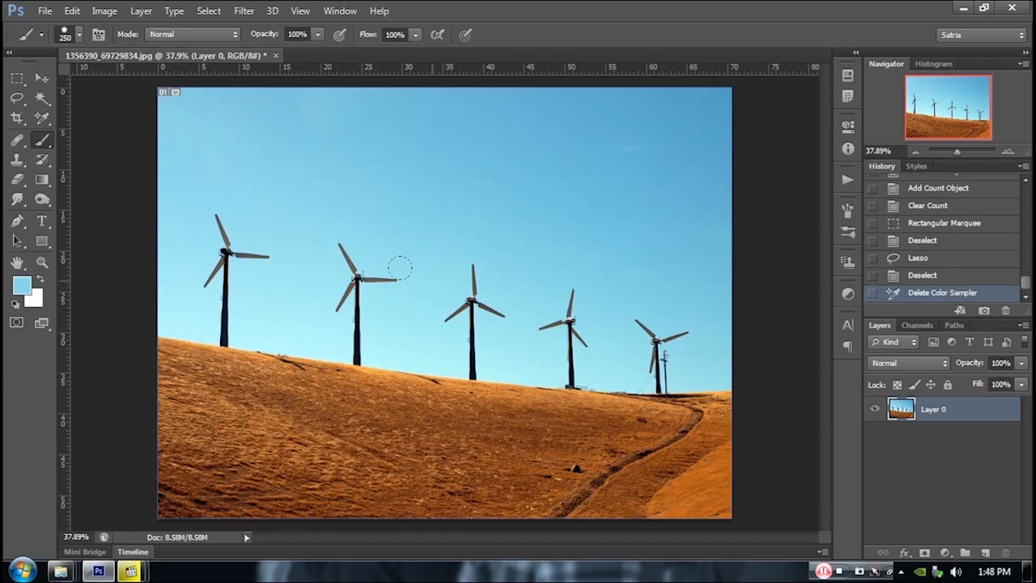
pyautogui.scroll(7, 344, 336)
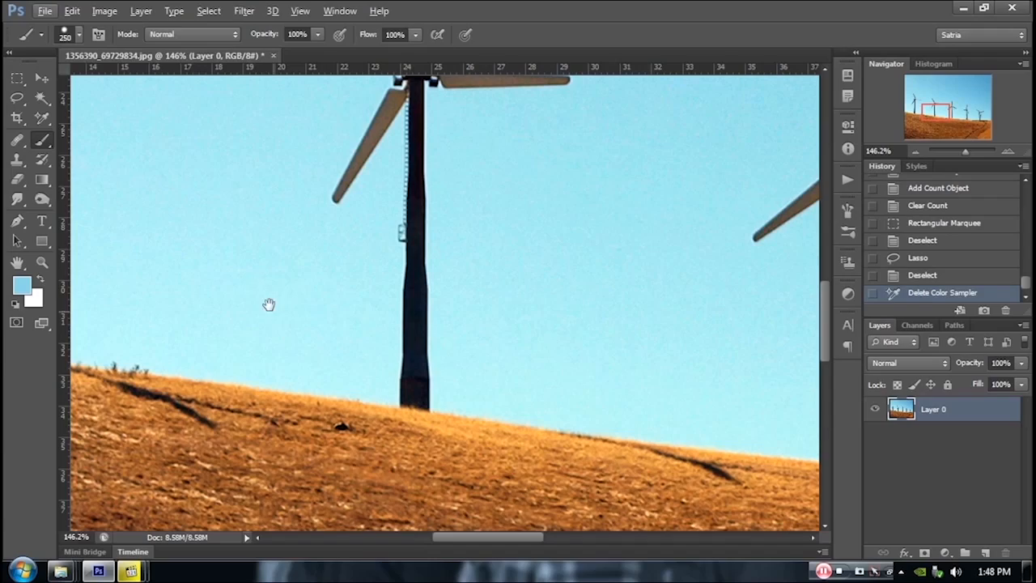
pyautogui.moveTo(203, 254); pyautogui.dragTo(519, 276)
pyautogui.moveTo(252, 259); pyautogui.dragTo(459, 328)
pyautogui.moveTo(703, 341); pyautogui.dragTo(374, 290)
pyautogui.hotkey('ctrl', 'r')
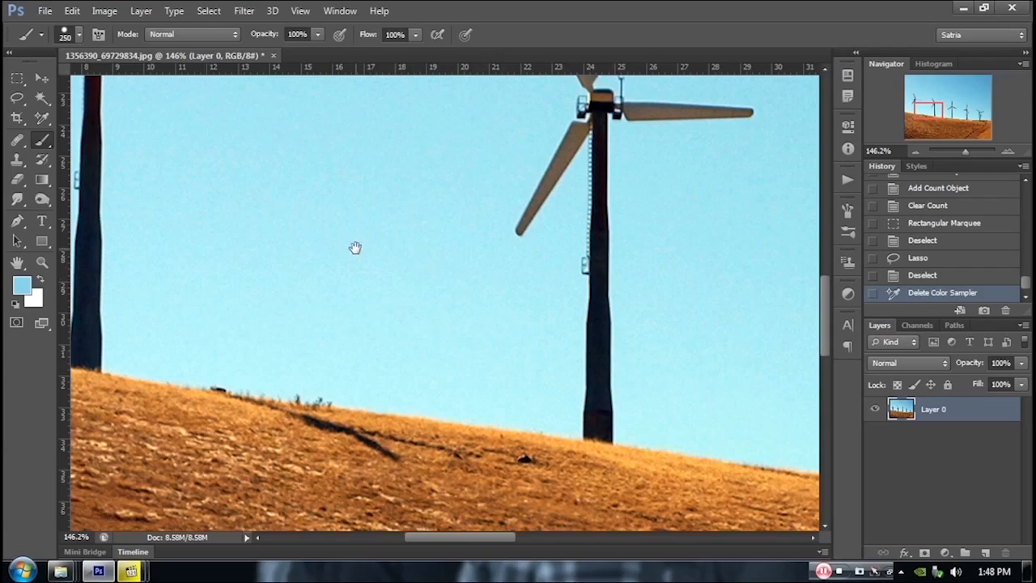
# Pan along the hillside to the fourth turbine, then zoom out to the whole photo at about 39%
pyautogui.moveTo(223, 261); pyautogui.dragTo(267, 202)
pyautogui.moveTo(593, 264); pyautogui.dragTo(583, 243)
pyautogui.moveTo(730, 370); pyautogui.dragTo(315, 333)
pyautogui.moveTo(696, 209); pyautogui.dragTo(732, 320)
pyautogui.moveTo(323, 208); pyautogui.dragTo(351, 225)
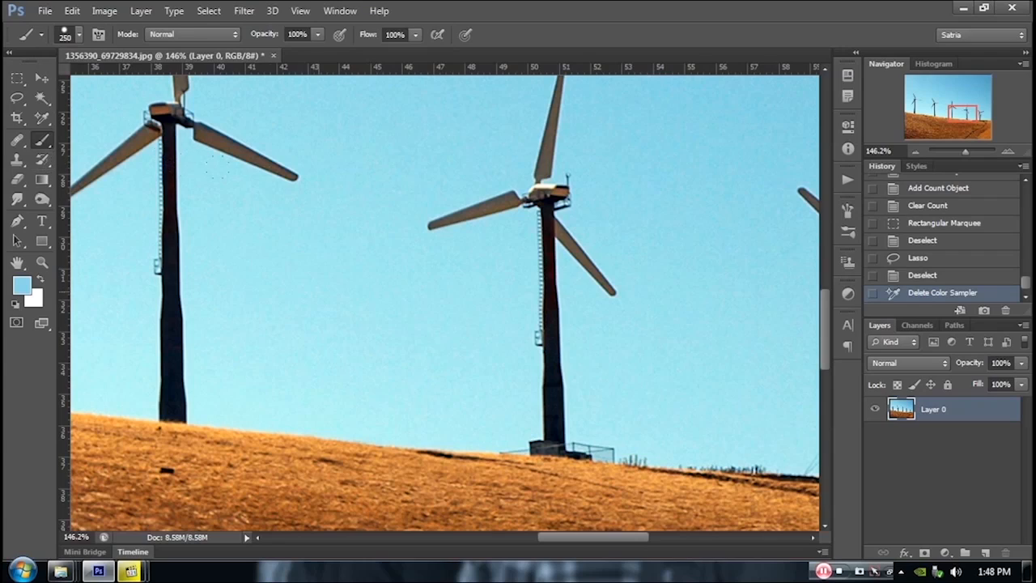
pyautogui.scroll(-8, 425, 308)
pyautogui.scroll(1, 425, 308)
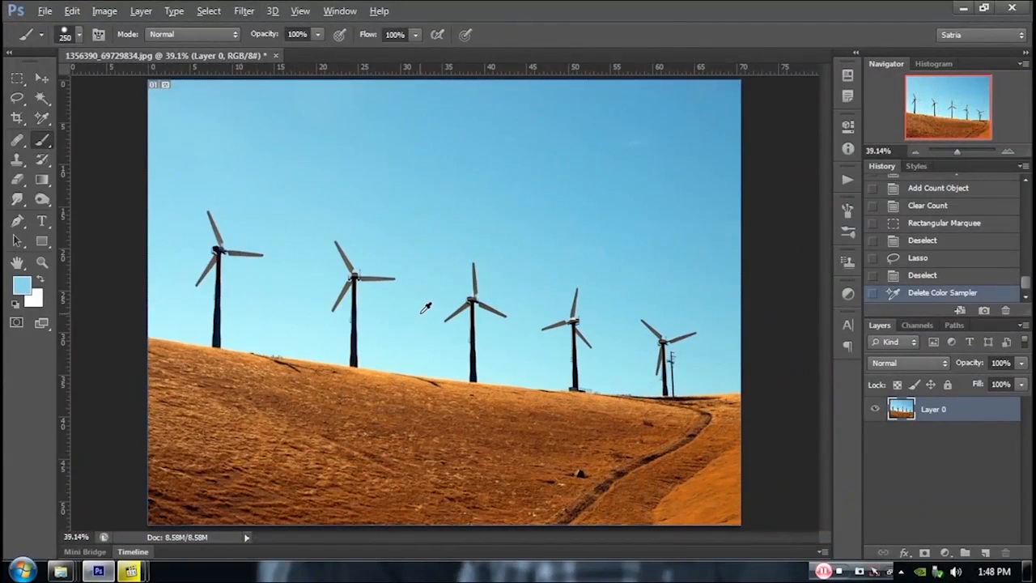
# Activate the Rotate View tool and bring up its rotation compass over the photo
pyautogui.click(22, 267)
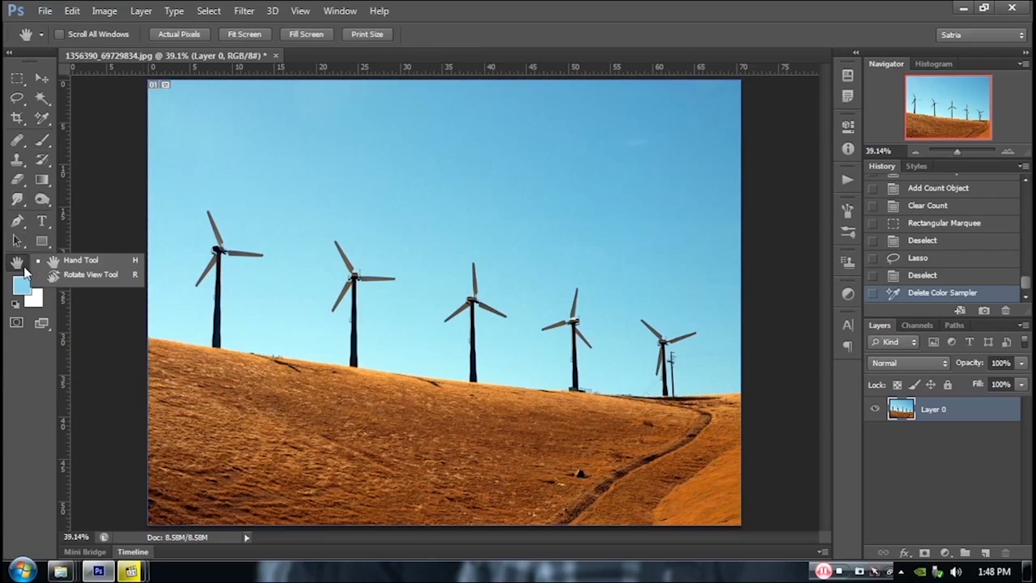
pyautogui.click(106, 276)
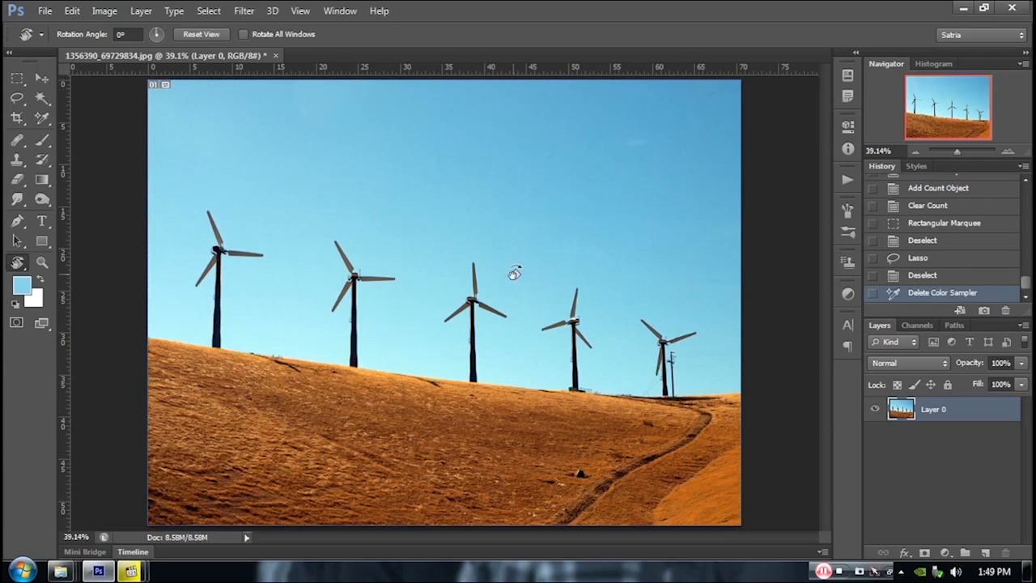
pyautogui.moveTo(527, 240); pyautogui.dragTo(613, 178)
pyautogui.moveTo(551, 280)
pyautogui.mouseDown()
pyautogui.moveTo(446, 197)
pyautogui.moveTo(545, 281)
pyautogui.mouseUp()
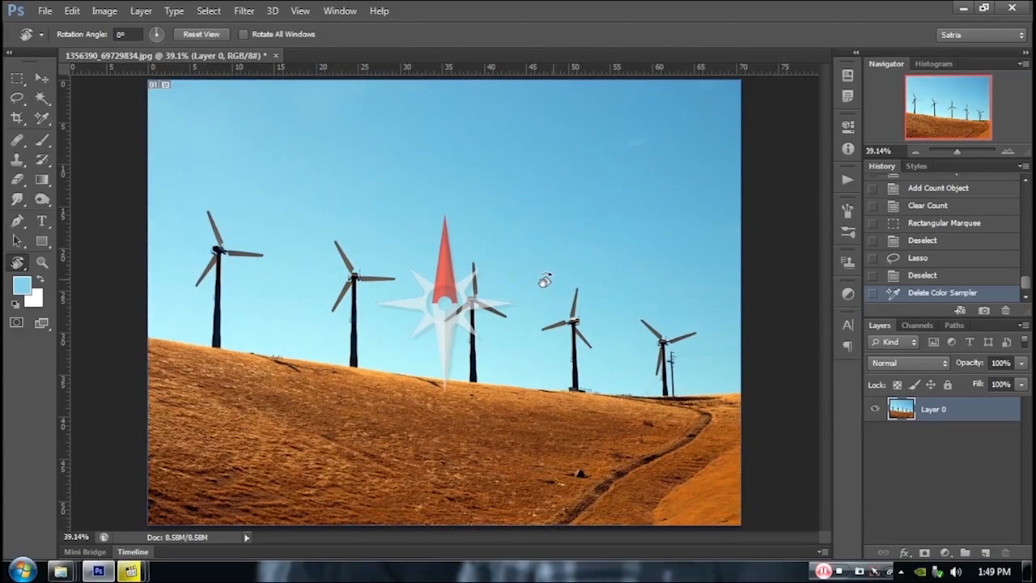
pyautogui.moveTo(545, 280); pyautogui.dragTo(545, 280)
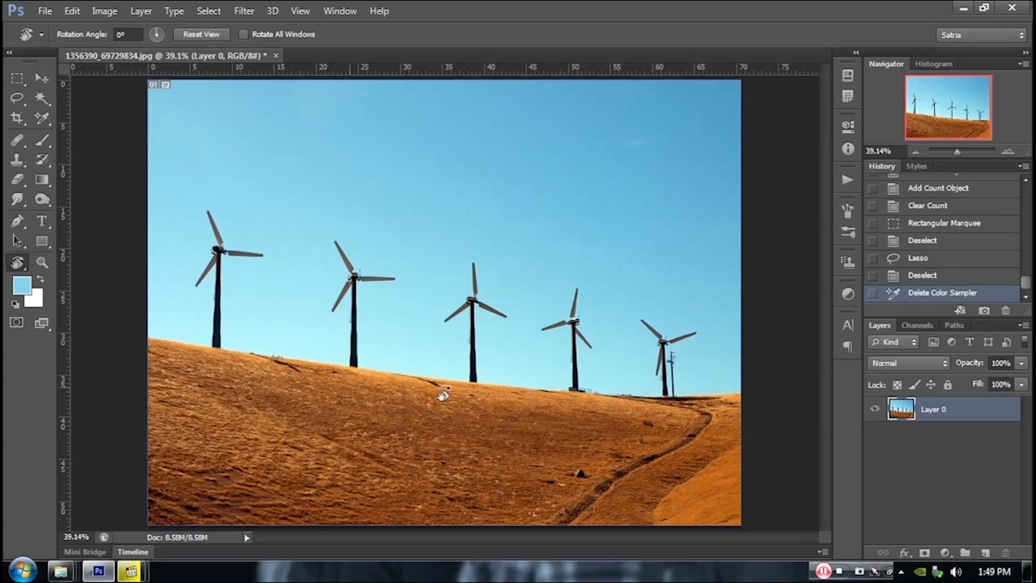
# Rotate the canvas view to about -90°, turn it back nearly upright and reset the view
pyautogui.moveTo(577, 435); pyautogui.dragTo(521, 225)
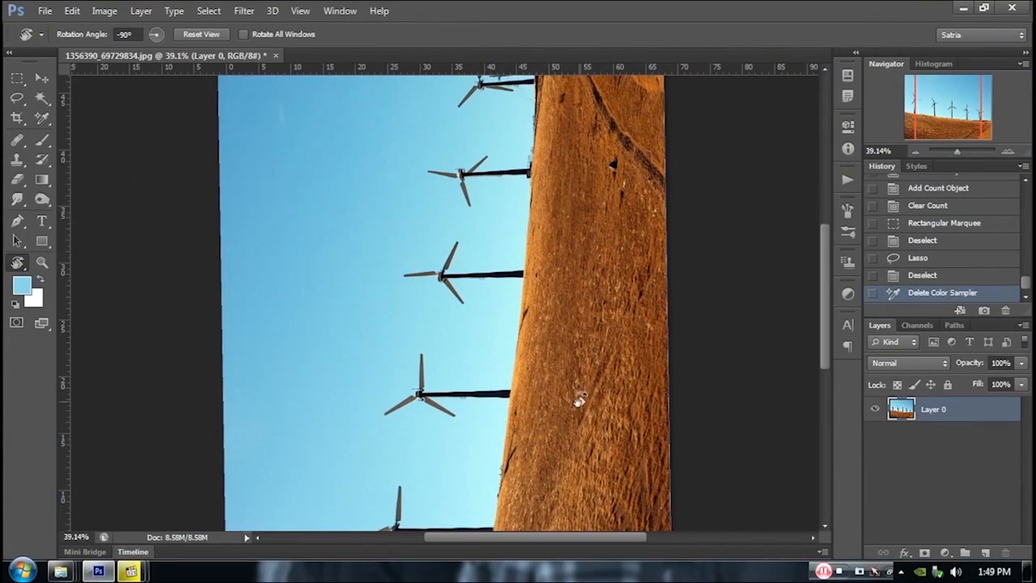
pyautogui.moveTo(578, 173); pyautogui.dragTo(600, 455)
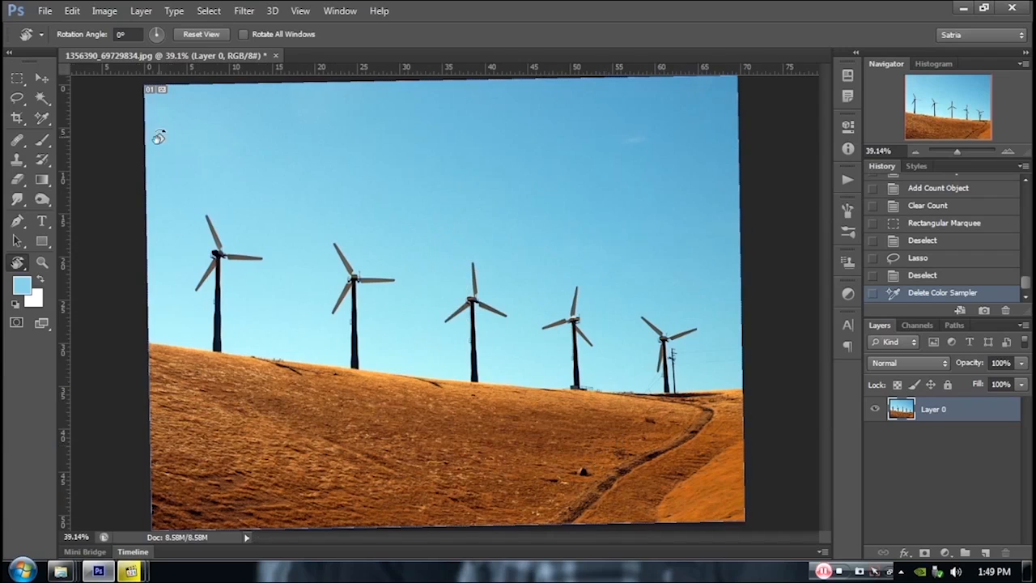
pyautogui.click(220, 36)
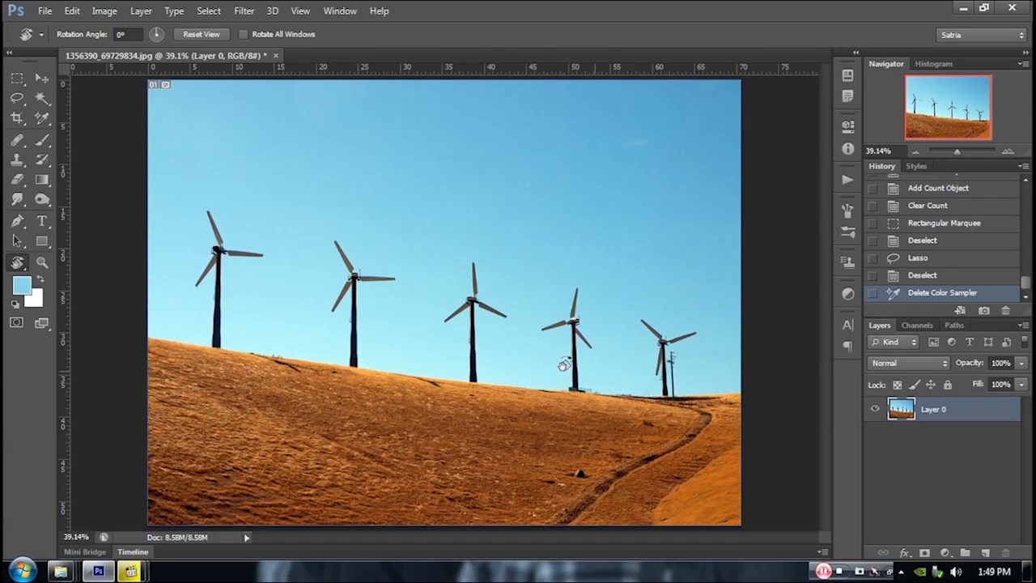
pyautogui.click(25, 270)
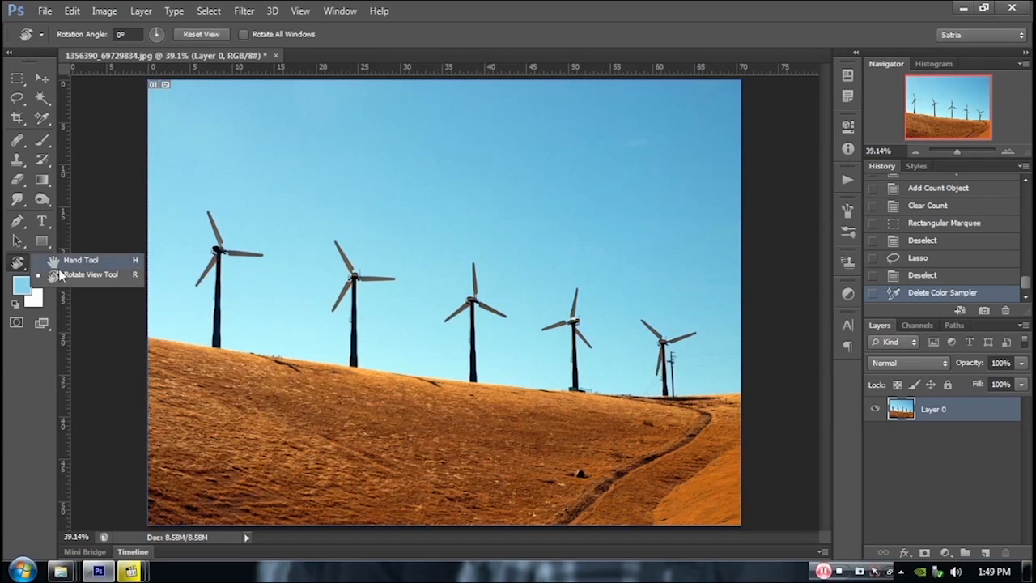
pyautogui.click(109, 275)
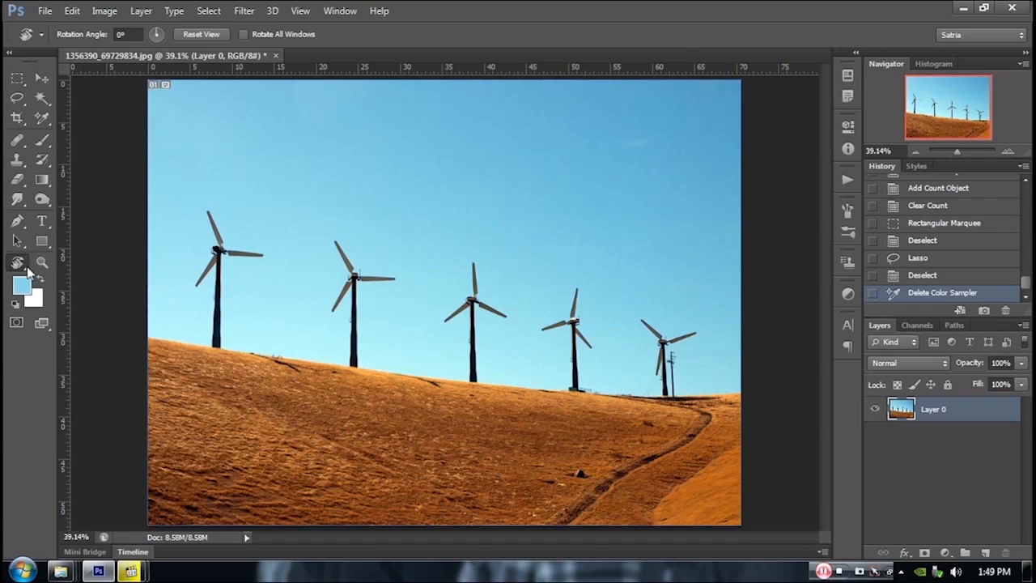
pyautogui.click(27, 271)
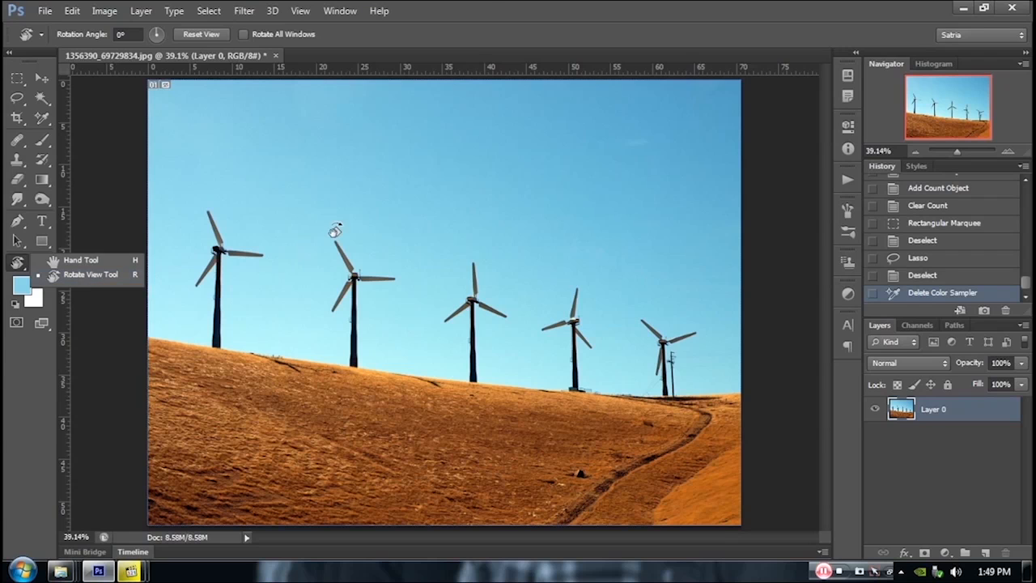
pyautogui.click(483, 8)
# Examine the graphics processor settings in the Performance preferences, close them and reactivate the Rotate View tool
pyautogui.click(72, 10)
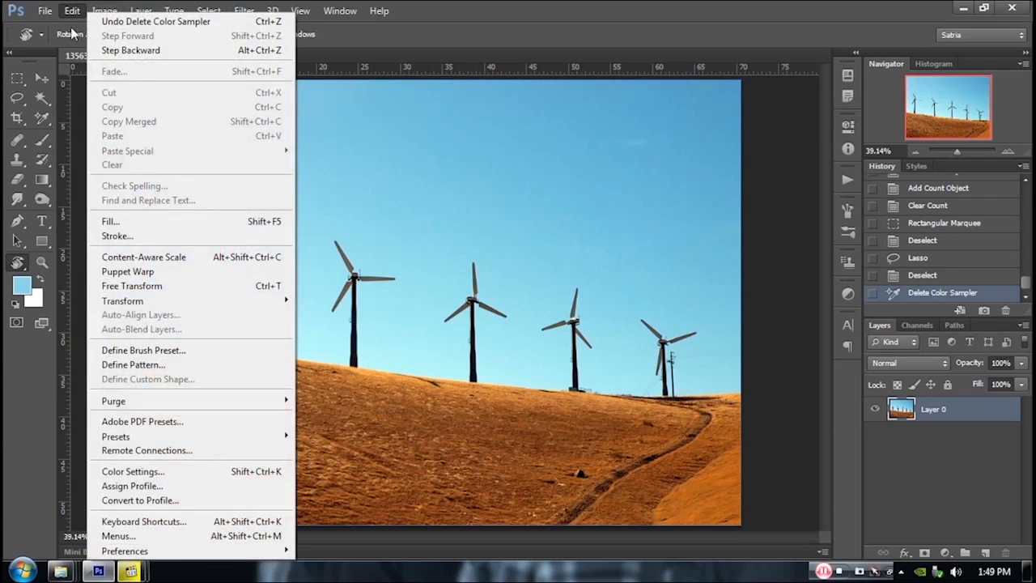
pyautogui.moveTo(149, 558)
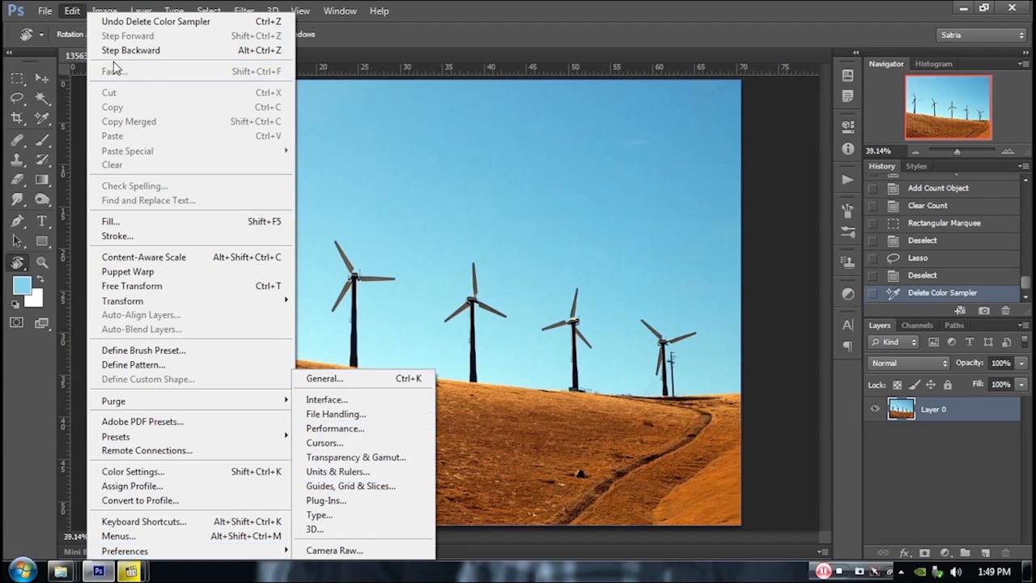
pyautogui.click(368, 434)
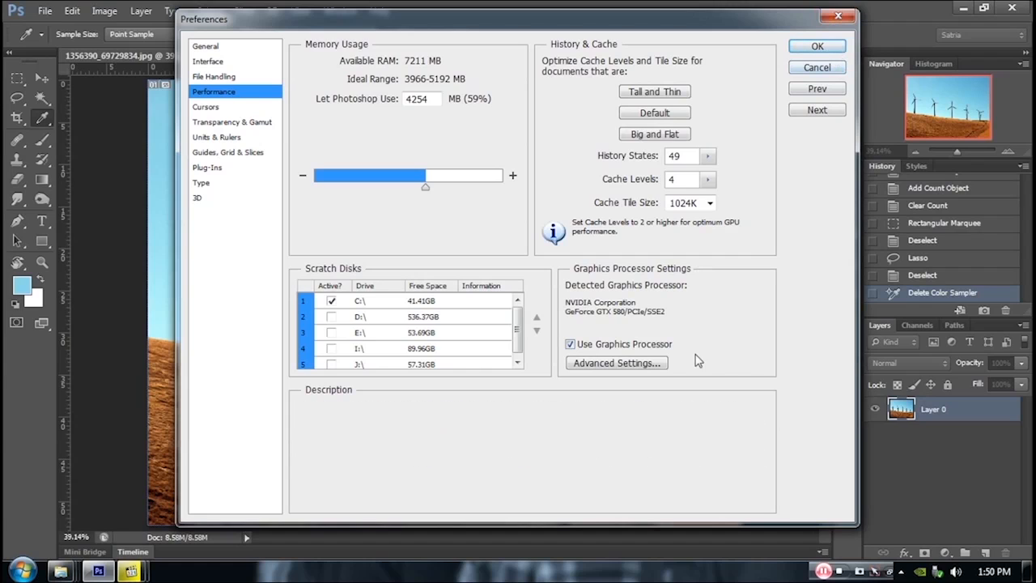
pyautogui.moveTo(576, 356)
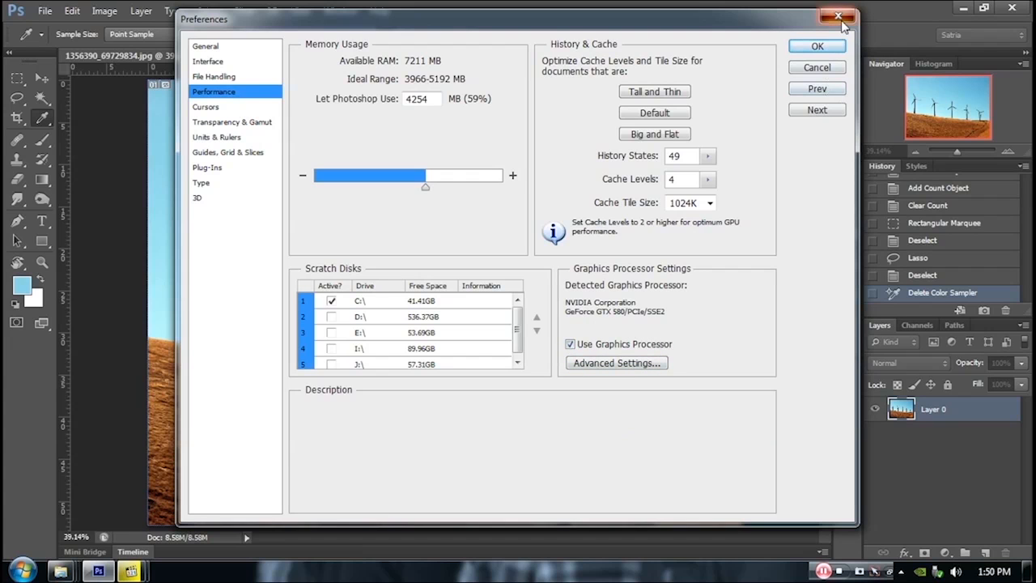
pyautogui.click(818, 46)
pyautogui.press('r')
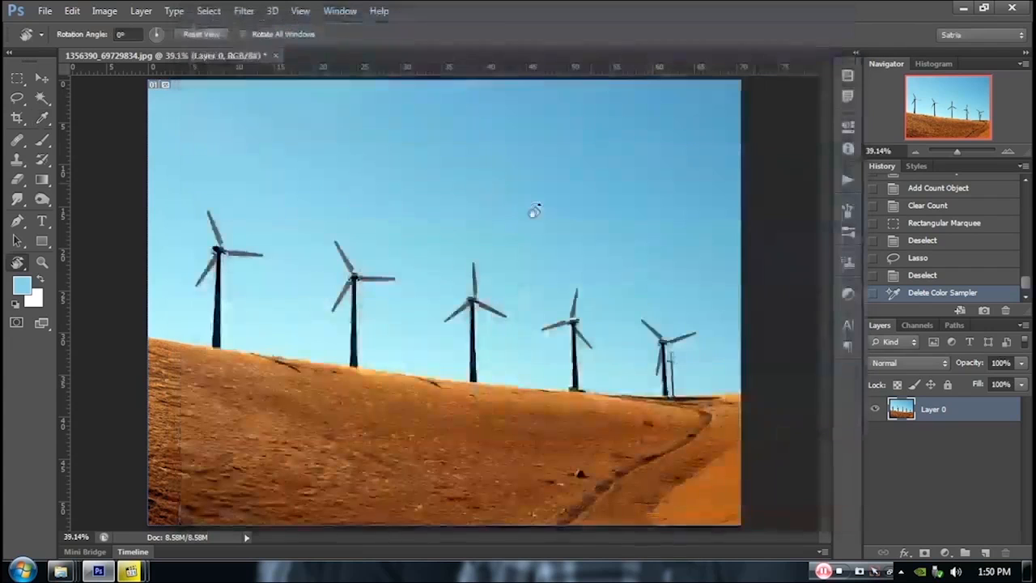
# Switch from the Rotate View tool to the Hand tool
pyautogui.rightClick(24, 271)
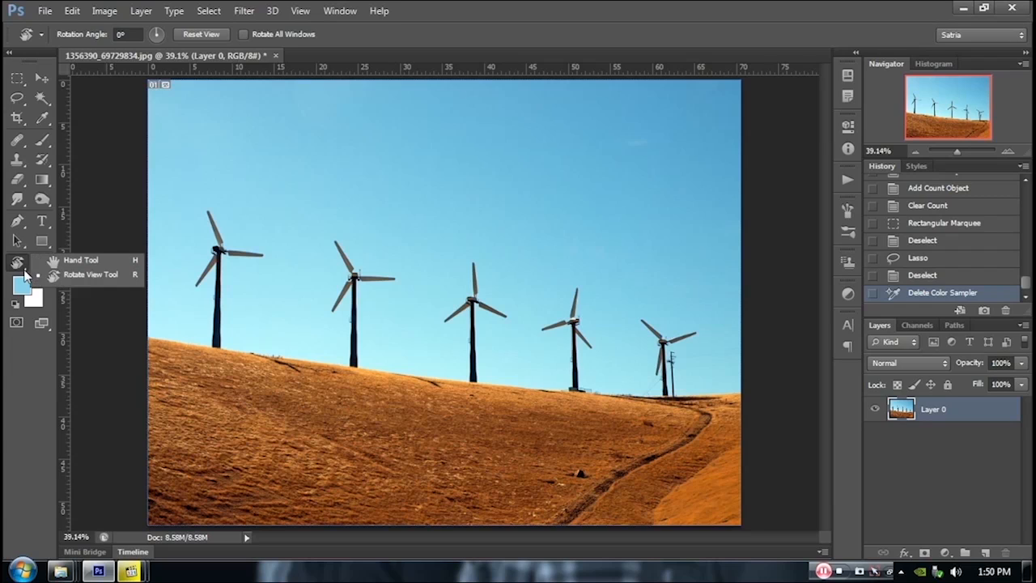
pyautogui.click(70, 276)
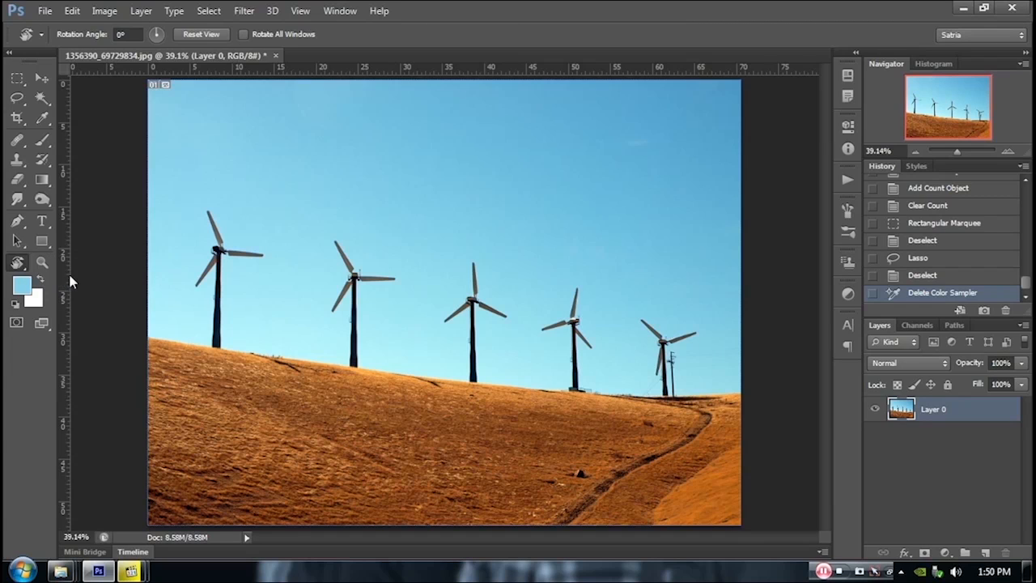
pyautogui.rightClick(24, 264)
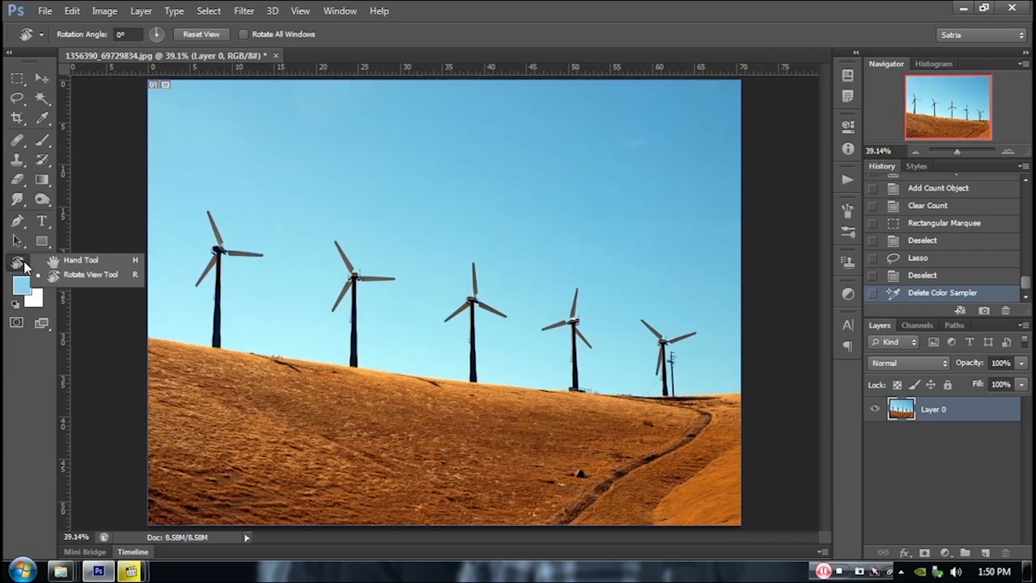
pyautogui.click(90, 267)
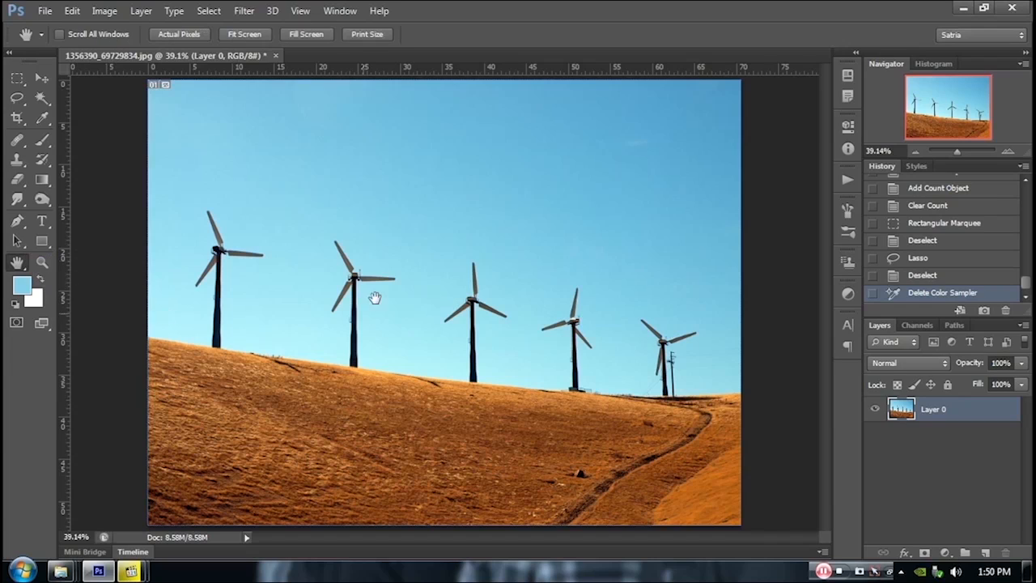
pyautogui.rightClick(19, 265)
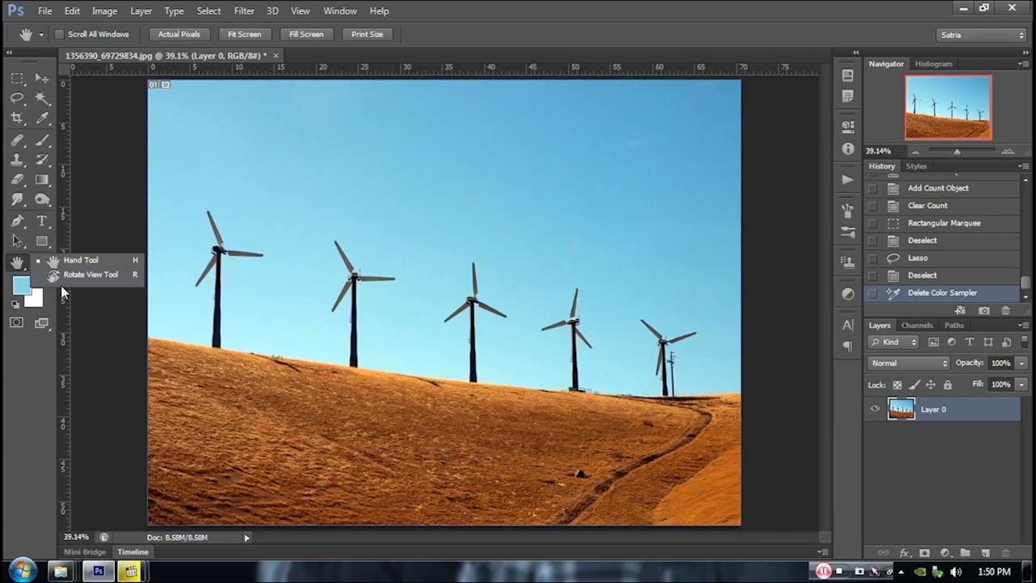
pyautogui.click(430, 302)
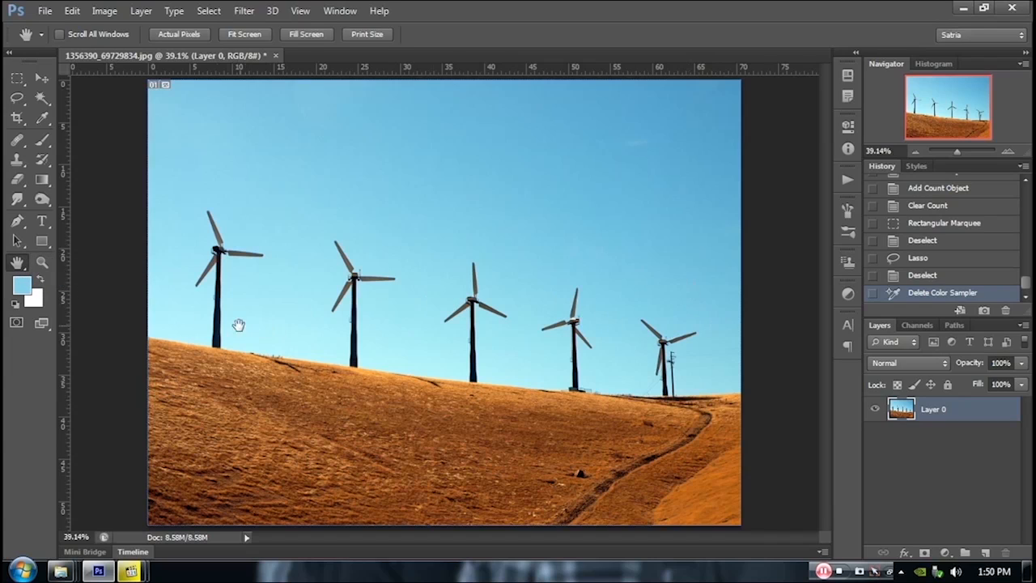
# Activate the Zoom tool and zoom in to 300% on the sky above the middle turbines
pyautogui.click(47, 265)
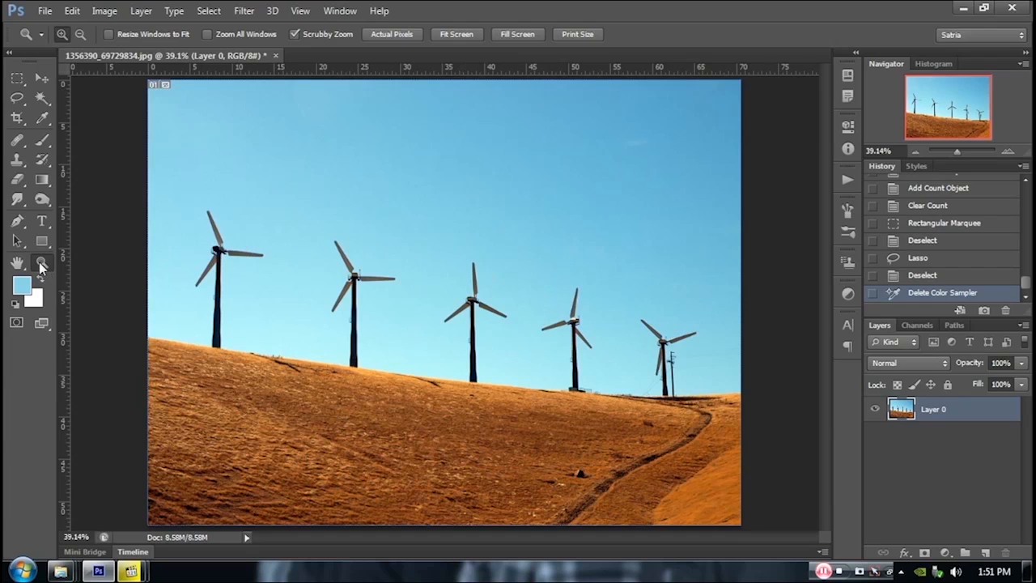
pyautogui.moveTo(449, 233); pyautogui.dragTo(450, 233)
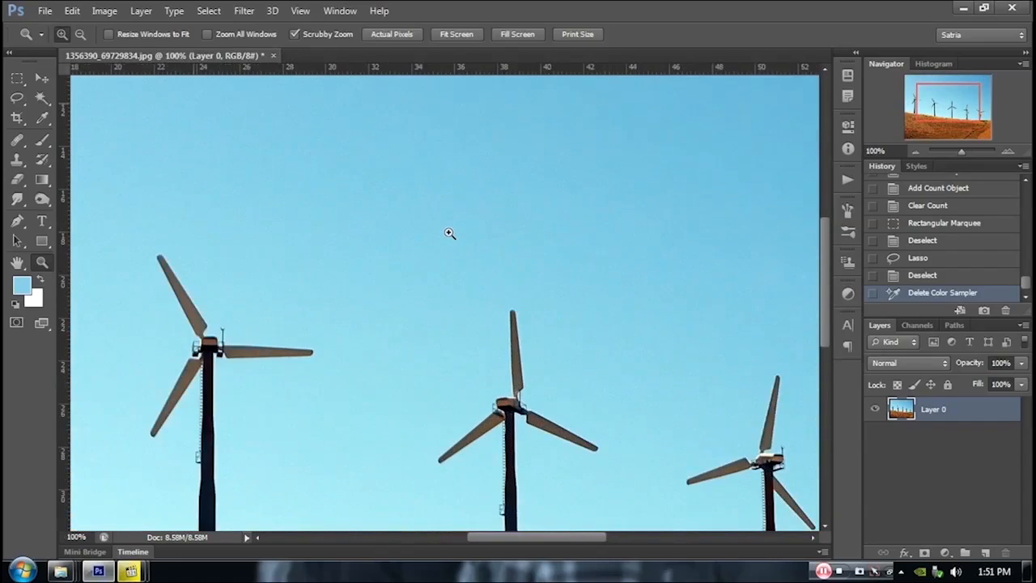
pyautogui.click(450, 233)
pyautogui.click(449, 233)
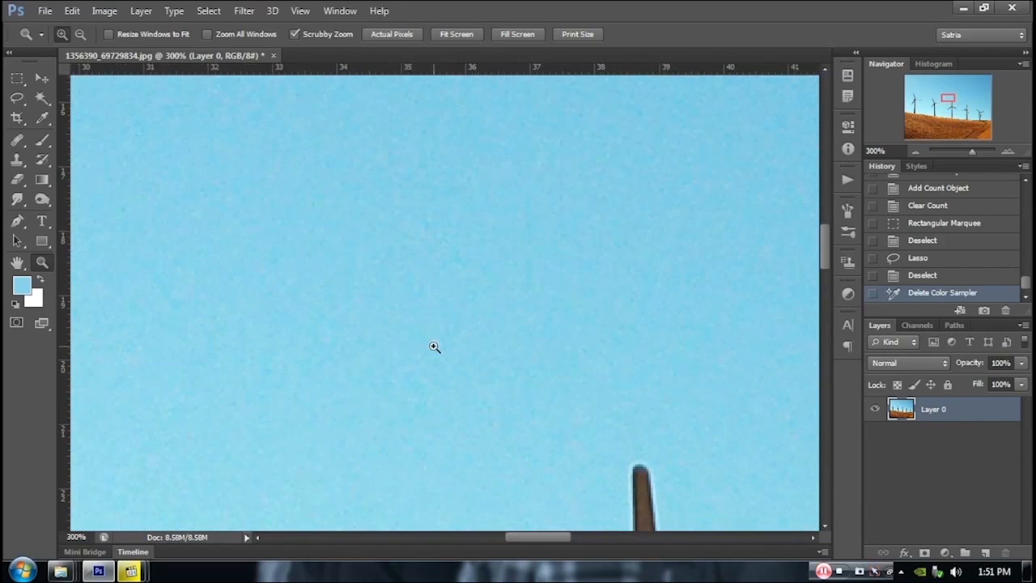
# Pan from the sky to the second turbine and zoom out to about 171% on it
pyautogui.moveTo(423, 307); pyautogui.dragTo(465, 215)
pyautogui.moveTo(388, 278); pyautogui.dragTo(615, 157)
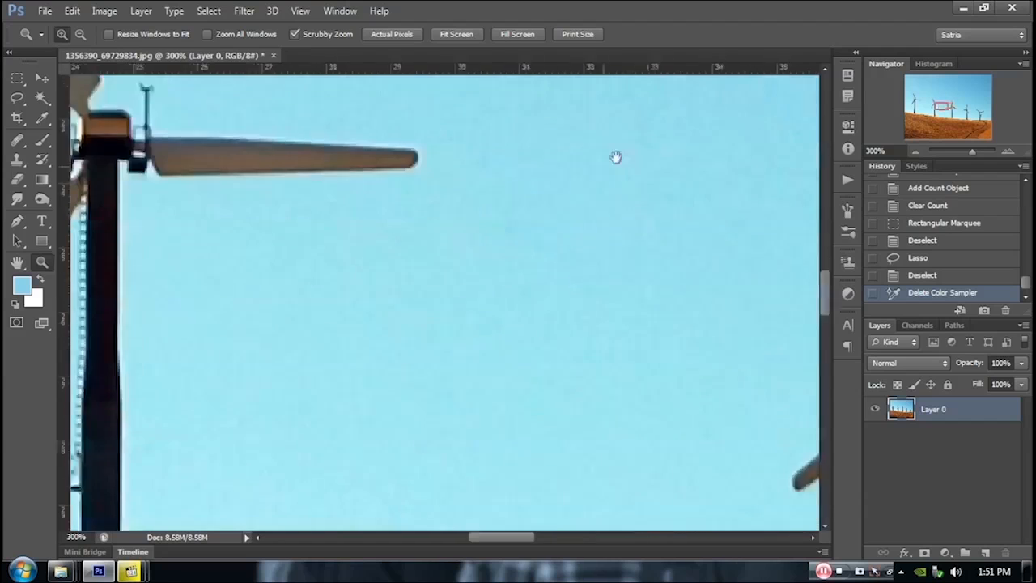
pyautogui.keyDown('alt'); pyautogui.click(542, 270); pyautogui.keyUp('alt')
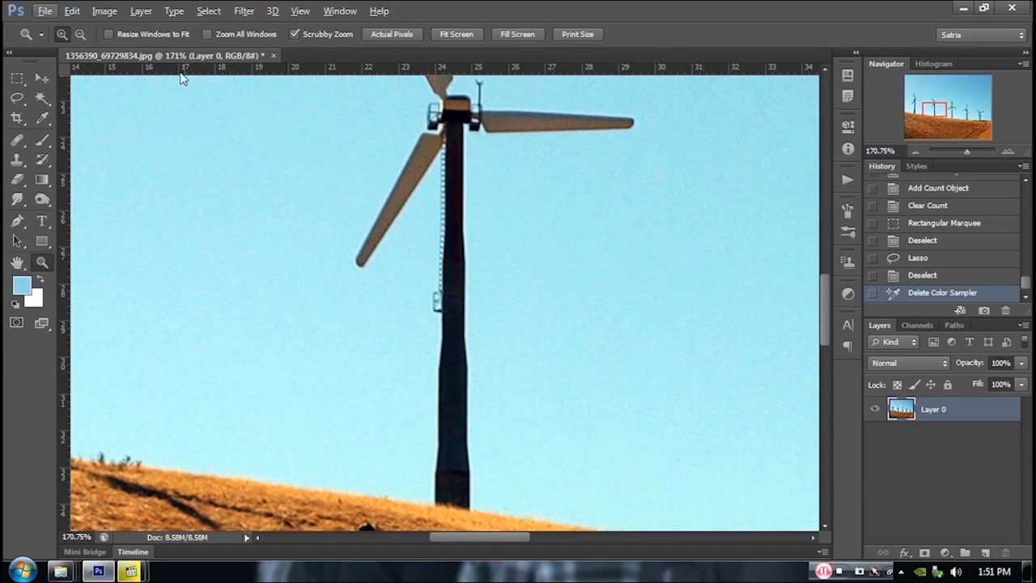
# Set the Zoom tool to zoom out and reduce the view to 25%, with the whole photo in the window
pyautogui.click(82, 37)
pyautogui.click(604, 222)
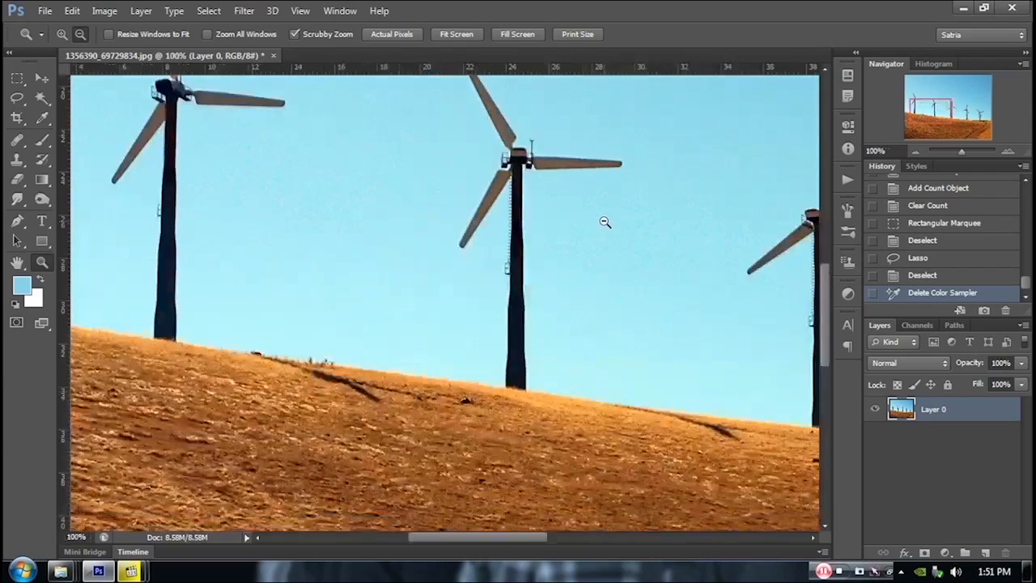
pyautogui.click(604, 222)
pyautogui.click(603, 221)
pyautogui.click(604, 221)
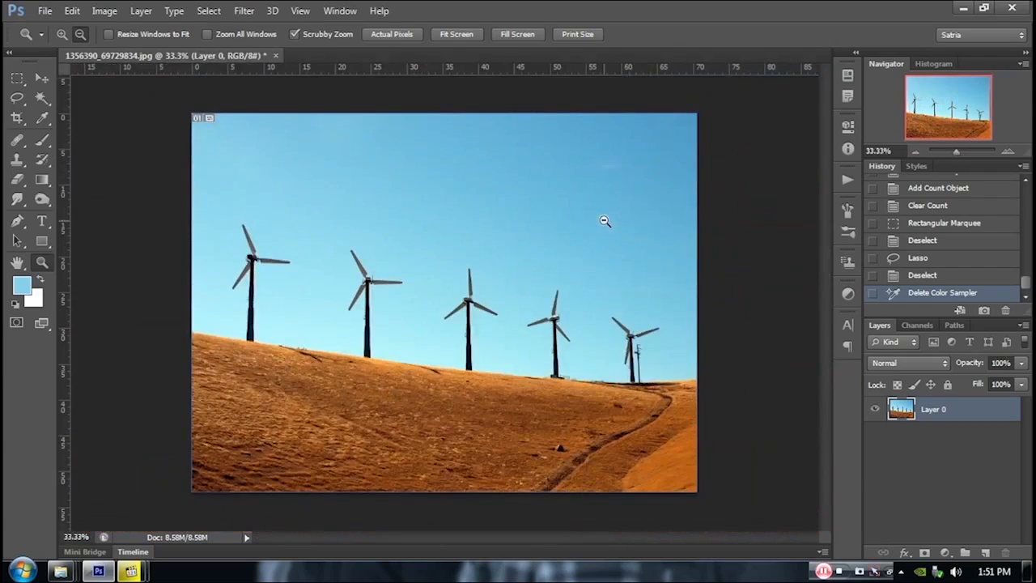
pyautogui.click(435, 260)
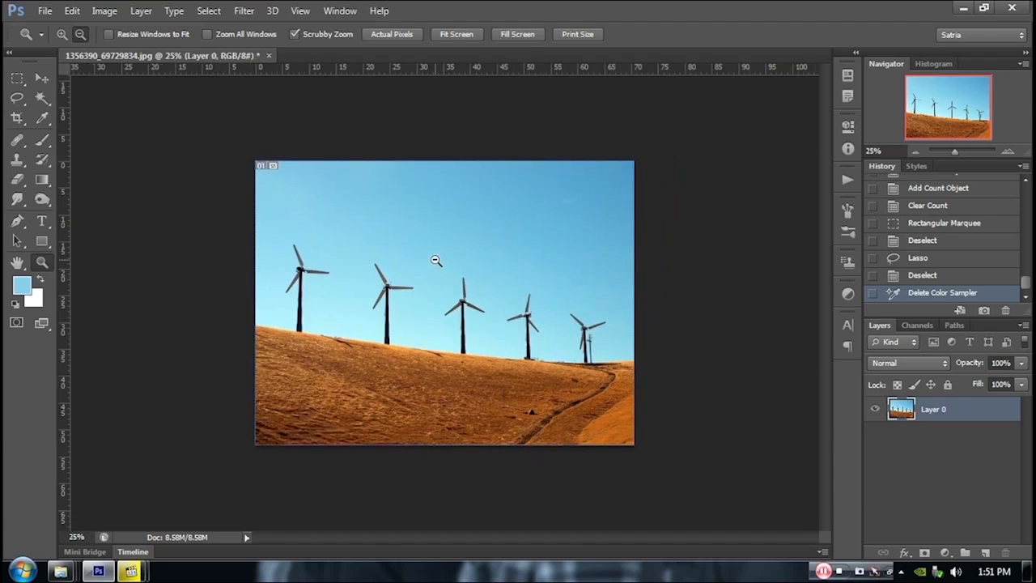
# Zoom in on the photo to about 36% and activate the Move tool
pyautogui.scroll(5, 435, 260)
pyautogui.scroll(-1, 435, 260)
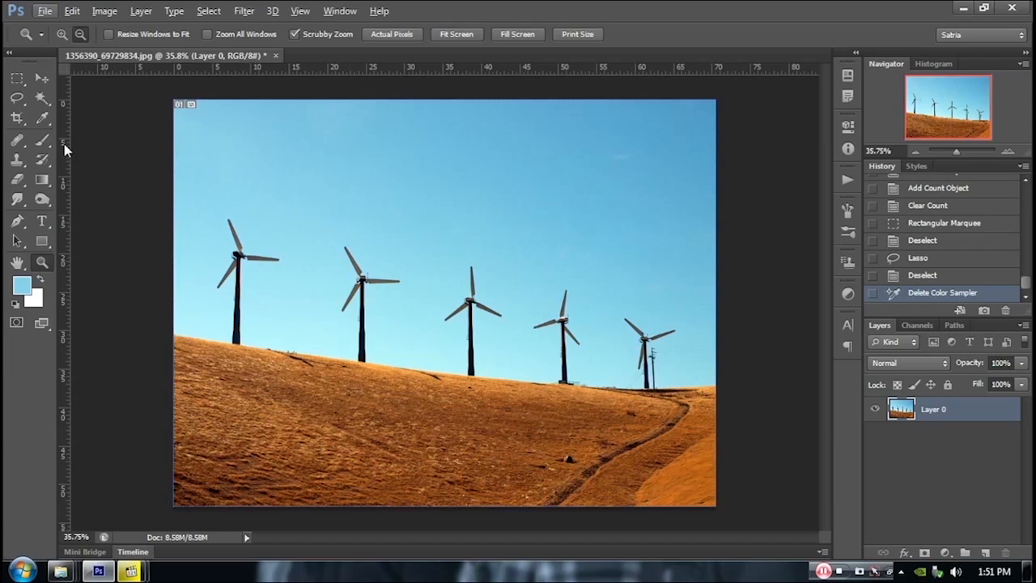
pyautogui.click(42, 78)
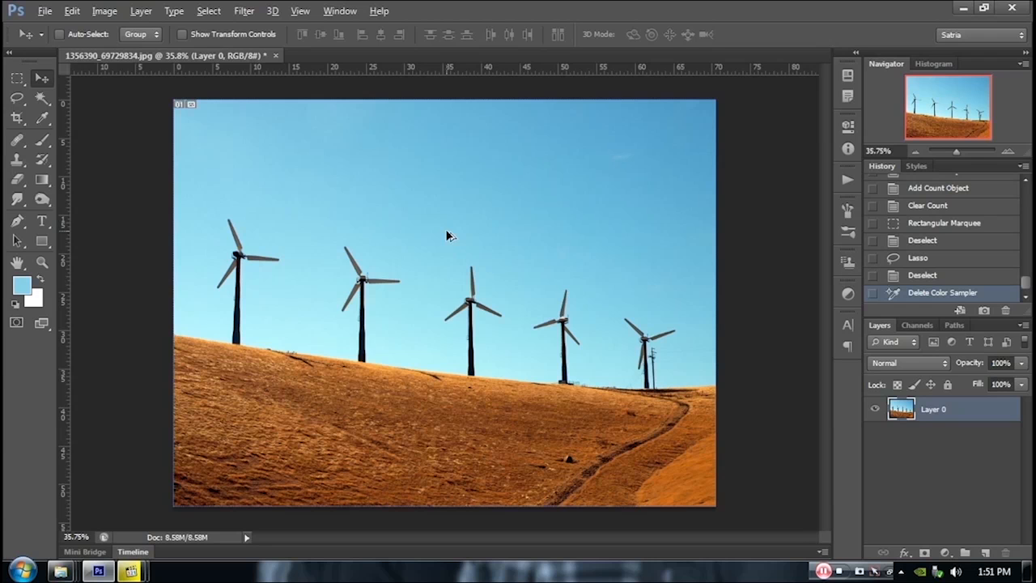
# Zoom repeatedly in to about 200% and back out on the sky above the middle turbines
pyautogui.scroll(5, 450, 236)
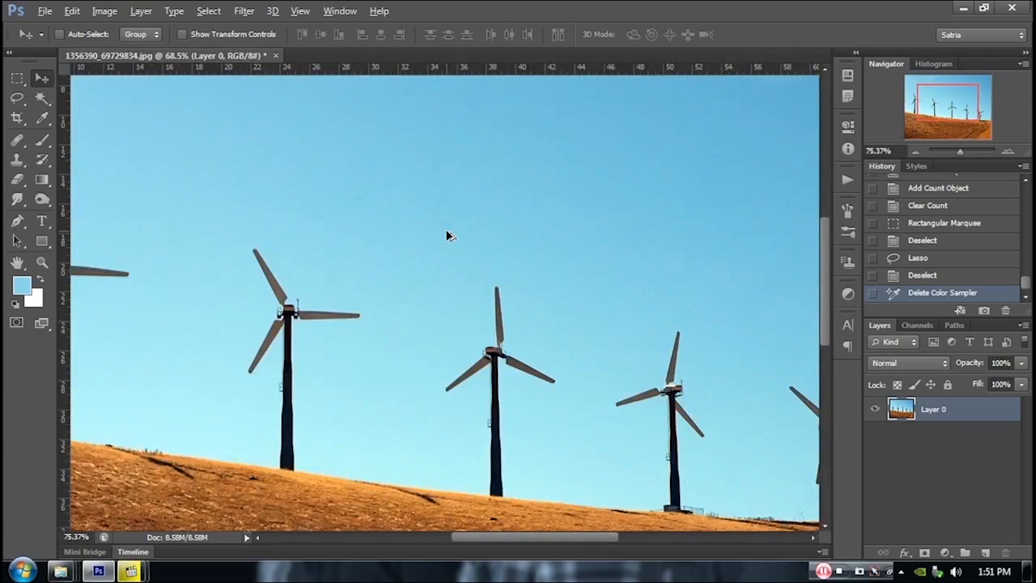
pyautogui.scroll(-7, 450, 235)
pyautogui.scroll(5, 450, 236)
pyautogui.scroll(8, 450, 236)
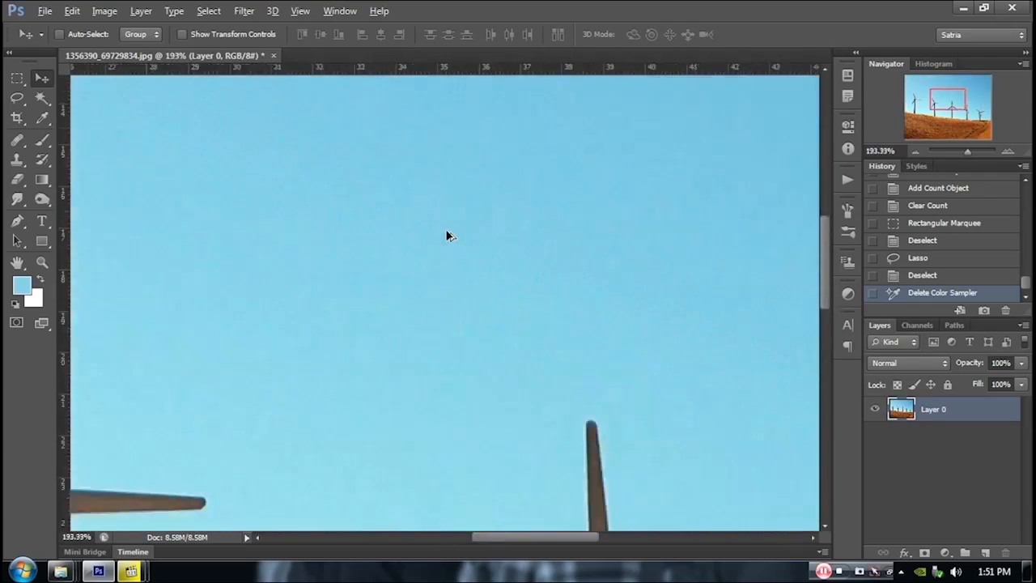
pyautogui.scroll(-10, 450, 236)
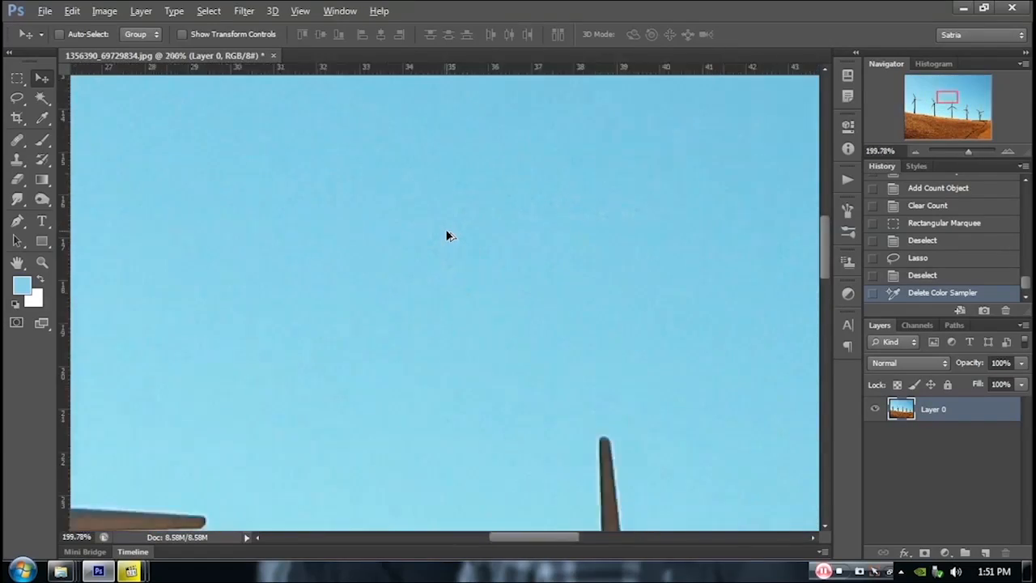
pyautogui.scroll(5, 451, 235)
pyautogui.scroll(-8, 450, 236)
pyautogui.scroll(12, 467, 356)
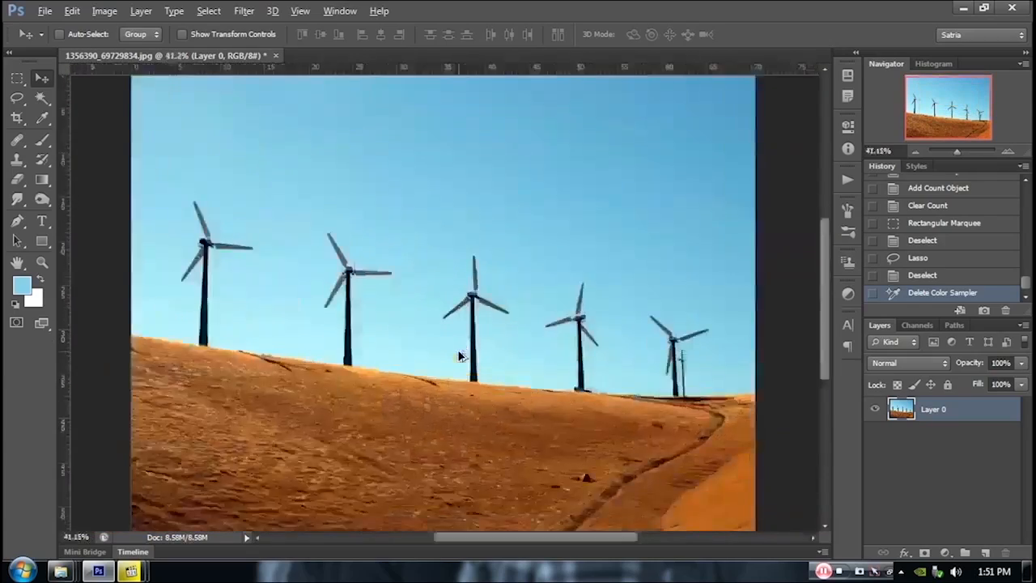
# Pan around the magnified photo from the turbines to the hill path and back, and zoom out to about 39%
pyautogui.moveTo(502, 280); pyautogui.dragTo(511, 256)
pyautogui.scroll(-9, 510, 255)
pyautogui.scroll(6, 511, 258)
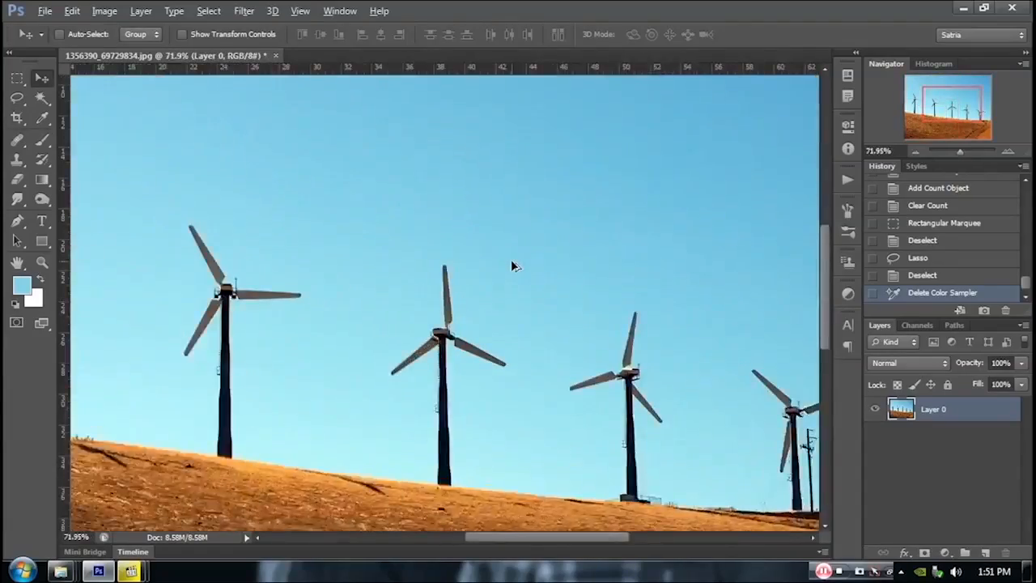
pyautogui.moveTo(606, 349); pyautogui.dragTo(316, 223)
pyautogui.moveTo(573, 449); pyautogui.dragTo(385, 117)
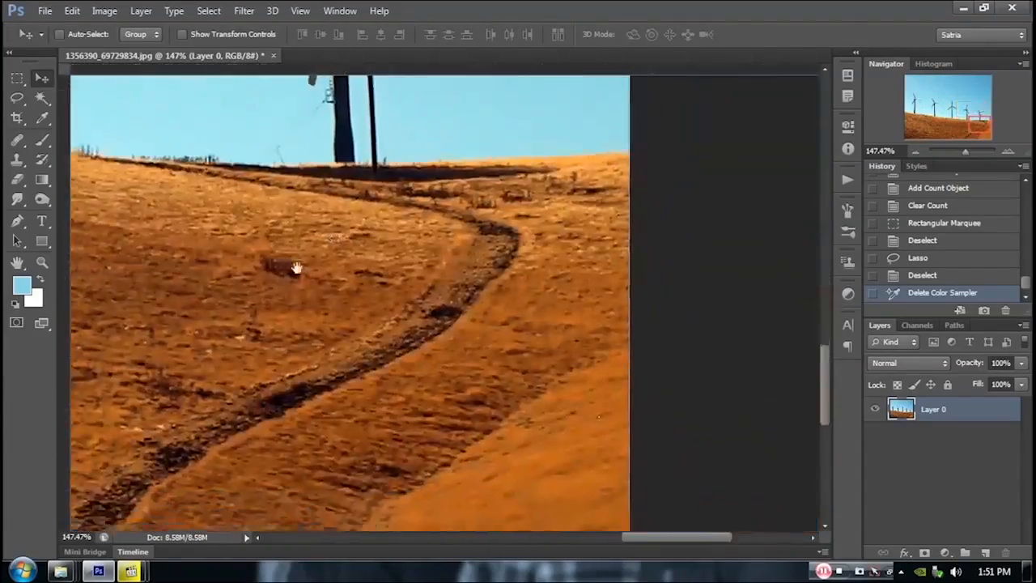
pyautogui.moveTo(296, 268); pyautogui.dragTo(685, 280)
pyautogui.moveTo(309, 184); pyautogui.dragTo(708, 435)
pyautogui.scroll(-5, 535, 286)
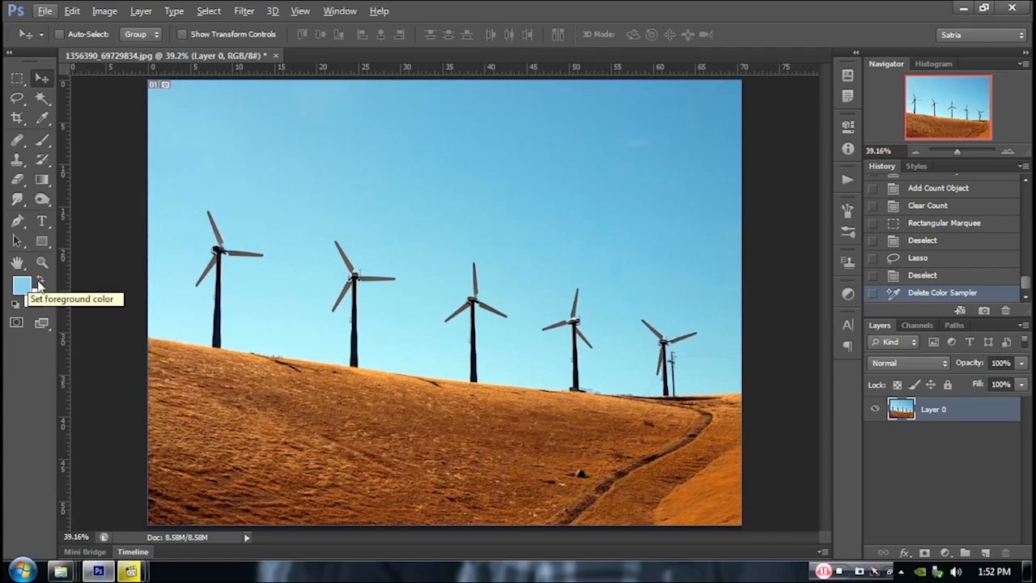
# Reset the foreground and background colors to black and white and swap them back and forth several times
pyautogui.press('d')
pyautogui.click(744, 7)
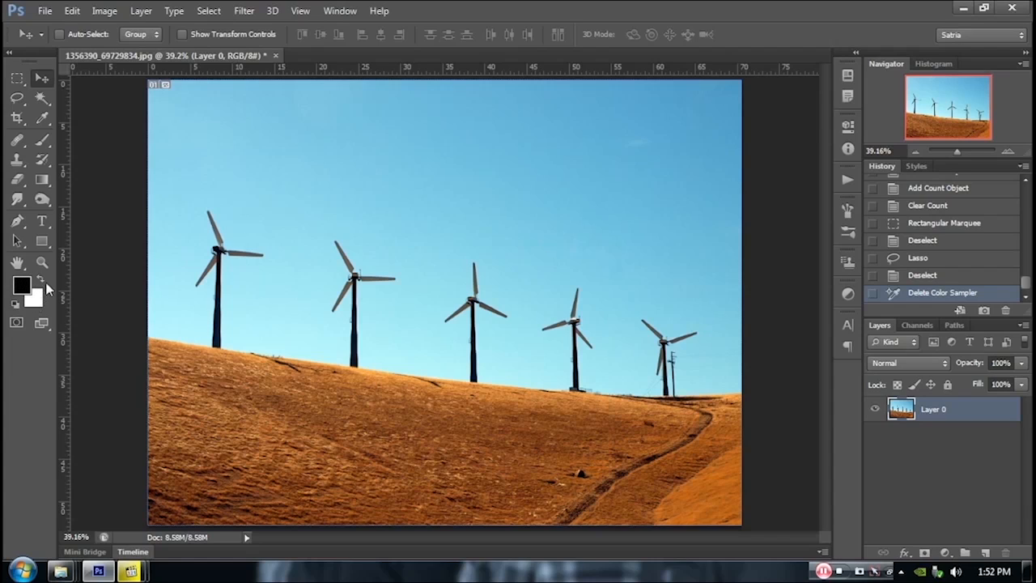
pyautogui.click(41, 279)
pyautogui.click(42, 280)
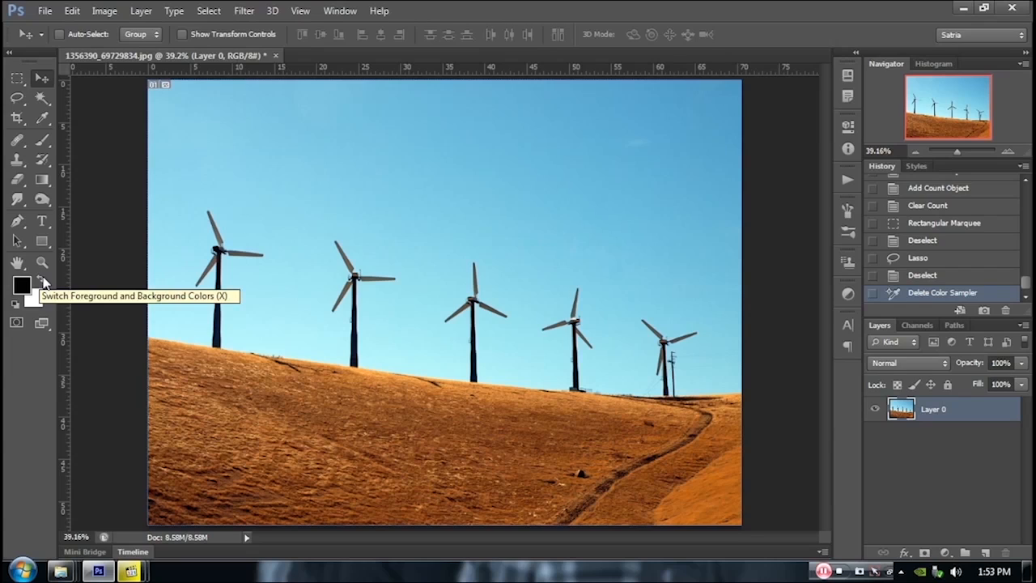
pyautogui.press('x')
pyautogui.press('x')
pyautogui.press('x')
pyautogui.press('x')
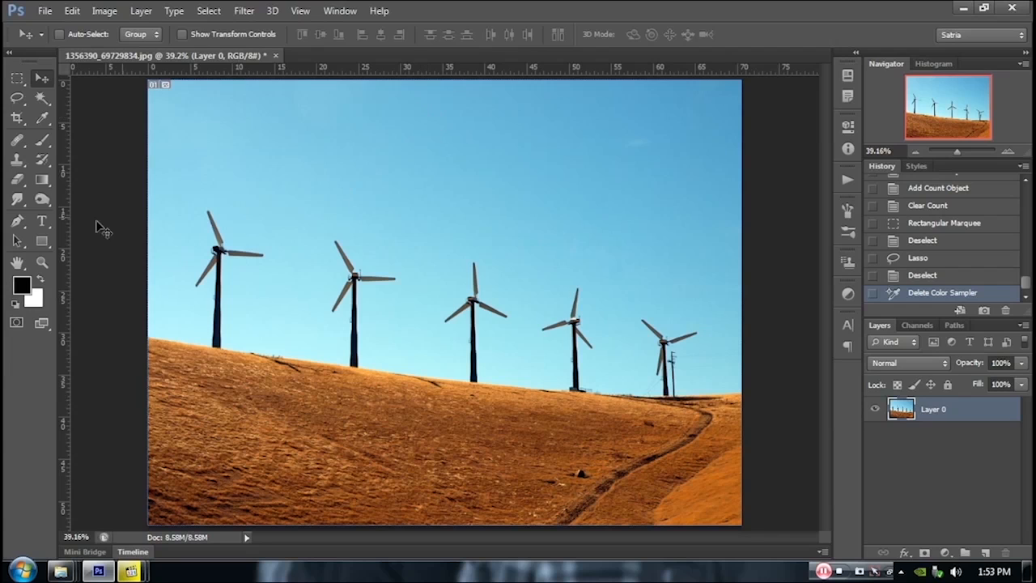
# Sample several browns from the hill with the foreground Color Picker, accept 8a4d31, and return to the Move tool
pyautogui.click(24, 289)
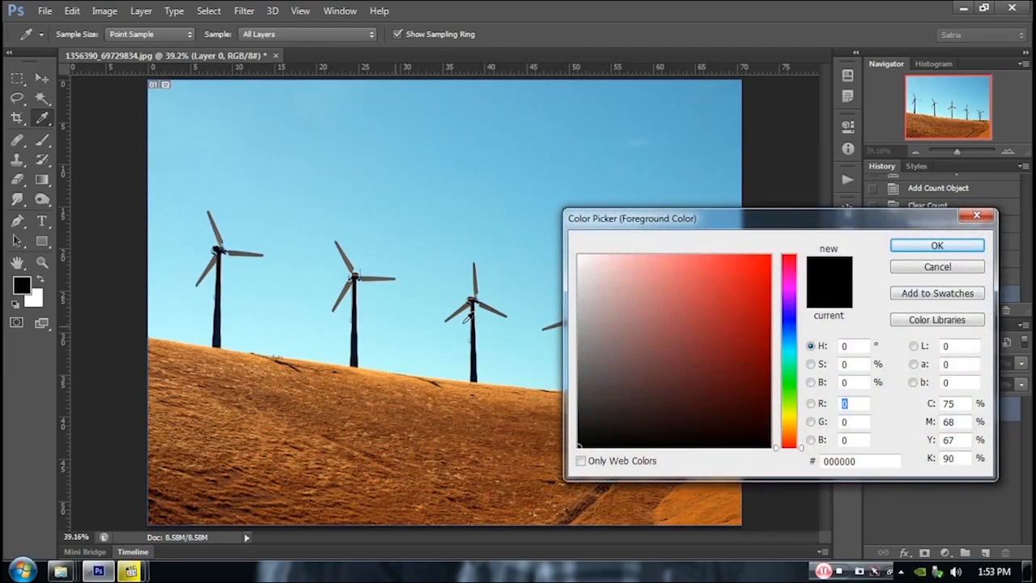
pyautogui.moveTo(680, 221); pyautogui.dragTo(620, 176)
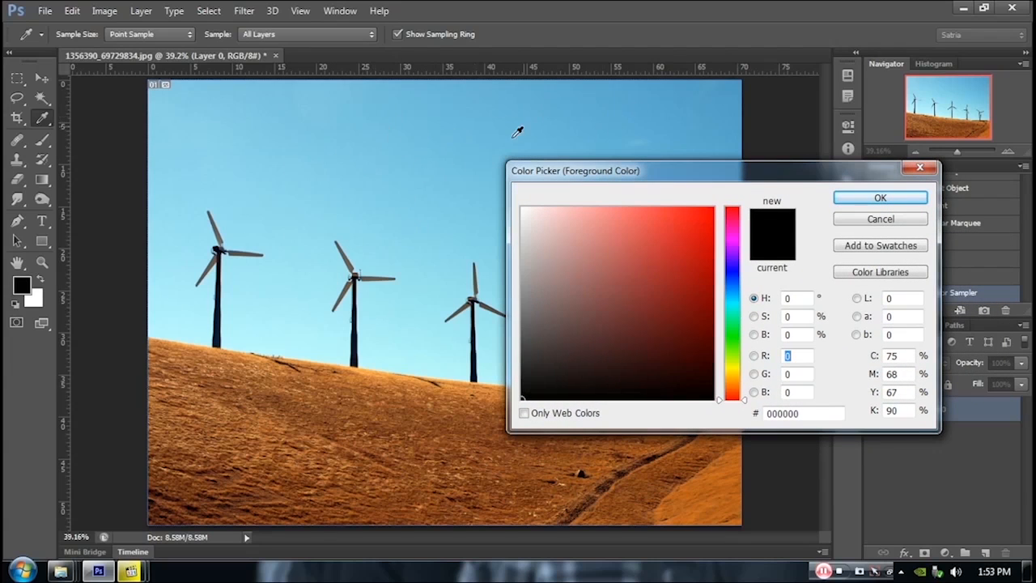
pyautogui.click(281, 397)
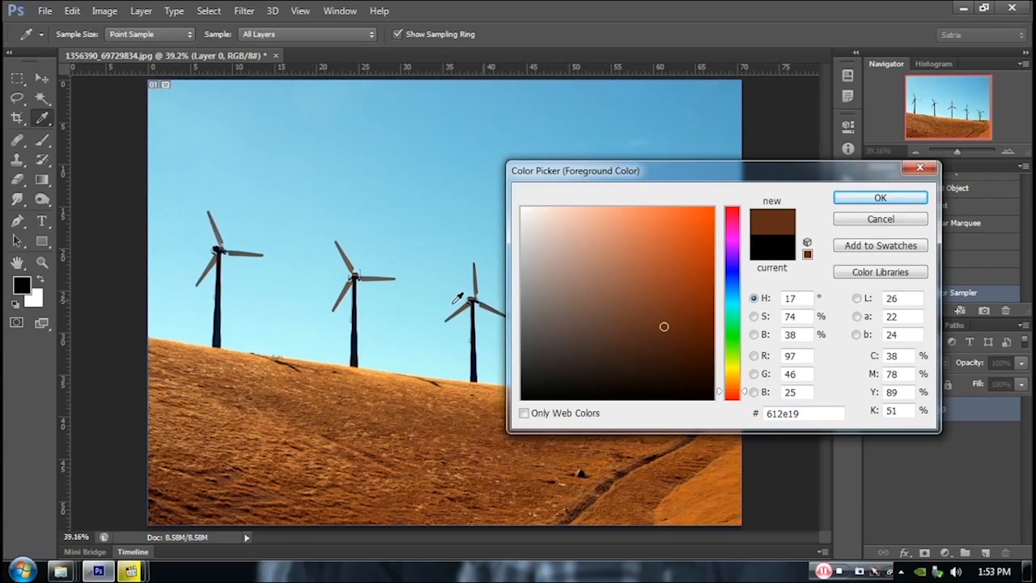
pyautogui.click(278, 432)
pyautogui.click(391, 463)
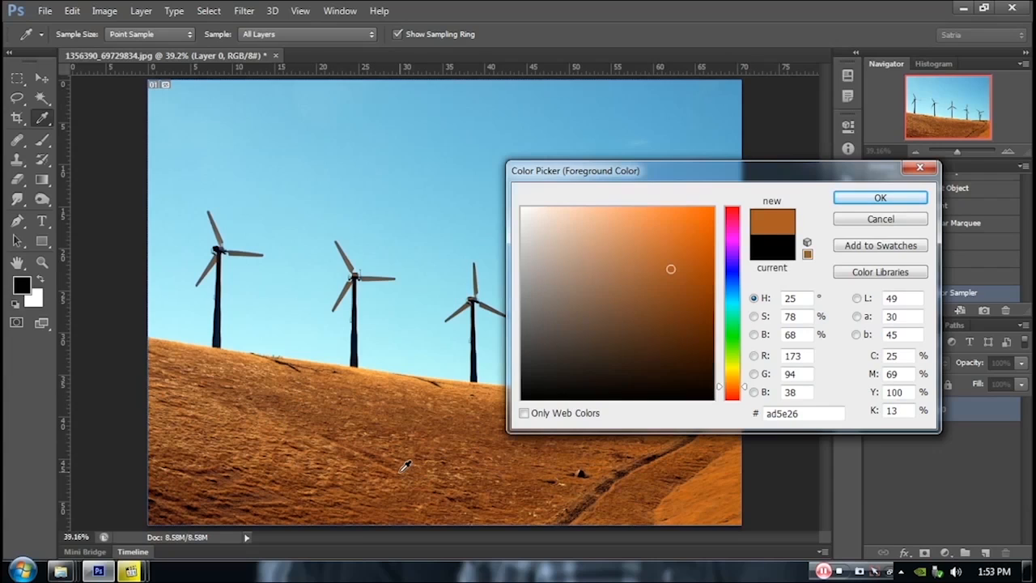
pyautogui.click(670, 479)
pyautogui.click(483, 429)
pyautogui.click(392, 409)
pyautogui.click(247, 379)
pyautogui.click(361, 385)
pyautogui.click(236, 427)
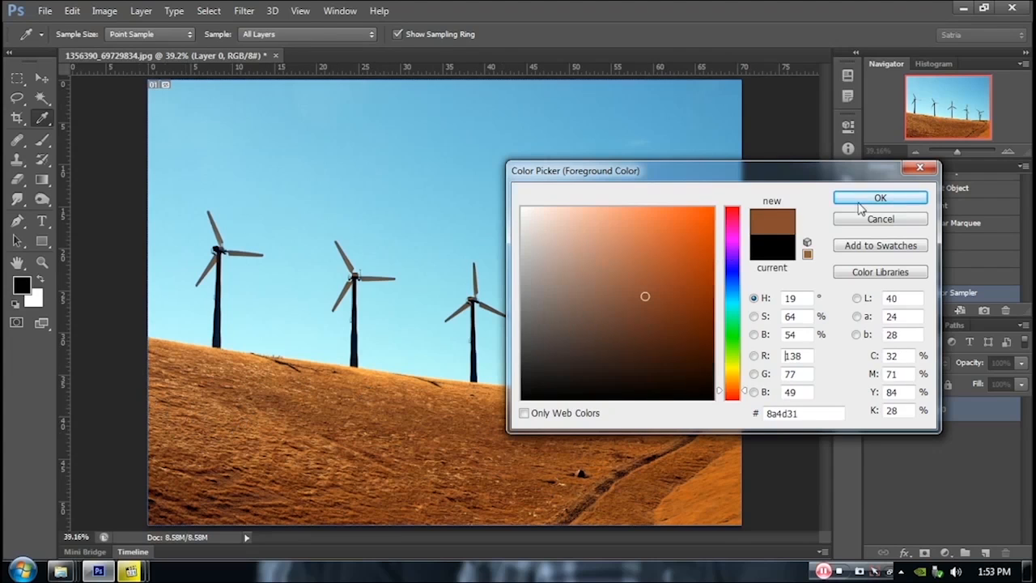
pyautogui.click(898, 196)
pyautogui.press('v')
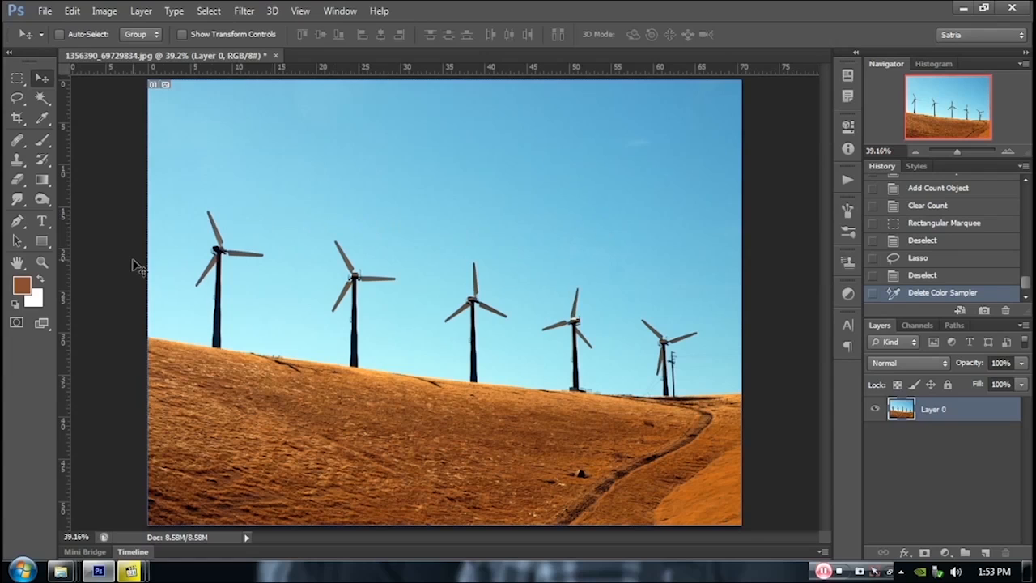
# Paint a broad brown stroke across the sky with the 250 px Brush tool and undo it
pyautogui.click(49, 147)
pyautogui.moveTo(353, 146)
pyautogui.mouseDown()
pyautogui.moveTo(582, 123)
pyautogui.moveTo(354, 144)
pyautogui.moveTo(445, 185)
pyautogui.moveTo(628, 214)
pyautogui.mouseUp()
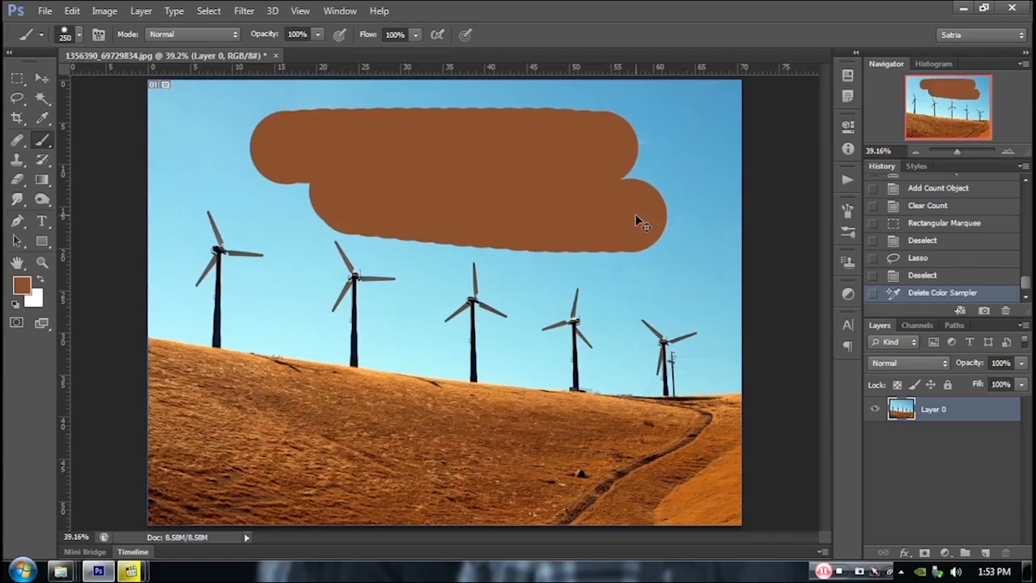
pyautogui.hotkey('ctrl', 'z')
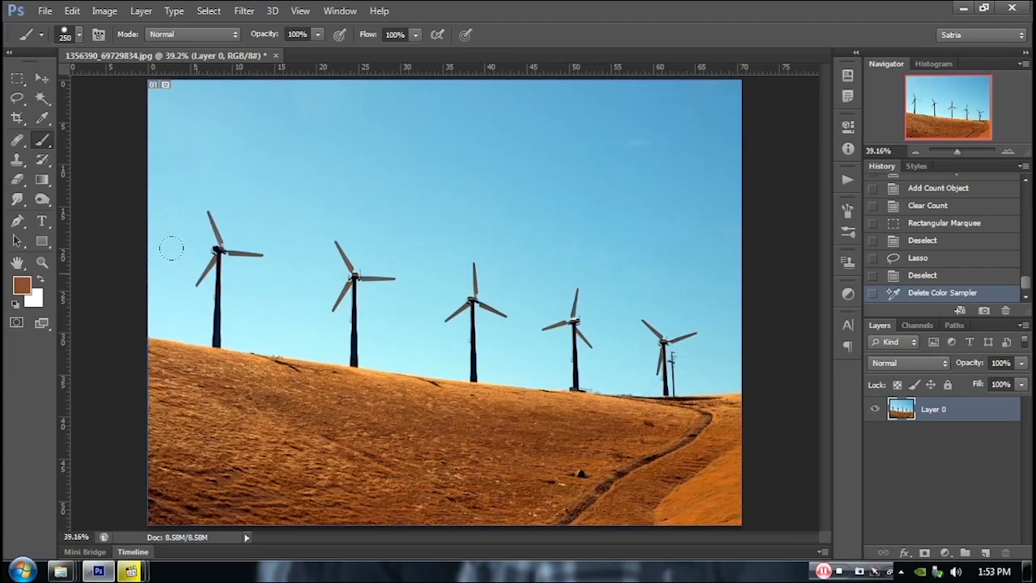
# Try different shades in the foreground Color Picker's color field and accept black, 000000
pyautogui.click(25, 290)
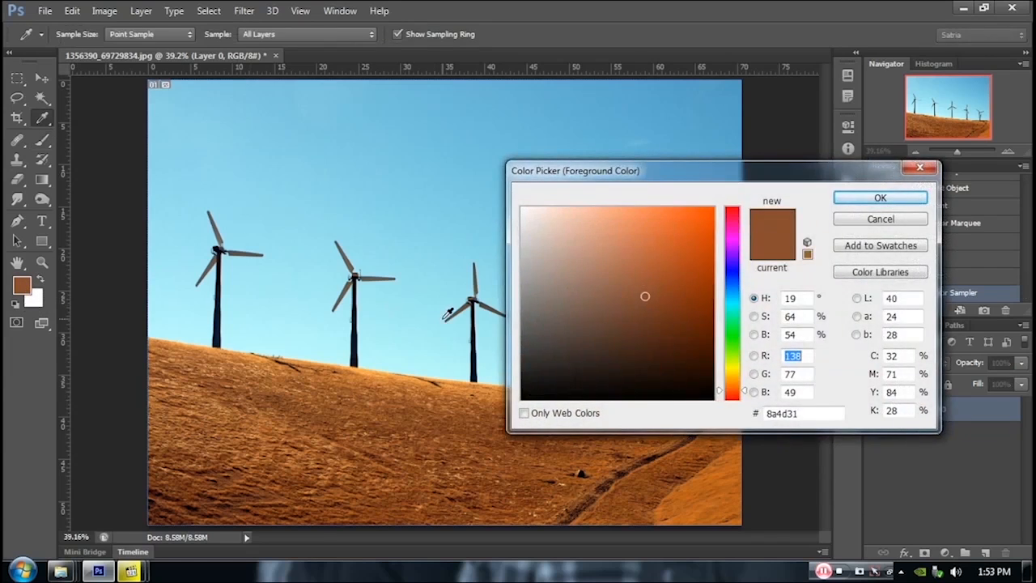
pyautogui.moveTo(569, 340); pyautogui.dragTo(453, 490)
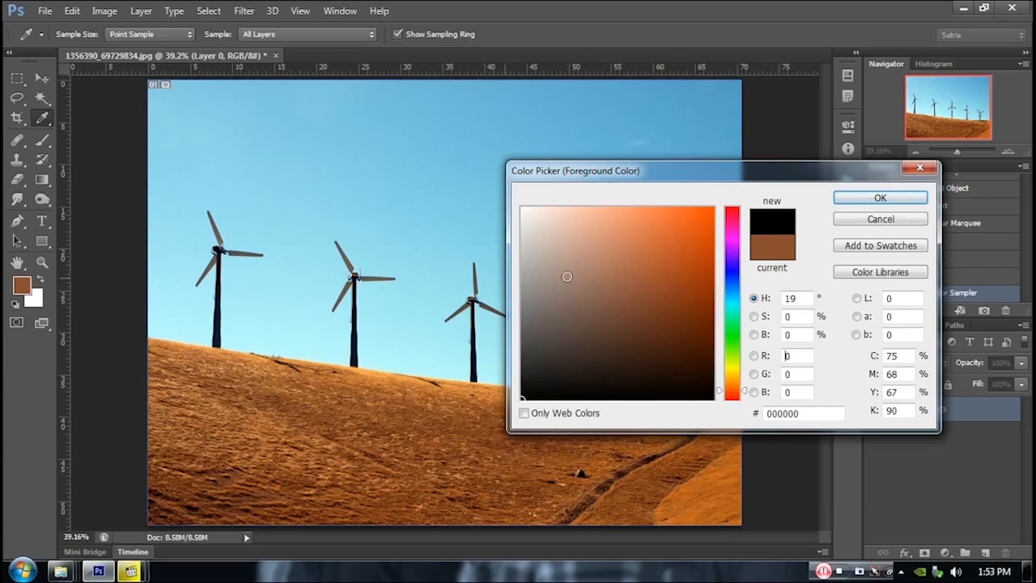
pyautogui.moveTo(684, 252); pyautogui.dragTo(536, 377)
pyautogui.click(619, 263)
pyautogui.moveTo(619, 263); pyautogui.dragTo(521, 413)
pyautogui.click(881, 200)
# Change the foreground color to an orange chosen from the Color Picker's color field
pyautogui.click(29, 290)
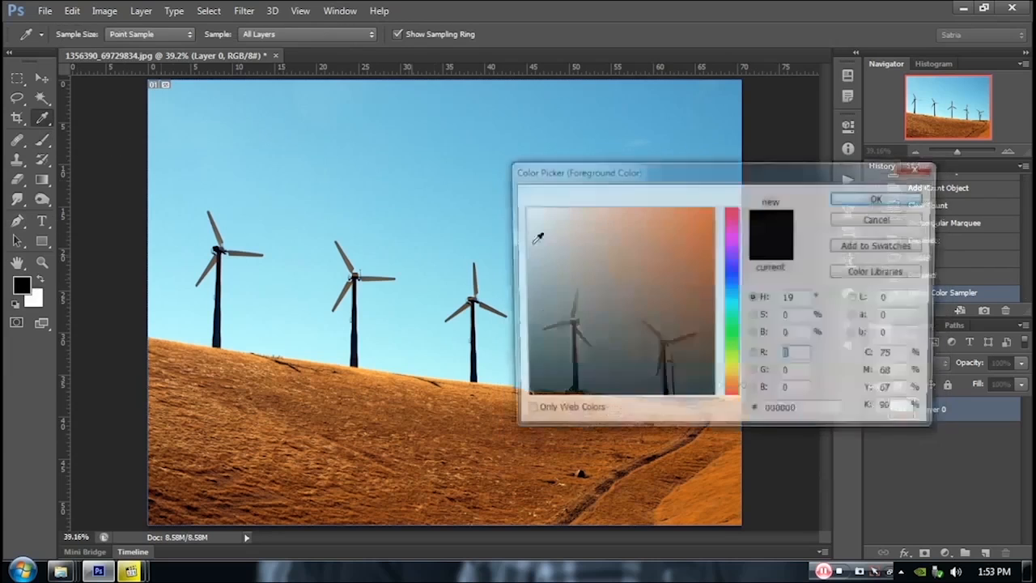
pyautogui.click(663, 242)
pyautogui.click(850, 206)
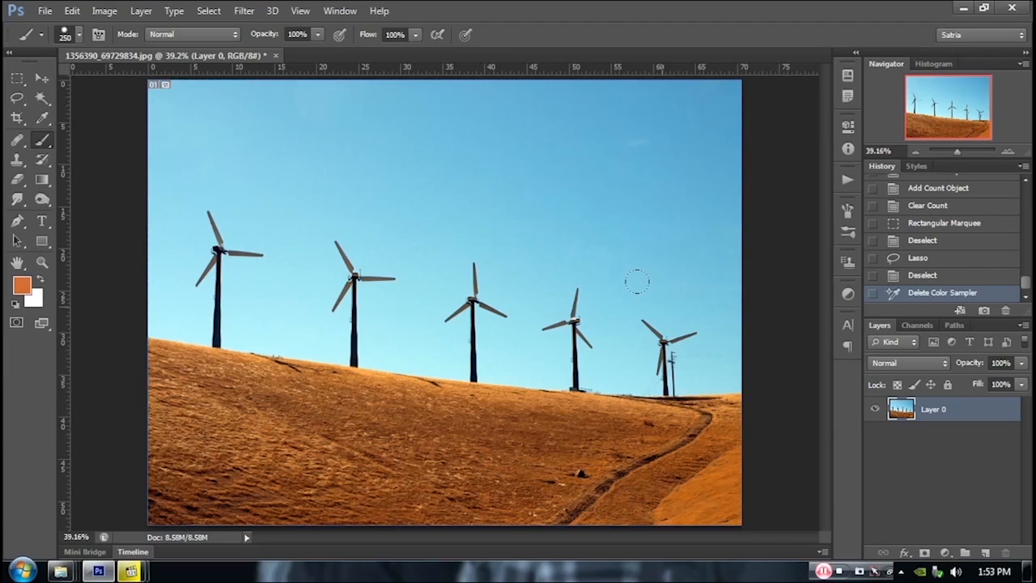
# Restore the default black and white colors and swap foreground and background twice
pyautogui.press('d')
pyautogui.press('x')
pyautogui.press('x')
# Sample light orange db995f from the hill in the foreground Color Picker and select its hex code
pyautogui.click(21, 285)
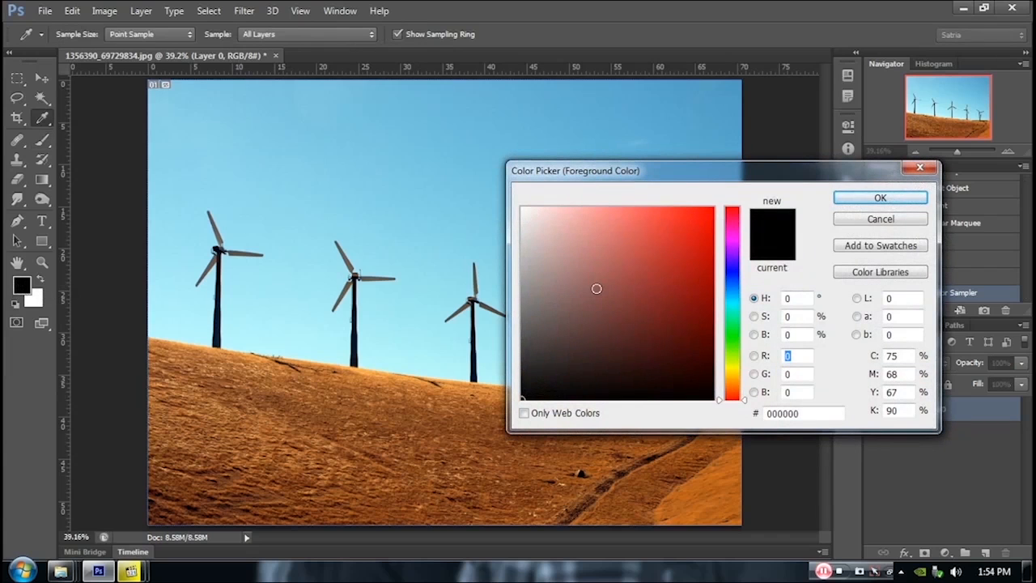
pyautogui.click(919, 168)
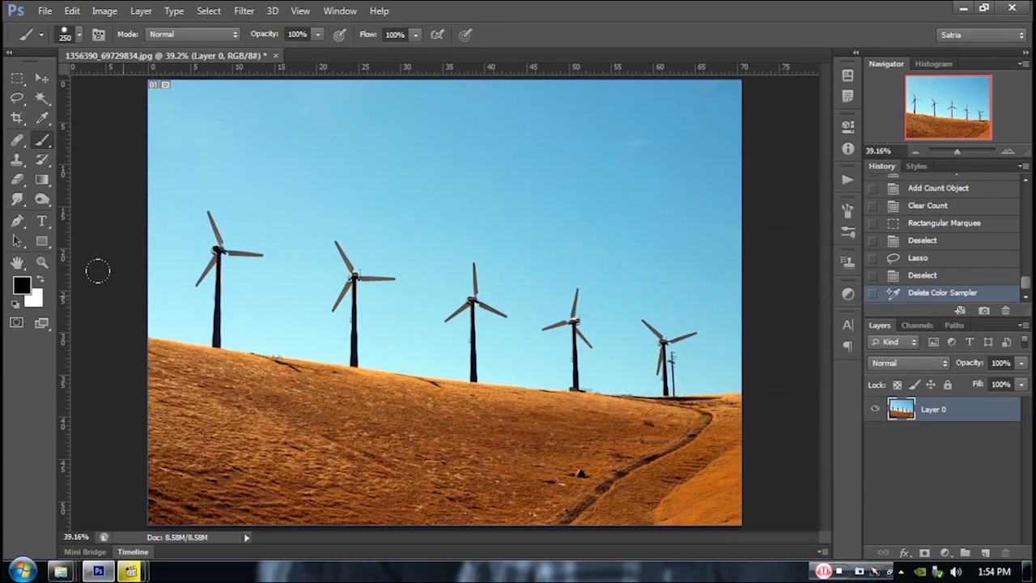
pyautogui.click(22, 287)
pyautogui.moveTo(794, 171); pyautogui.dragTo(541, 118)
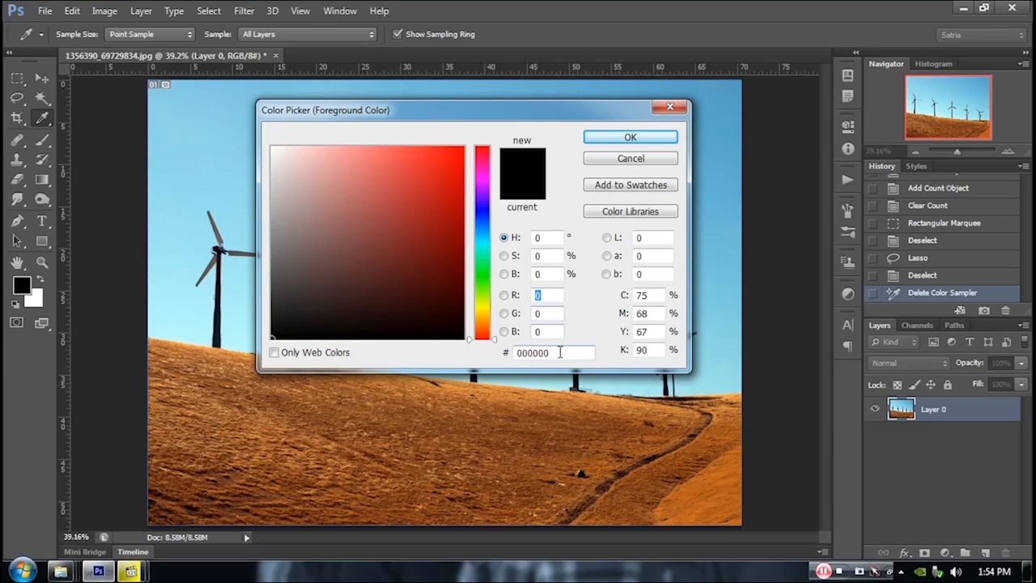
pyautogui.click(385, 429)
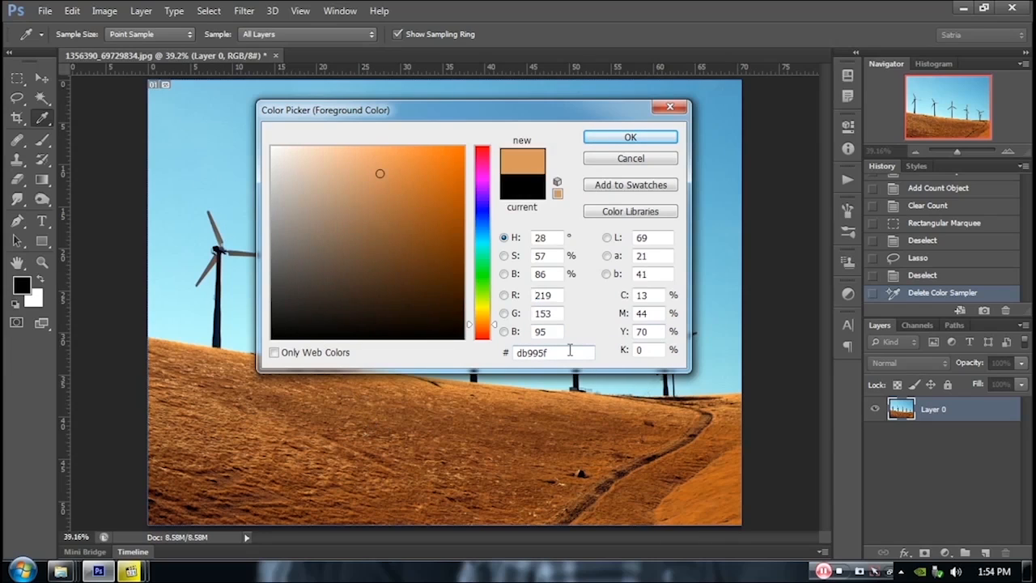
pyautogui.moveTo(569, 352); pyautogui.dragTo(502, 353)
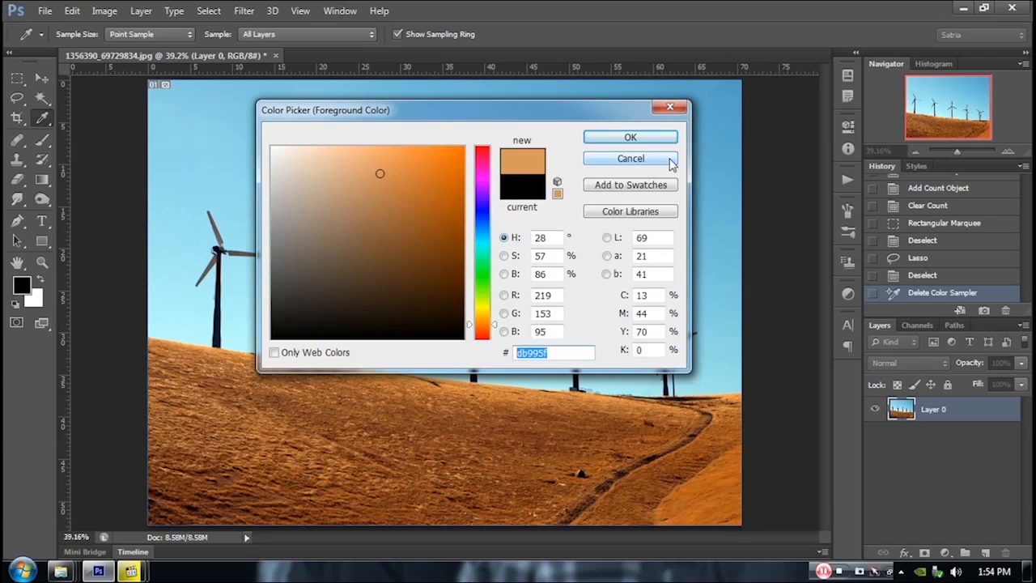
# Open the Color Libraries, switch the book to PANTONE+ CMYK Coated, look through the other books, and cancel
pyautogui.click(628, 213)
pyautogui.click(467, 141)
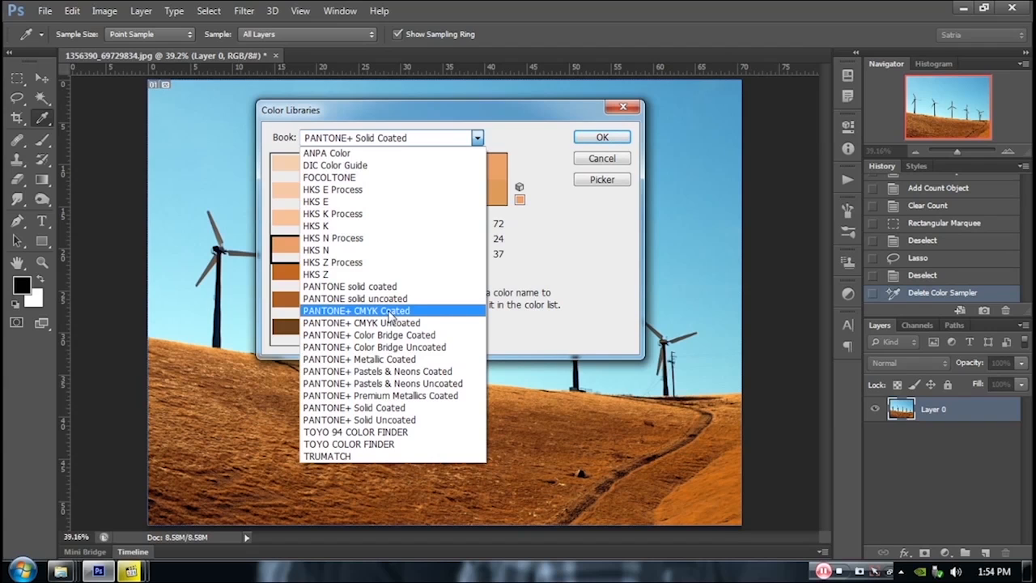
pyautogui.click(390, 312)
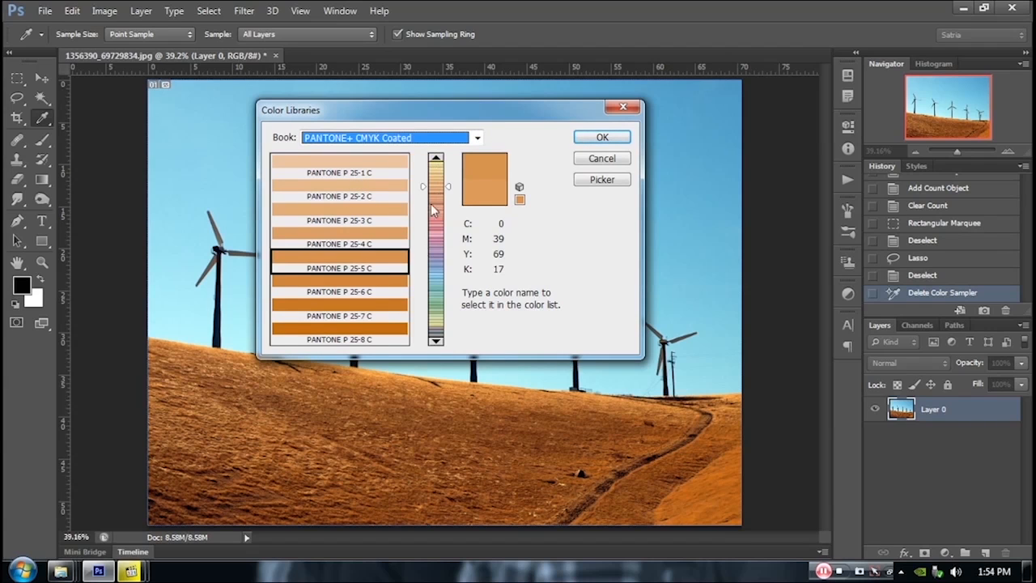
pyautogui.click(478, 138)
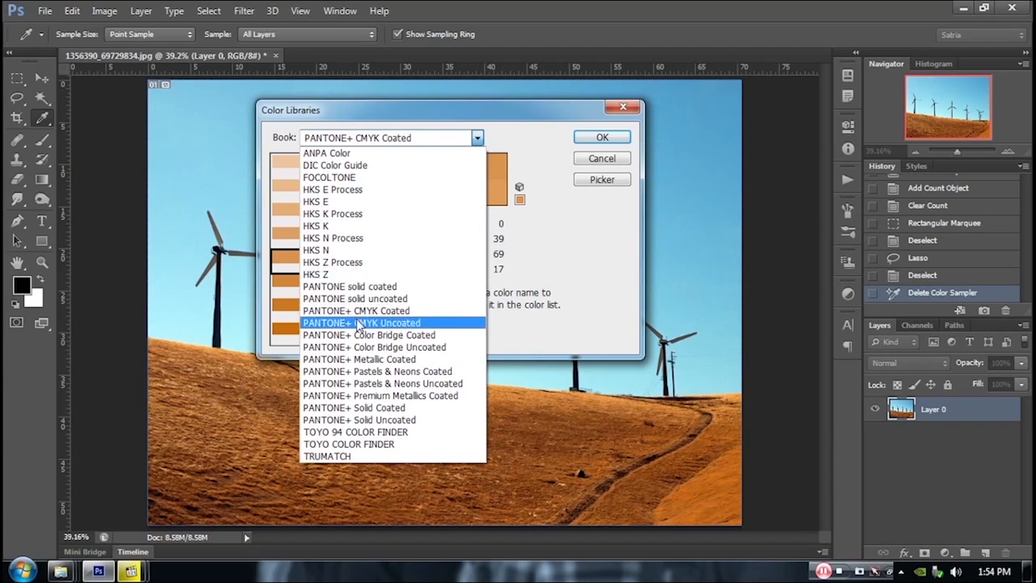
pyautogui.click(551, 152)
pyautogui.click(596, 160)
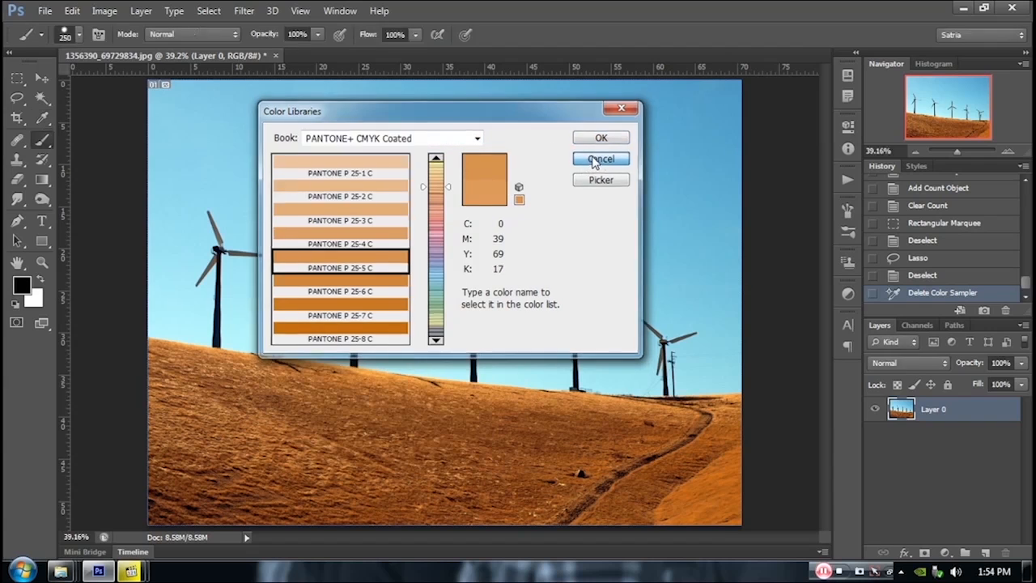
# Open the foreground Color Picker, shift its hue to green at 140°, and cancel the color change
pyautogui.click(22, 285)
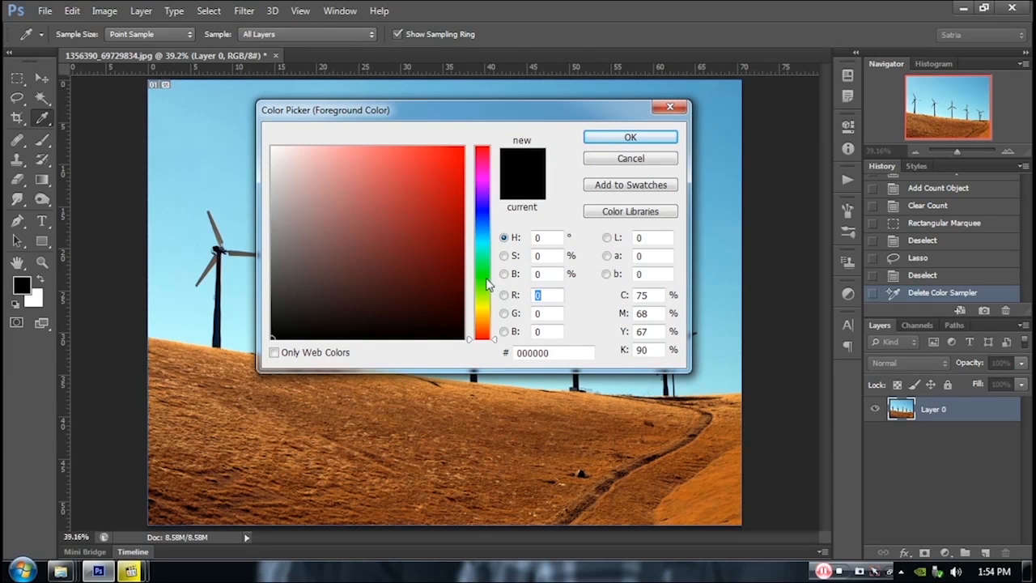
pyautogui.moveTo(483, 301); pyautogui.dragTo(487, 267)
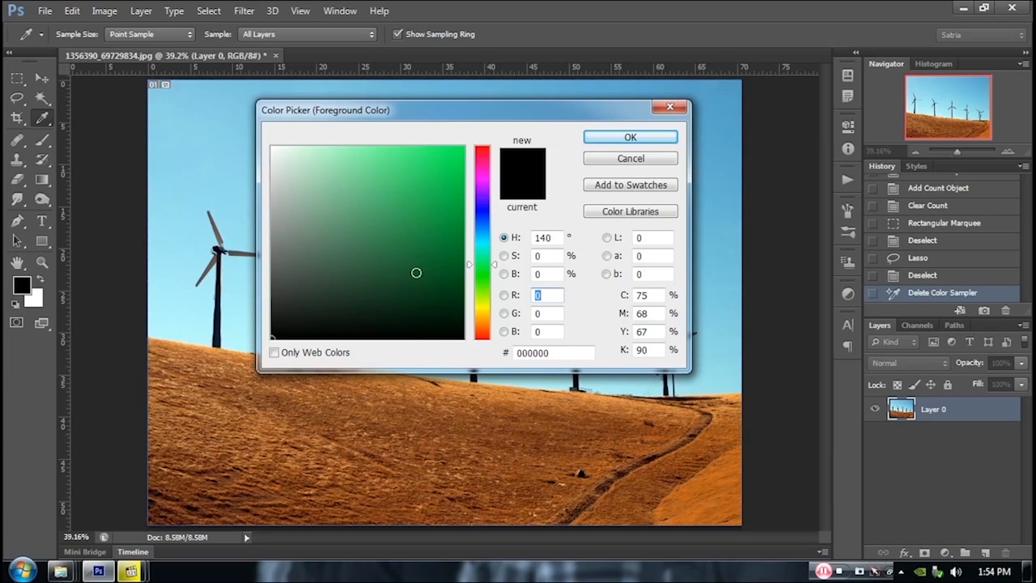
pyautogui.click(656, 161)
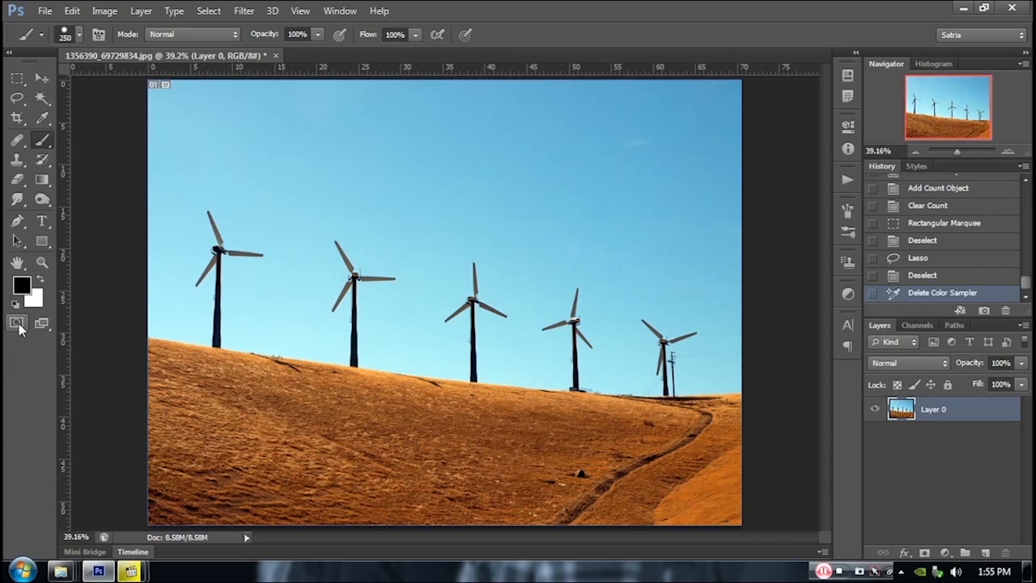
# Look over the available screen modes, then toggle Quick Mask mode on, off, and on again
pyautogui.click(48, 327)
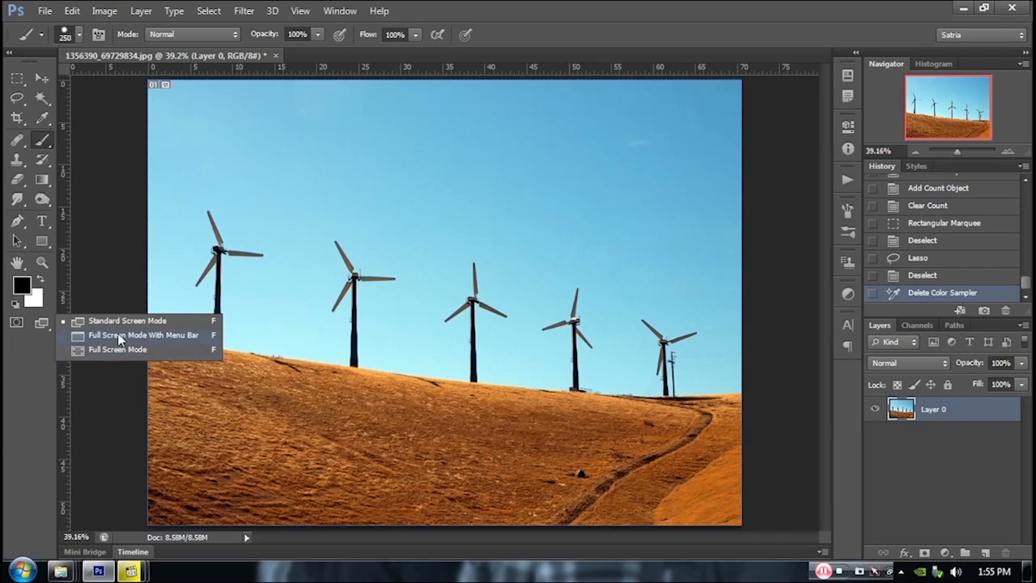
pyautogui.click(25, 342)
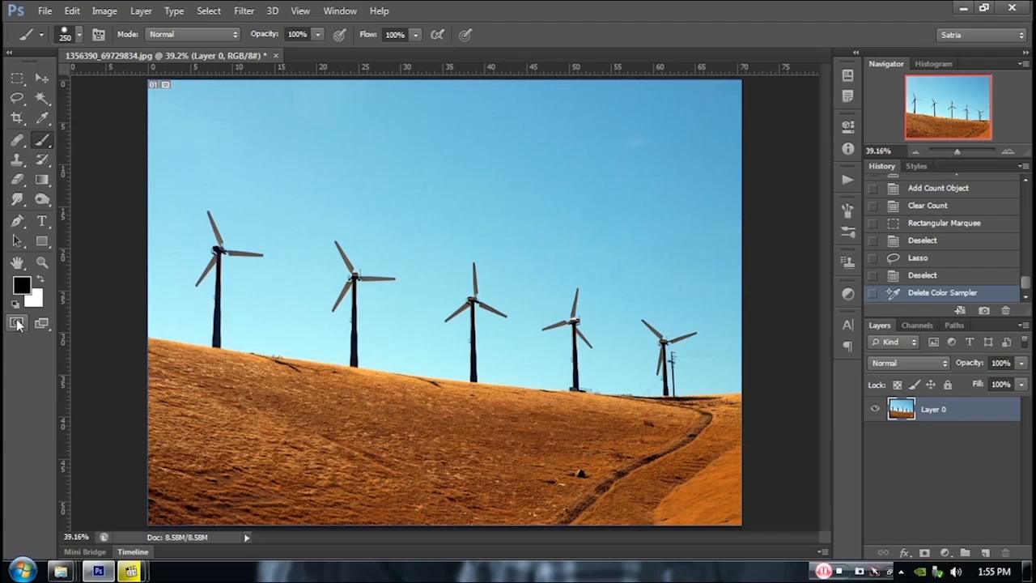
pyautogui.click(17, 323)
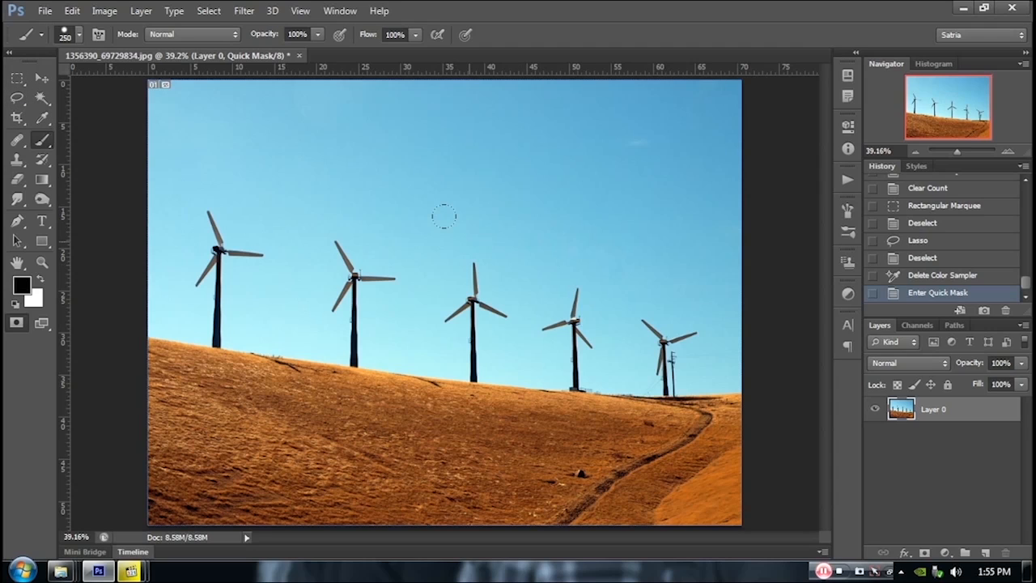
pyautogui.click(20, 323)
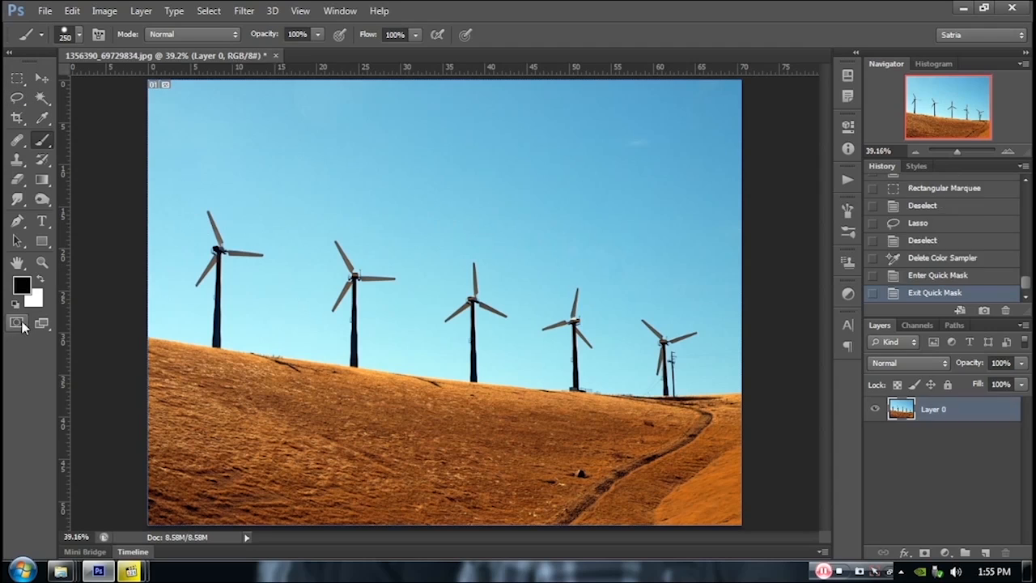
pyautogui.click(22, 323)
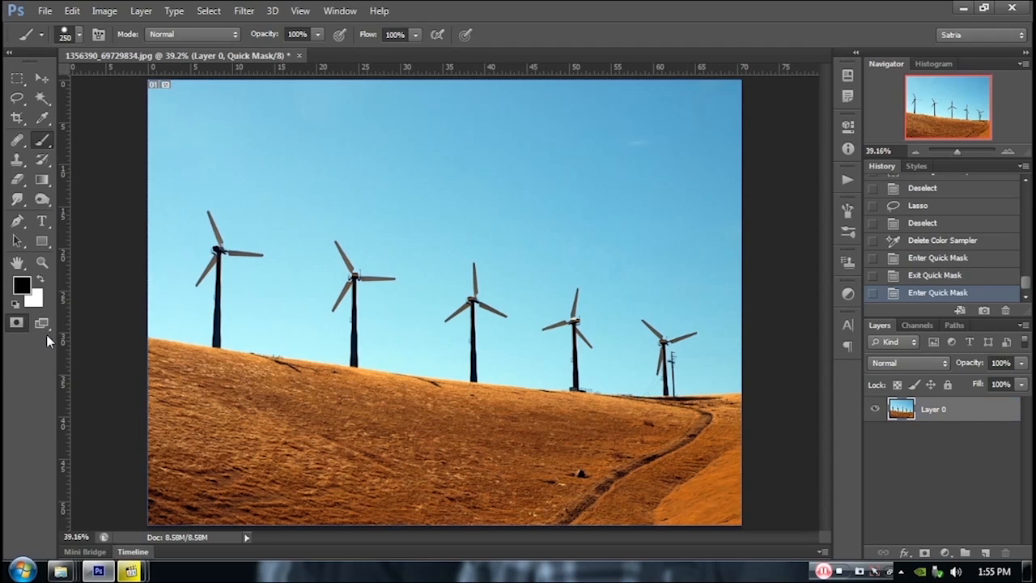
# Preview the Full Screen Mode message, cancel it, and switch the display to Full Screen Mode With Menu Bar
pyautogui.moveTo(52, 329); pyautogui.dragTo(115, 336)
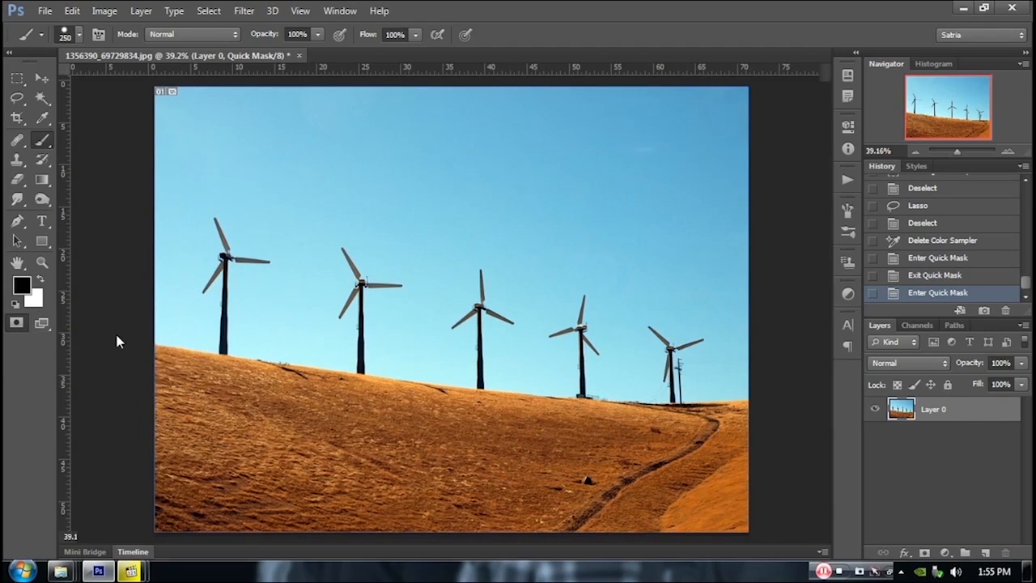
pyautogui.moveTo(48, 319); pyautogui.dragTo(100, 346)
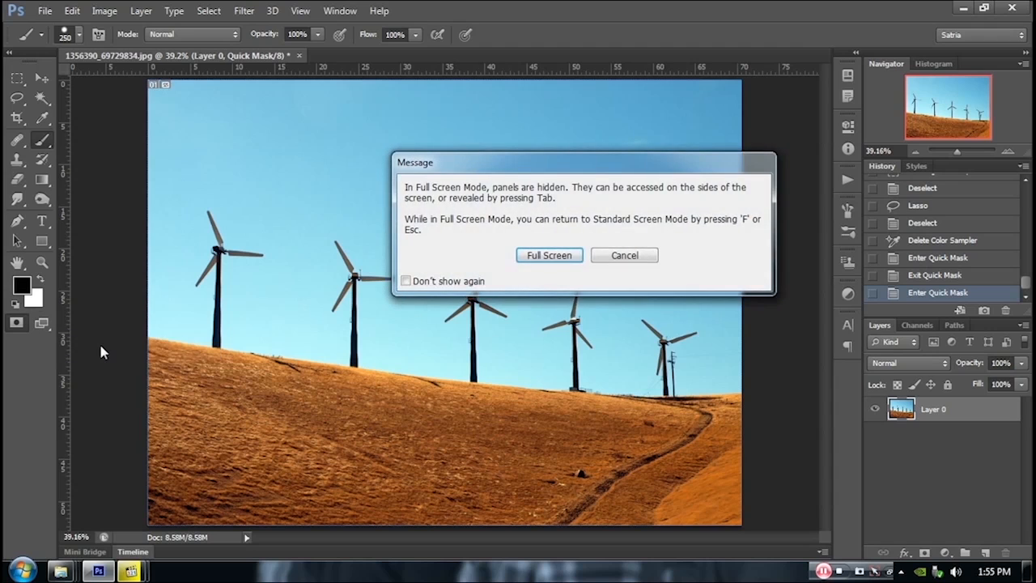
pyautogui.click(631, 255)
pyautogui.moveTo(43, 331); pyautogui.dragTo(106, 339)
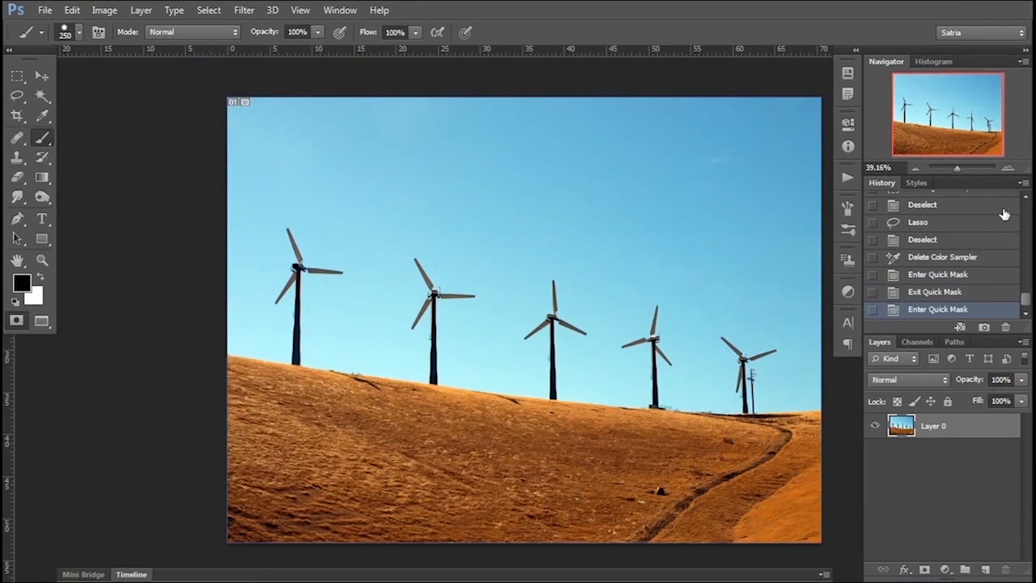
# Display the image in Full Screen Mode and return to Standard Screen Mode
pyautogui.moveTo(48, 322); pyautogui.dragTo(91, 344)
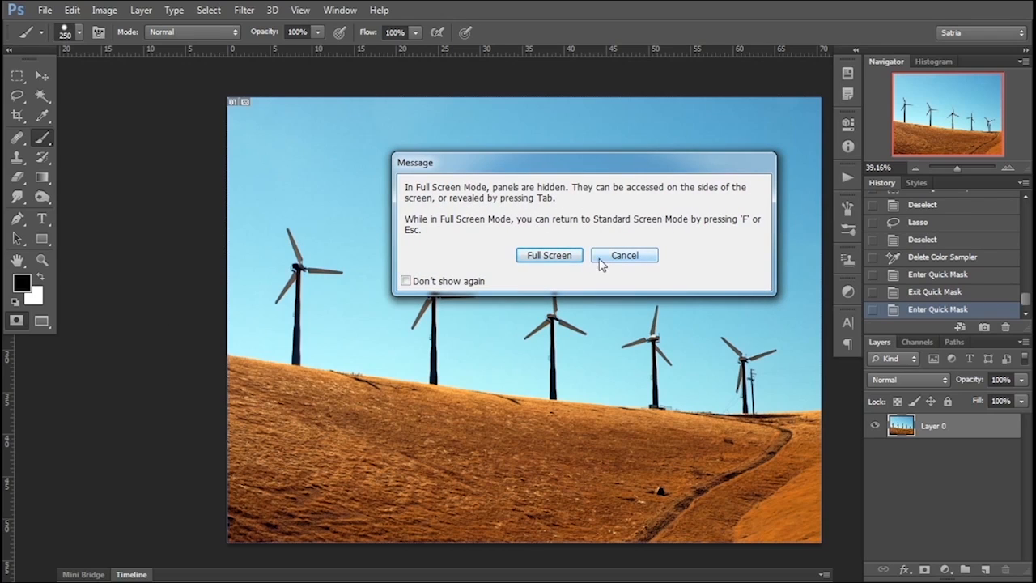
pyautogui.click(555, 257)
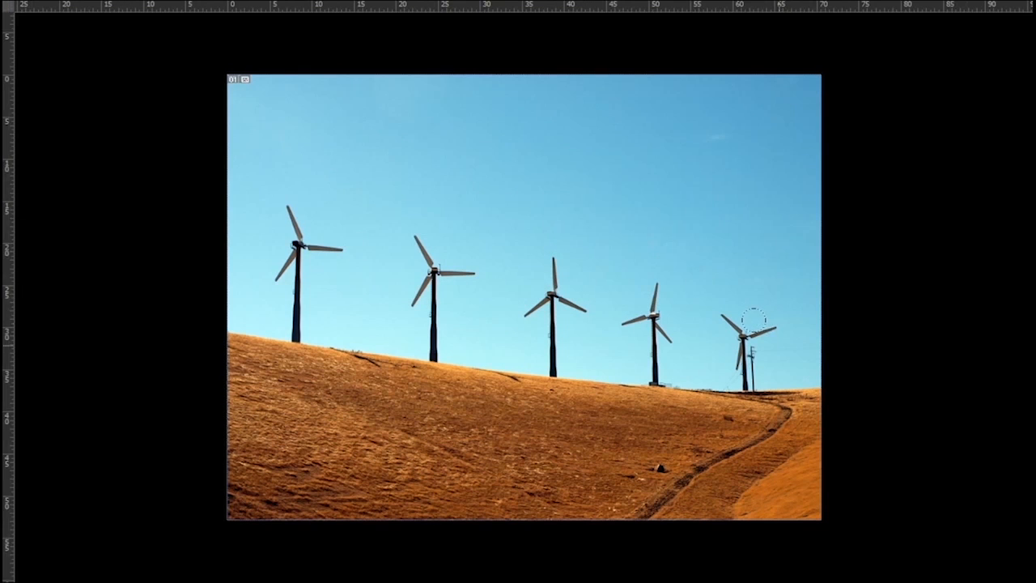
pyautogui.press('f')
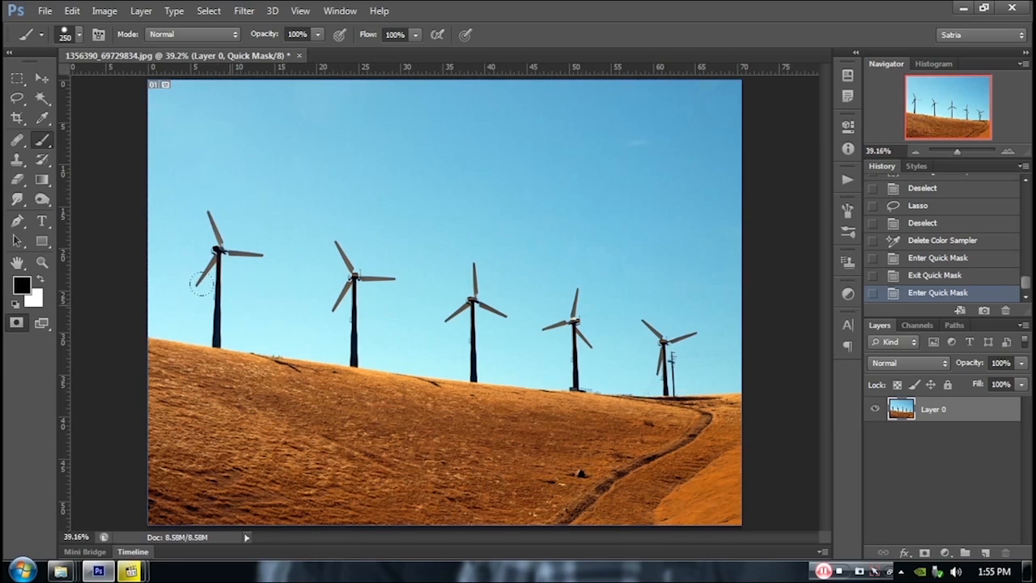